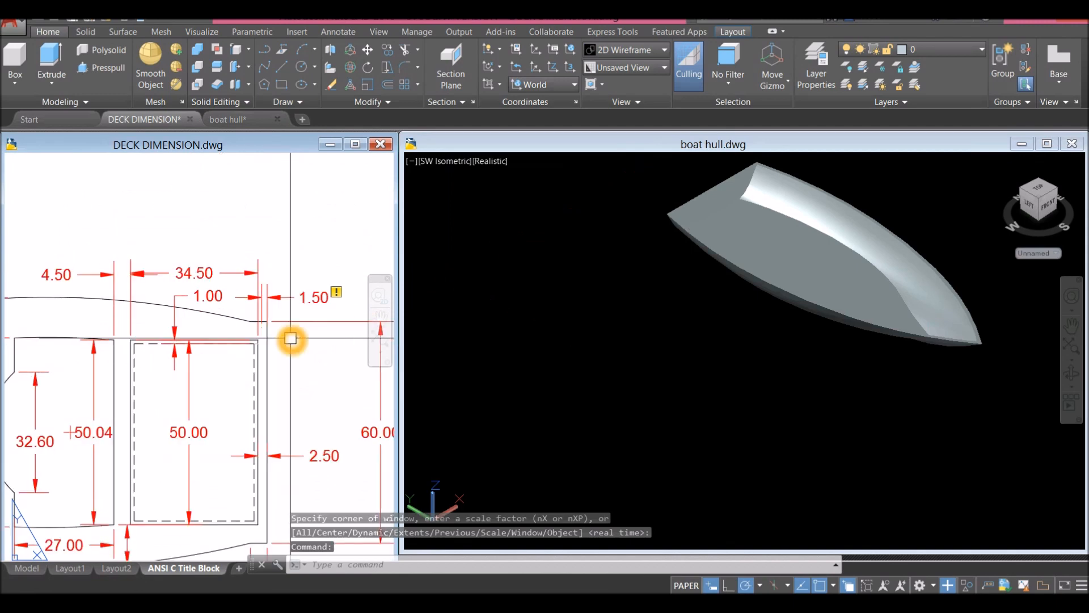
Step: Examine the dimensions at the stern corners of the deck drawing, including the short straight segment of the side outline
scroll(218, 375, "down", 2)
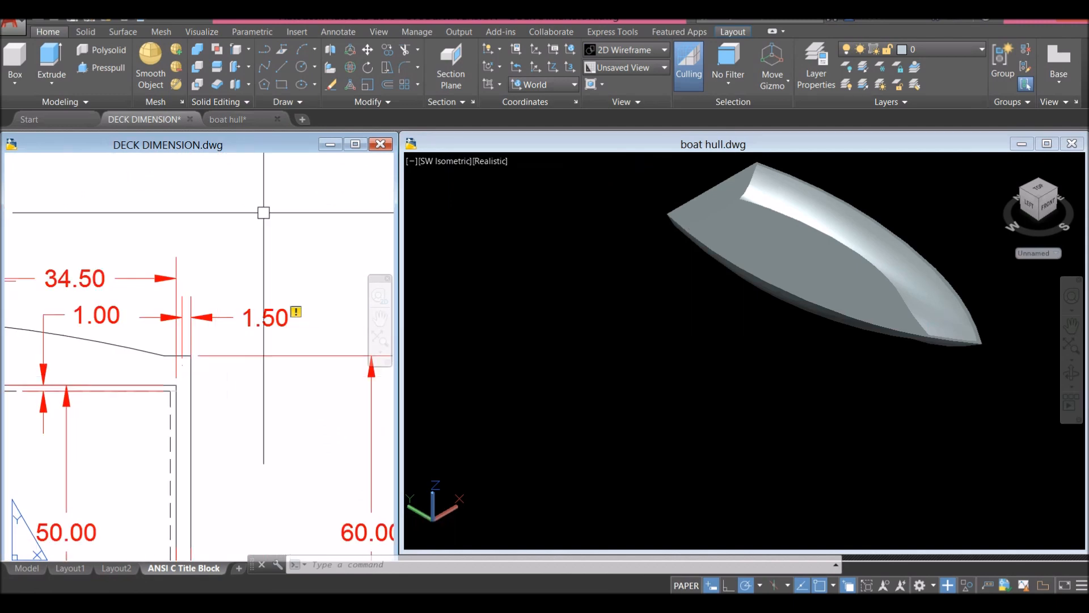
scroll(184, 391, "down", 2)
scroll(224, 406, "up", 3)
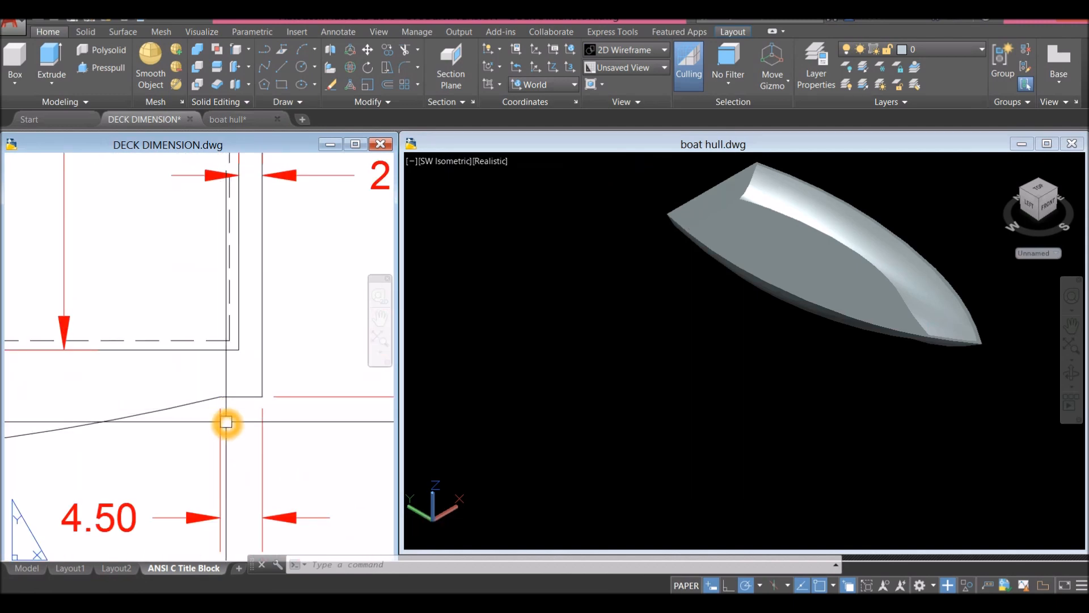
middle_click_drag(226, 423, 323, 336)
scroll(235, 389, "down", 2)
scroll(219, 389, "up", 4)
left_click(223, 376)
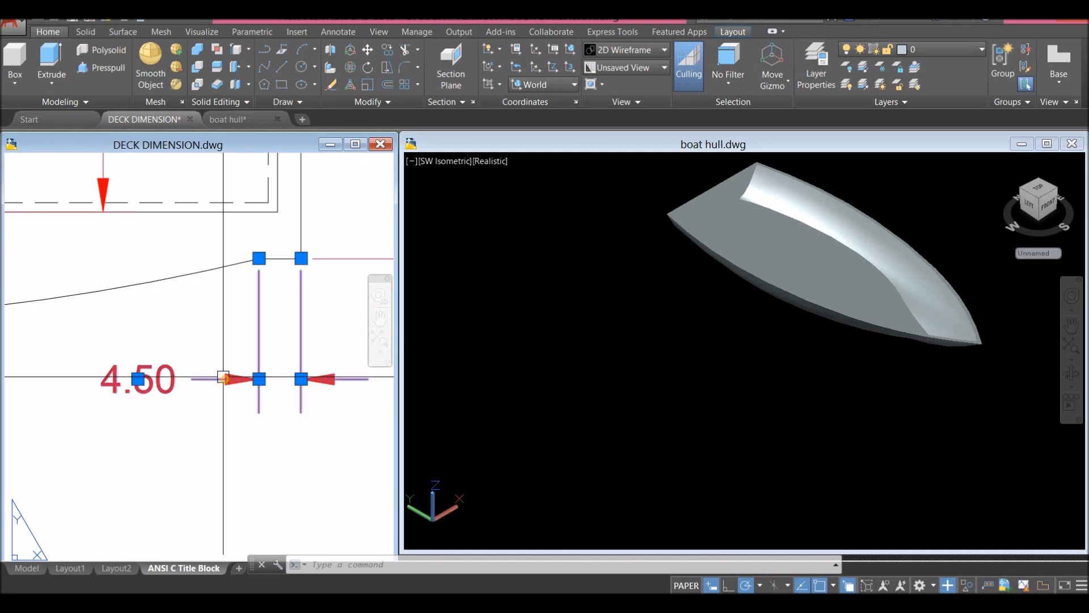
key("Escape")
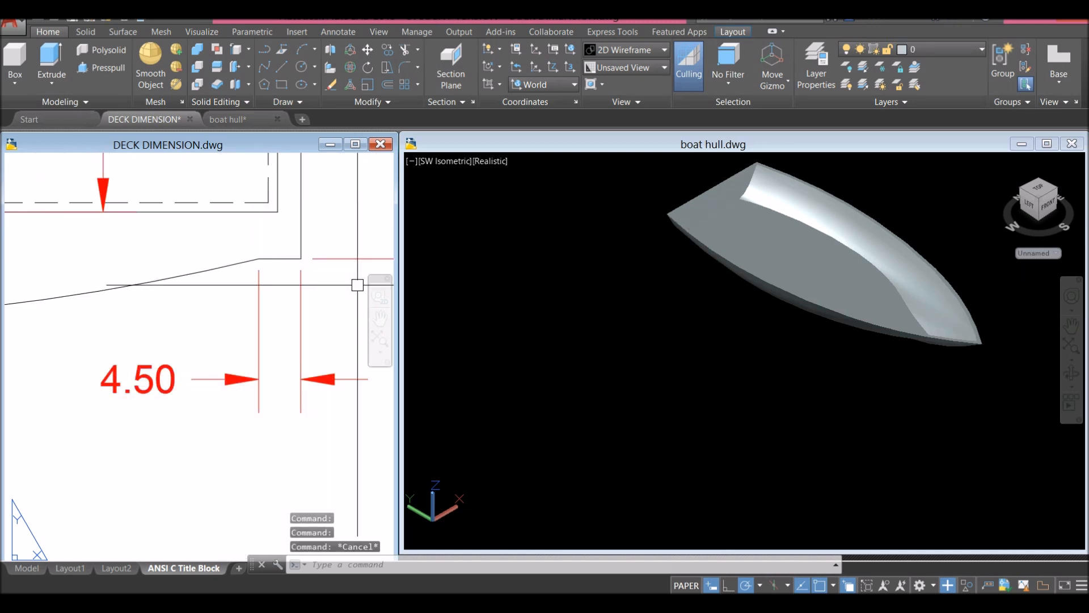
Step: Press-pull the outer transom face of the boat hull outward by 4.5
left_click(671, 338)
middle_click_drag(664, 321, 816, 324, "shift")
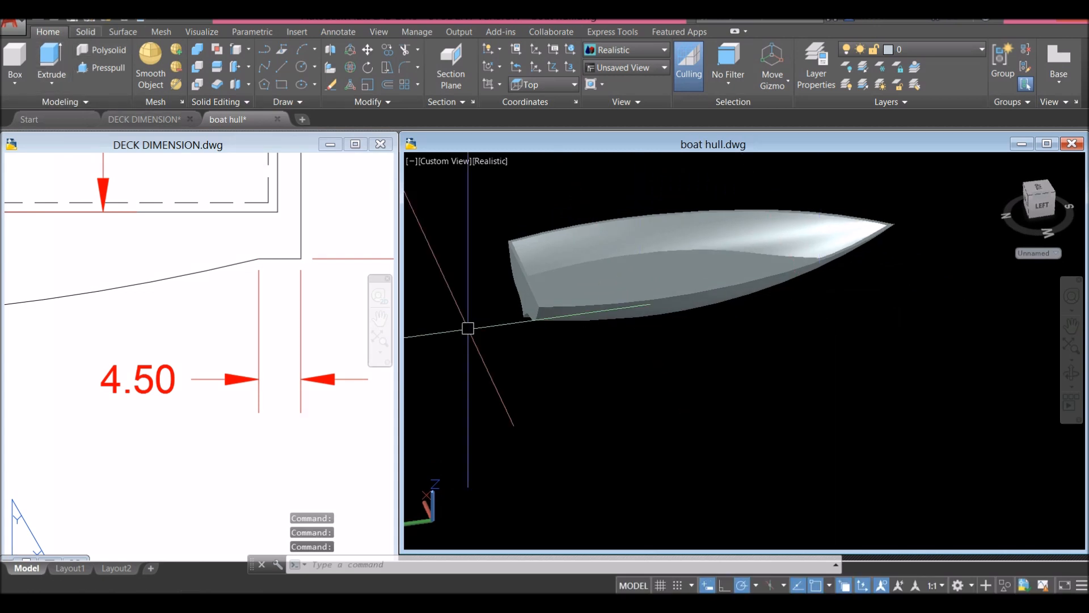
left_click(85, 32)
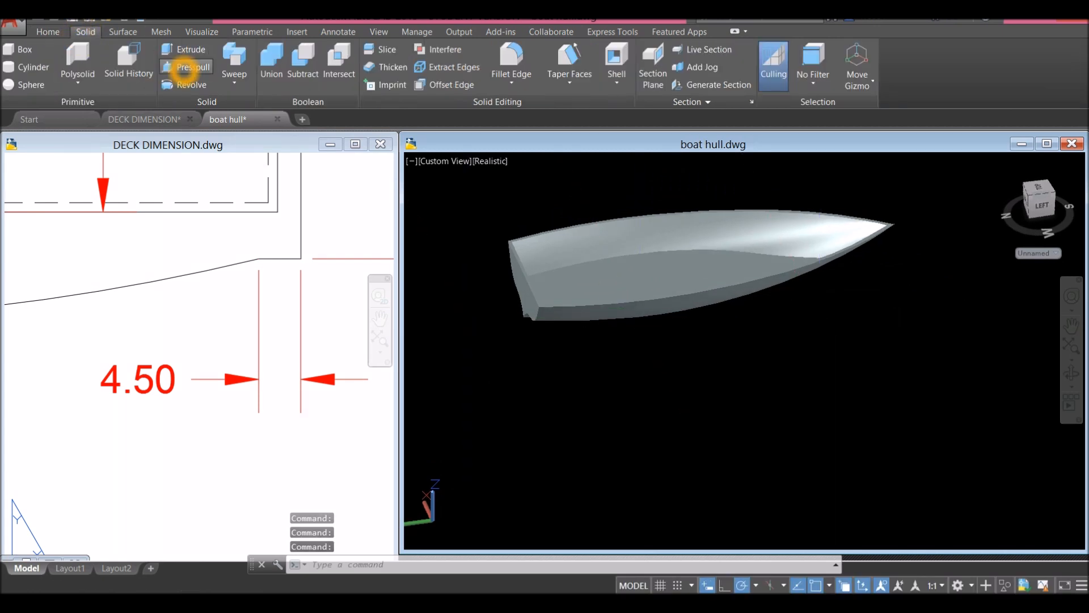
left_click(184, 67)
scroll(440, 275, "up", 8)
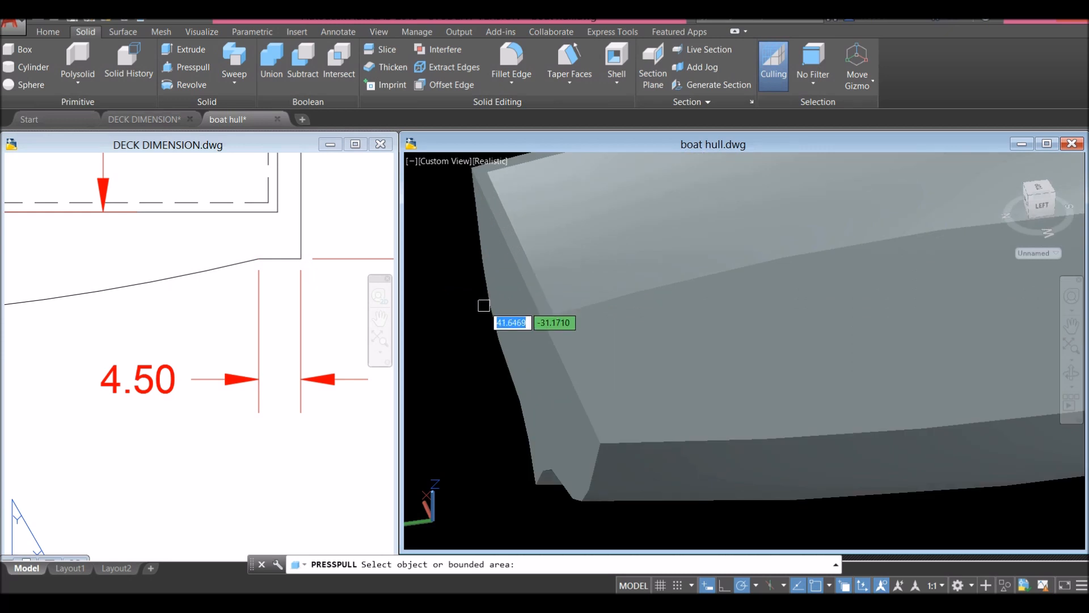
left_click(525, 315)
scroll(507, 320, "down", 5)
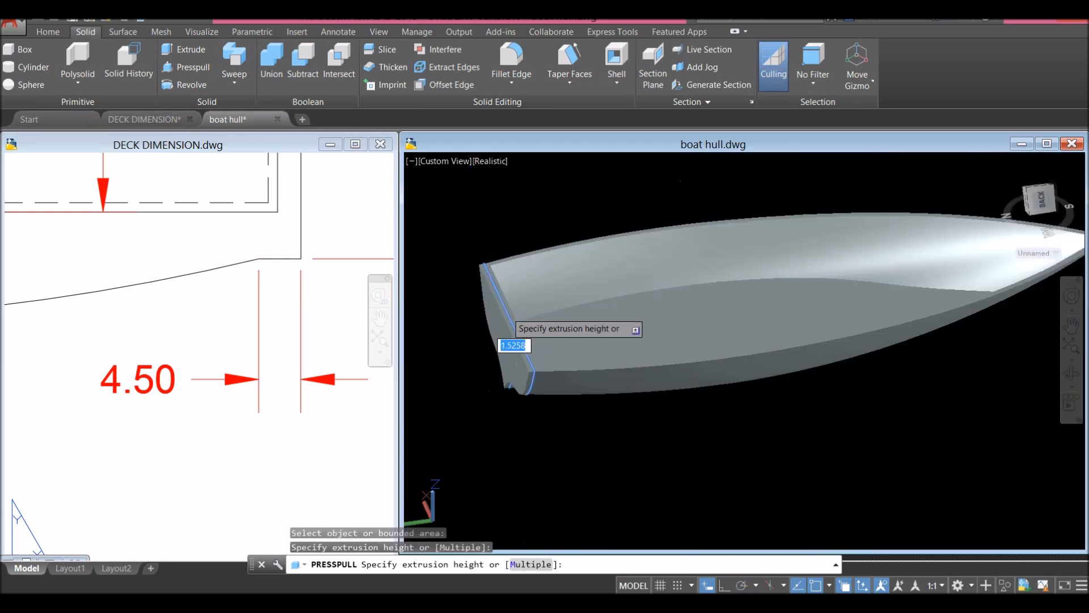
middle_click_drag(507, 319, 572, 250)
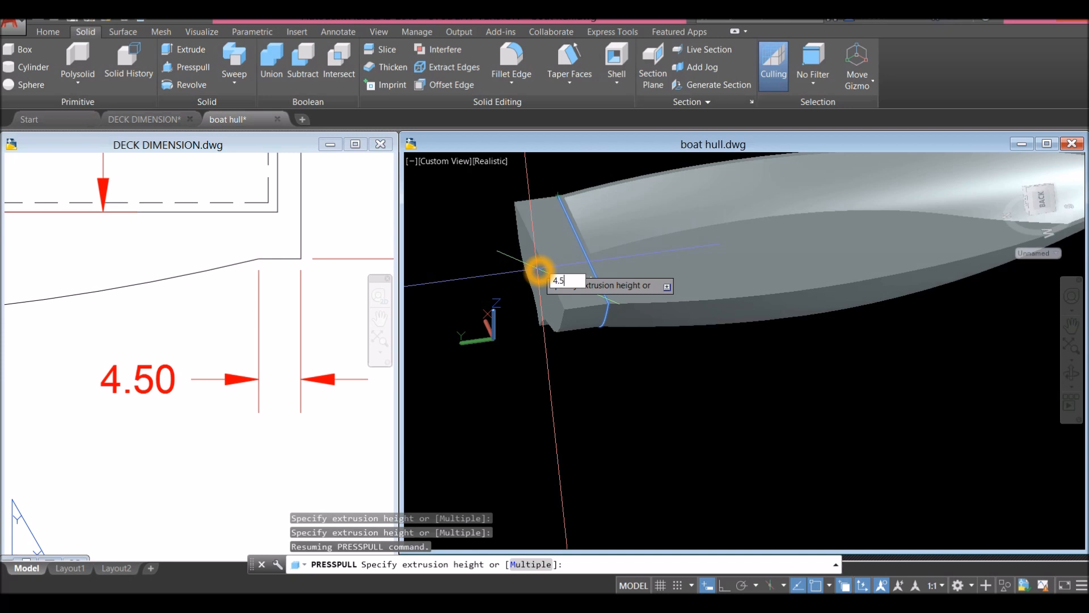
type("4.5")
key("Return")
key("Return")
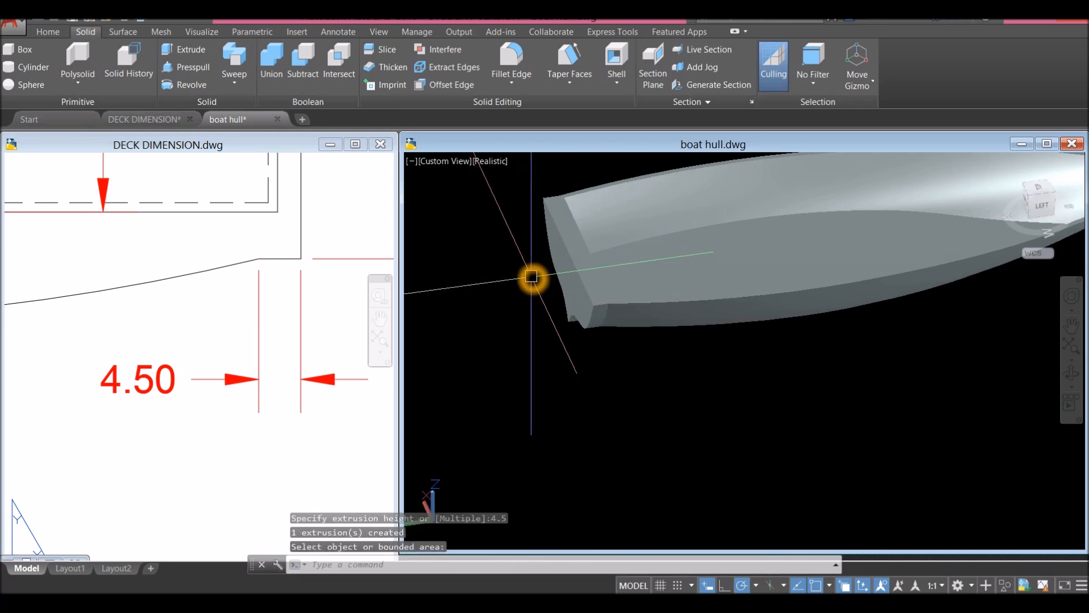
Step: Check the transom wall thickness in the deck drawing and press-pull the hull's inner transom face 3 toward the stern
left_click(196, 360)
scroll(220, 334, "down", 2)
mouse_move(221, 334)
middle_mouse_down()
mouse_move(245, 394)
mouse_move(230, 574)
middle_mouse_up()
left_click(553, 231)
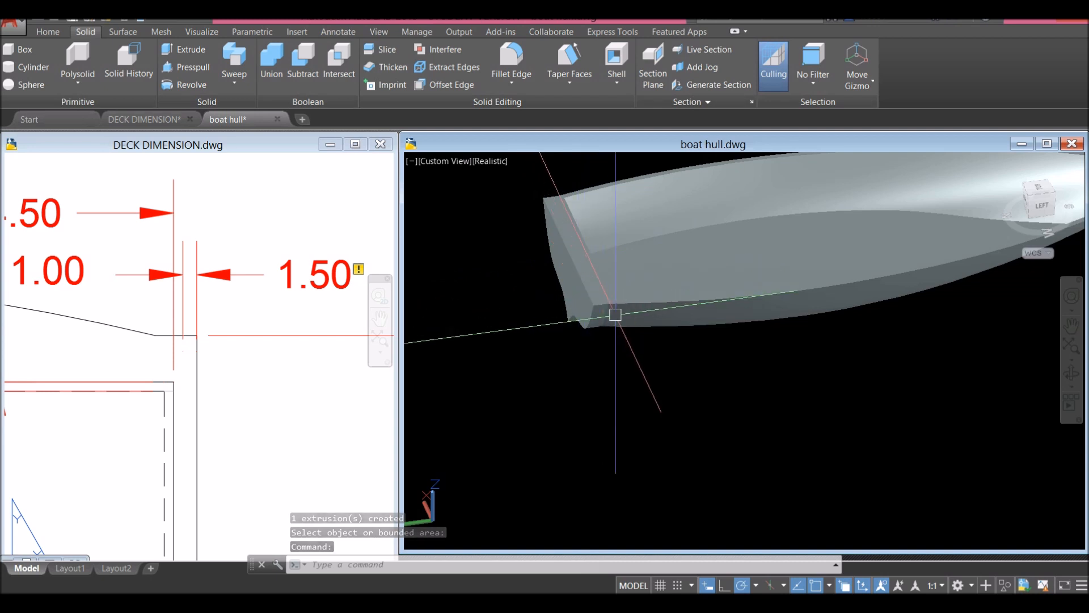
scroll(618, 317, "down", 5)
middle_click_drag(665, 332, 612, 269, "shift")
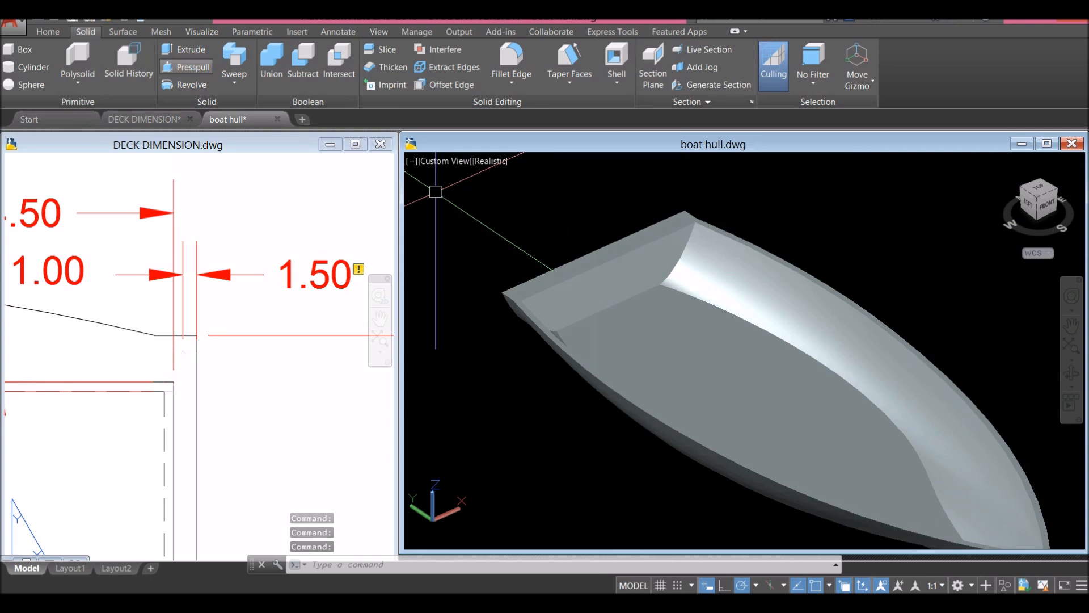
left_click(474, 157)
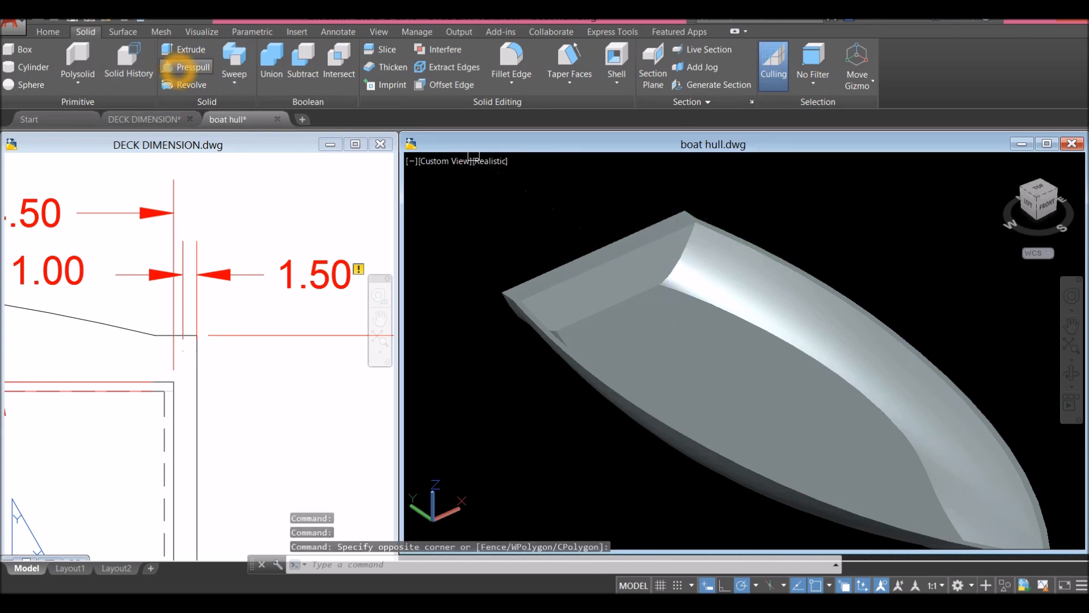
left_click(178, 68)
scroll(609, 277, "up", 4)
left_click(620, 279)
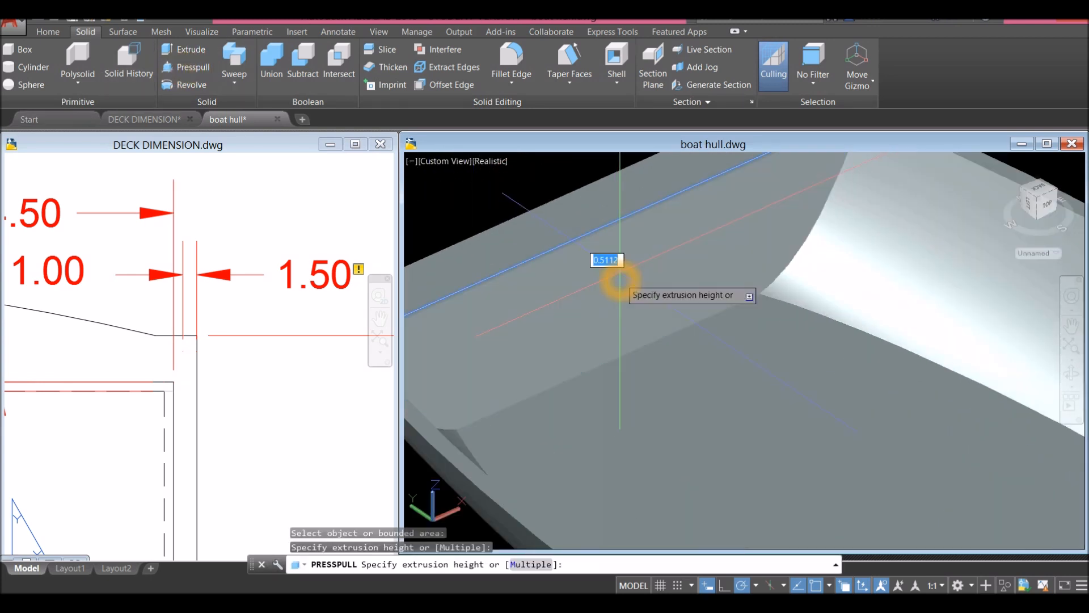
scroll(601, 256, "down", 5)
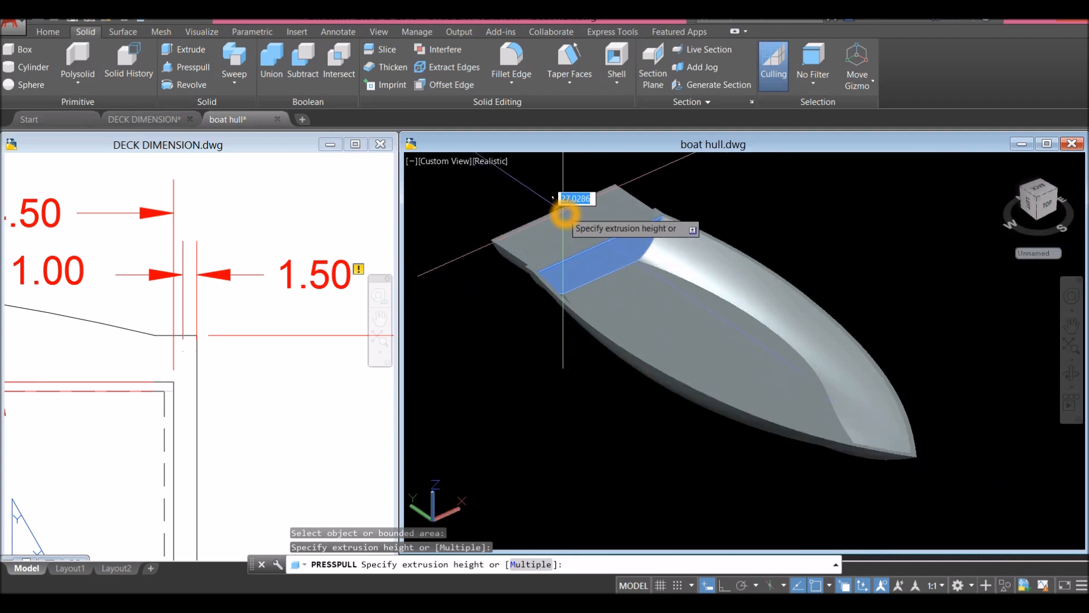
type("3")
key("Return")
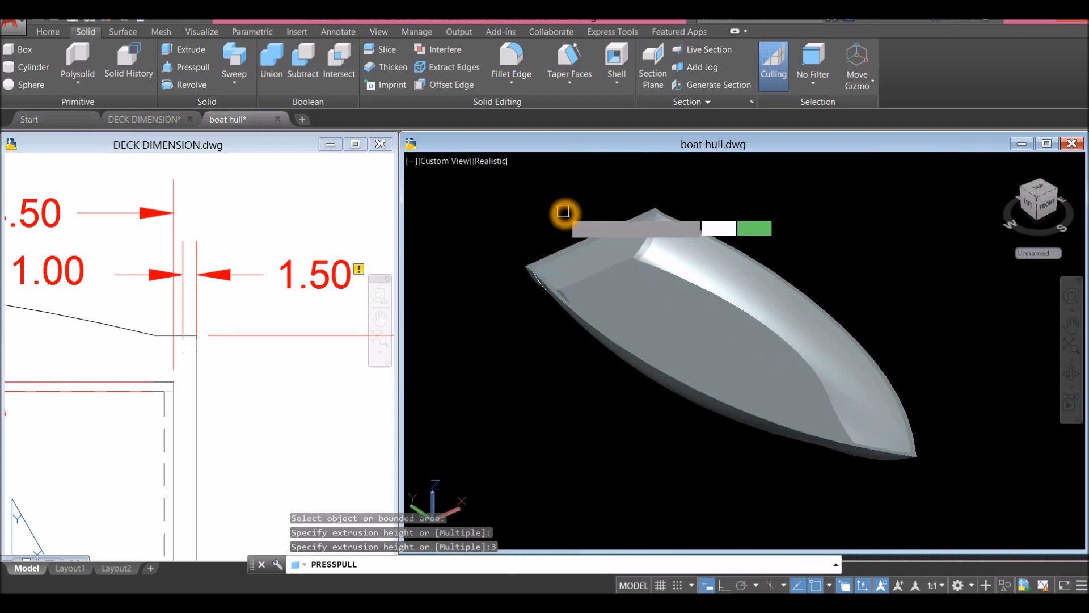
middle_click_drag(573, 233, 656, 238, "shift")
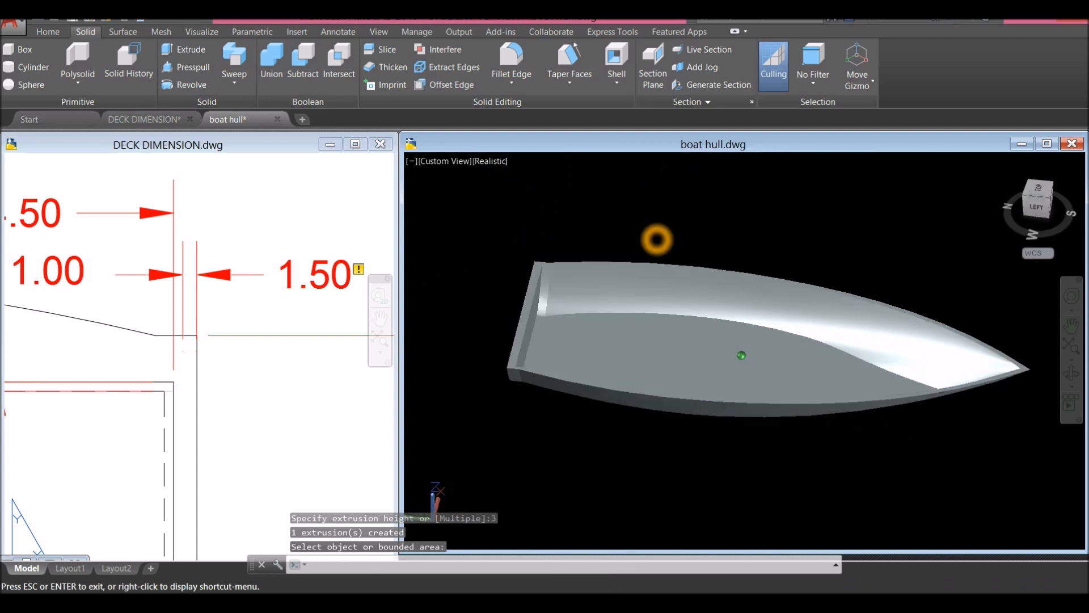
key("Return")
Step: Switch the boat hull viewport to the Shaded with edges visual style and inspect the stern rim
scroll(539, 335, "up", 4)
middle_click_drag(500, 351, 587, 323, "shift")
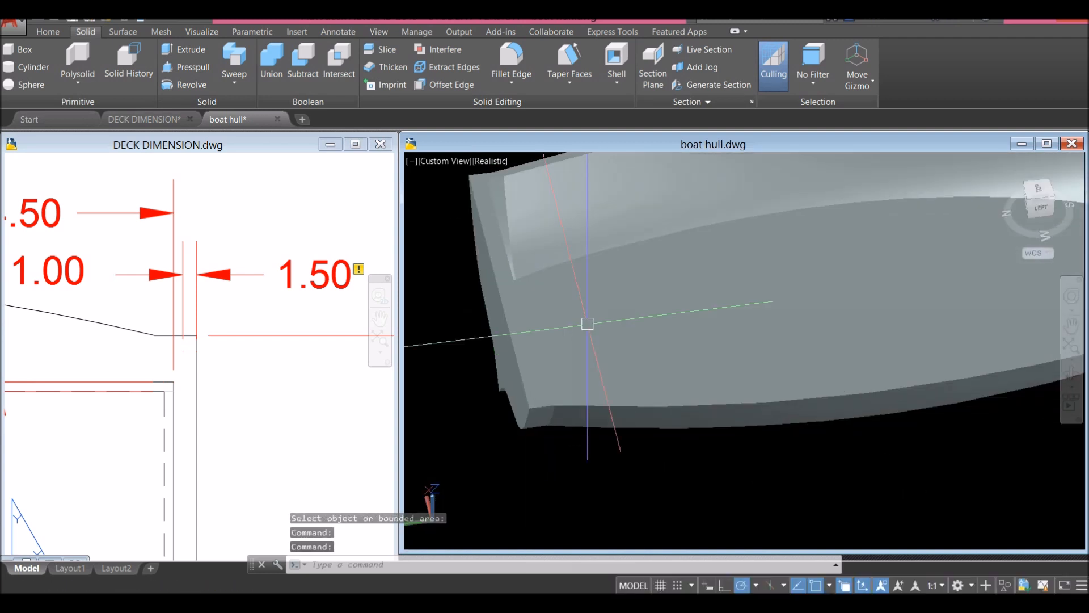
left_click(492, 160)
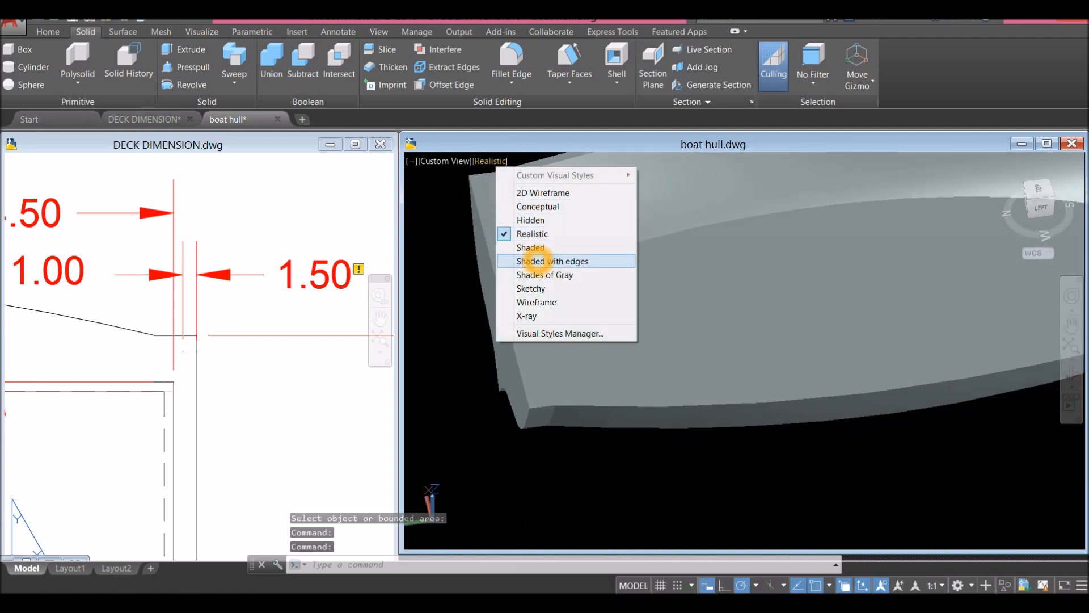
left_click(538, 262)
scroll(542, 262, "down", 5)
scroll(510, 332, "down", 2)
scroll(499, 327, "up", 6)
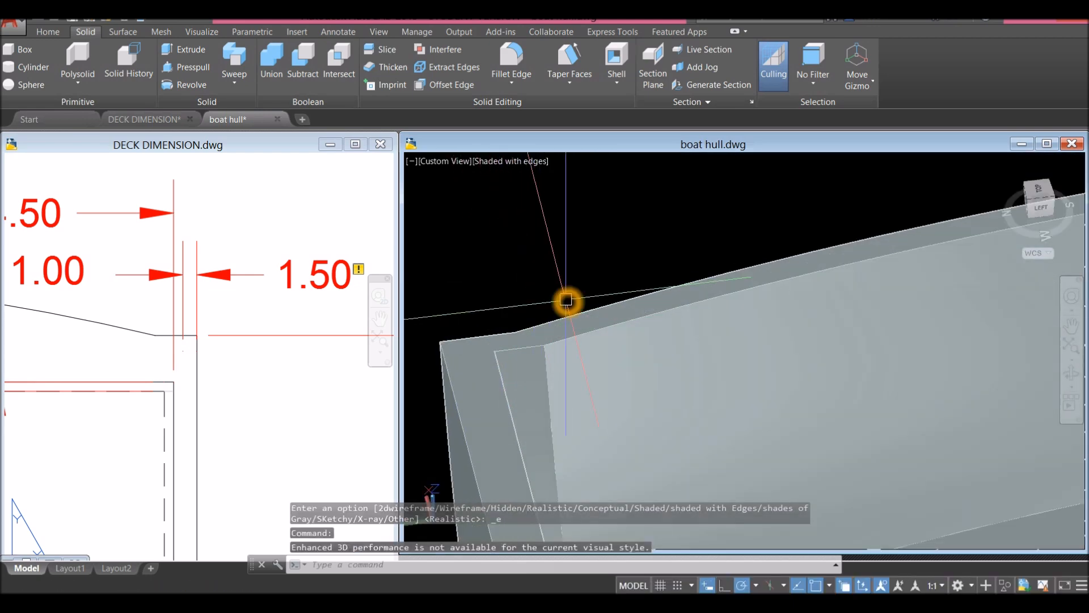
scroll(566, 300, "down", 3)
scroll(530, 206, "down", 2)
middle_click_drag(520, 244, 539, 248, "shift")
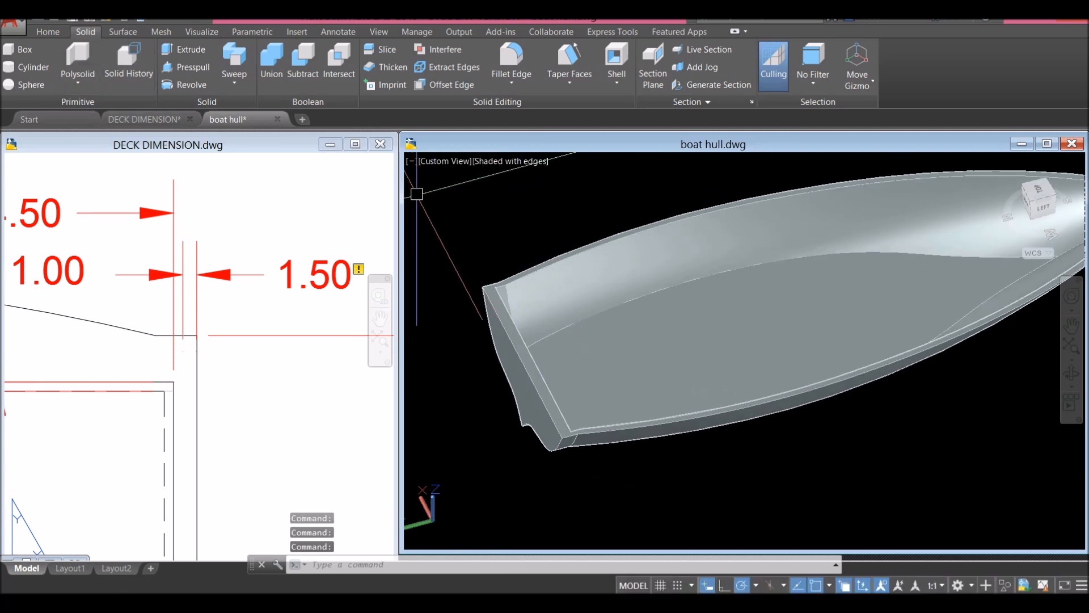
Step: Start Copy Edges on the hull and select the outer top rim edges along the far side and far stern corner
left_click(48, 32)
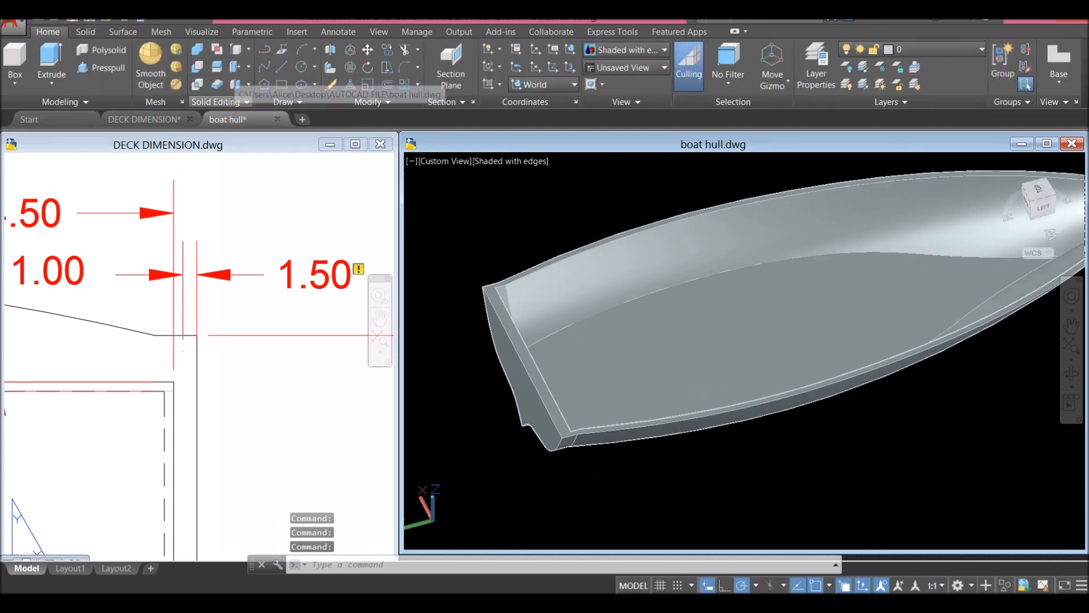
left_click(249, 49)
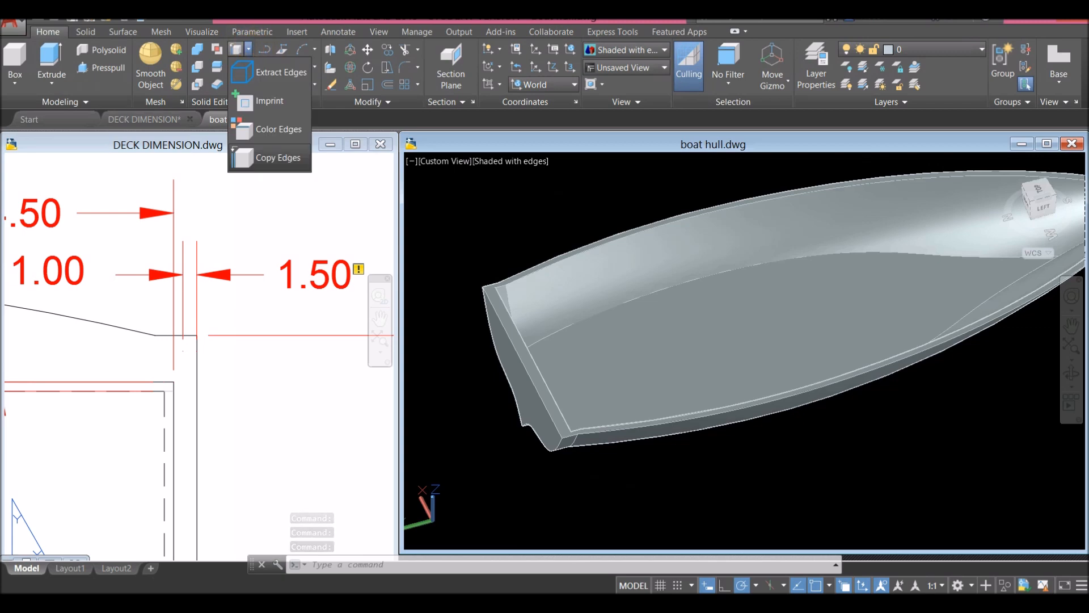
left_click(289, 159)
scroll(562, 255, "up", 5)
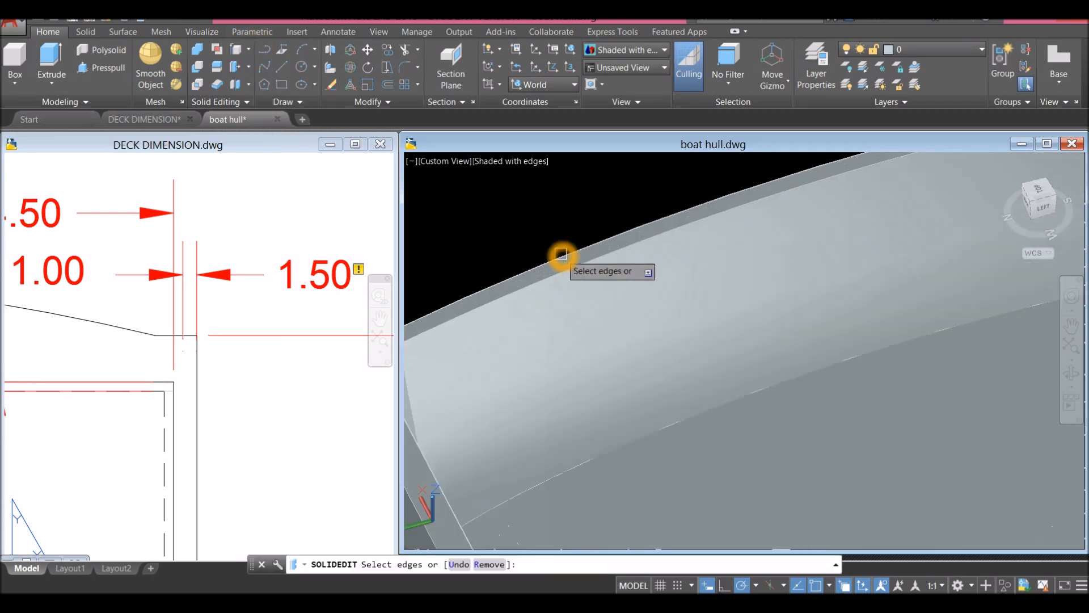
left_click(562, 255)
scroll(562, 255, "down", 6)
scroll(503, 269, "up", 4)
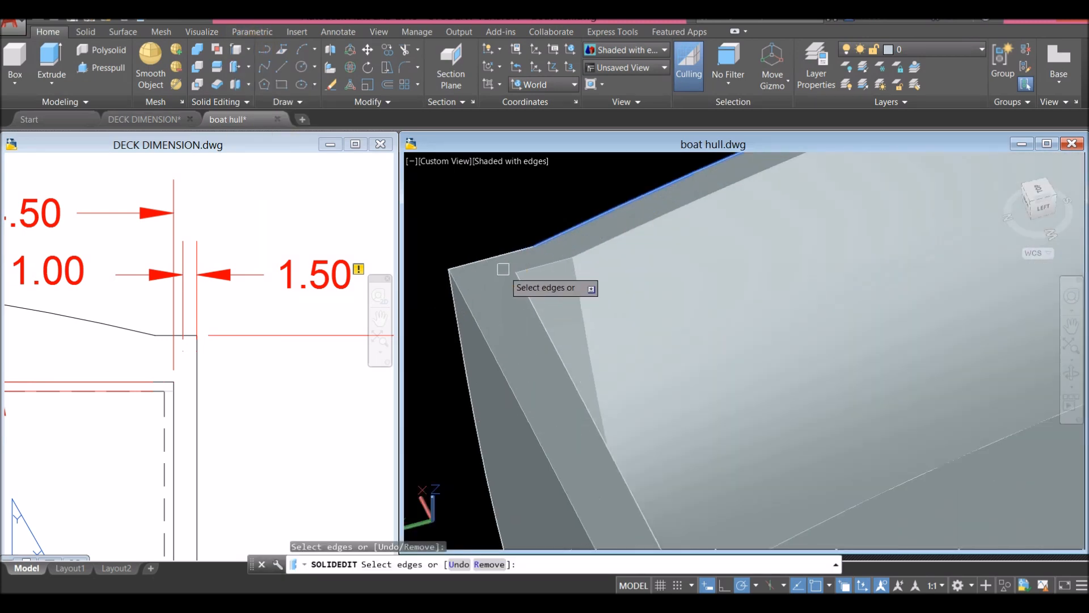
left_click(478, 316)
scroll(492, 321, "down", 5)
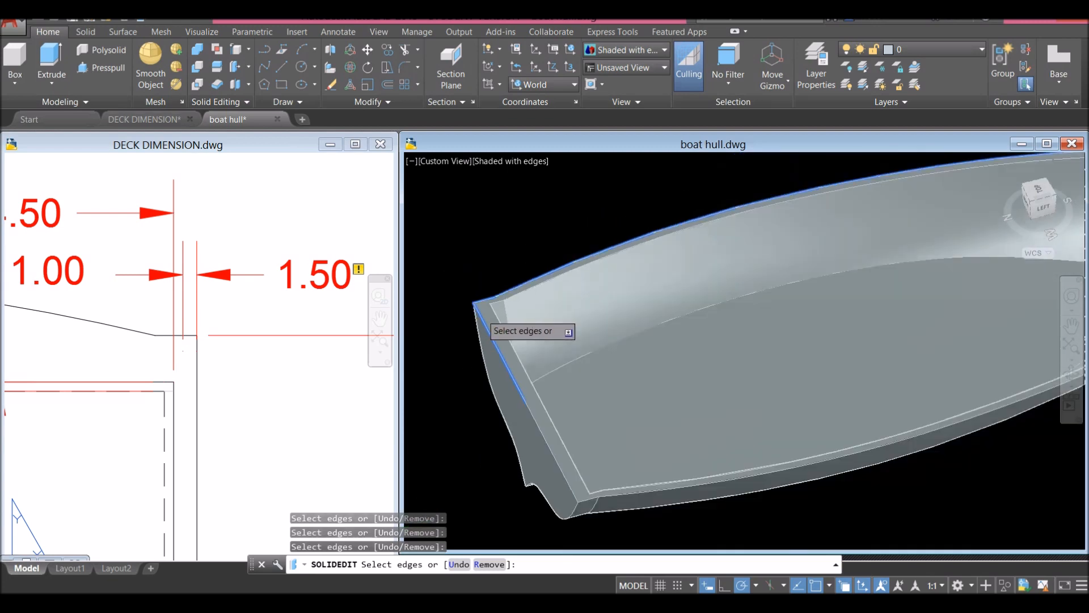
Step: Add the remaining outer top rim edges along the near stern half, near stern corner and near side, completing the edge selection
scroll(571, 440, "up", 5)
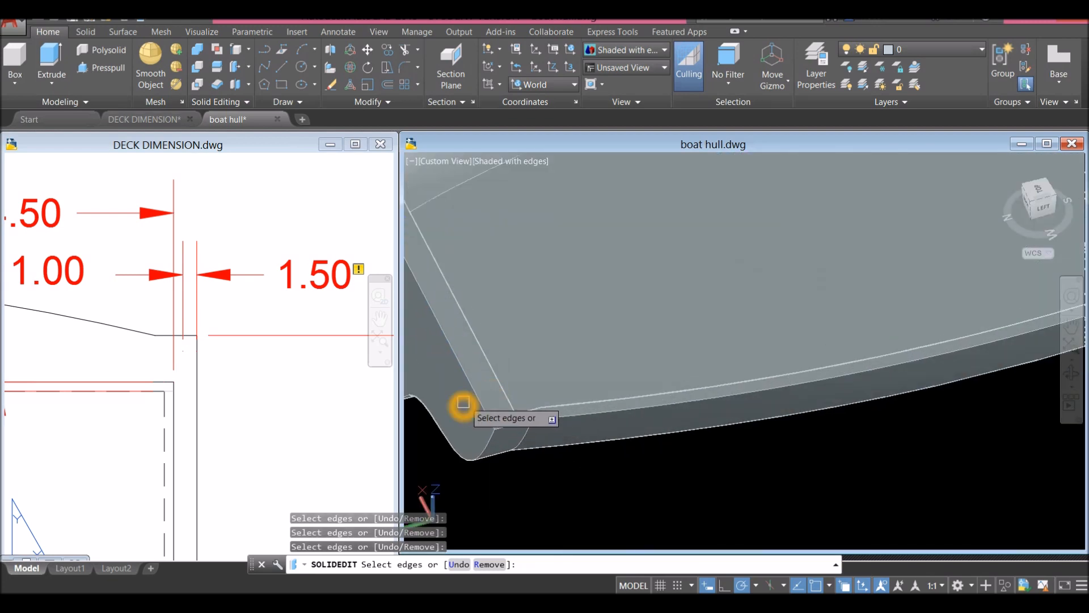
middle_click_drag(472, 394, 615, 376)
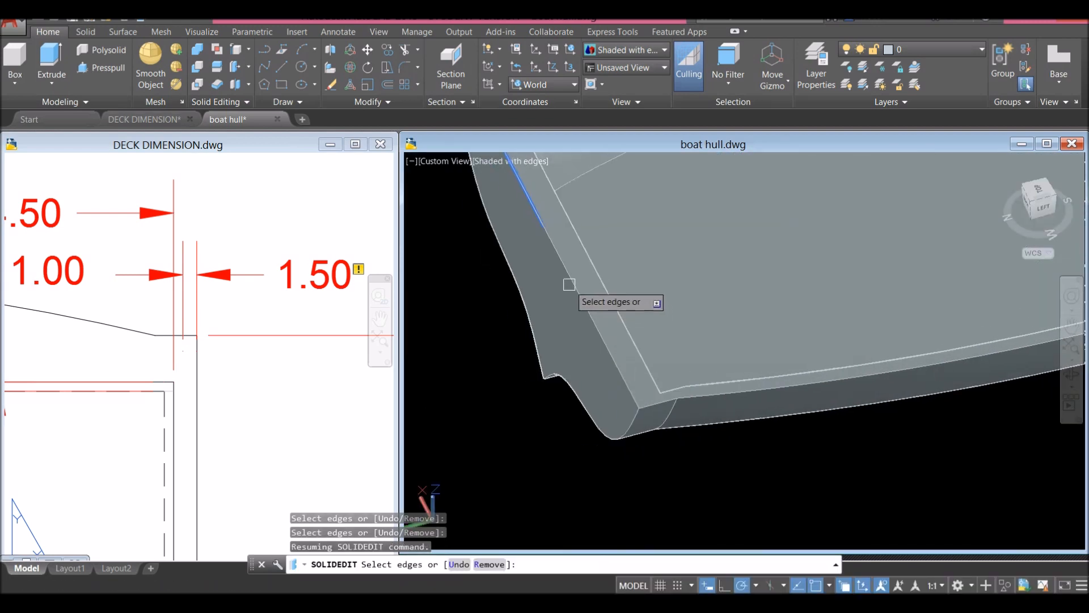
scroll(566, 272, "up", 4)
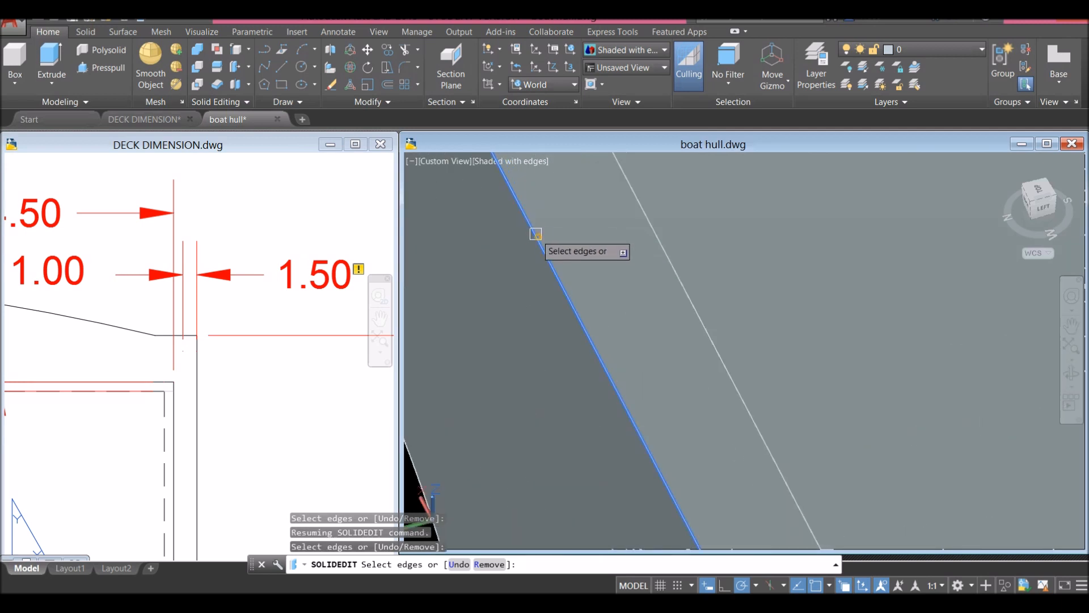
scroll(535, 234, "down", 4)
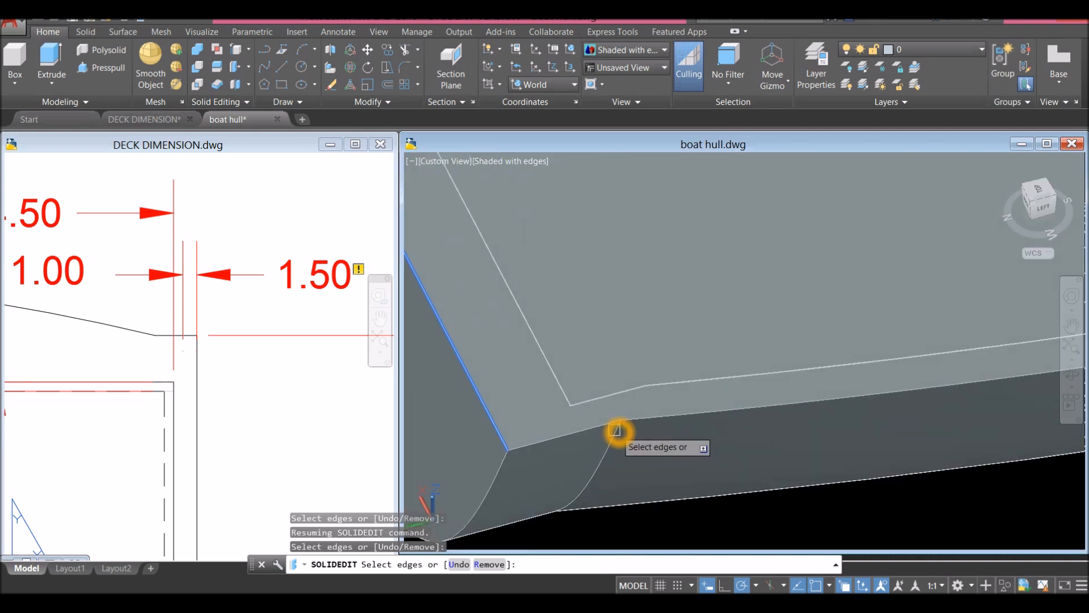
left_click(606, 428)
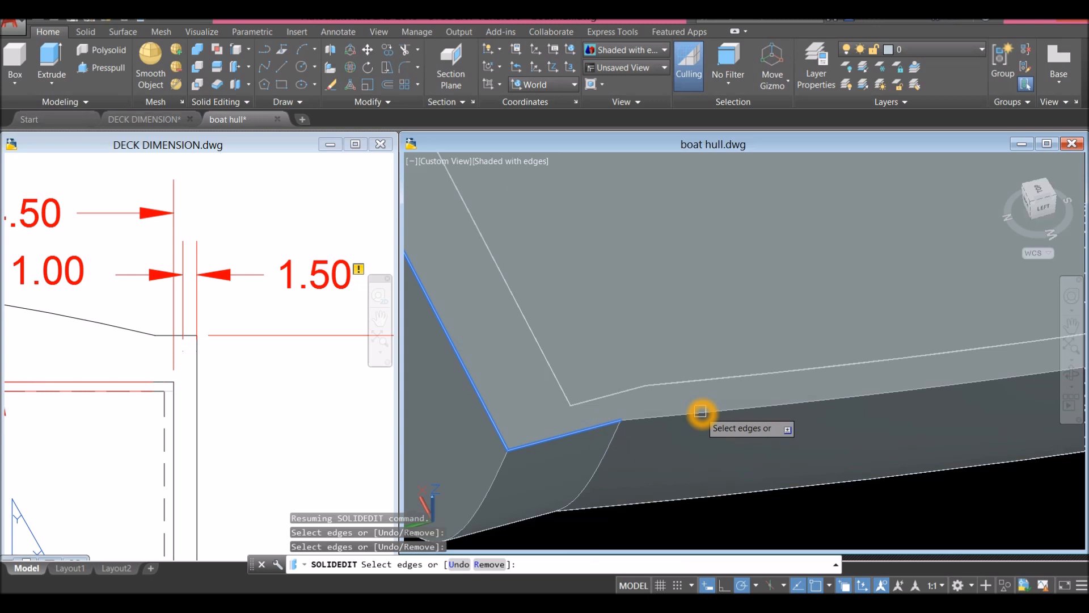
scroll(718, 412, "down", 6)
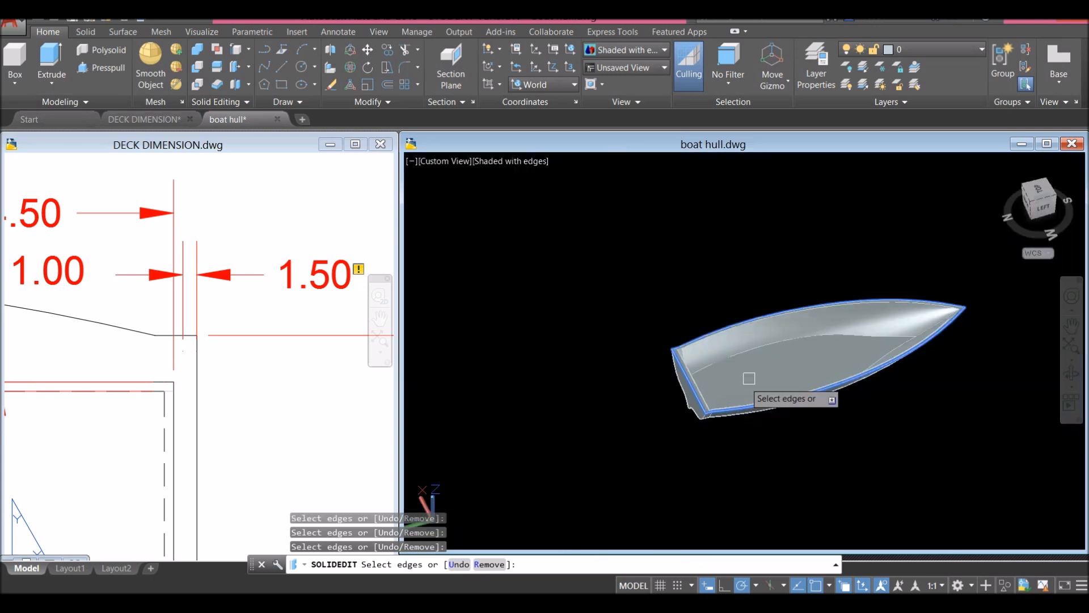
scroll(891, 317, "up", 3)
middle_click_drag(891, 317, 750, 350)
scroll(750, 350, "down", 4)
right_click(676, 260)
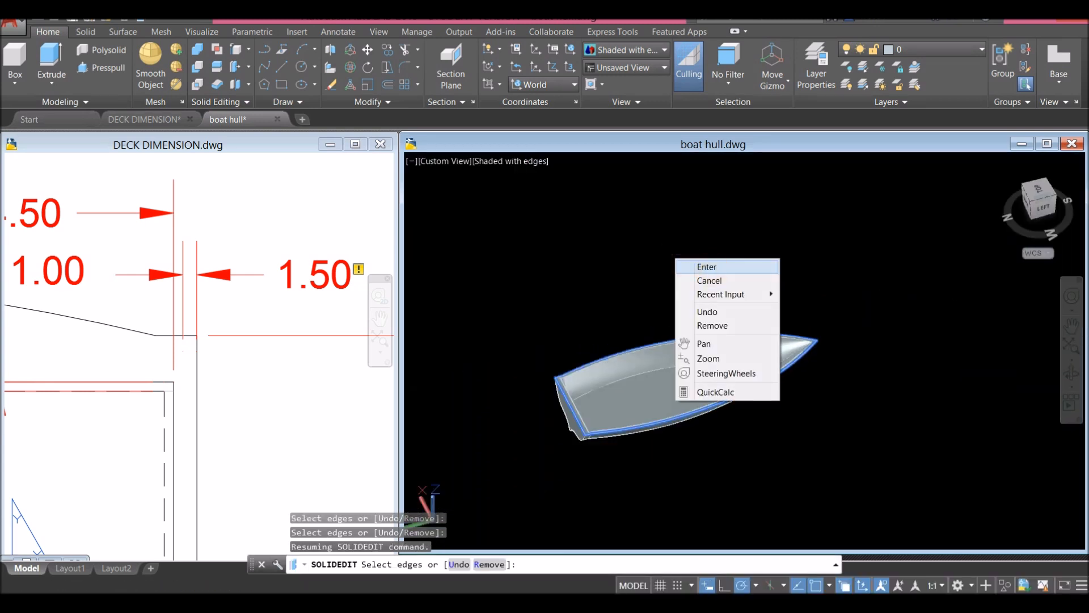
left_click(711, 270)
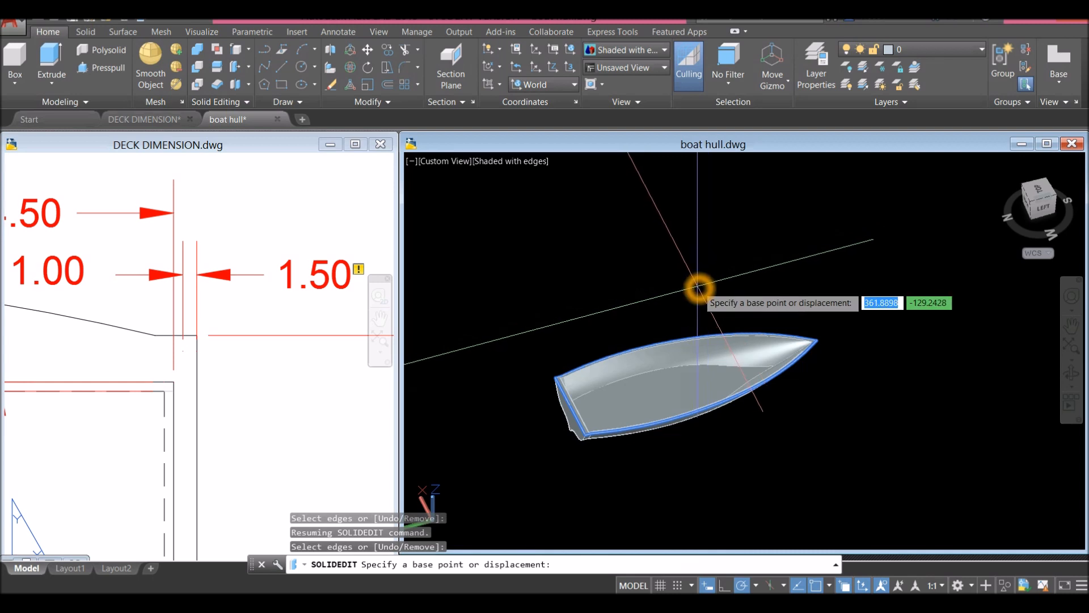
Step: Copy the selected rim edges in place, using the bow tip endpoint as both base and second point, and exit solid editing
scroll(850, 334, "up", 5)
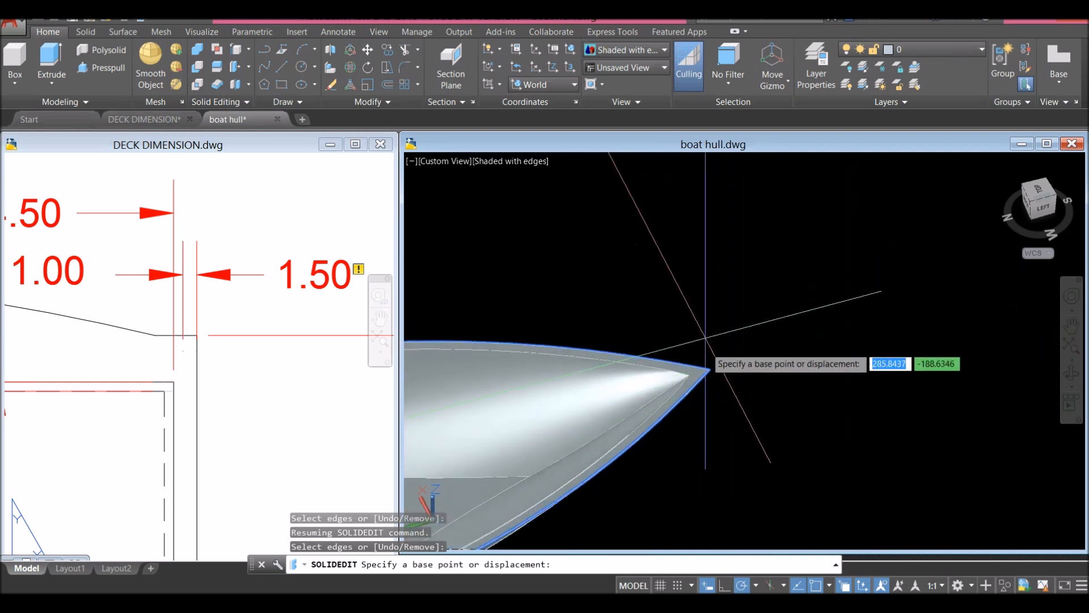
right_click(730, 265, "shift")
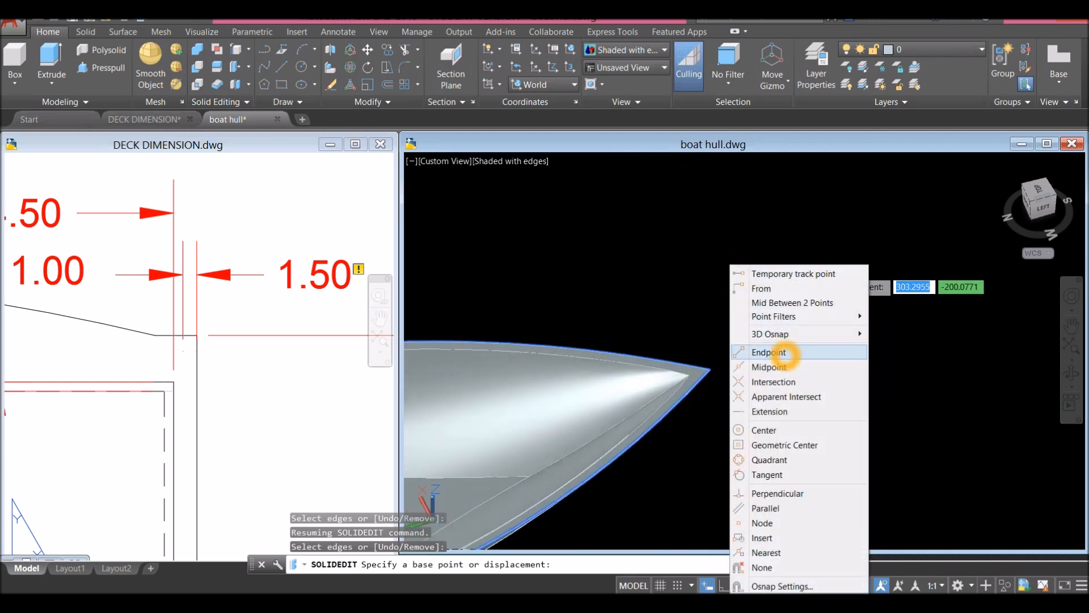
left_click(786, 354)
scroll(722, 382, "up", 3)
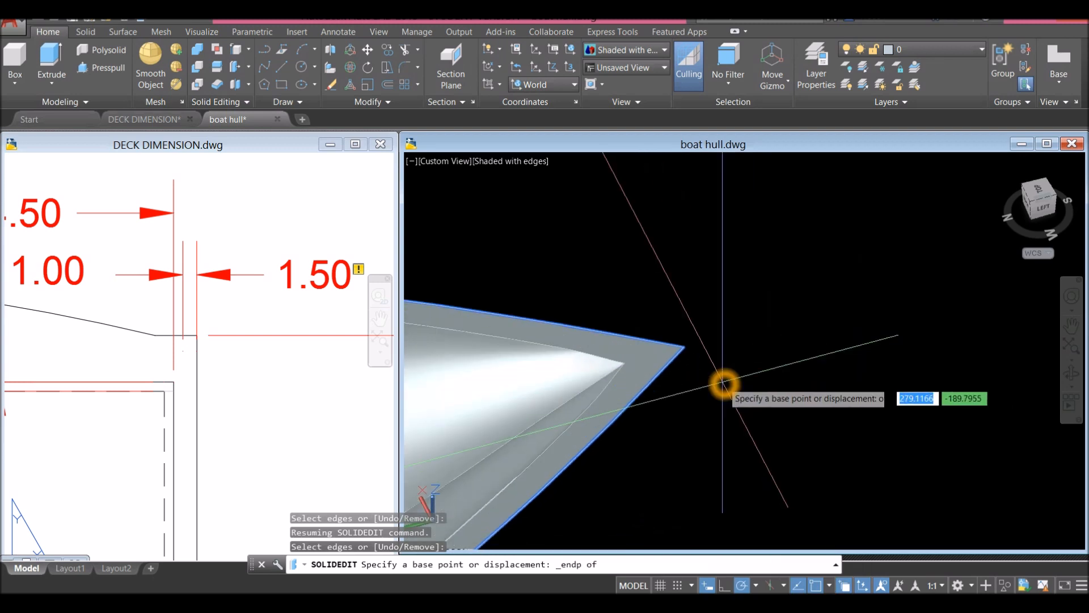
left_click(685, 349)
right_click(732, 265, "shift")
mouse_move(770, 333)
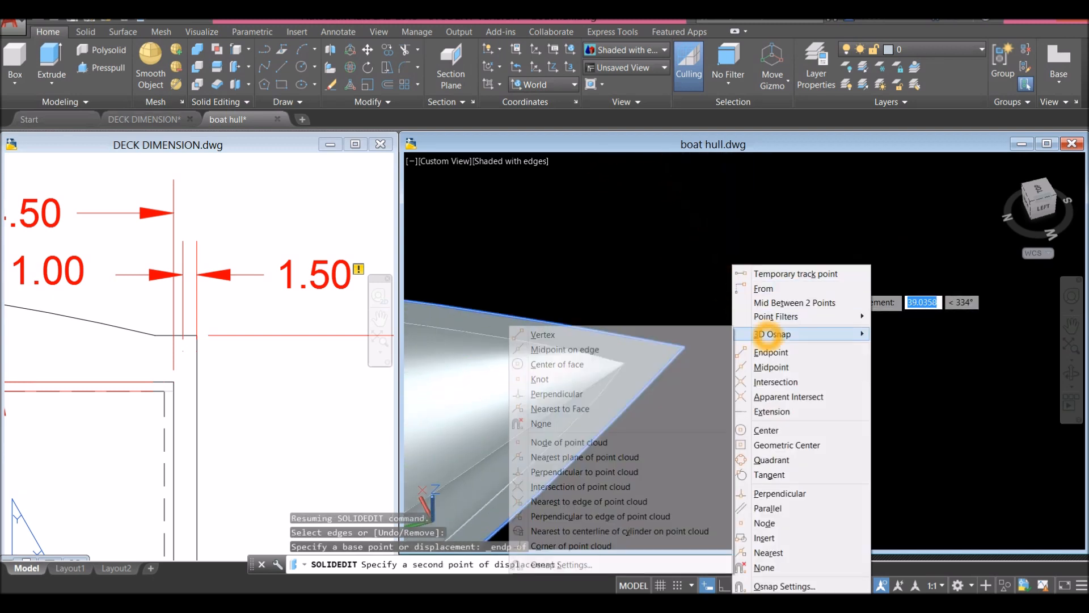
left_click(770, 351)
scroll(706, 366, "up", 2)
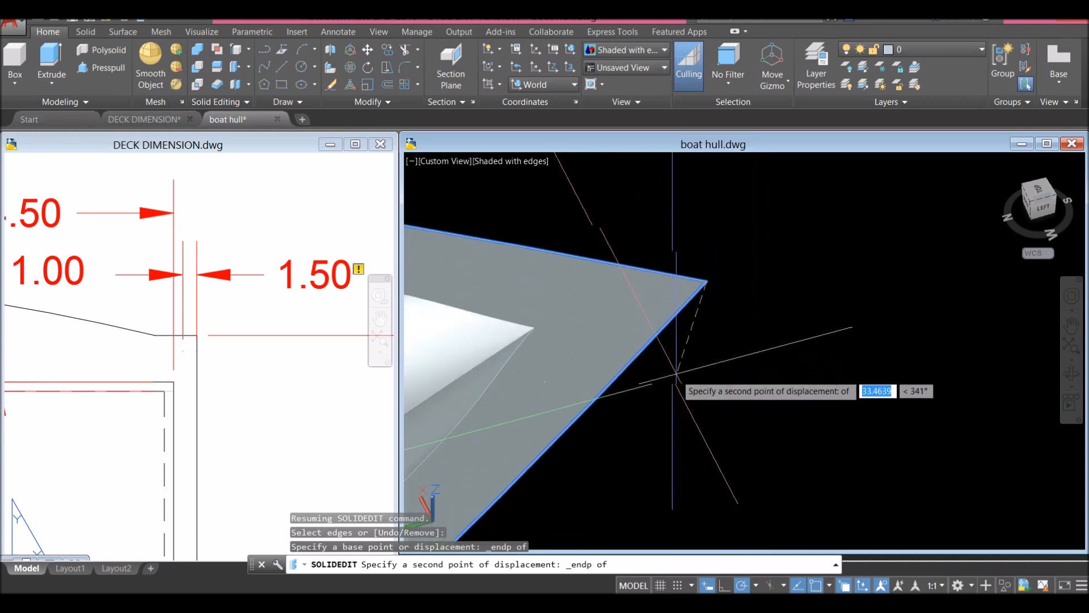
left_click(708, 283)
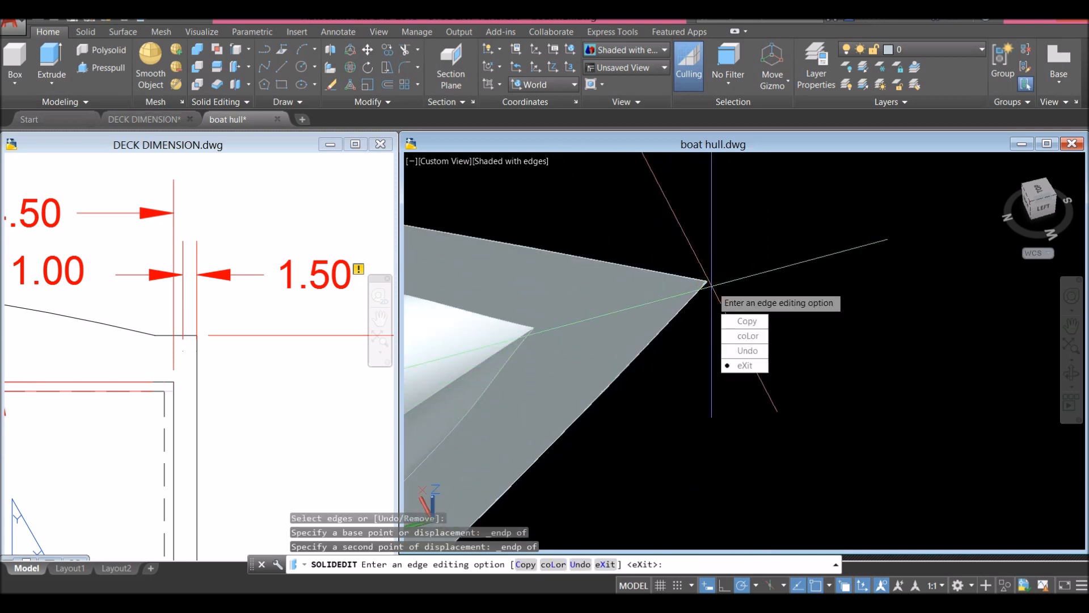
left_click(745, 365)
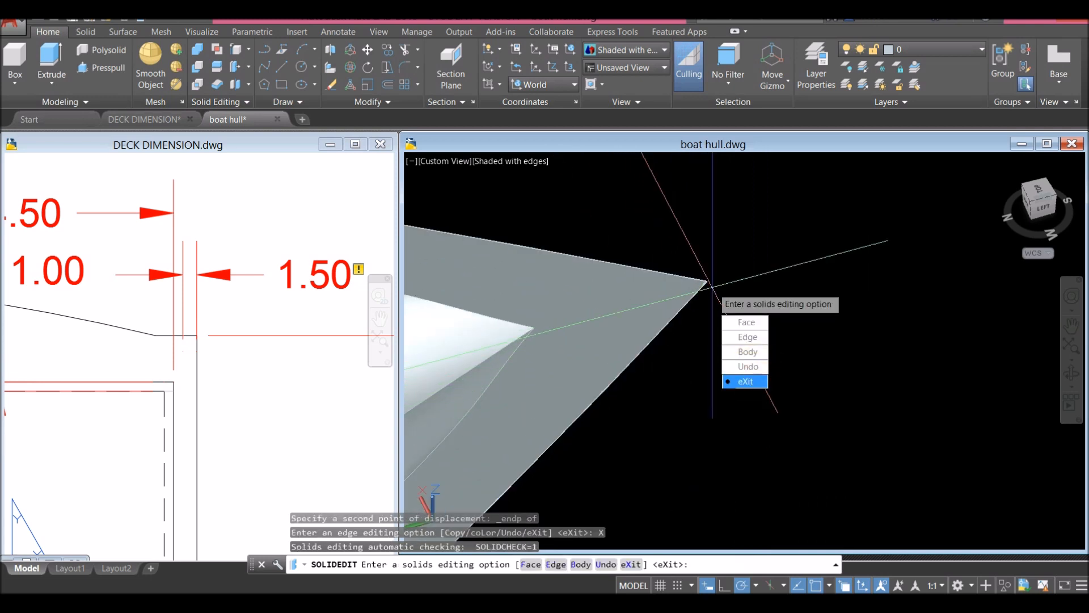
left_click(744, 381)
Step: Hide the boat hull solid, leaving only the copied rim curves in view and deselected
scroll(705, 260, "down", 4)
scroll(662, 261, "down", 3)
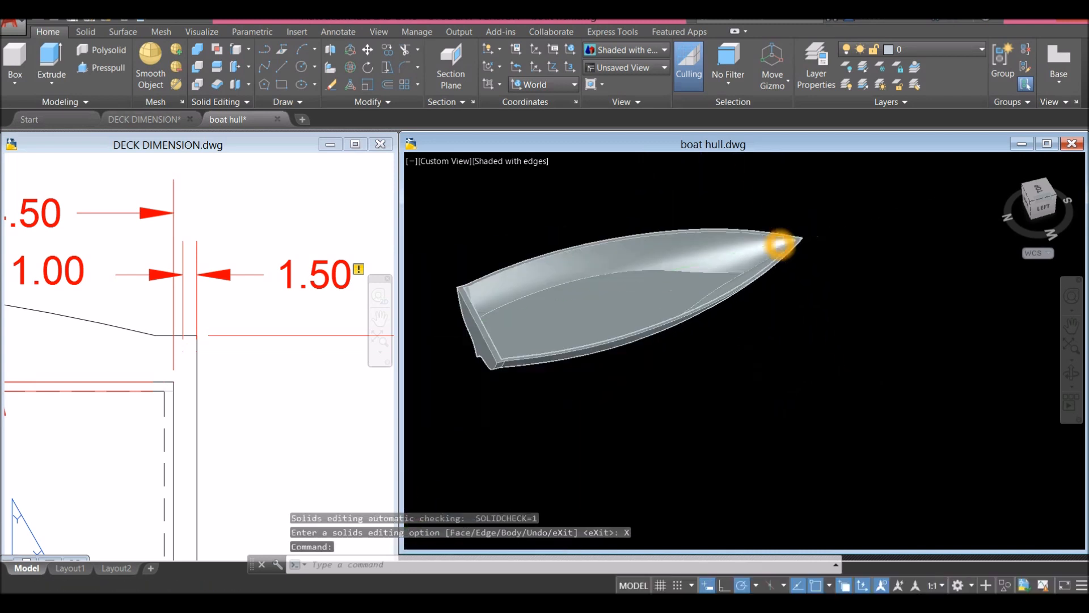
left_click(661, 262)
right_click(668, 187)
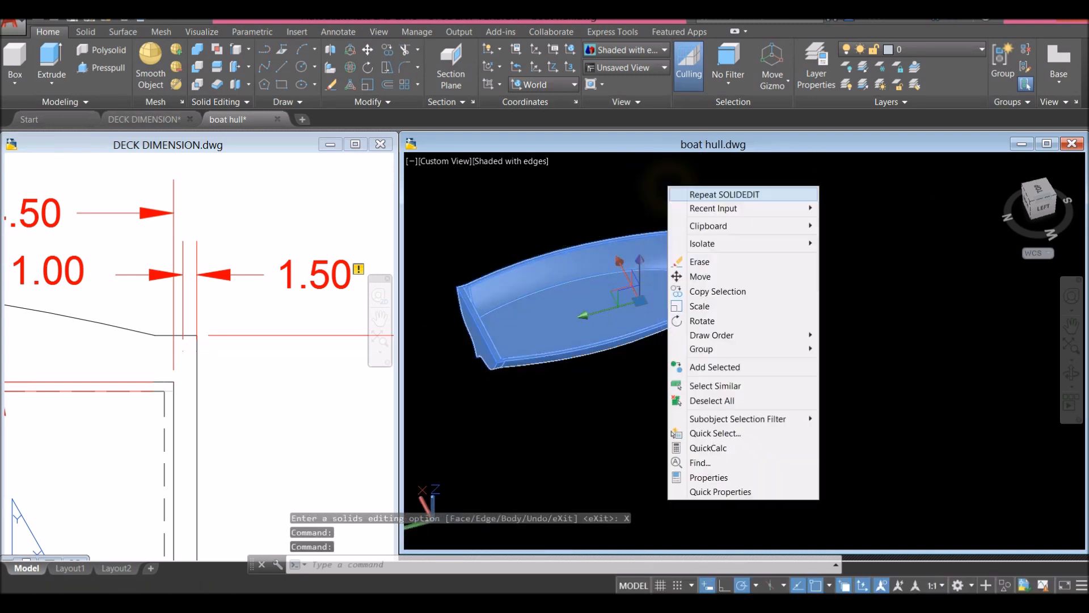
left_click(716, 240)
left_click(571, 207)
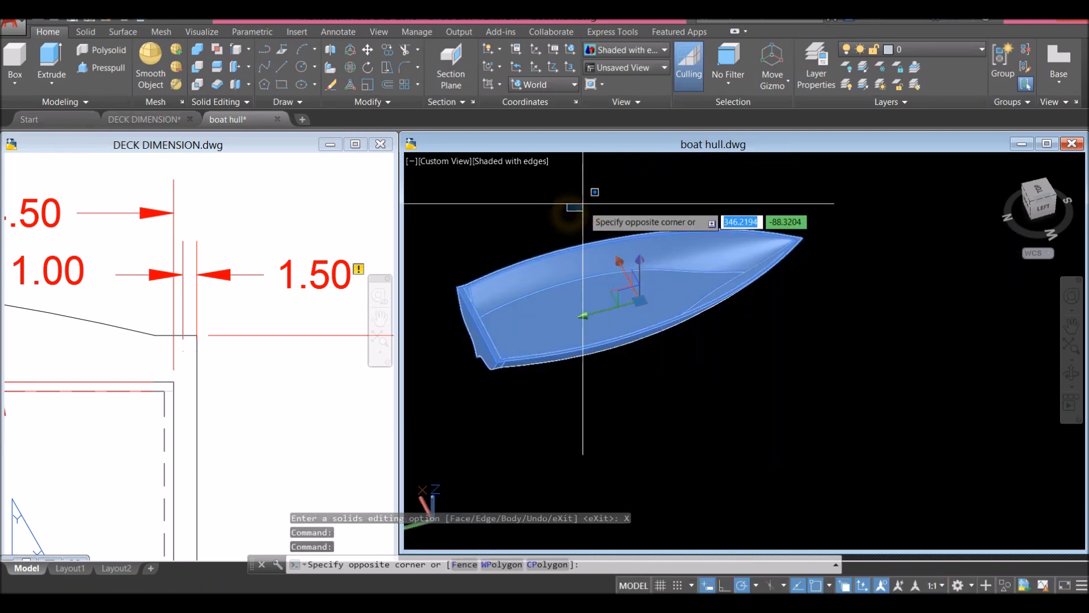
left_click(573, 210)
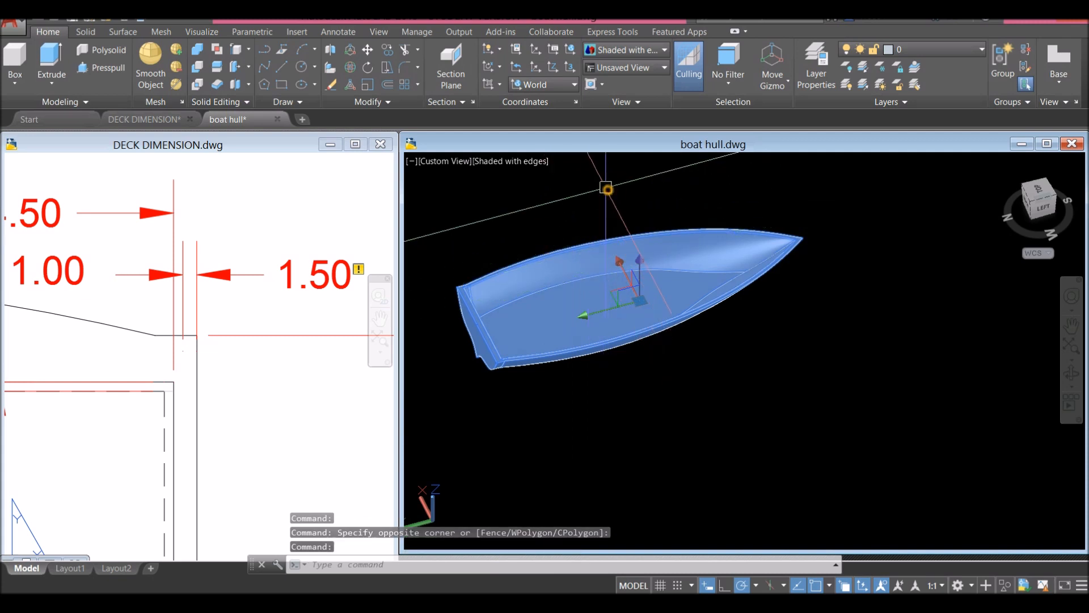
right_click(605, 187)
mouse_move(670, 246)
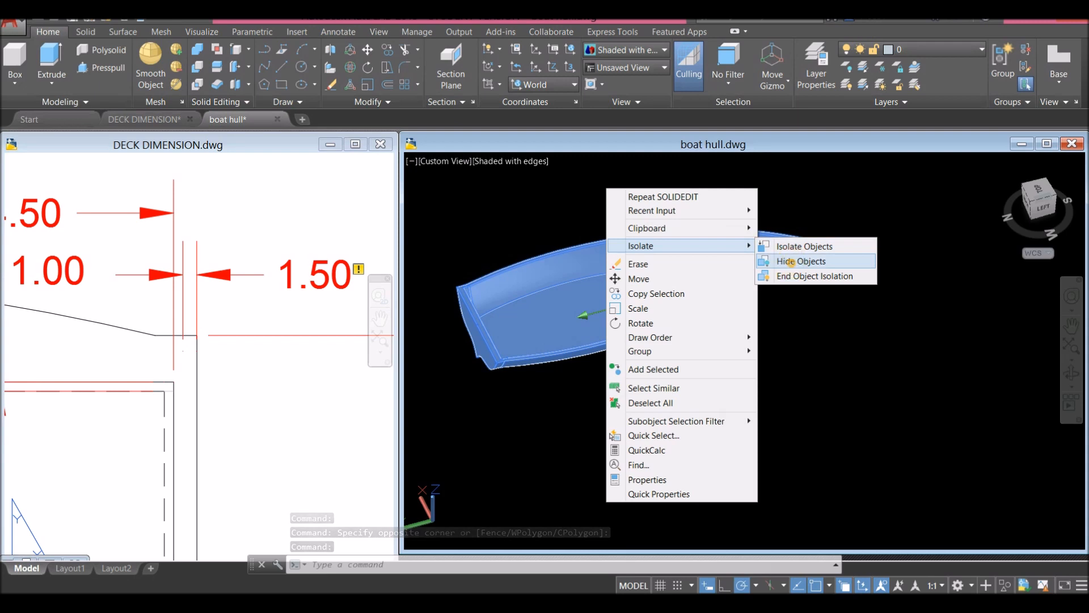
left_click(800, 261)
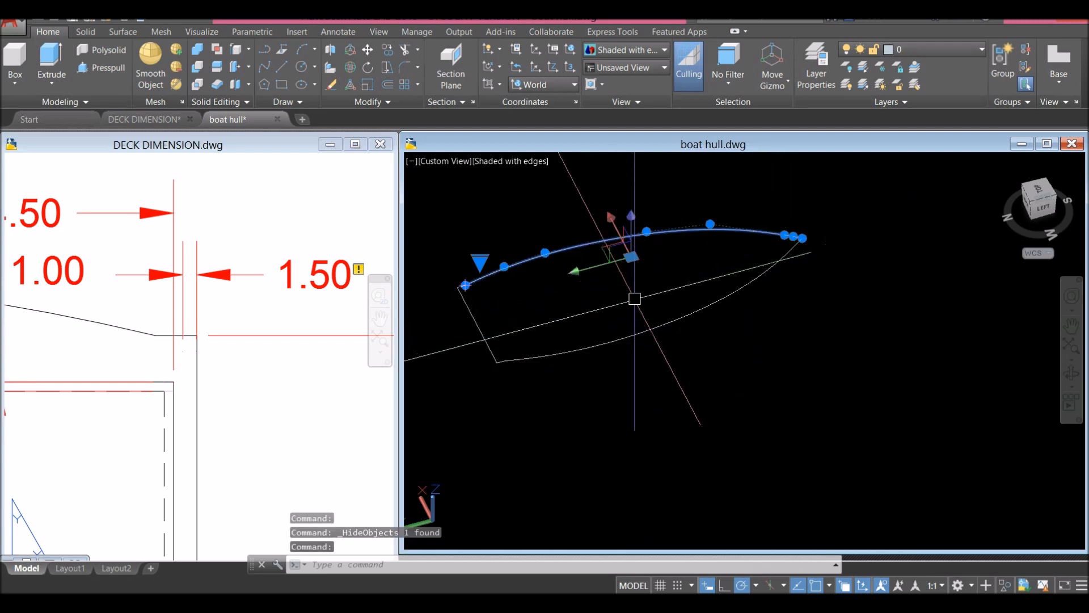
key("Escape")
Step: Set the hull viewport to the Top view and join all the copied rim curves into one outline
left_click(444, 161)
left_click(477, 193)
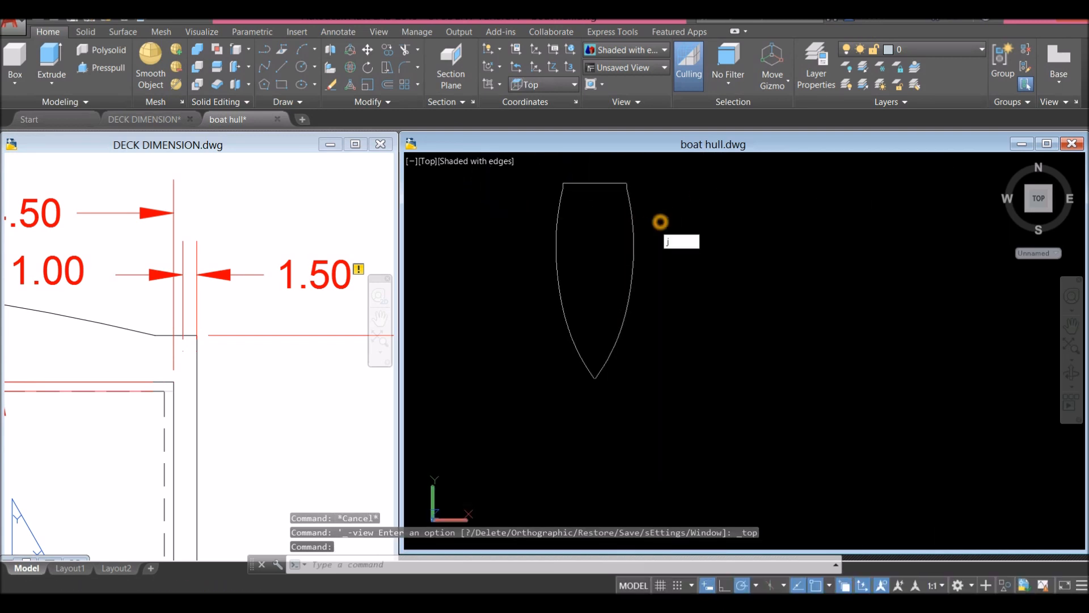
type("j")
key("Return")
left_click(530, 171)
left_click(705, 381)
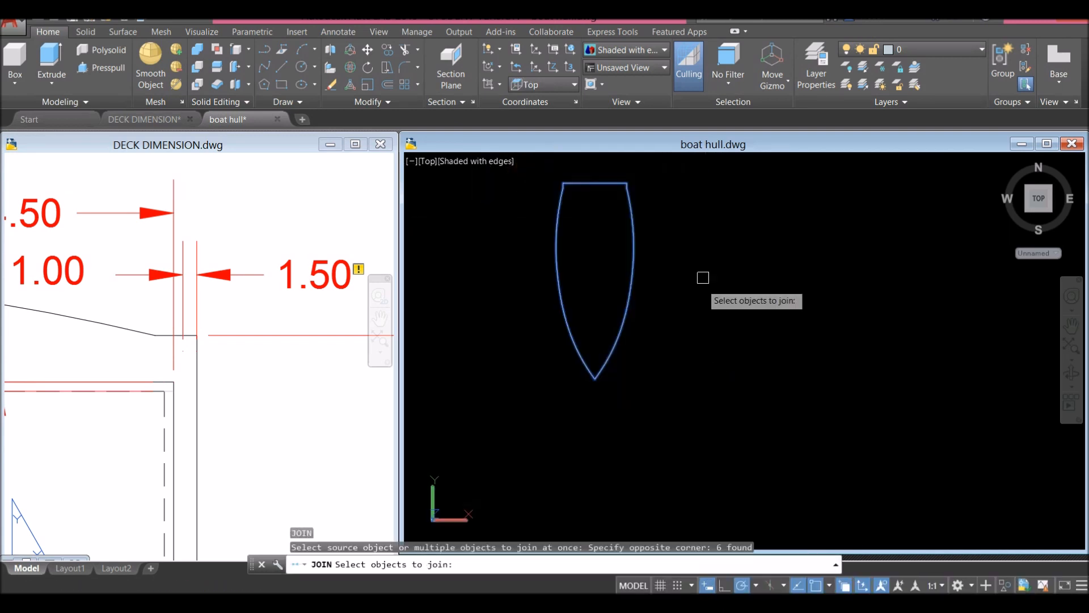
right_click(703, 278)
left_click(631, 226)
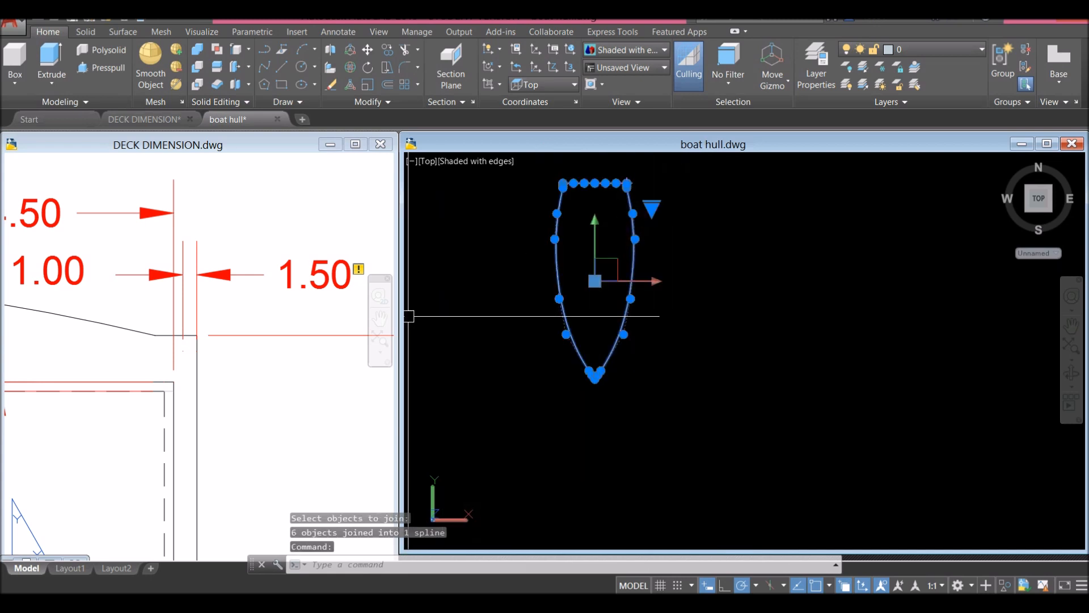
key("Escape")
Step: Examine the rear compartment's dimensions and its distance from the stern edge in the deck drawing's ANSI C Title Block layout
left_click(152, 391)
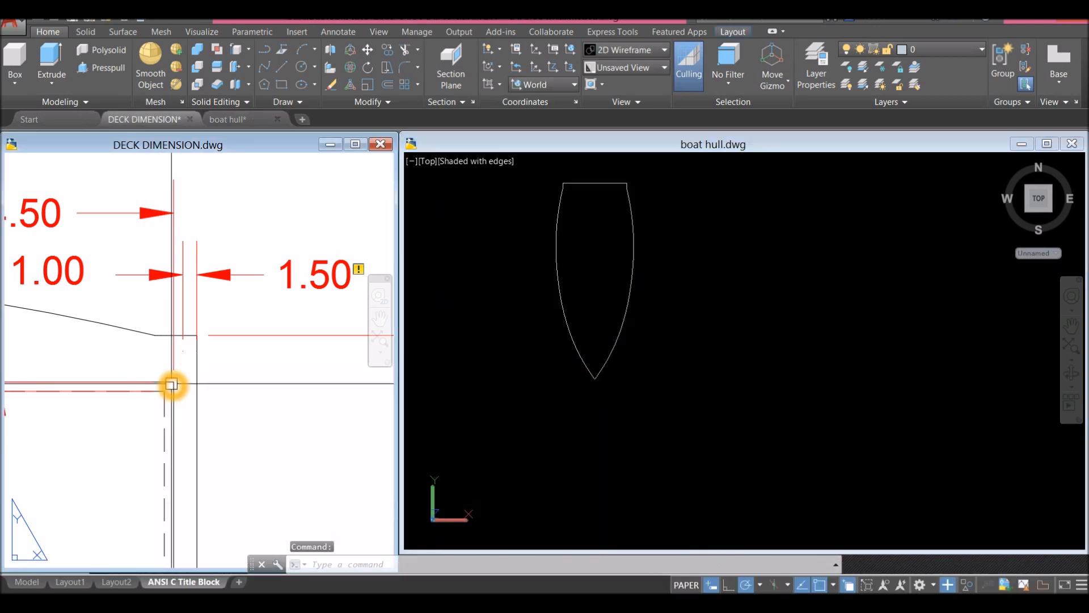
scroll(171, 385, "down", 5)
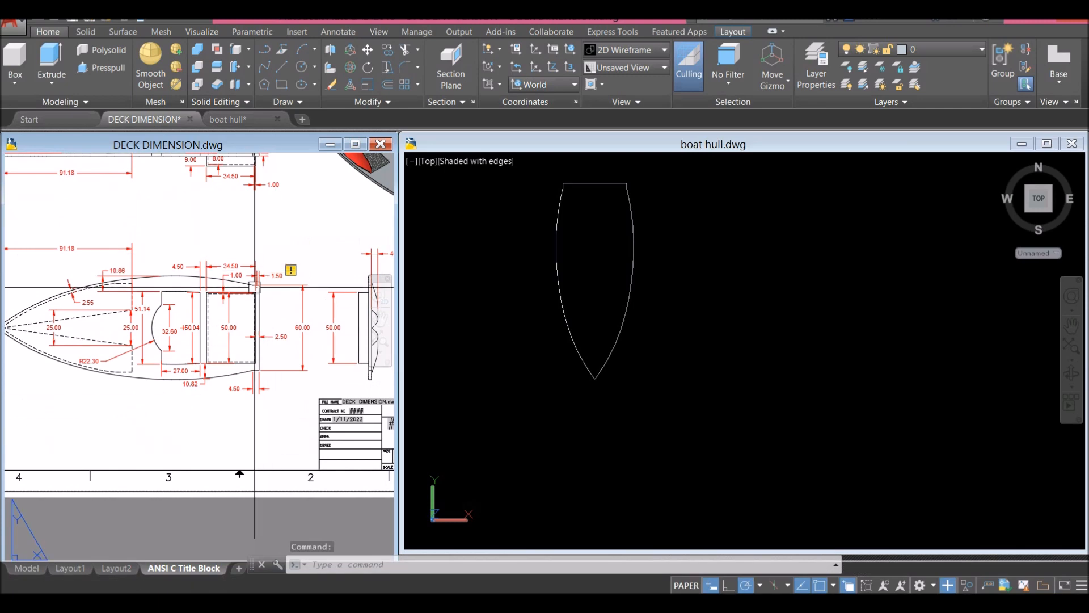
scroll(255, 287, "up", 6)
scroll(227, 293, "down", 4)
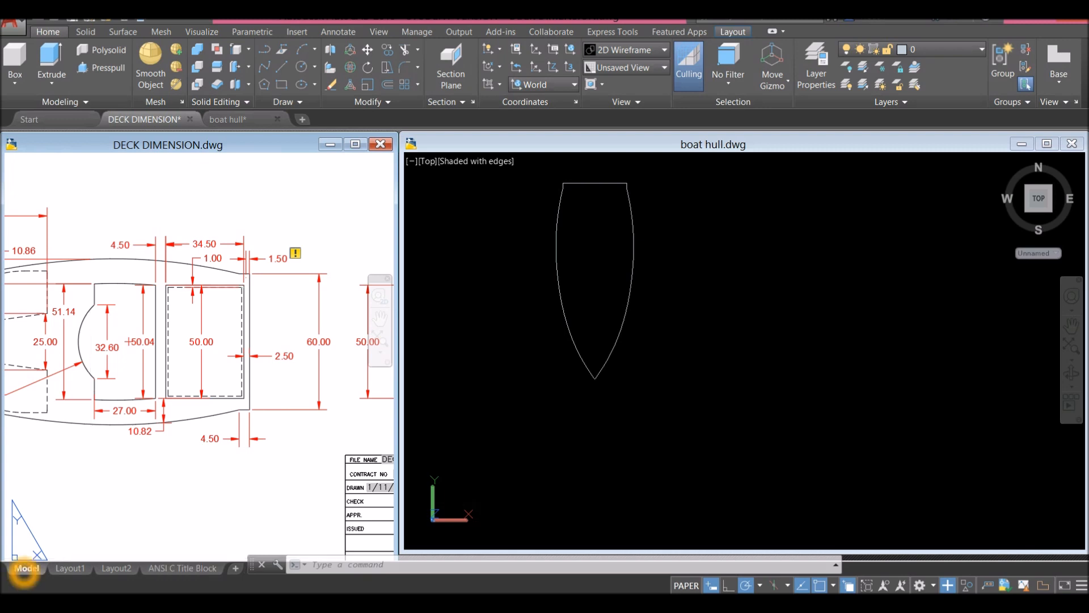
left_click(26, 568)
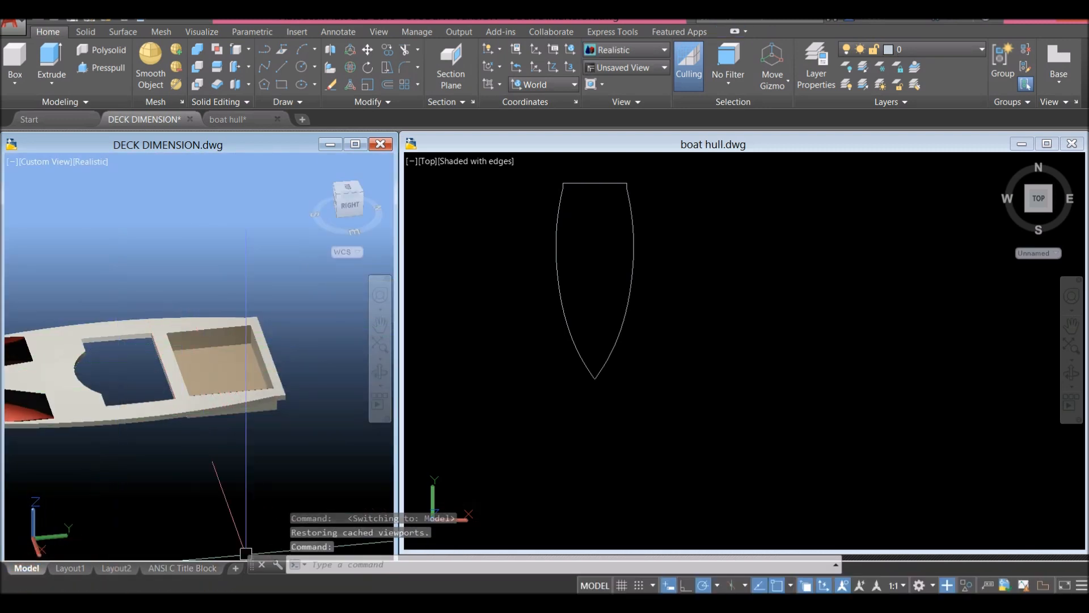
left_click(216, 567)
left_click(737, 204)
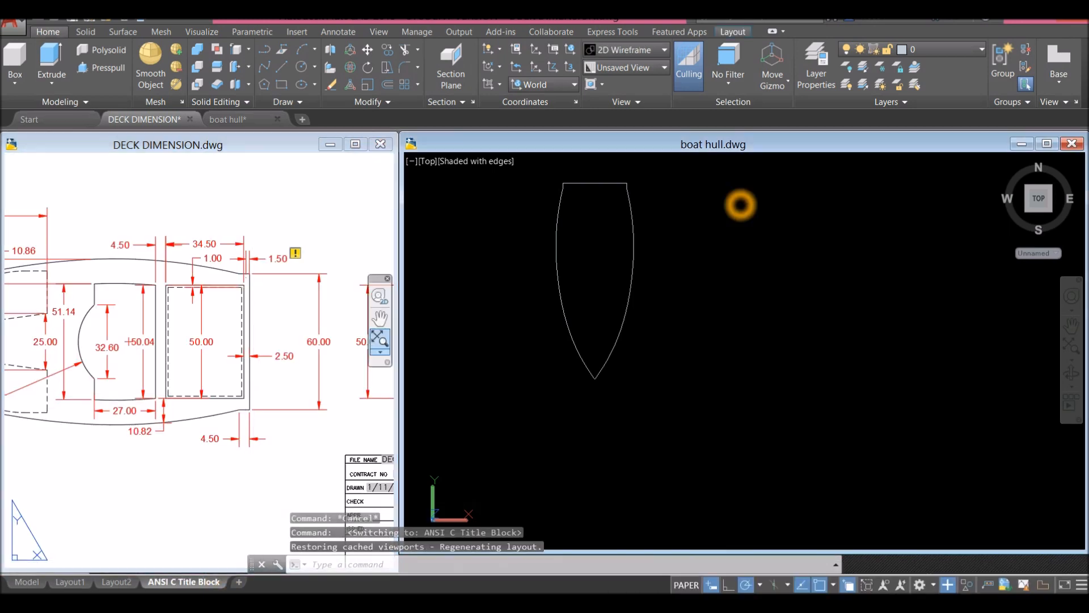
left_click(263, 375)
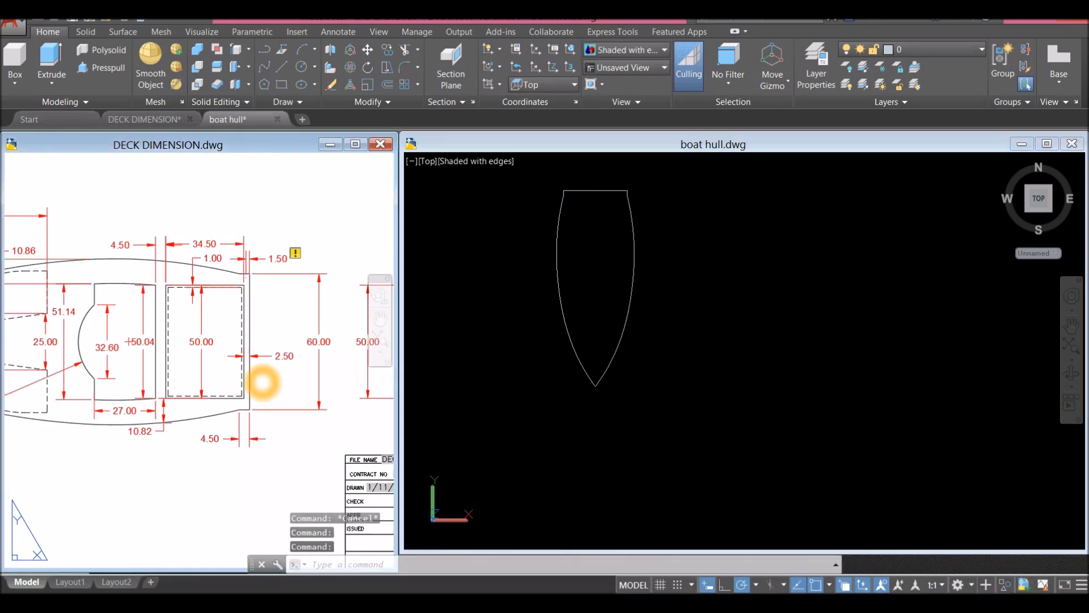
scroll(261, 339, "up", 5)
left_click(261, 333)
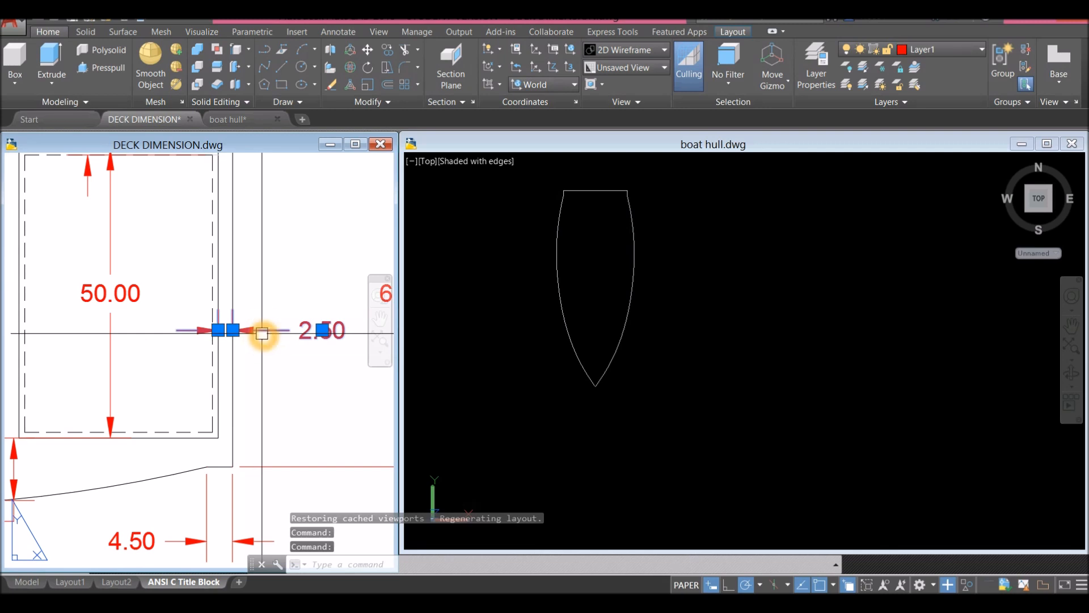
key("Escape")
Step: In the boat hull drawing, draw a 2.5-unit line toward the bow from the midpoint between the stern edge's two corners
left_click(624, 245)
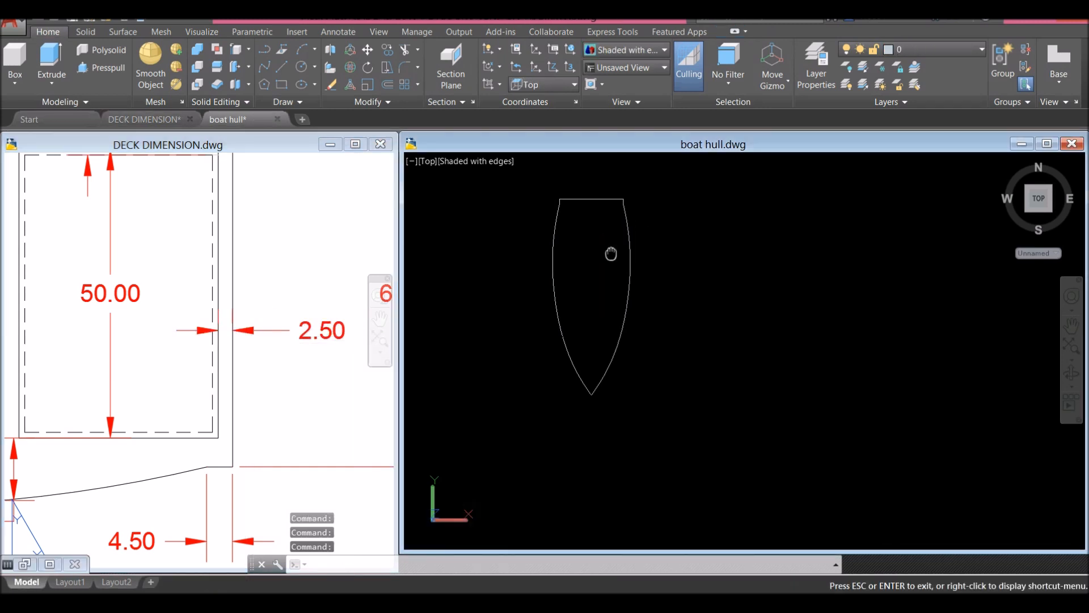
type("l")
key("Return")
scroll(549, 236, "up", 3)
right_click(550, 231, "shift")
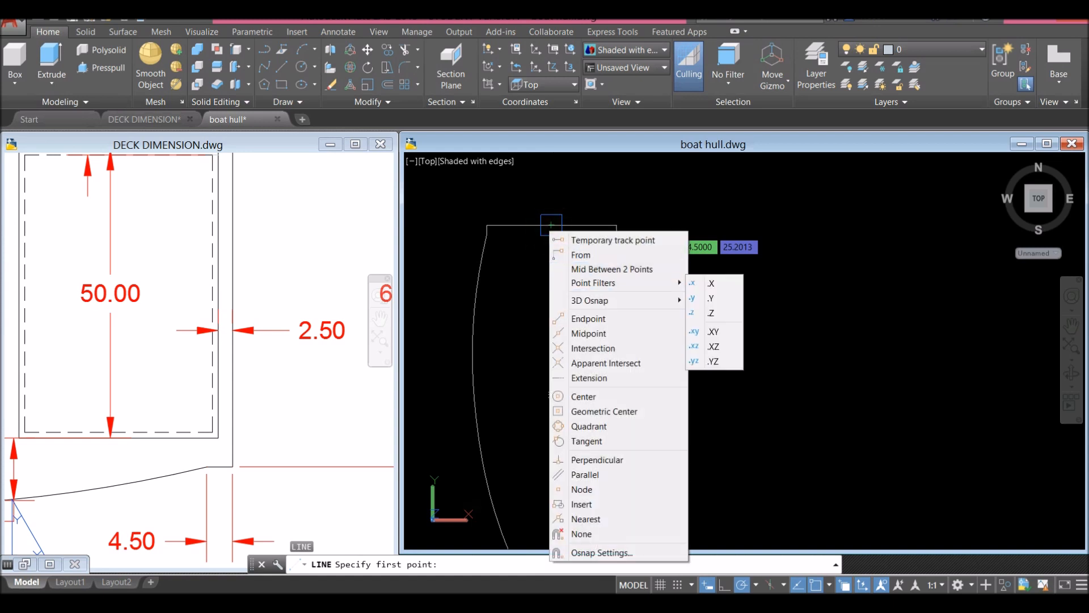
left_click(595, 270)
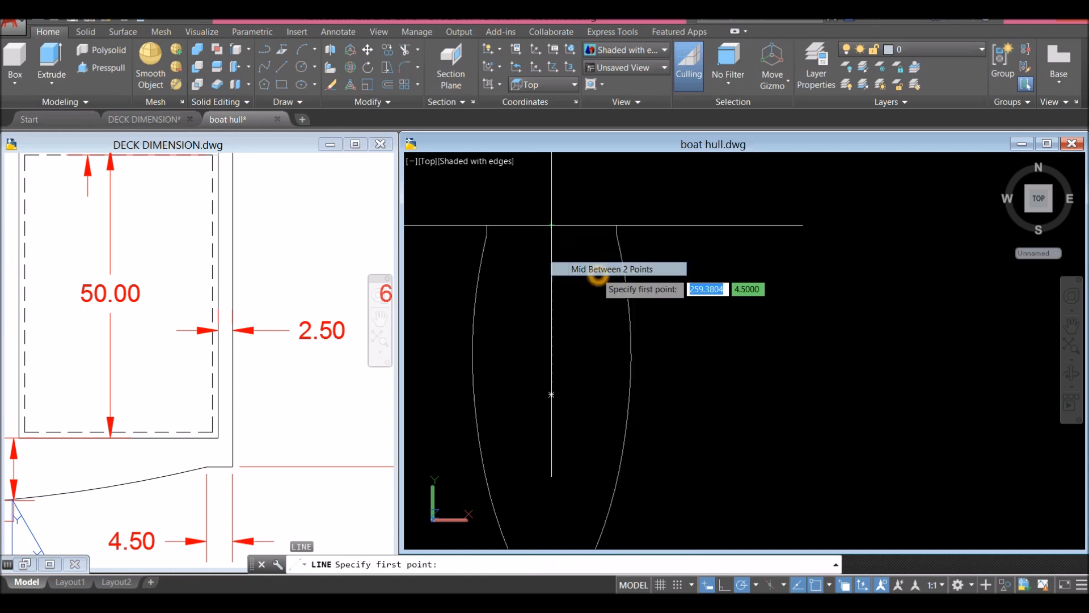
left_click(487, 226)
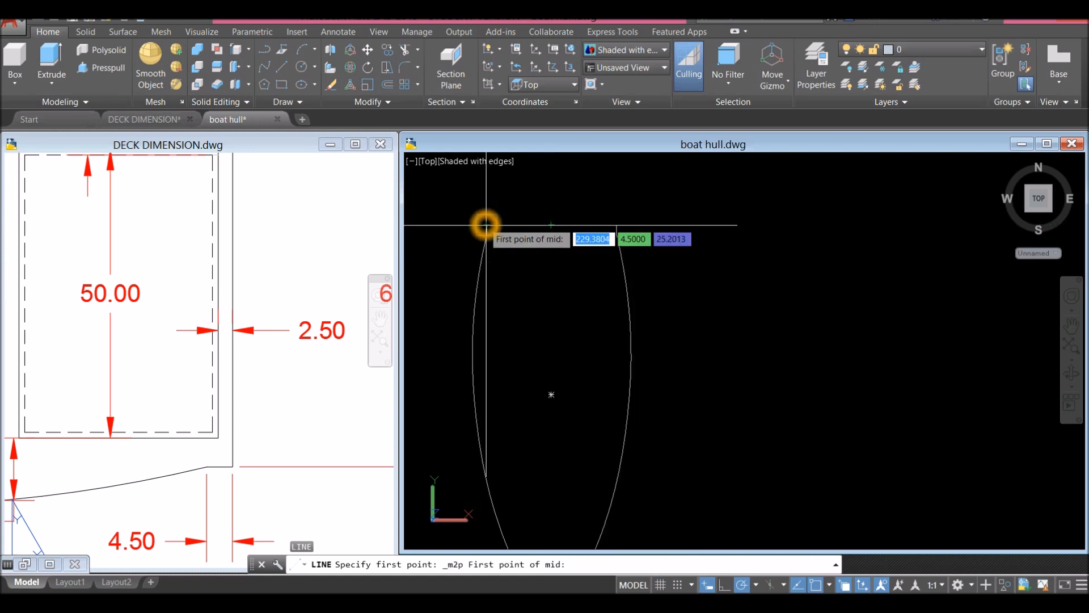
left_click(617, 226)
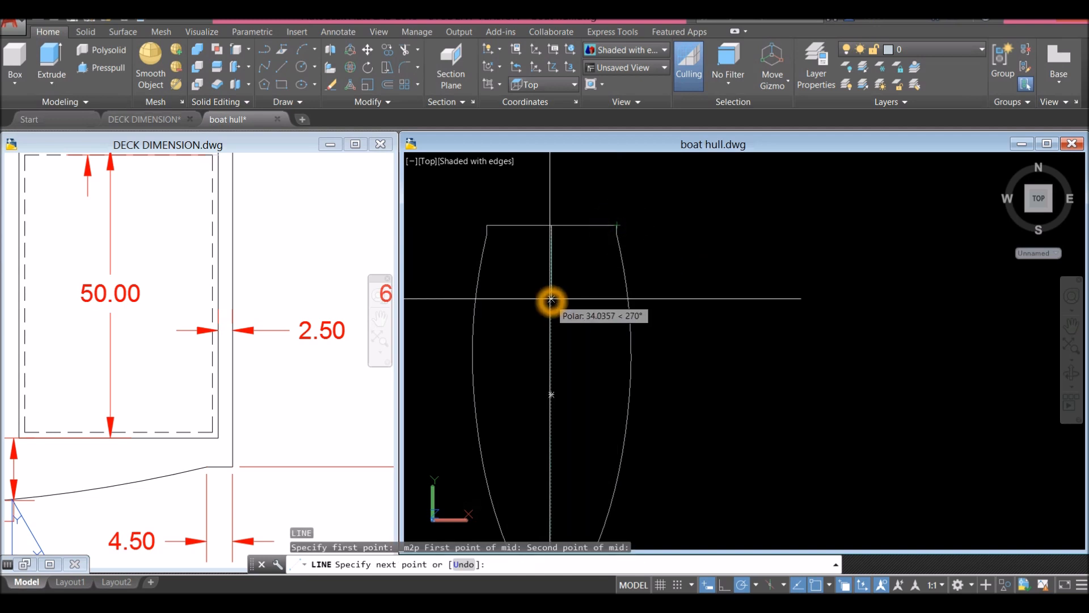
type("2.5")
key("Return")
right_click(574, 260)
left_click(578, 264)
Step: Draw a 50-unit line parallel to the stern edge, centred on the inner end of the short centreline segment
left_click(171, 343)
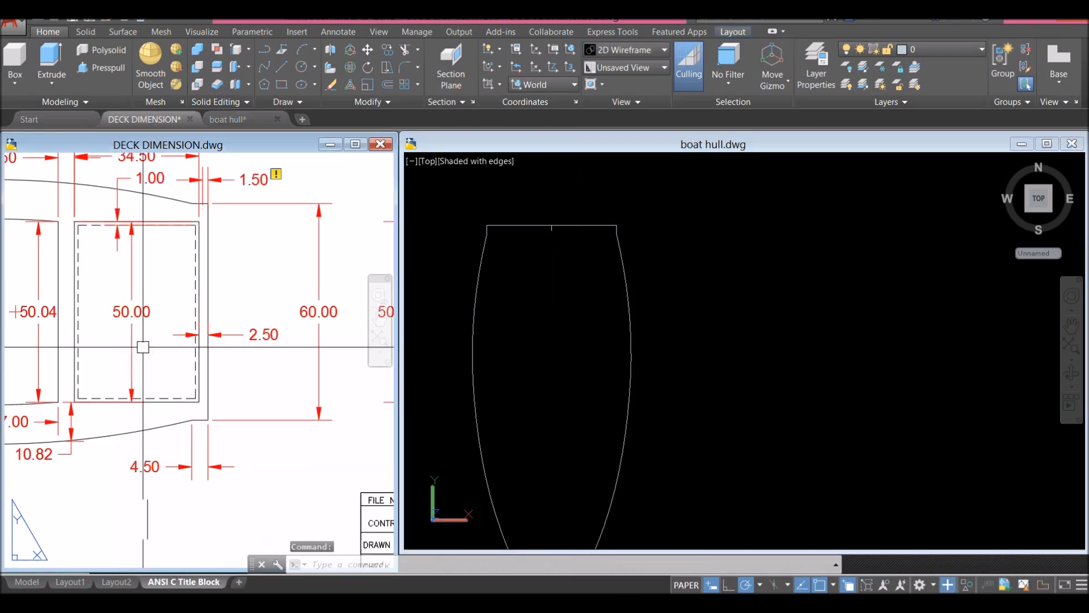
left_click(550, 247)
scroll(550, 224, "up", 6)
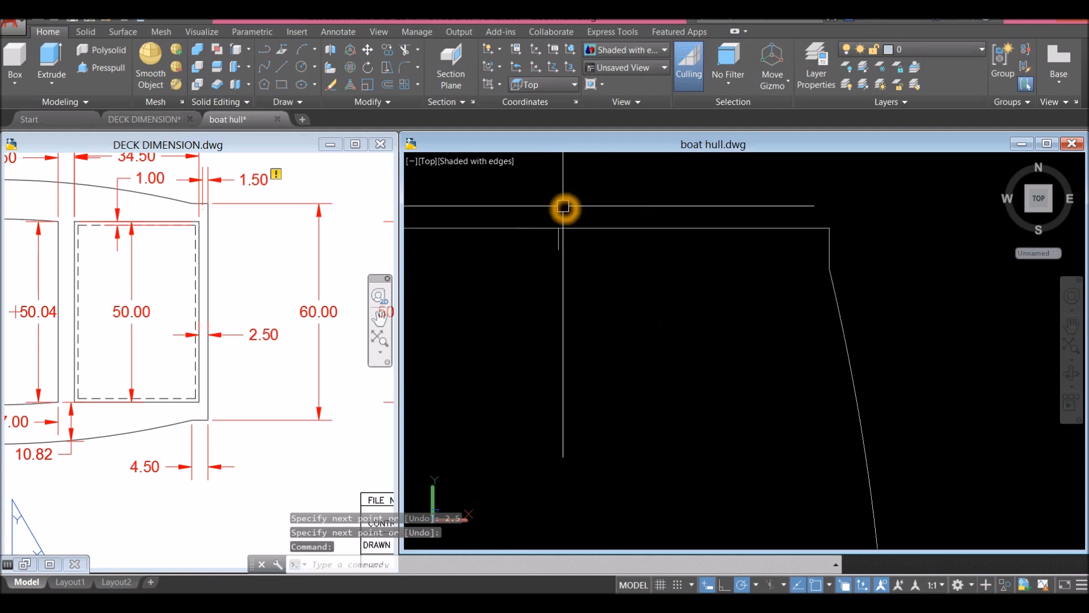
type("l")
key("Return")
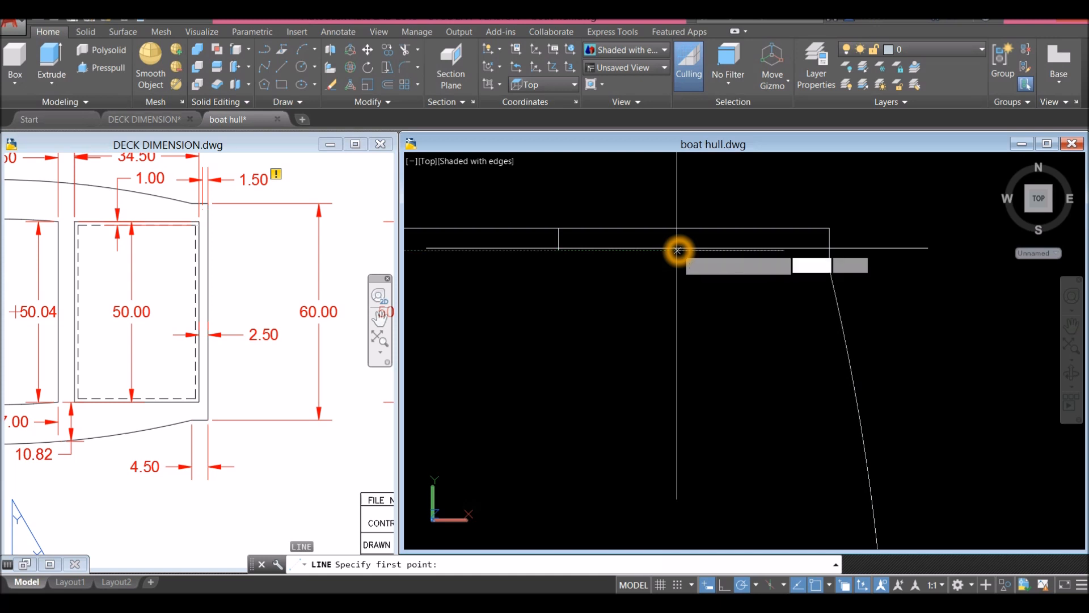
middle_click_drag(584, 336, 830, 275)
middle_click_drag(679, 244, 663, 295)
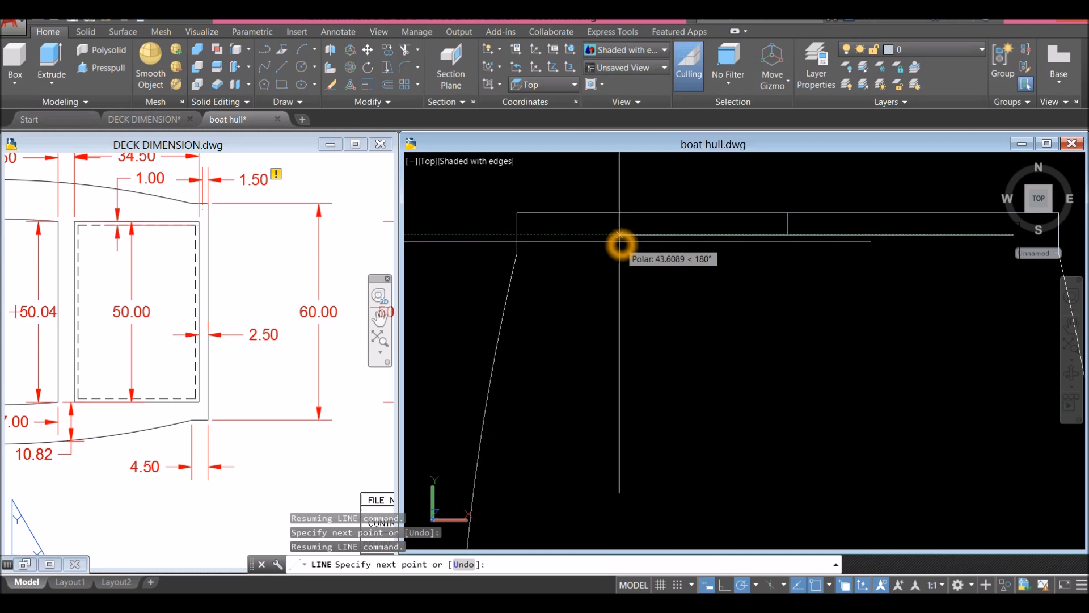
key("Return")
right_click(652, 232)
left_click(669, 237)
left_click(671, 235)
scroll(673, 234, "down", 4)
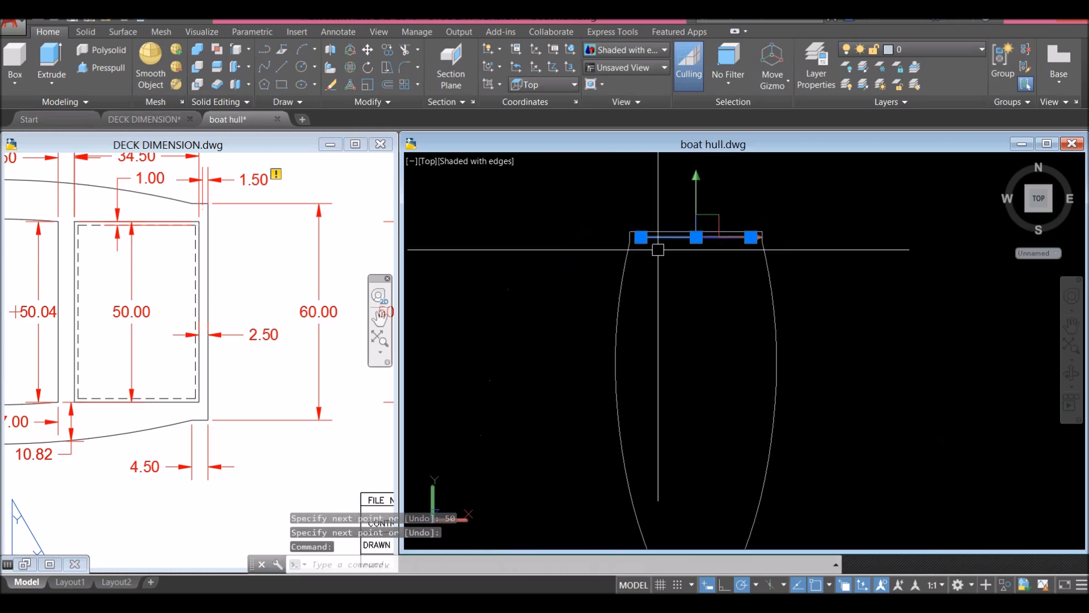
key("Escape")
scroll(702, 323, "up", 2)
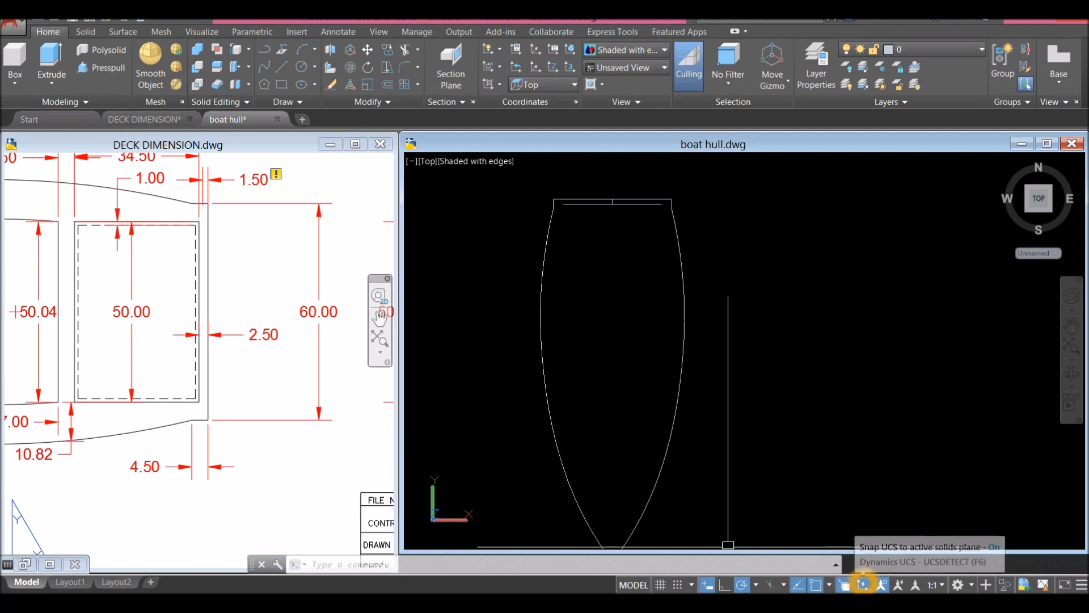
Step: Offset the 50-unit line by 34.5 toward the bow, following the compartment length in the deck drawing
left_click(616, 237)
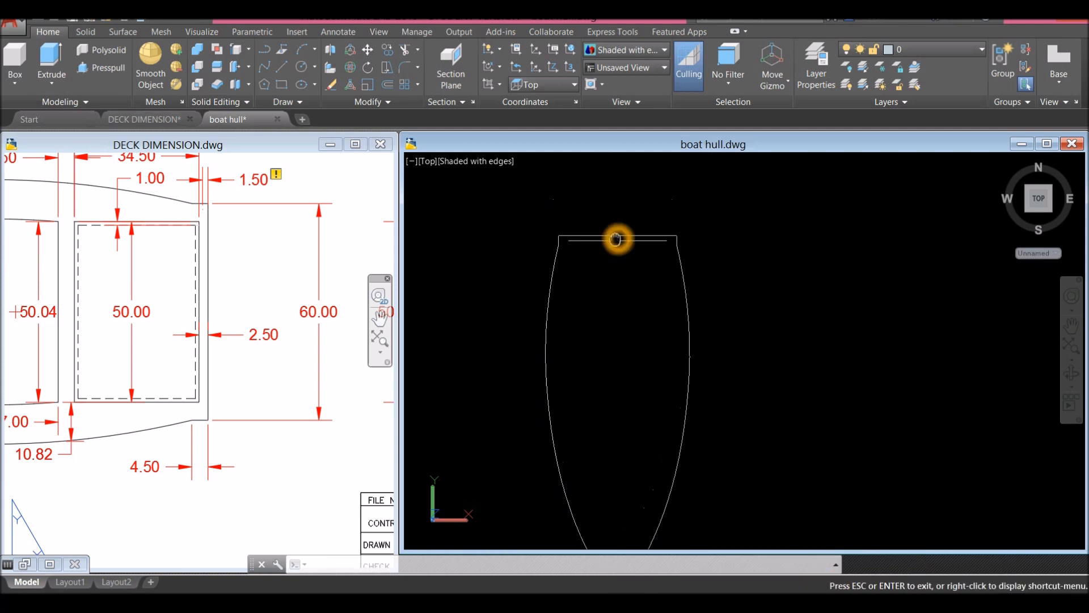
left_click(182, 326)
middle_click_drag(128, 297, 182, 375)
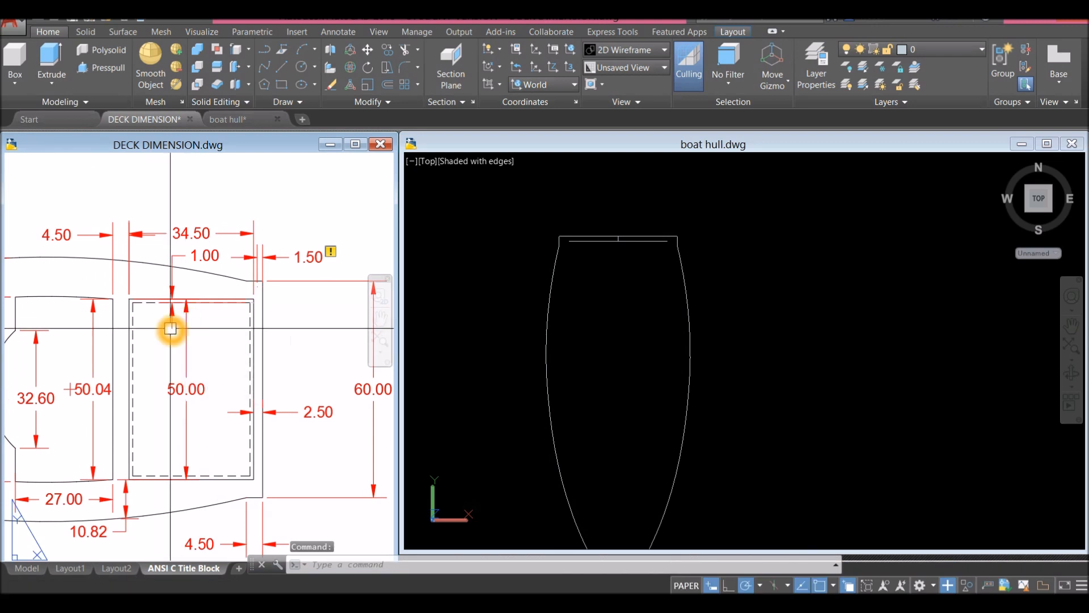
left_click(193, 232)
key("Escape")
left_click(543, 199)
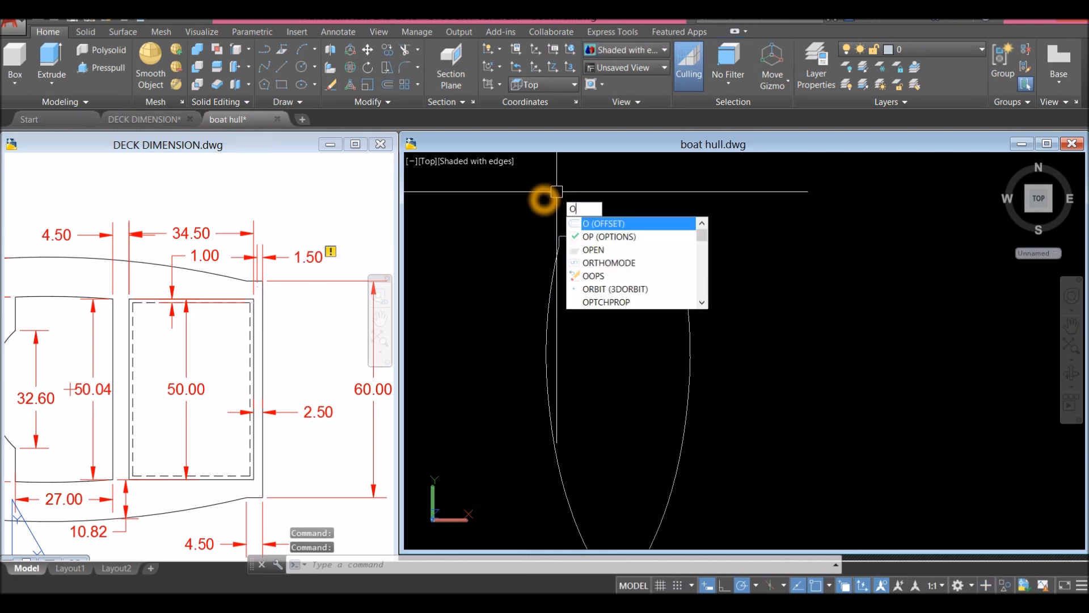
key("Return")
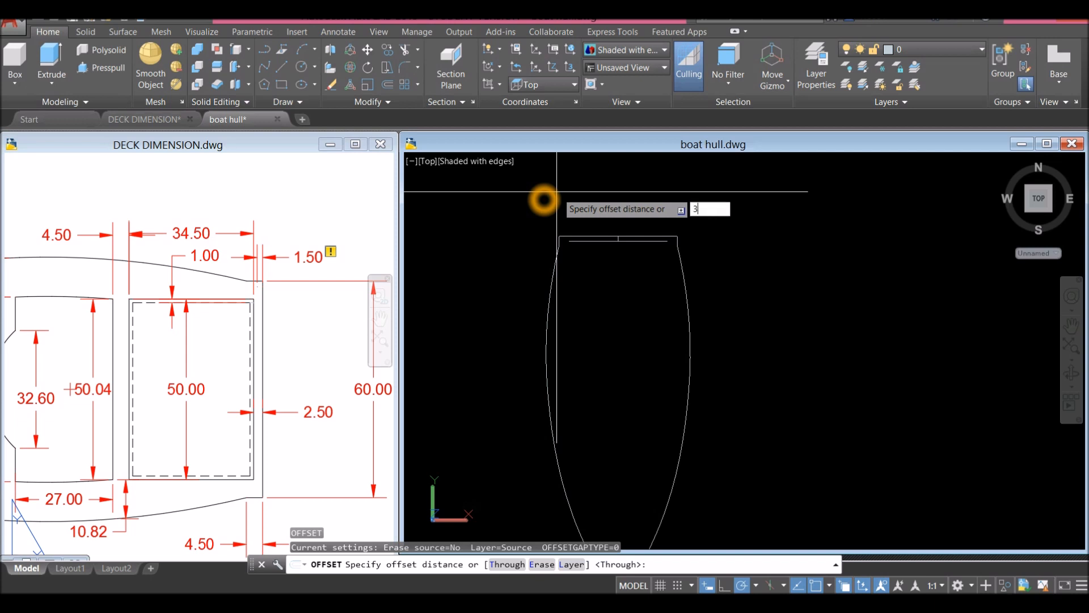
key("Return")
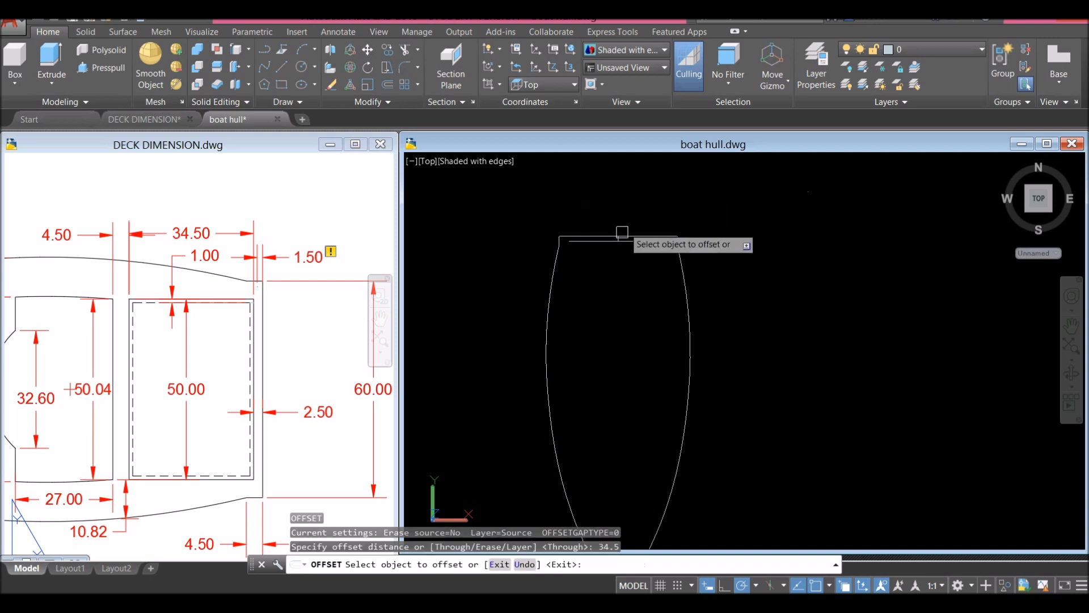
left_click(600, 246)
left_click(608, 272)
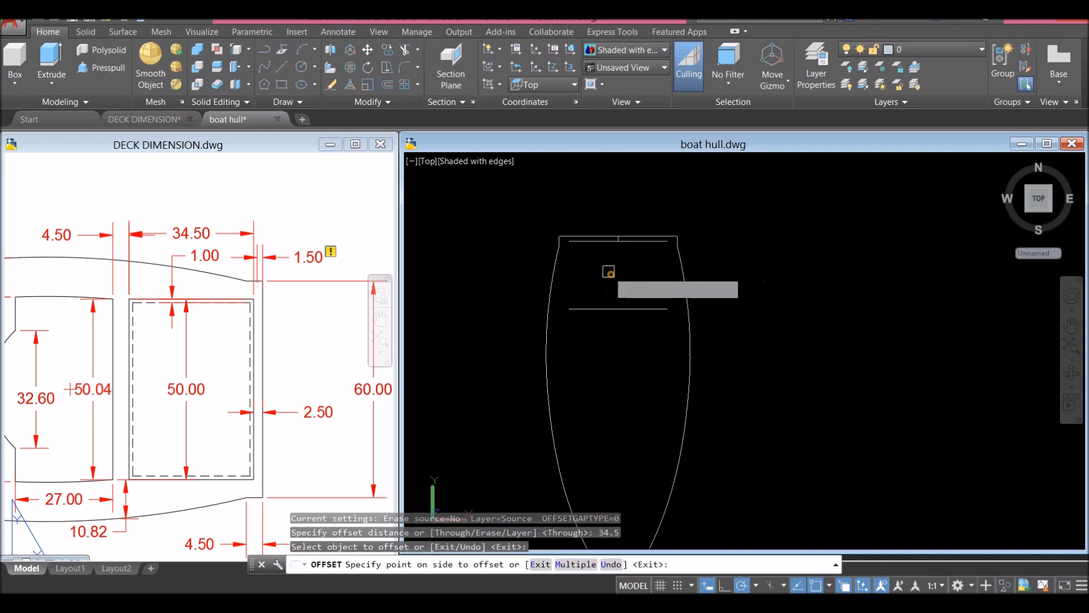
right_click(611, 270)
left_click(643, 279)
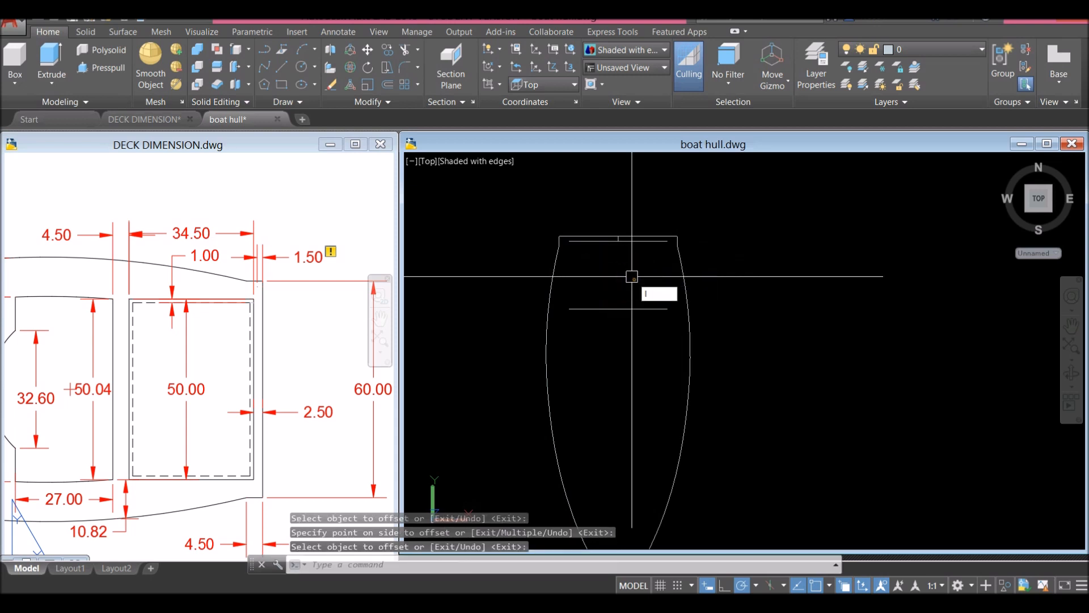
Step: Close the rear compartment rectangle by drawing a line between the two parallel lines' endpoints on each side
type("l")
key("Return")
left_click(667, 308)
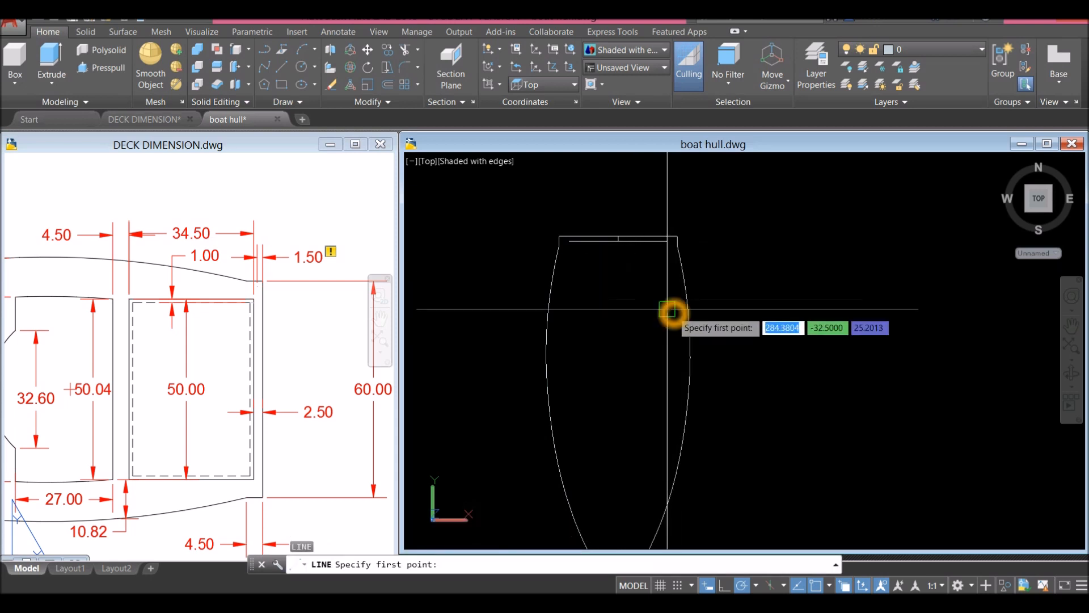
left_click(668, 241)
right_click(718, 193)
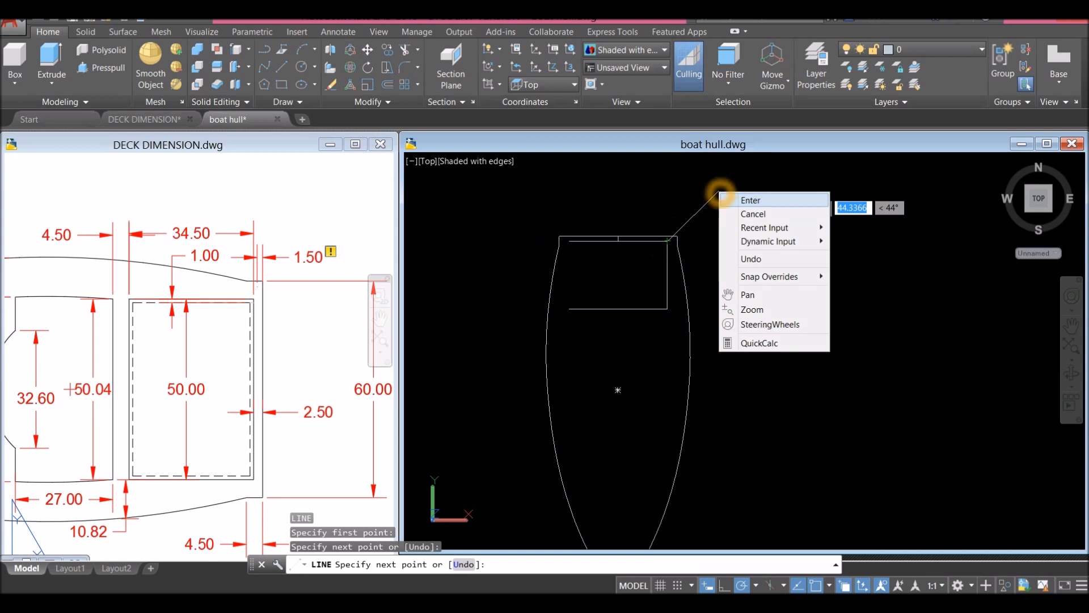
left_click(749, 200)
right_click(739, 190)
left_click(766, 199)
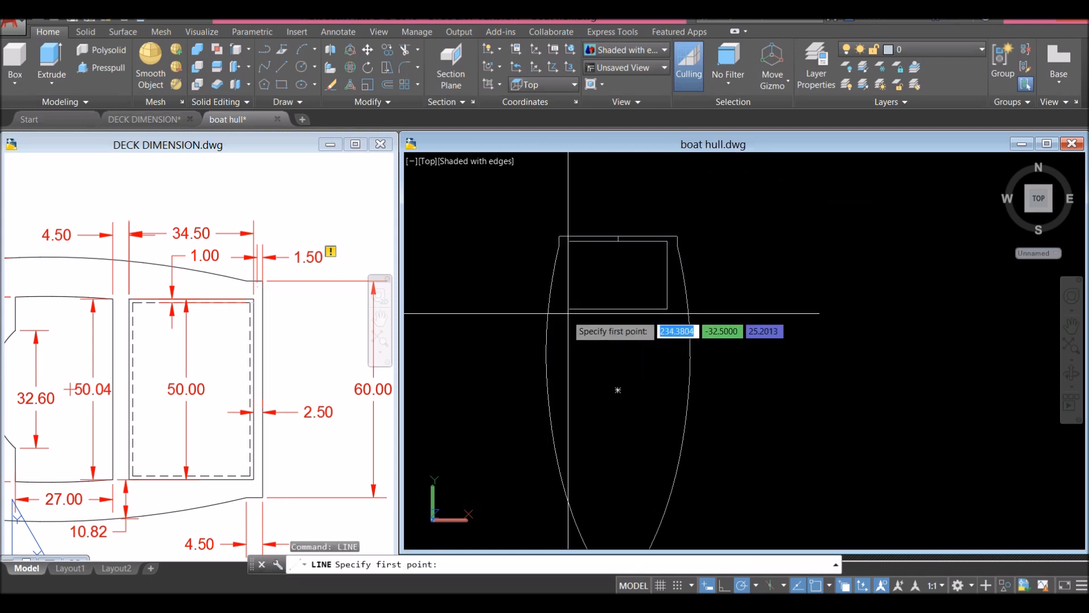
left_click(569, 312)
left_click(572, 244)
right_click(589, 256)
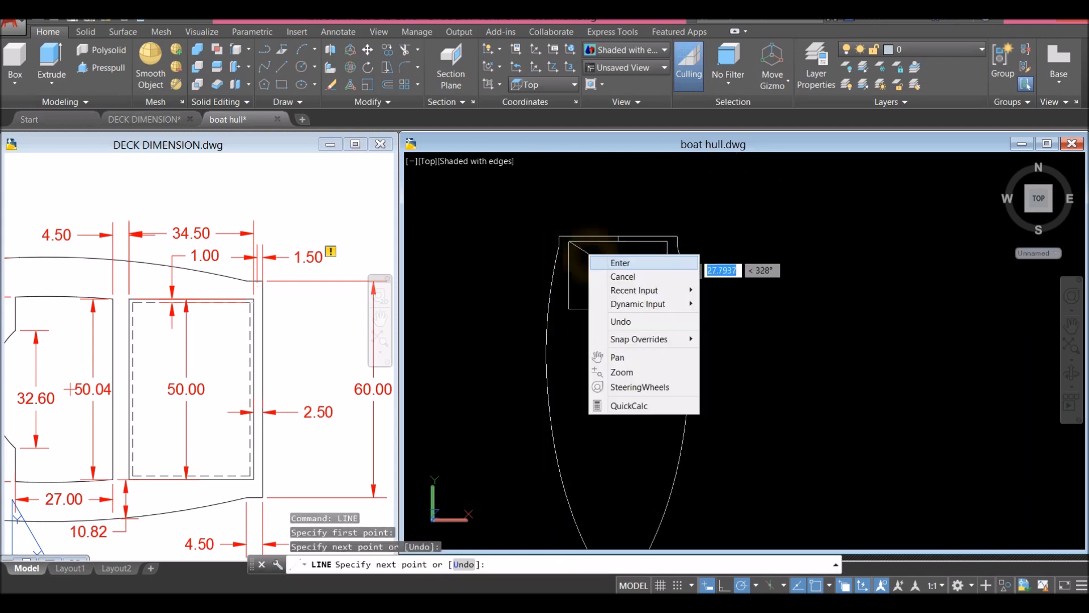
left_click(601, 262)
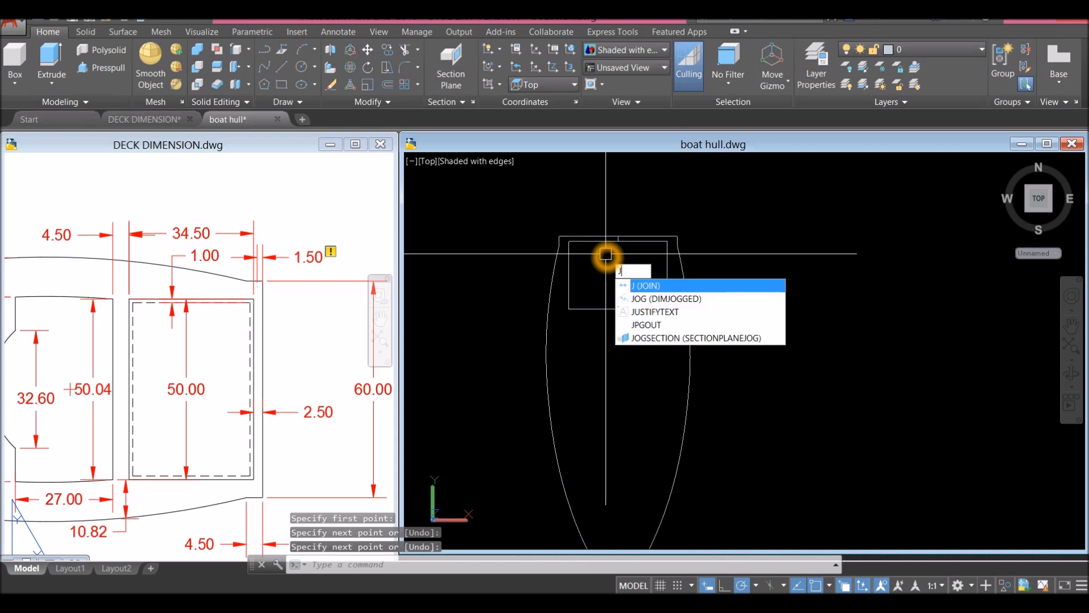
Step: Join the rear compartment's four lines into one closed polyline
key("Return")
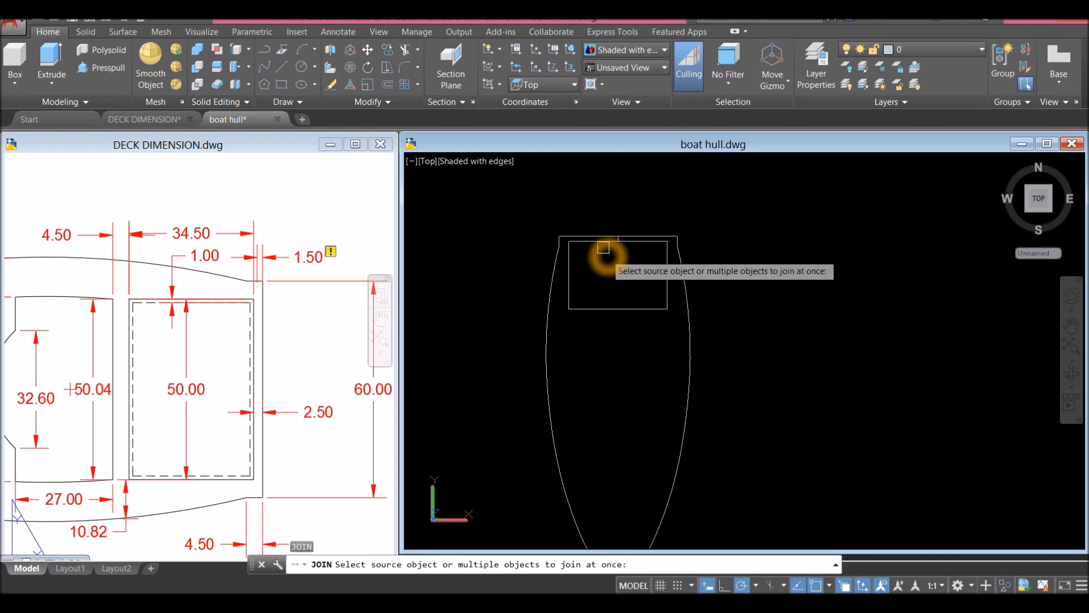
left_click(543, 212)
left_click(781, 331)
right_click(755, 280)
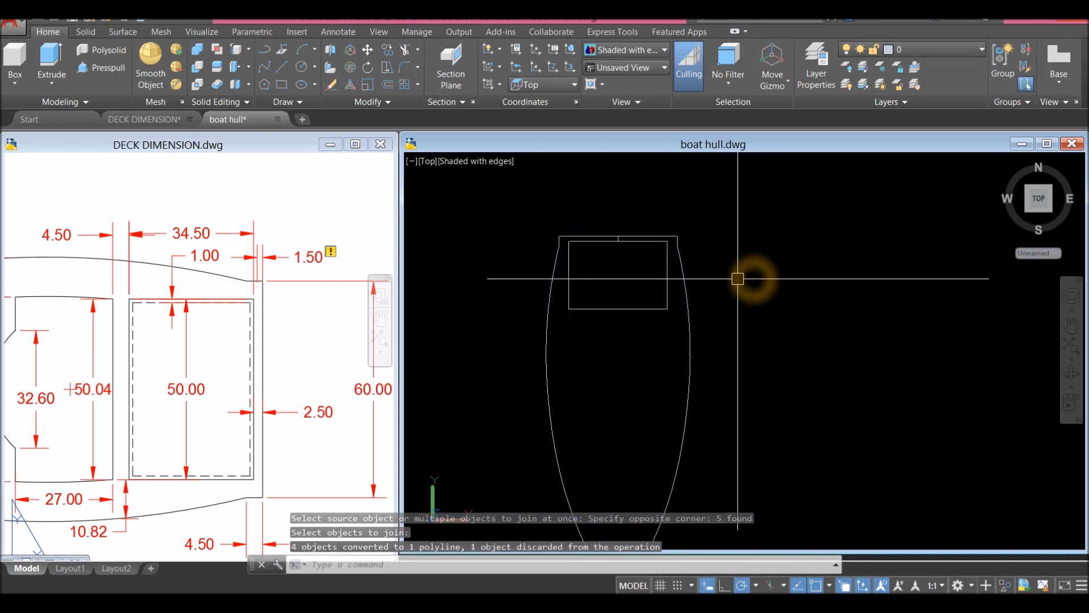
Step: Offset the rear compartment rectangle inward by 1, matching the wall thickness in the deck drawing
left_click(154, 316)
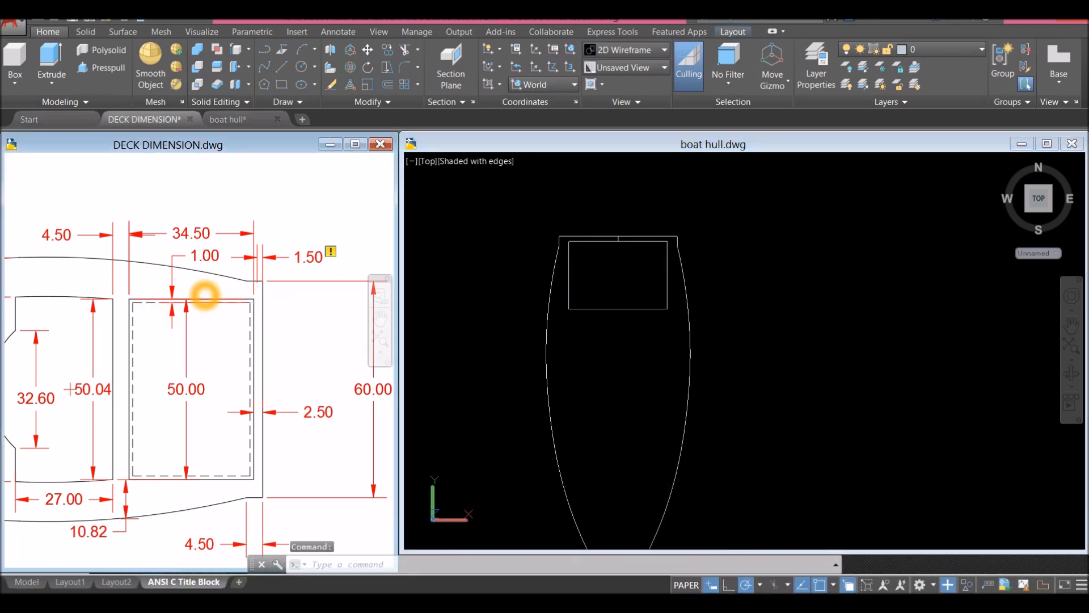
scroll(128, 321, "up", 4)
left_click(123, 329)
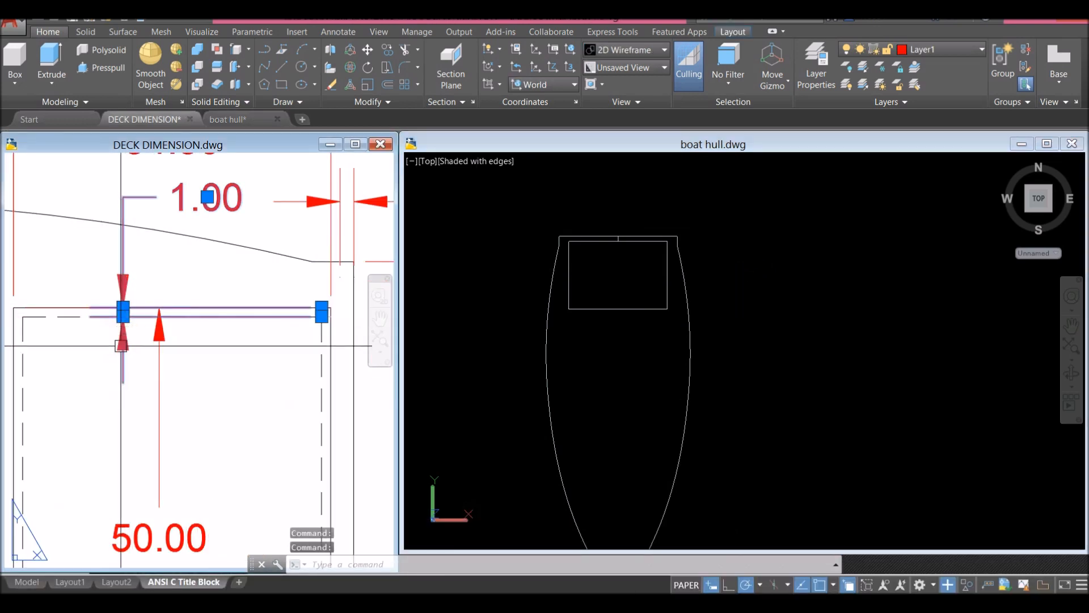
key("Escape")
scroll(204, 359, "down", 4)
middle_click_drag(209, 348, 221, 333)
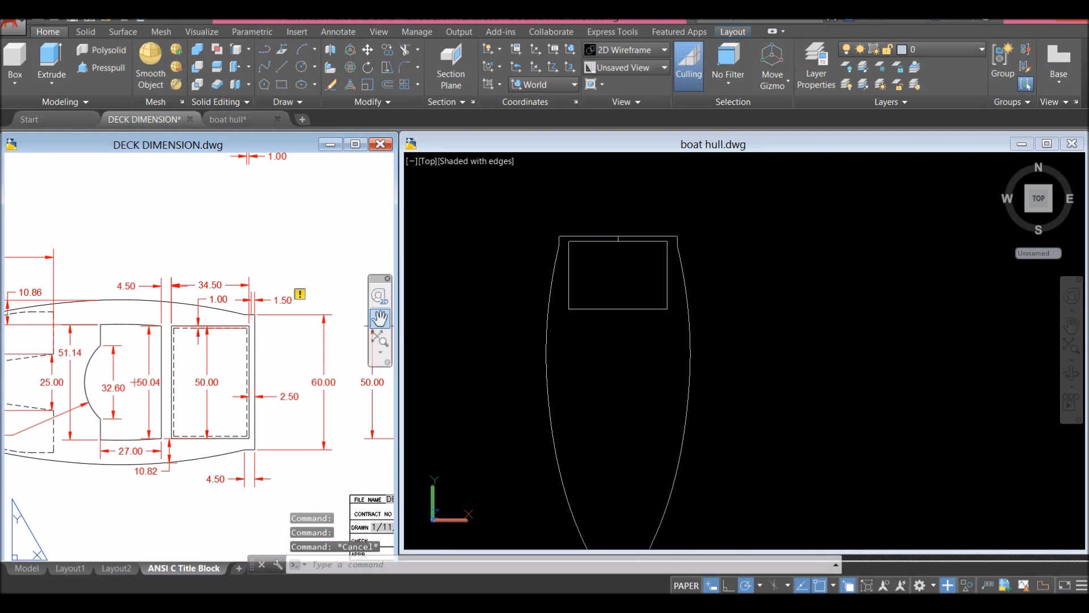
left_click(507, 278)
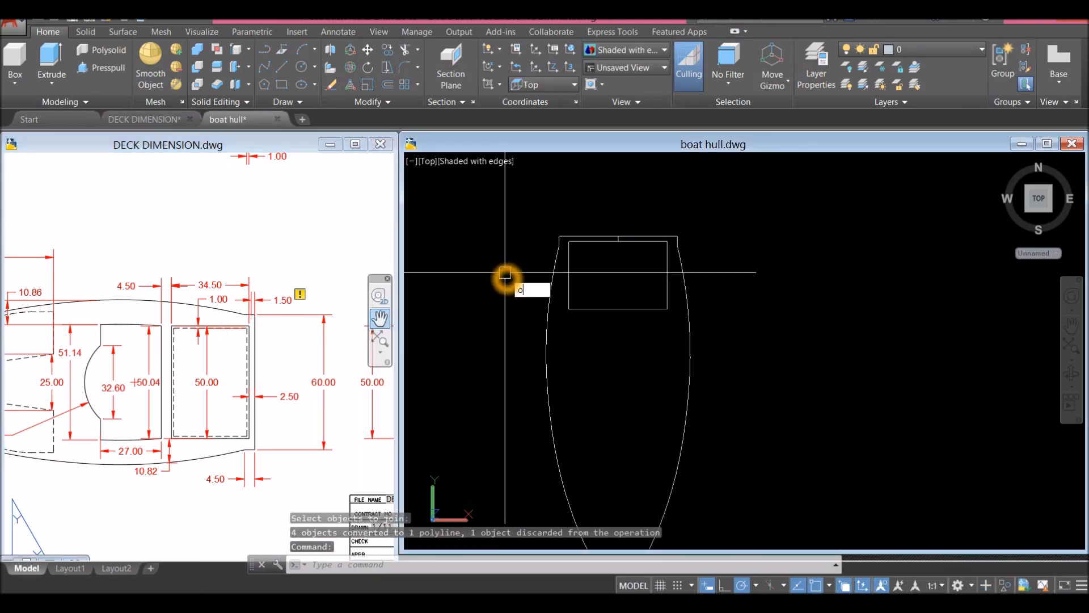
type("o")
key("Return")
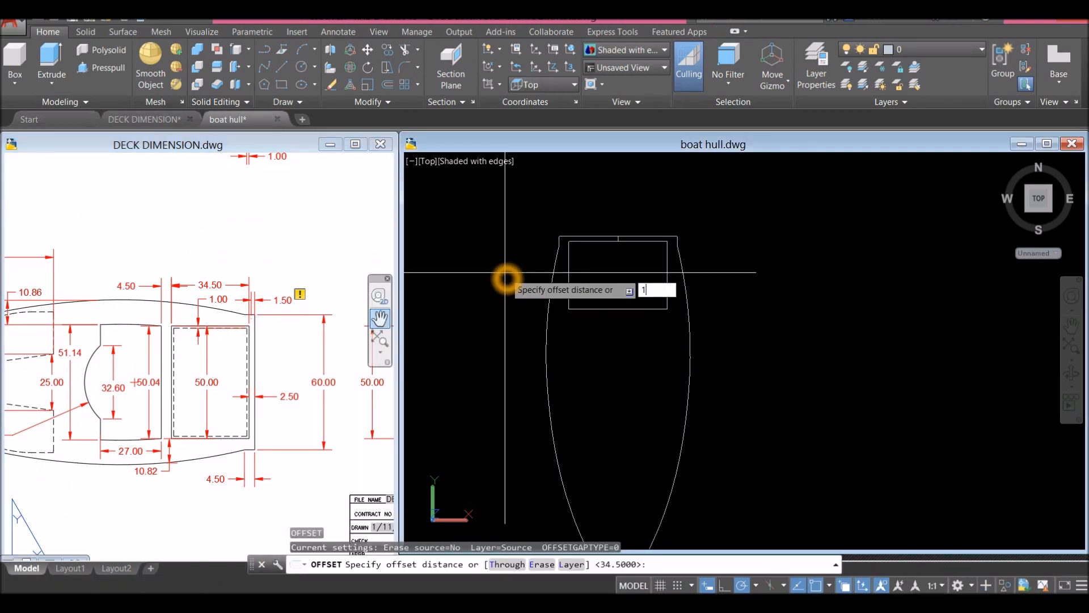
key("Return")
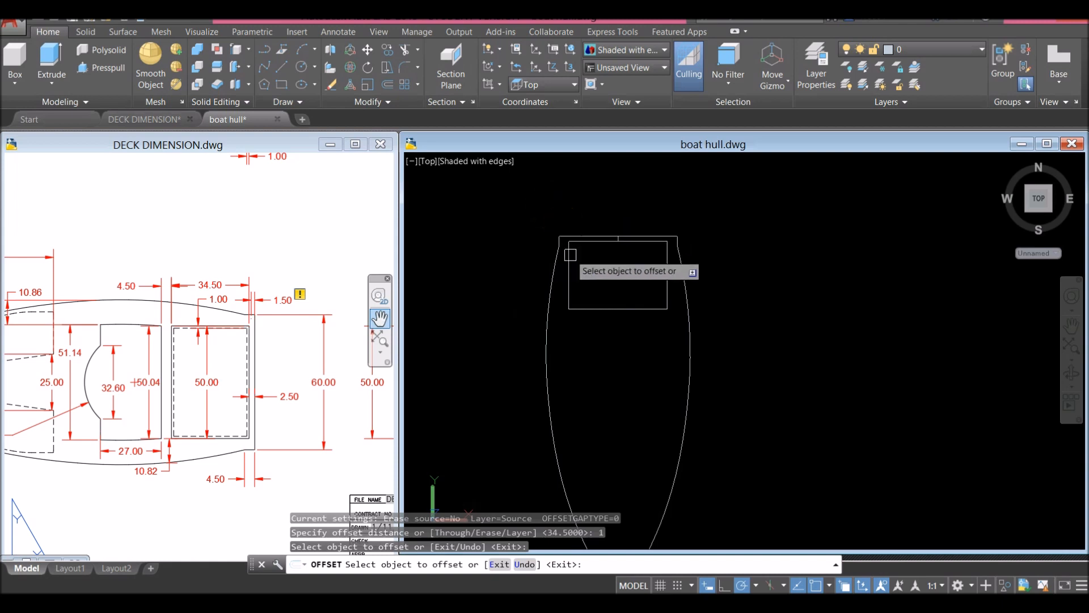
left_click(570, 254)
left_click(608, 269)
right_click(635, 210)
left_click(652, 218)
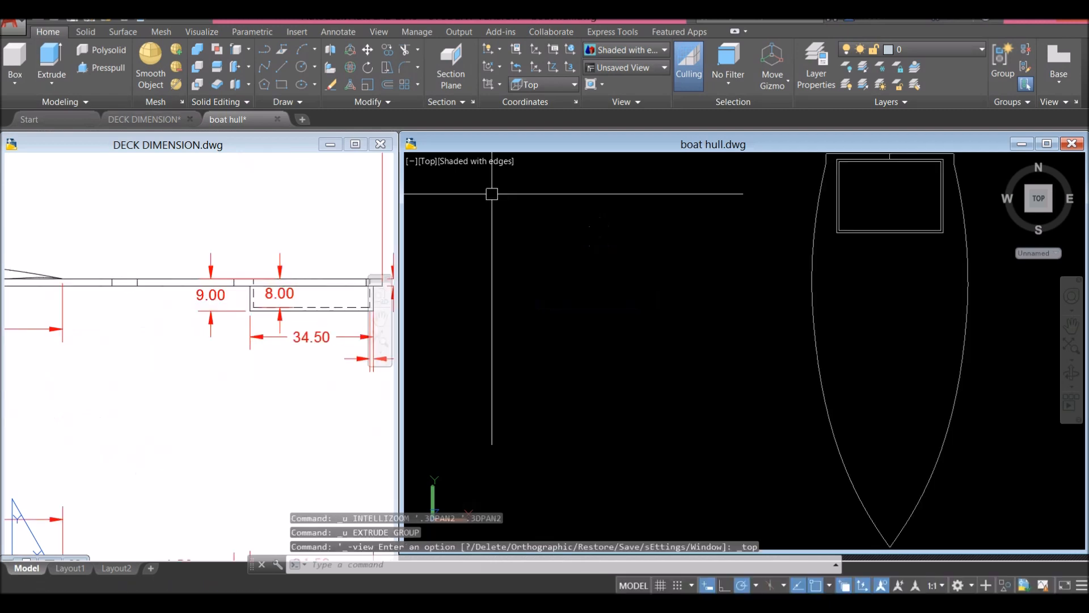
Step: Examine the middle opening's dimensions and its gap to the rear compartment in the deck drawing
left_click(182, 428)
scroll(182, 428, "down", 6)
middle_click_drag(180, 425, 196, 297)
scroll(226, 296, "up", 5)
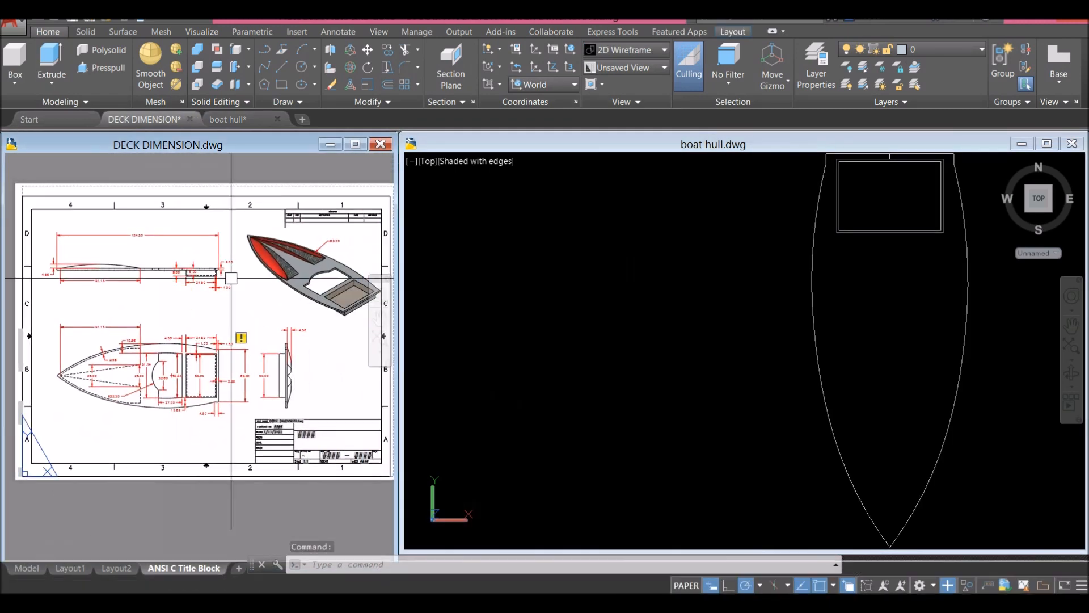
scroll(226, 296, "down", 6)
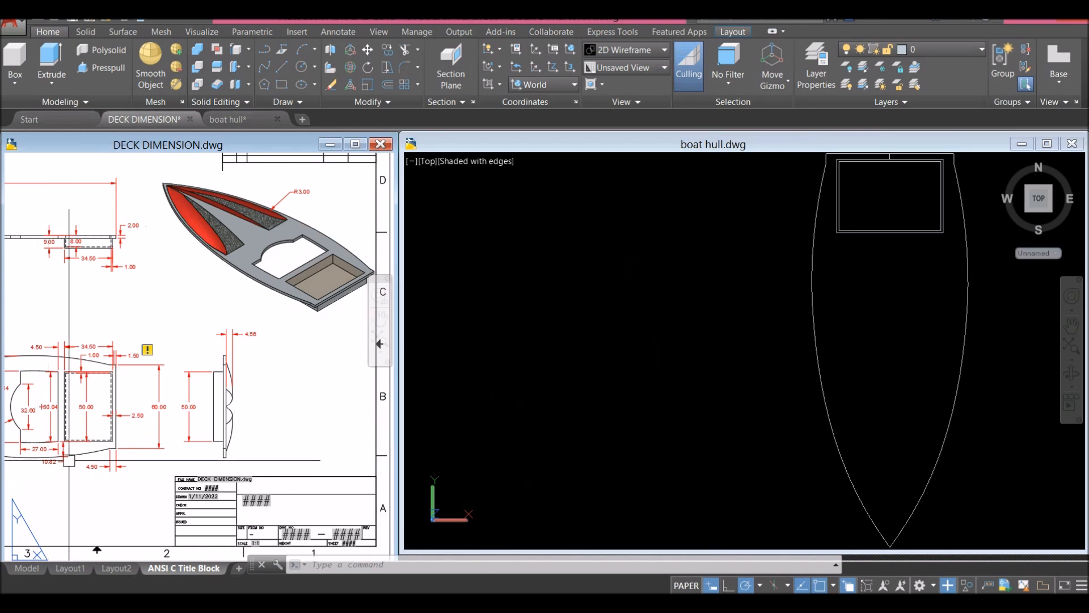
scroll(190, 352, "up", 2)
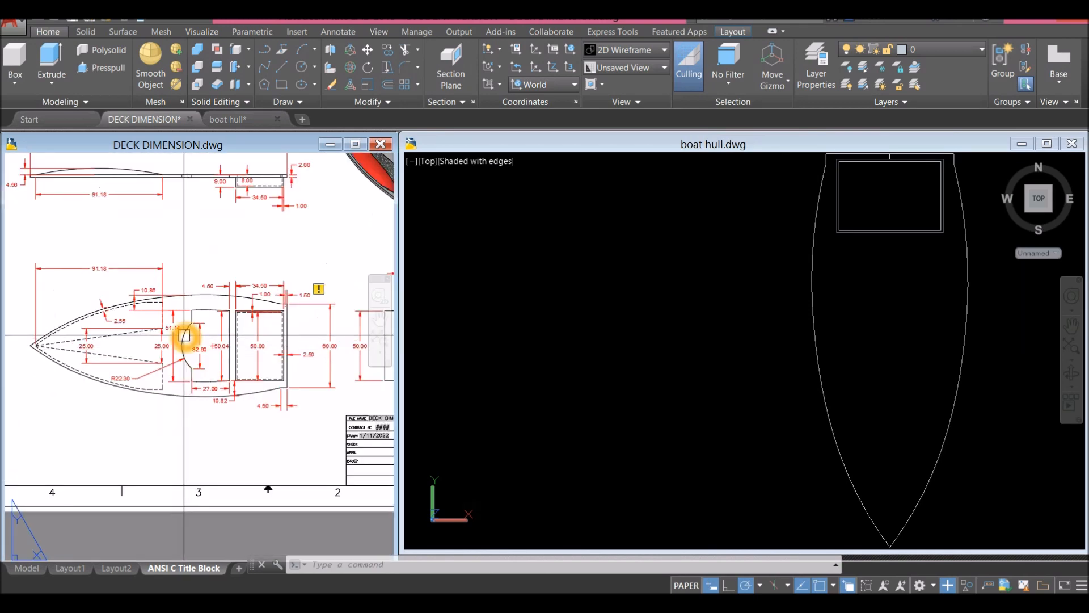
scroll(185, 335, "up", 2)
left_click(590, 291)
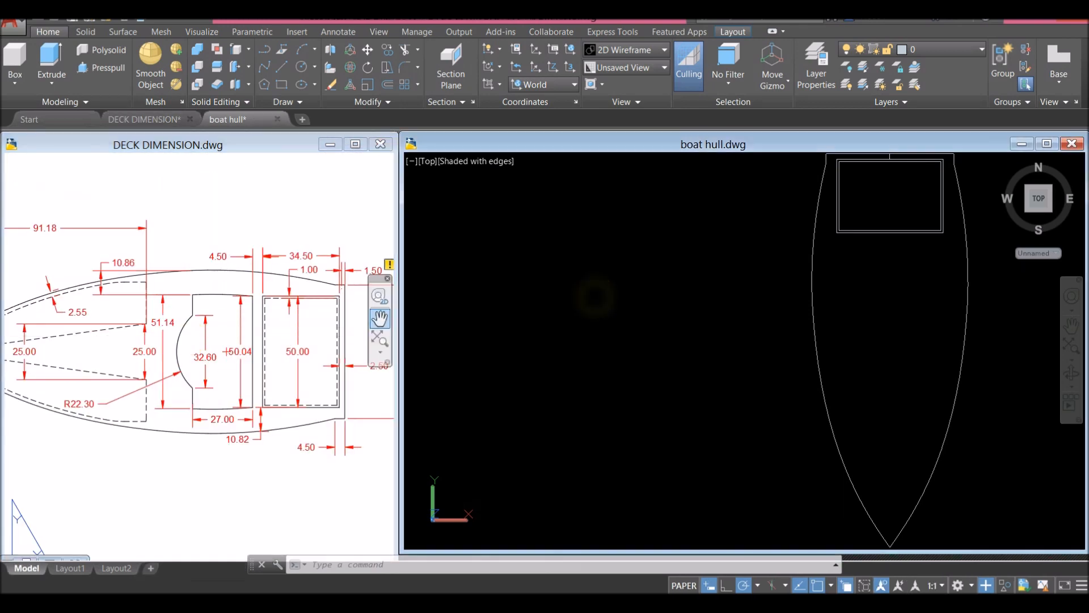
scroll(602, 292, "down", 2)
scroll(602, 292, "down", 2)
middle_click_drag(601, 292, 505, 273)
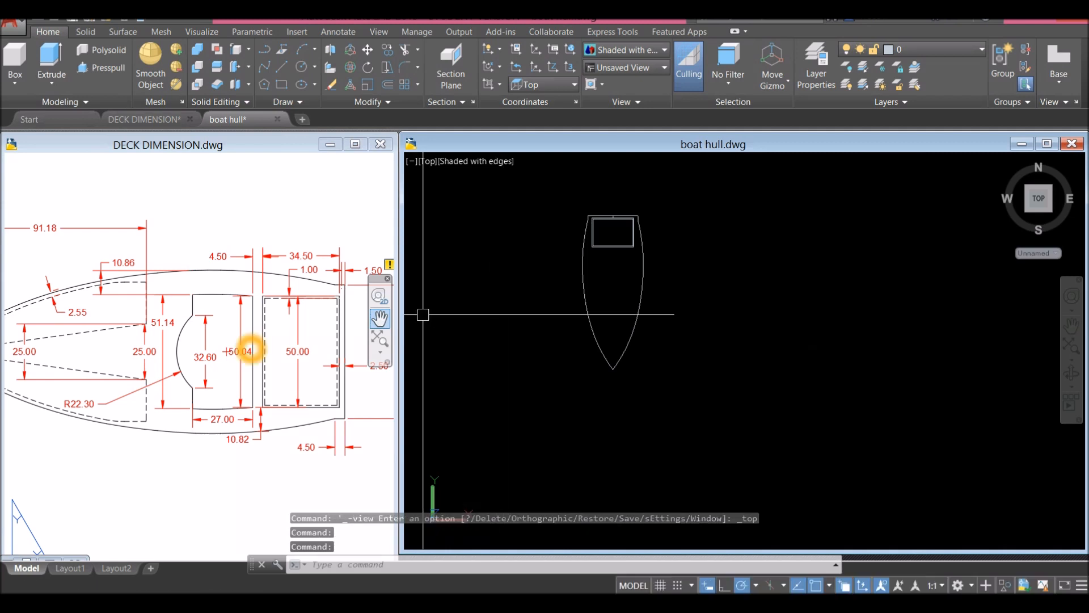
left_click(250, 351)
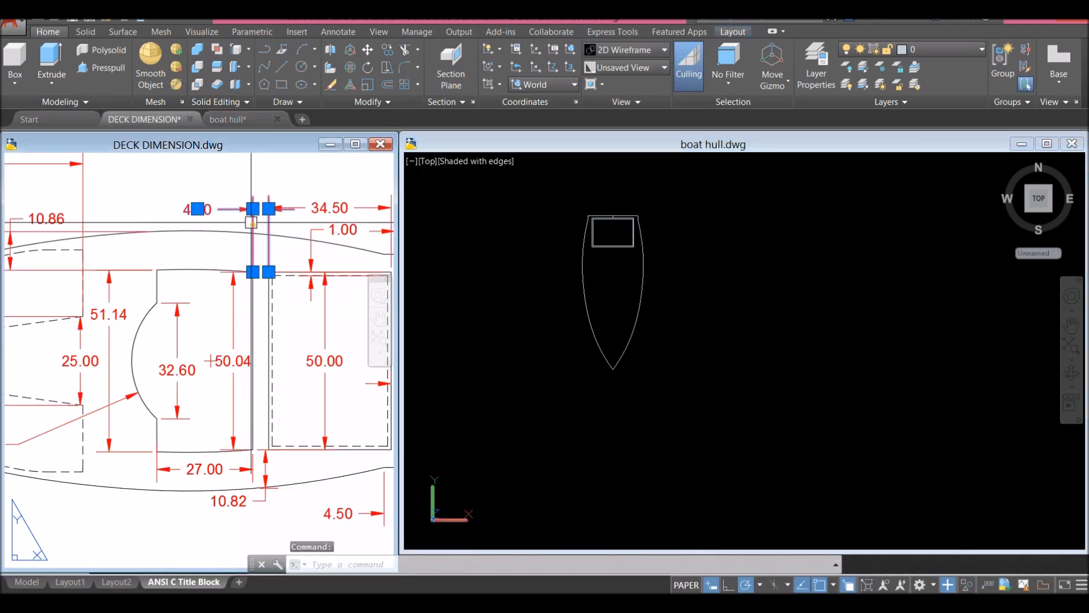
left_click(251, 222)
left_click(316, 292)
left_click(761, 269)
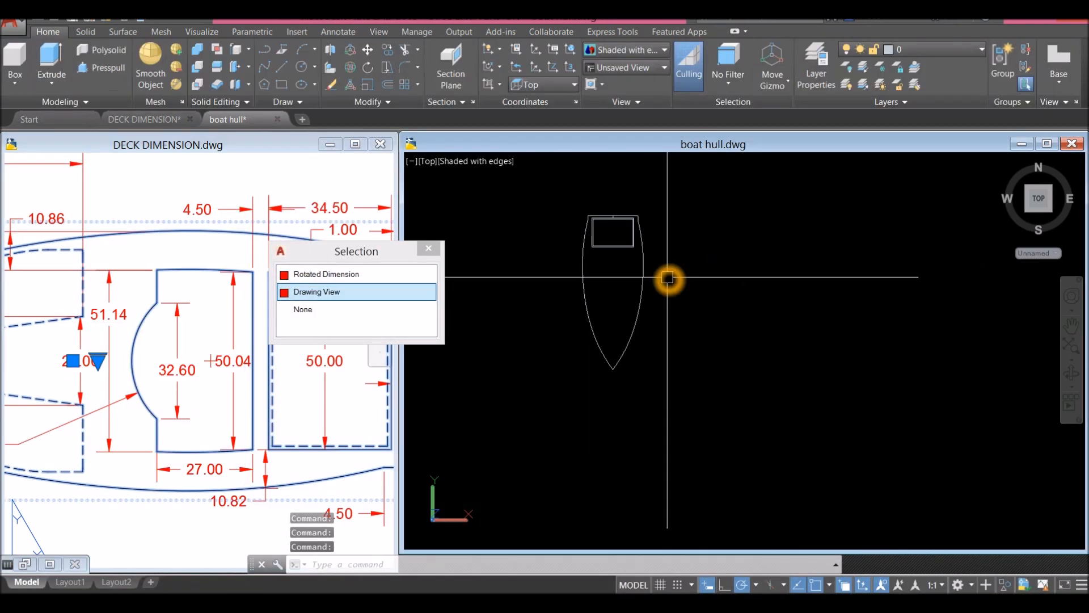
left_click(340, 275)
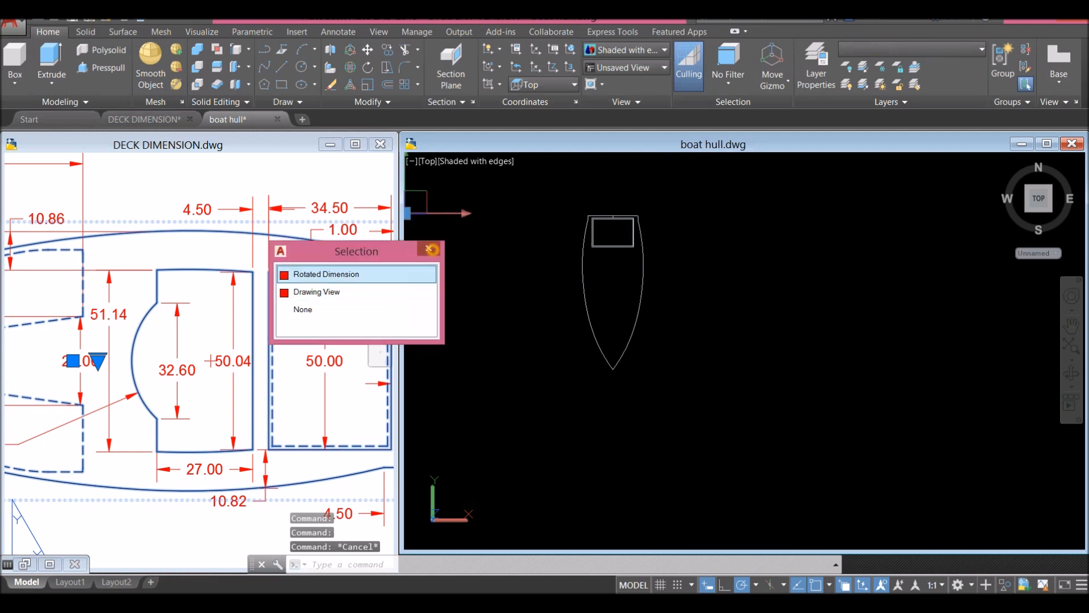
Step: Draw a 4.5-unit line from the midpoint of the rear compartment's front edge straight toward the bow
left_click(651, 214)
type("l")
key("Return")
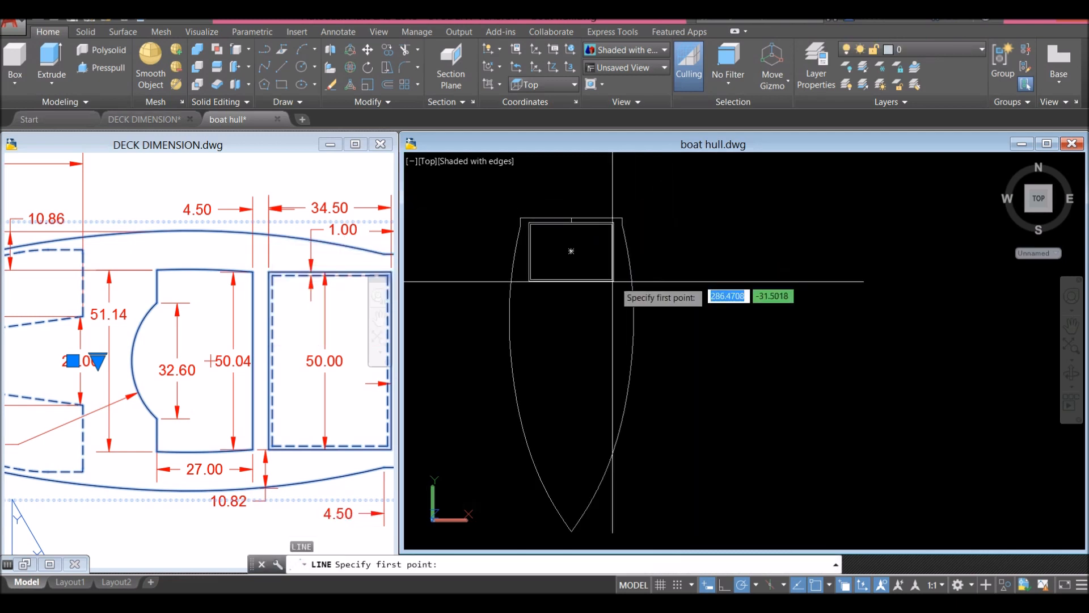
scroll(656, 328, "up", 5)
left_click(549, 242)
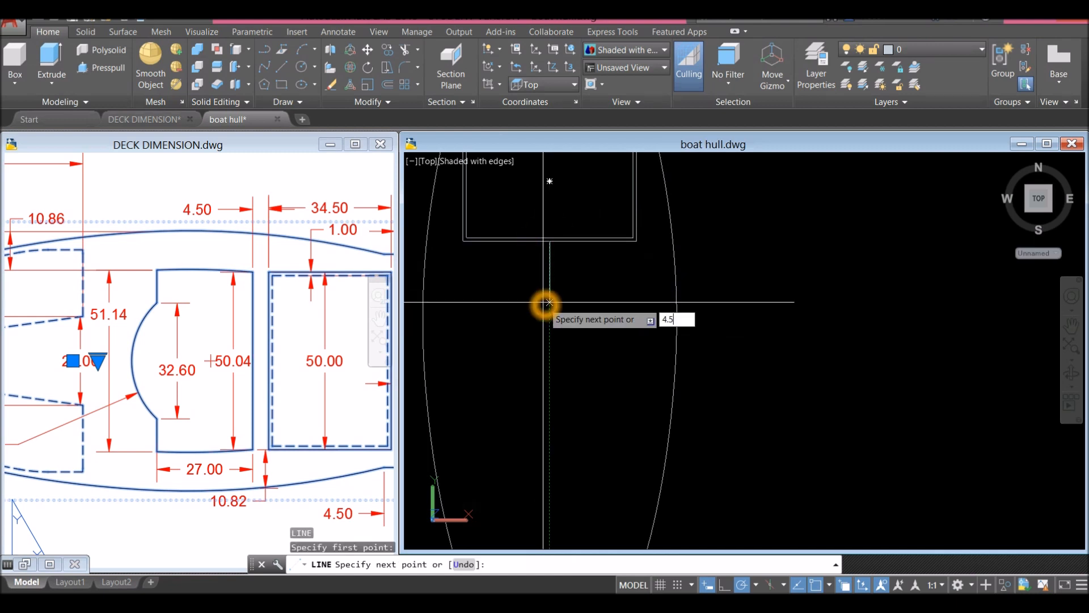
type("4.5")
key("Return")
right_click(555, 284)
left_click(593, 288)
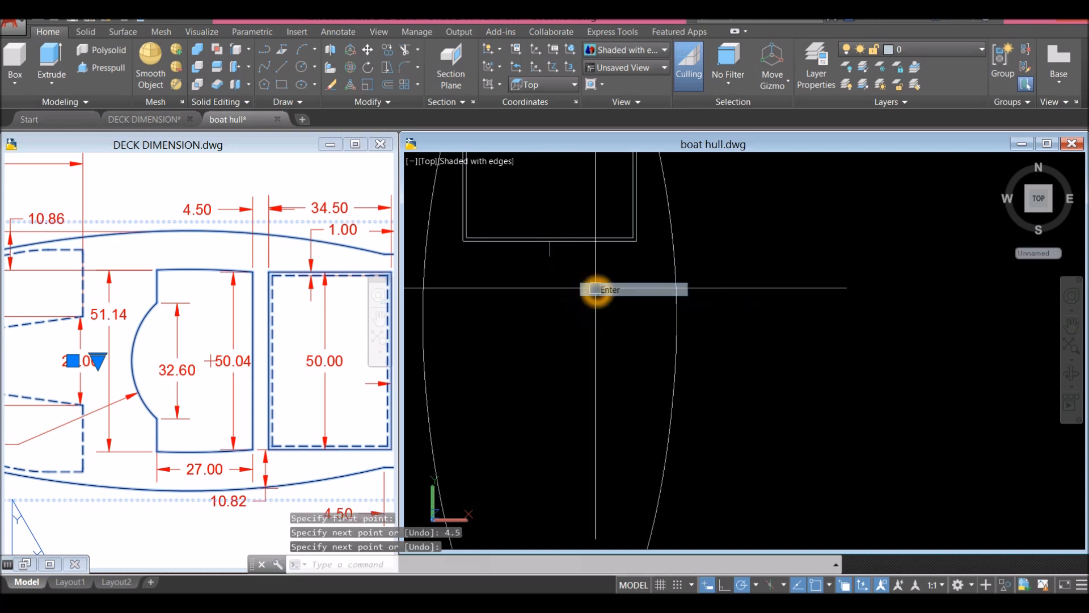
Step: Draw a 50.04-unit line across the deck, starting 25.02 to the side of the 4.5-unit line's end so it is centred
left_click(195, 323)
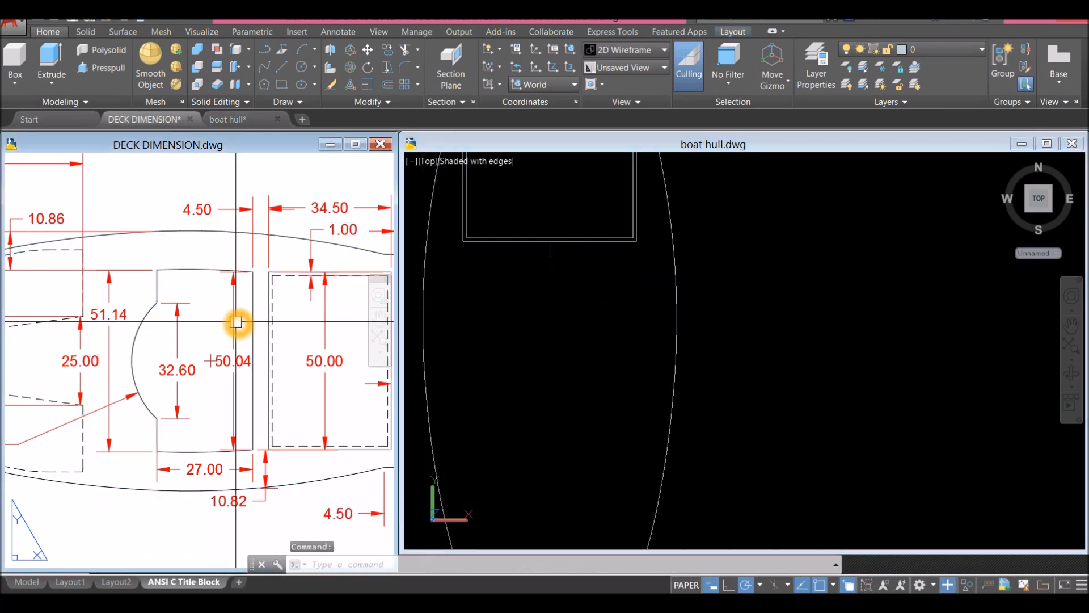
left_click(512, 290)
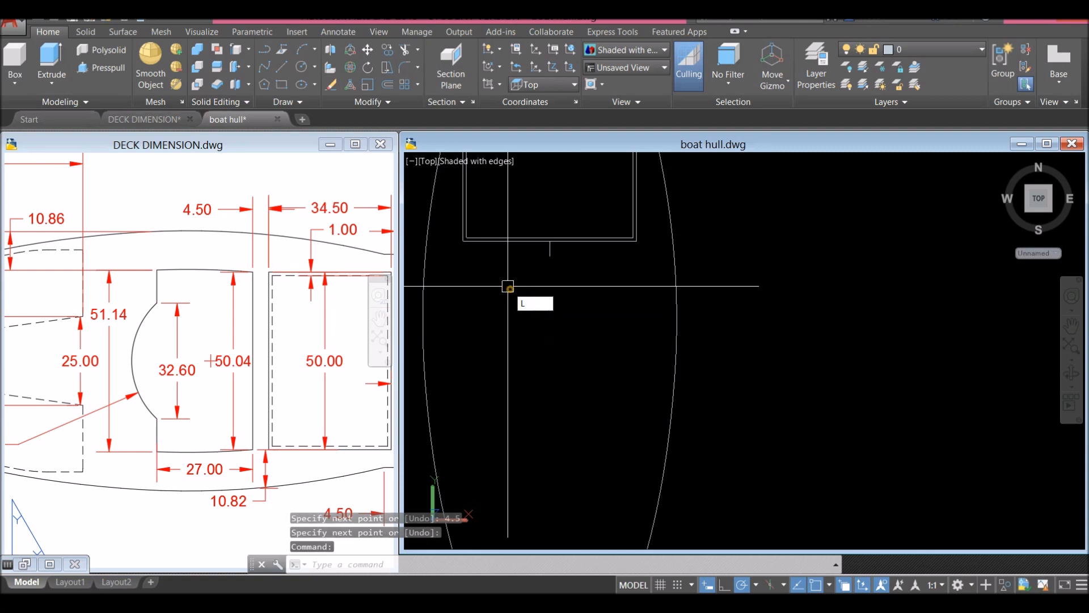
type("l")
key("Return")
left_click(592, 256)
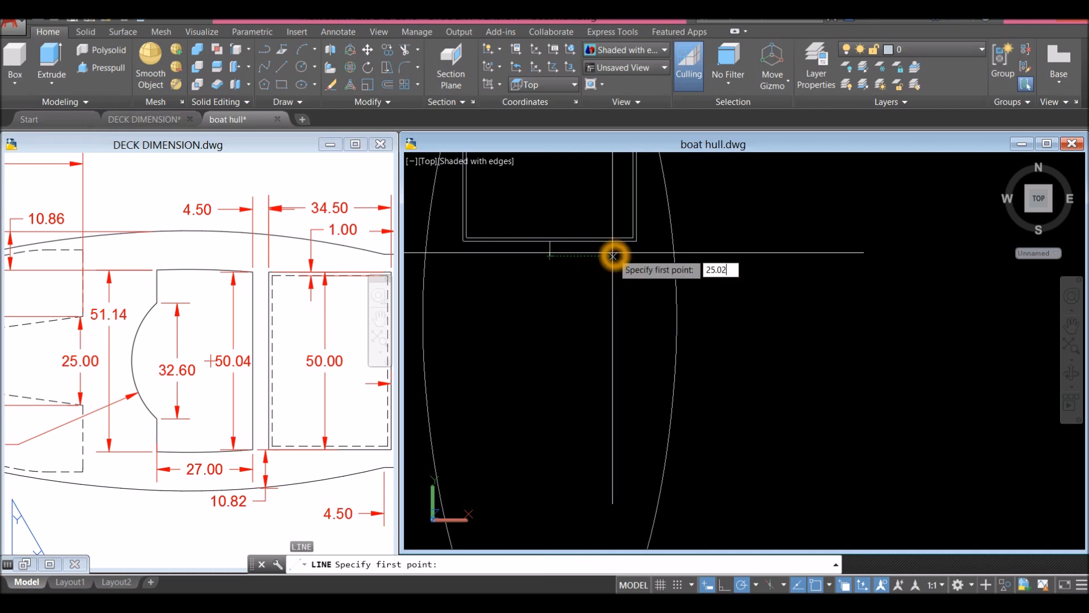
key("Return")
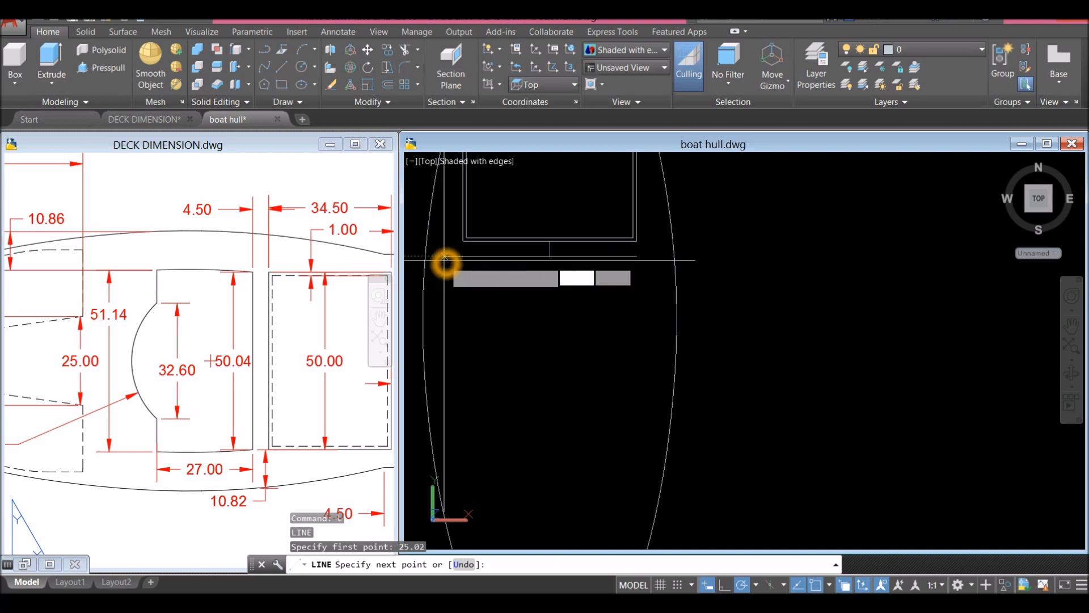
type("50.04")
key("Return")
right_click(477, 279)
left_click(505, 287)
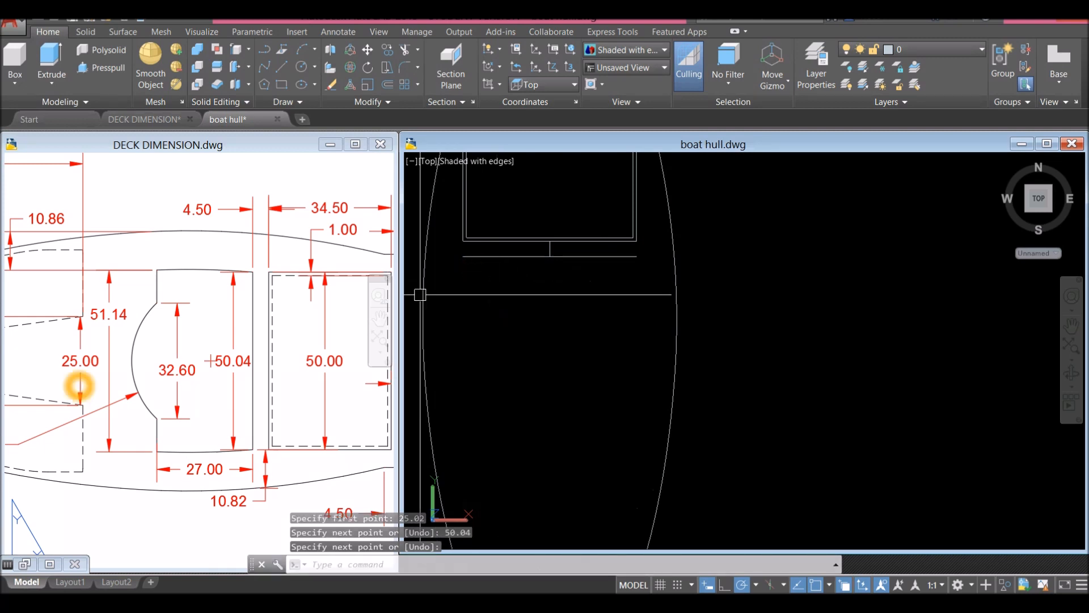
Step: Offset the 50.04-unit line by 27 toward the bow, following the middle opening's length in the deck drawing
left_click(173, 428)
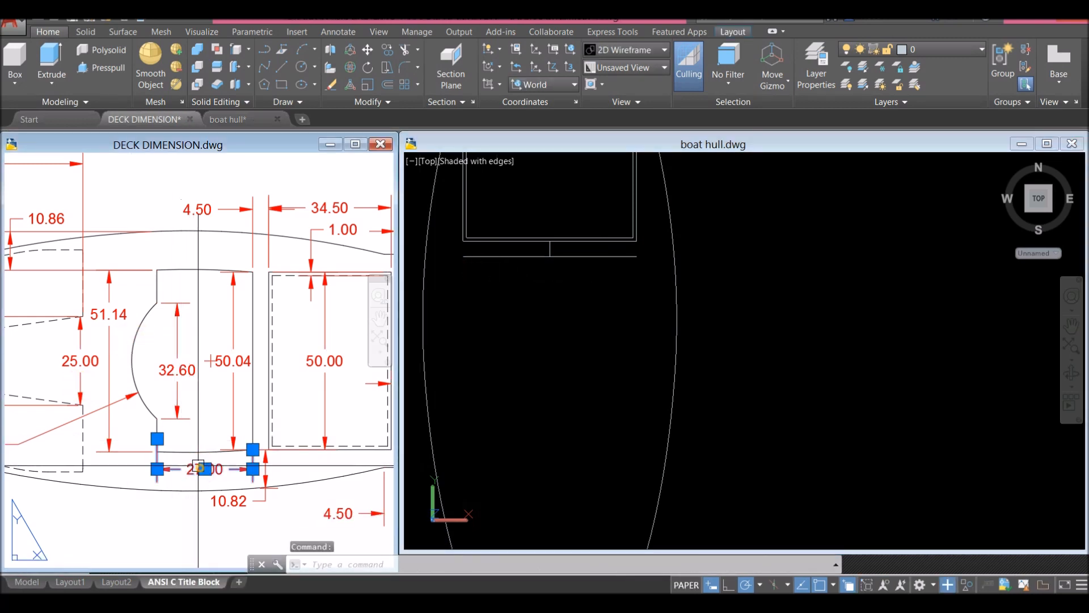
left_click(520, 325)
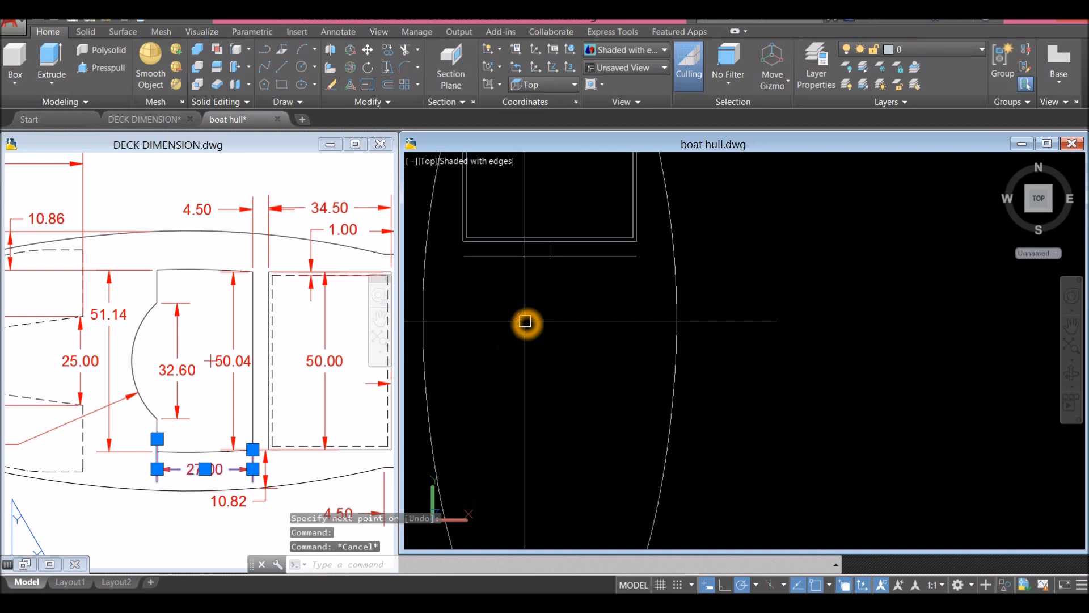
key("Return")
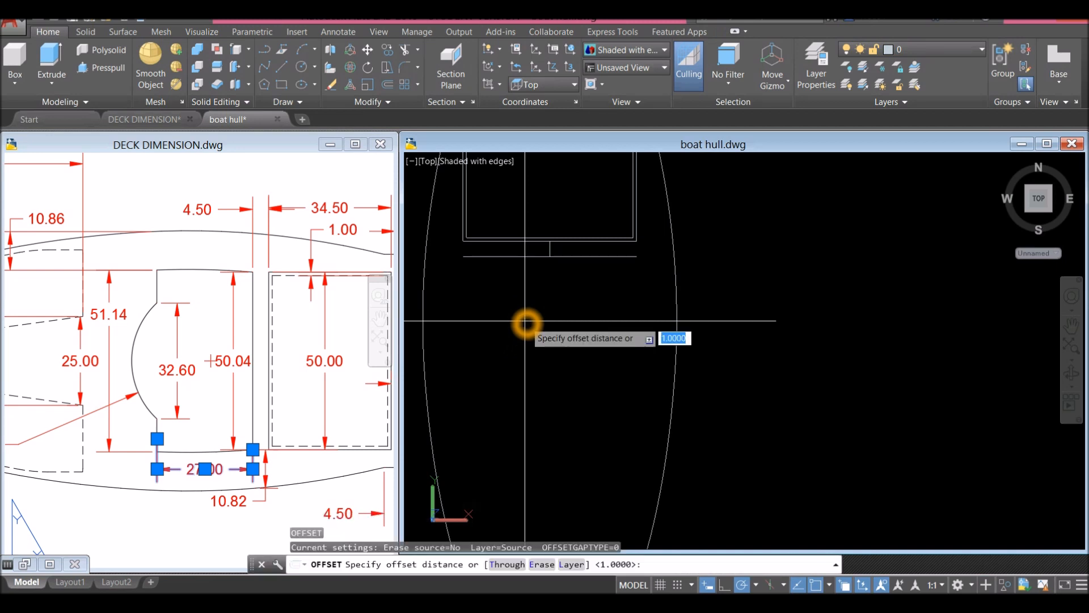
key("Return")
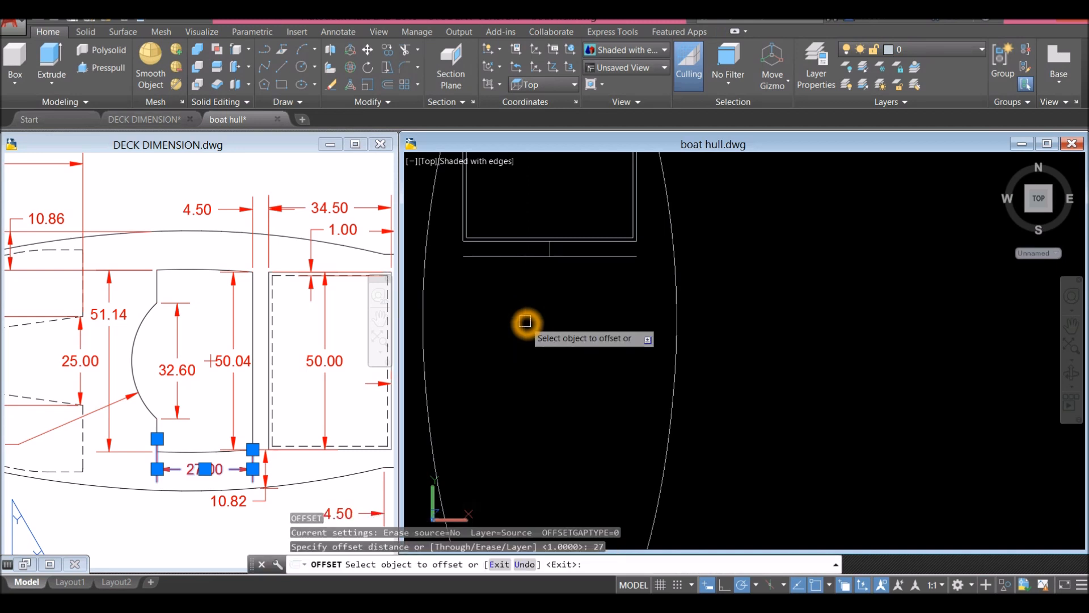
left_click(529, 257)
left_click(530, 305)
right_click(548, 294)
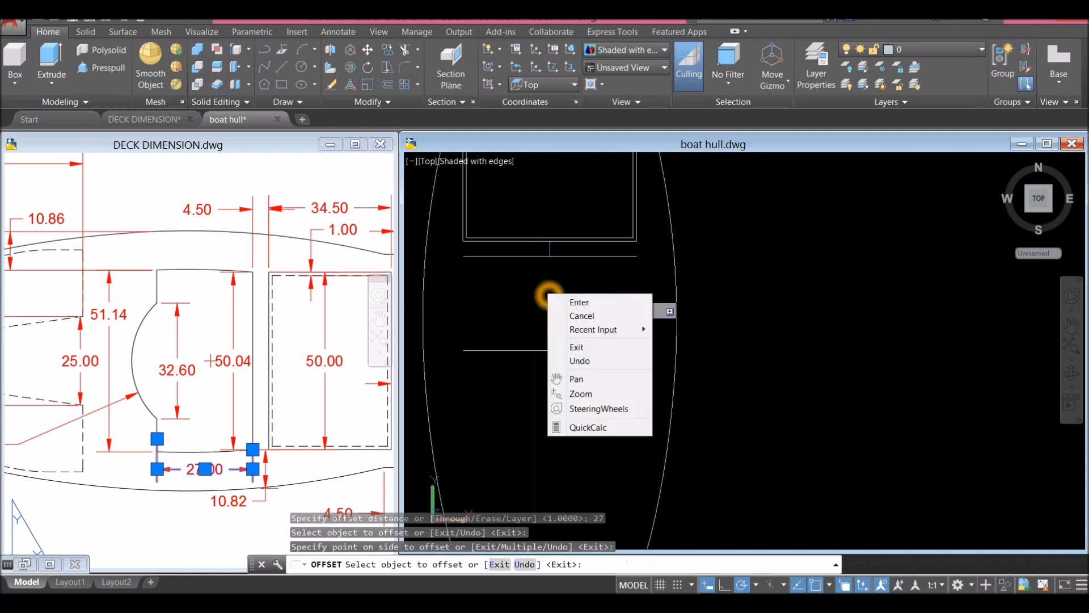
left_click(568, 303)
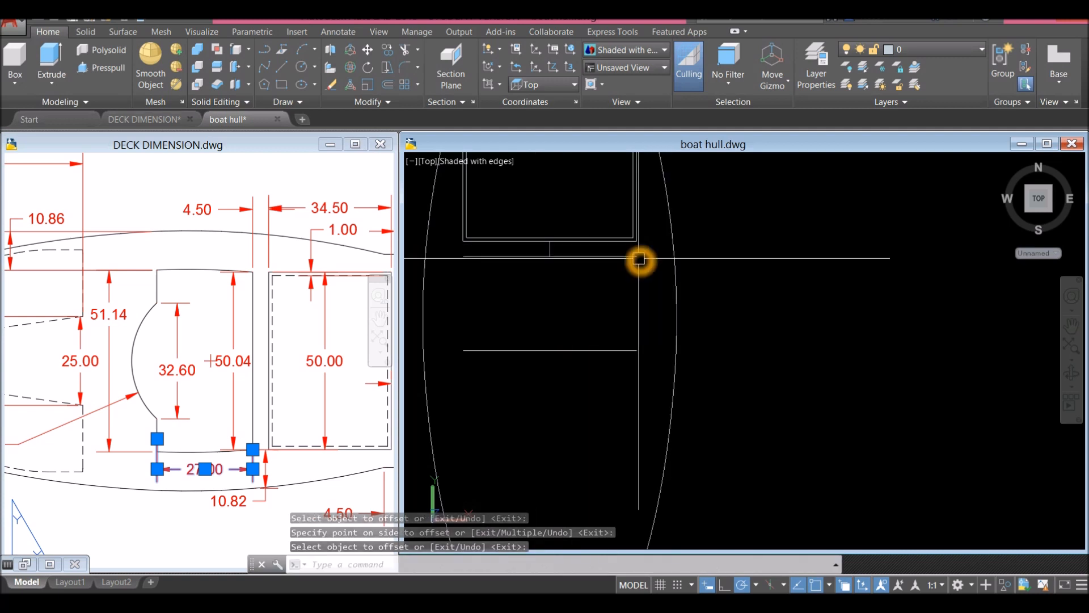
Step: Examine the middle opening's curved sides and their spacing from the hull outline in the deck drawing
left_click(644, 333)
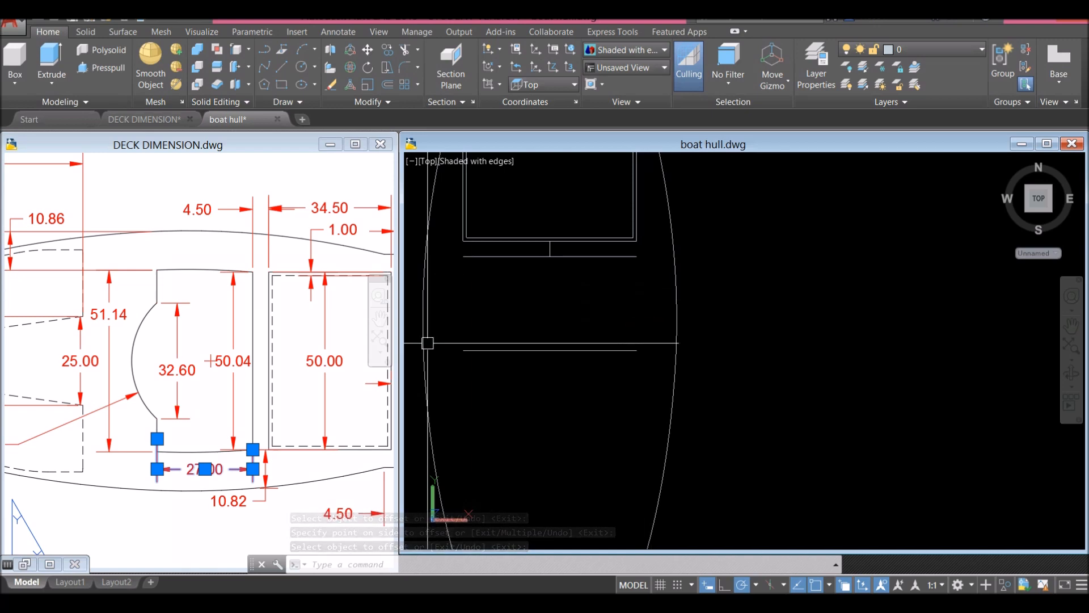
left_click(181, 290)
scroll(193, 270, "up", 5)
left_click(192, 265)
scroll(194, 297, "down", 6)
key("Escape")
scroll(203, 315, "up", 7)
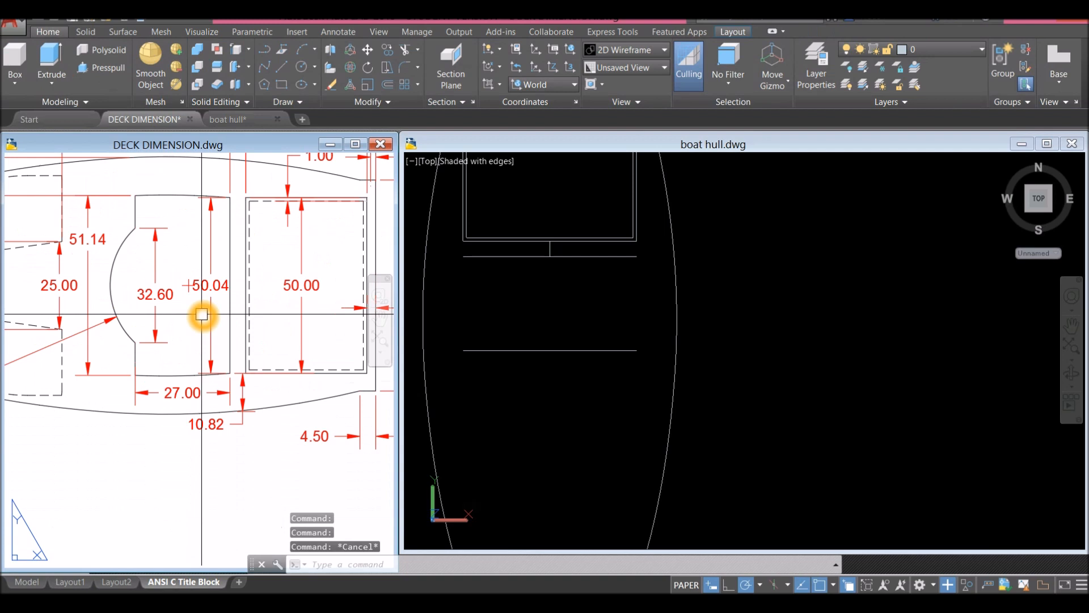
scroll(203, 314, "down", 4)
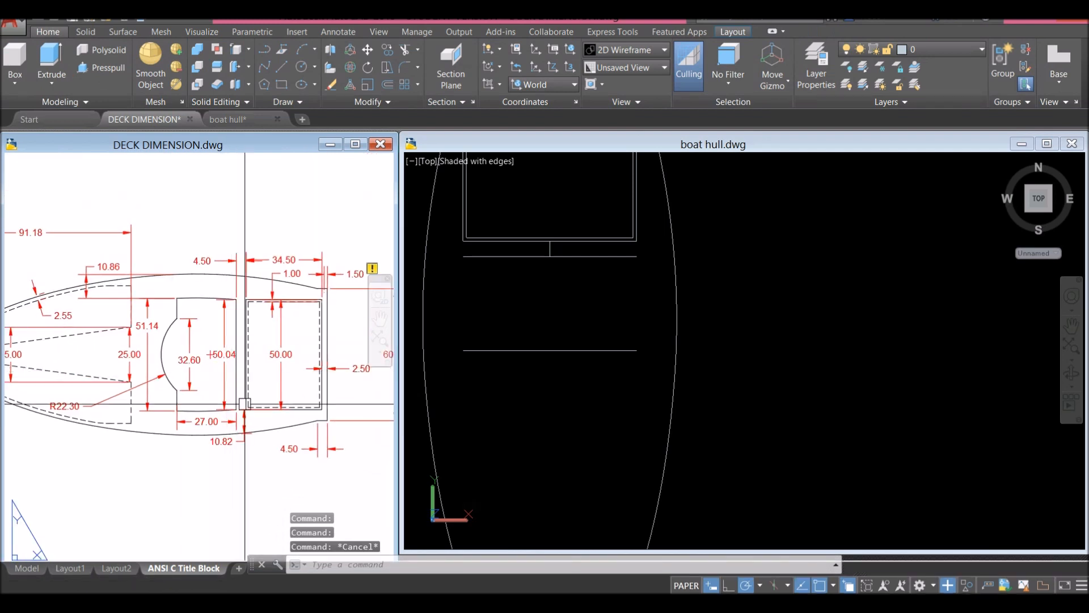
scroll(250, 462, "up", 2)
scroll(204, 432, "up", 2)
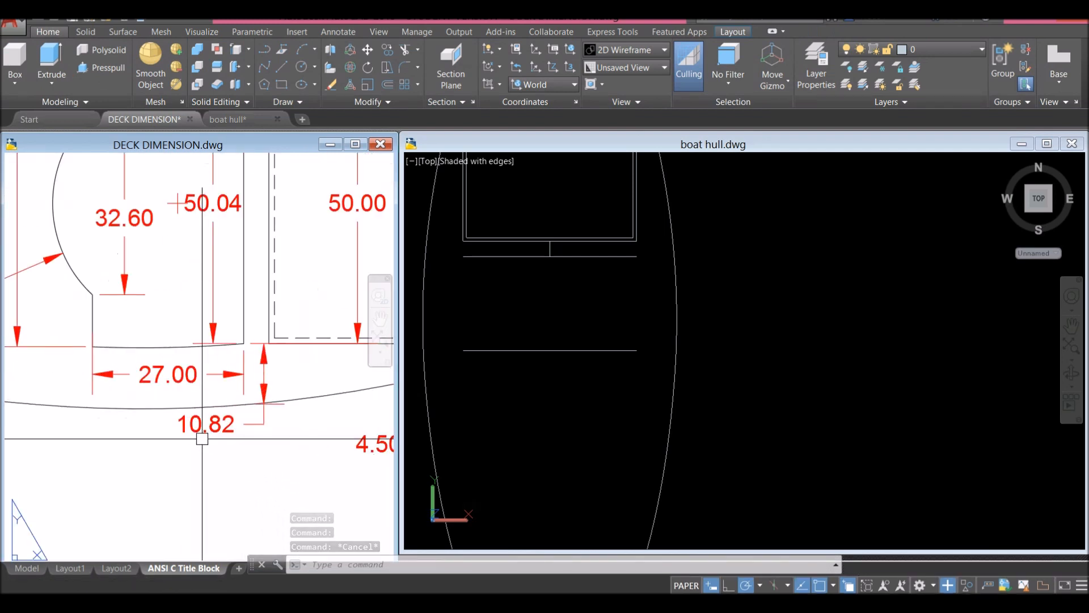
scroll(231, 440, "down", 2)
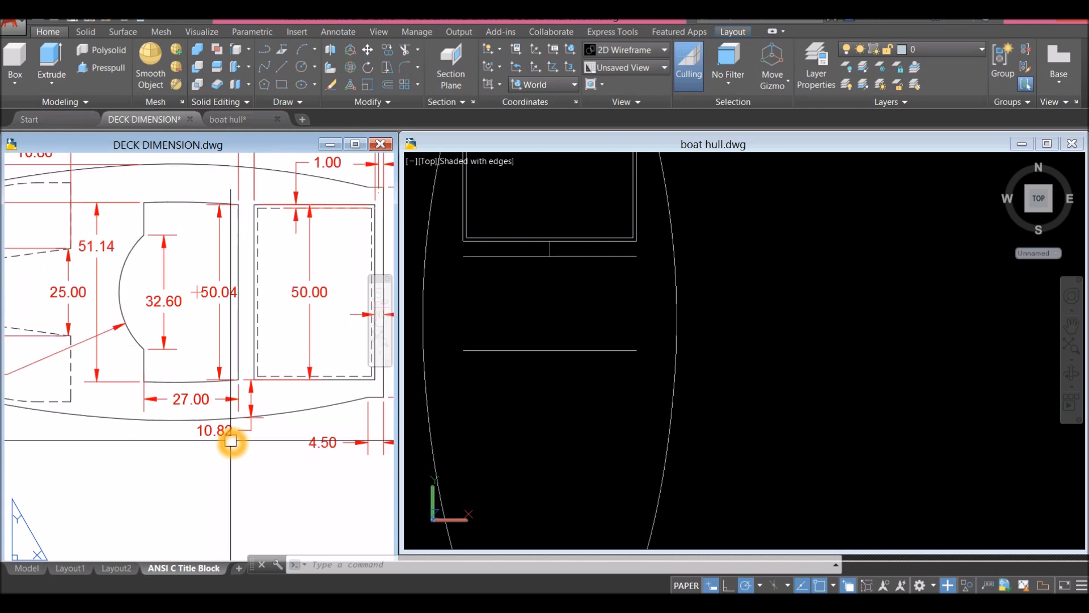
Step: Offset the deck outline inward by 10.82 to form the middle opening's curved sides
left_click(761, 267)
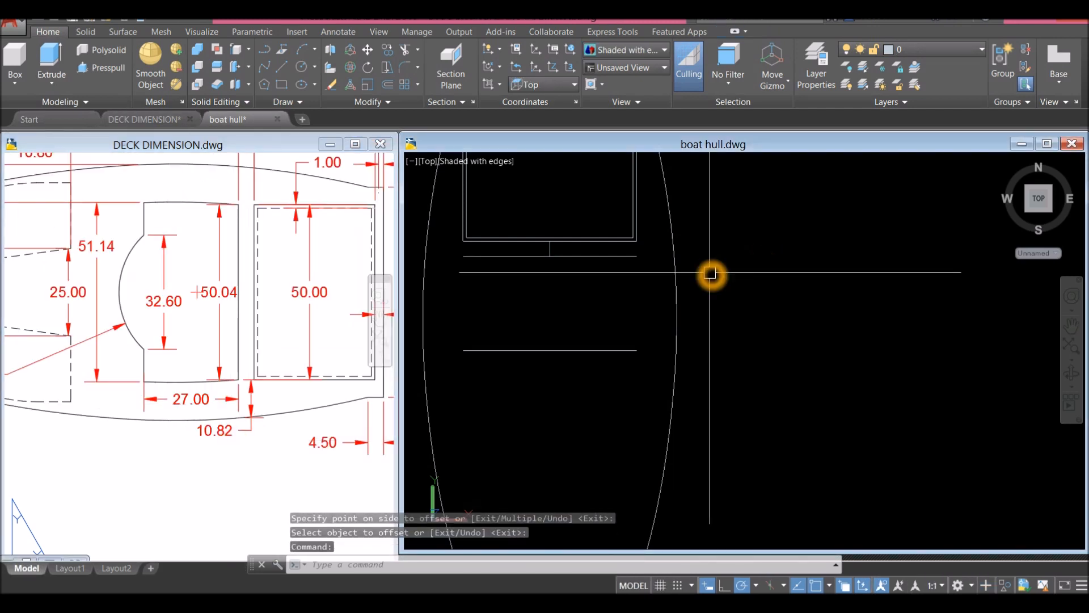
type("o")
key("Return")
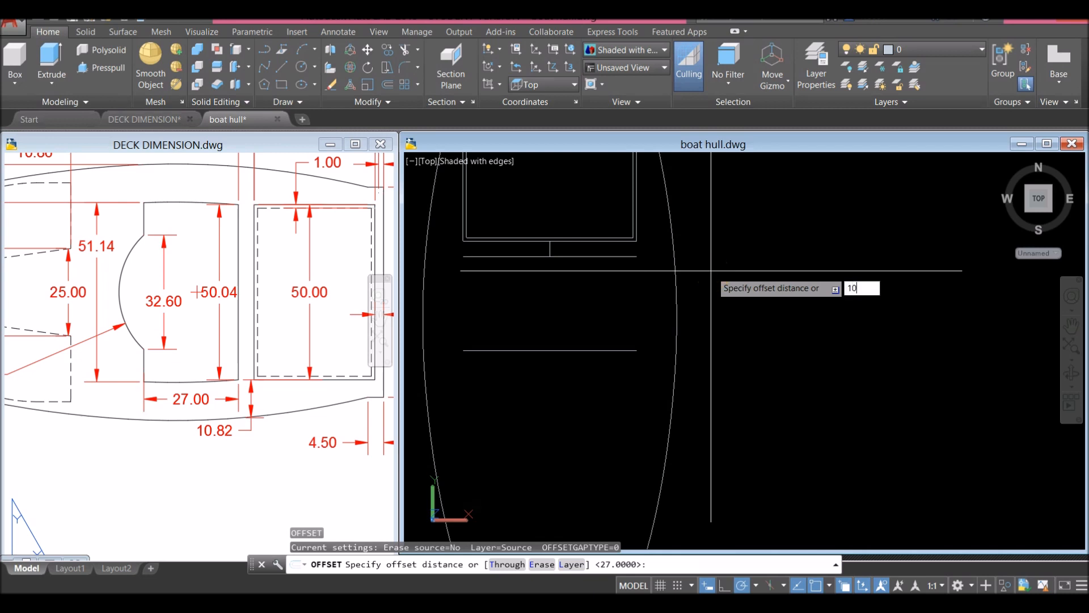
key("Return")
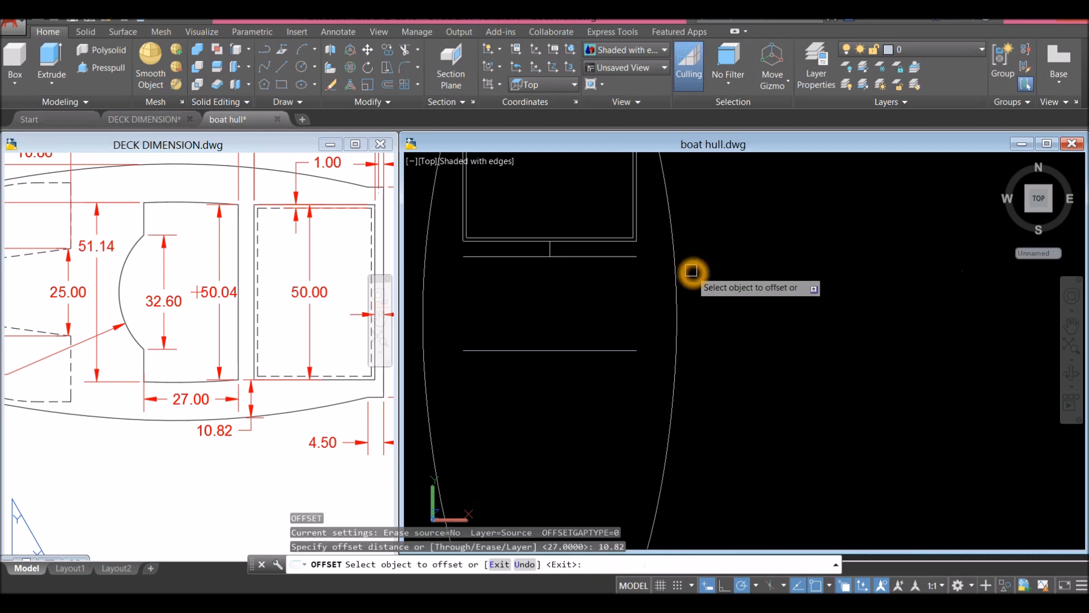
left_click(681, 281)
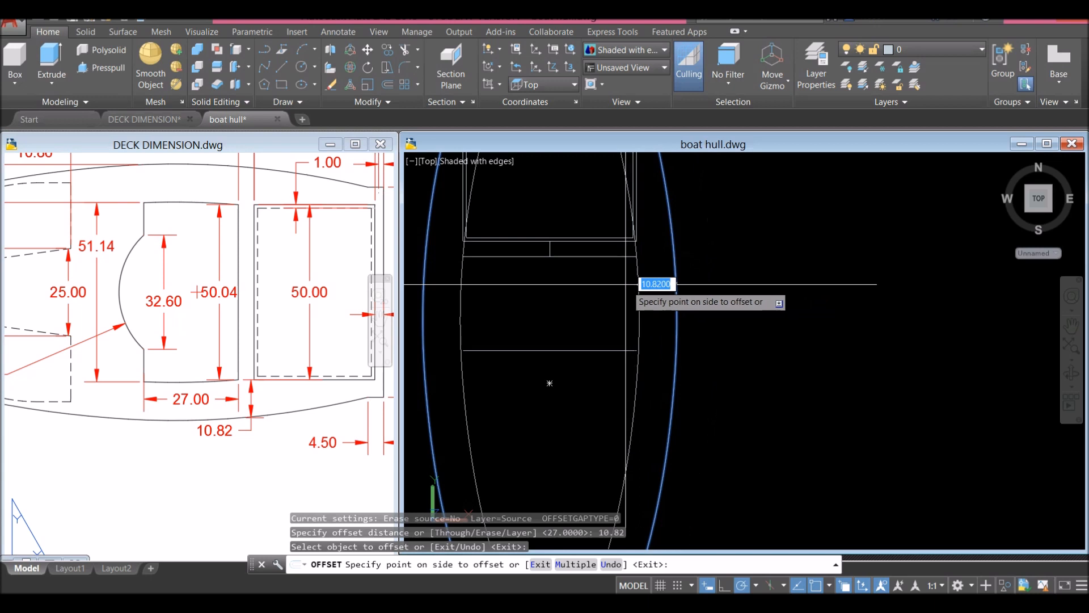
left_click(618, 287)
right_click(618, 287)
left_click(641, 291)
Step: Stretch the right-hand end of the 50.04-unit line horizontally past the inner curve and the hull outline
scroll(640, 253, "up", 5)
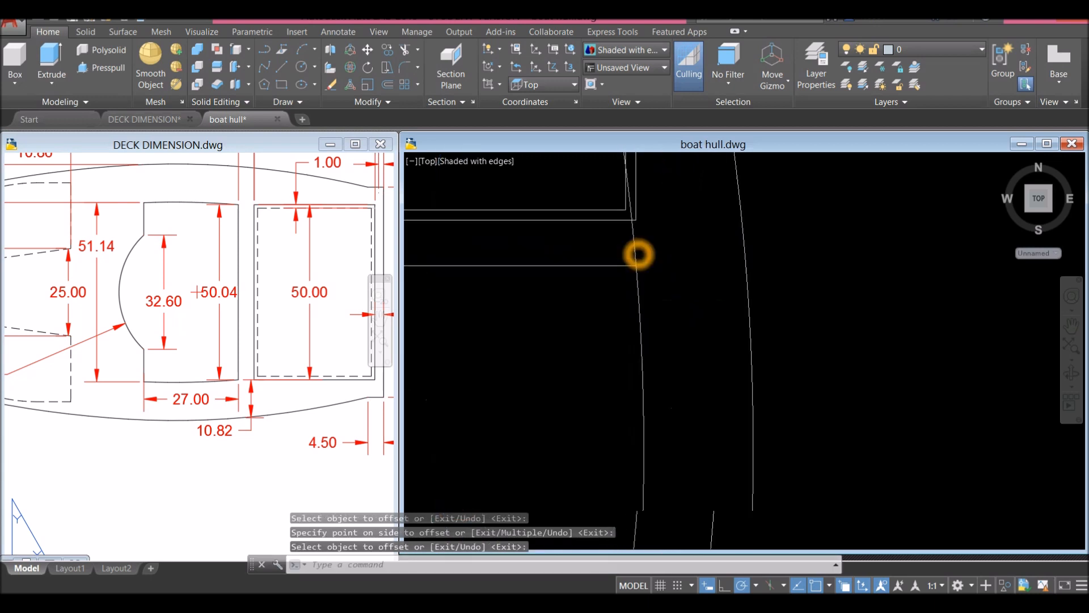
scroll(630, 287, "up", 5)
scroll(645, 291, "up", 4)
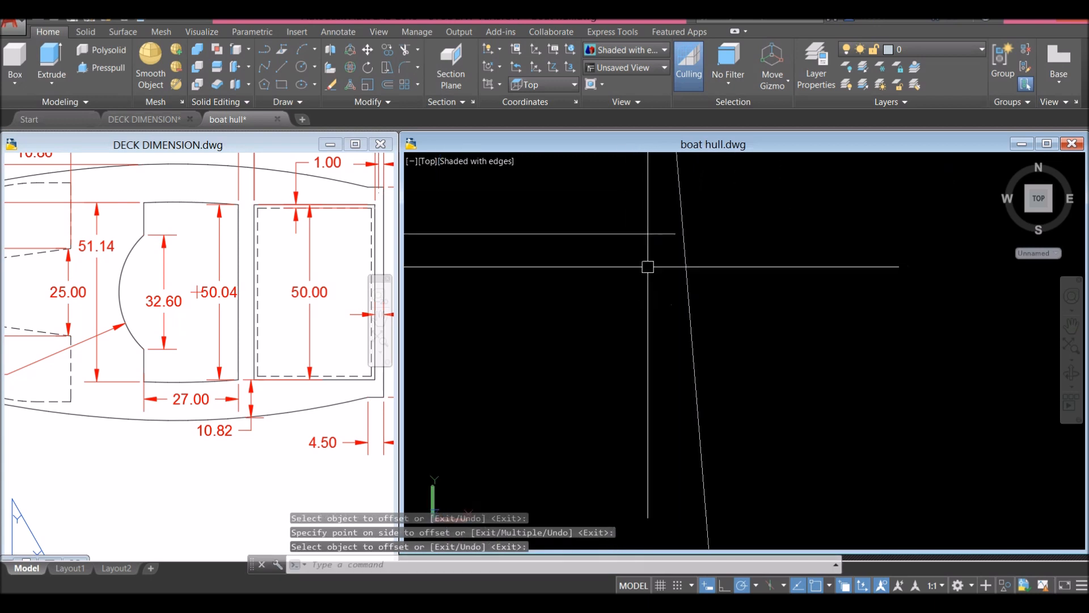
left_click(634, 230)
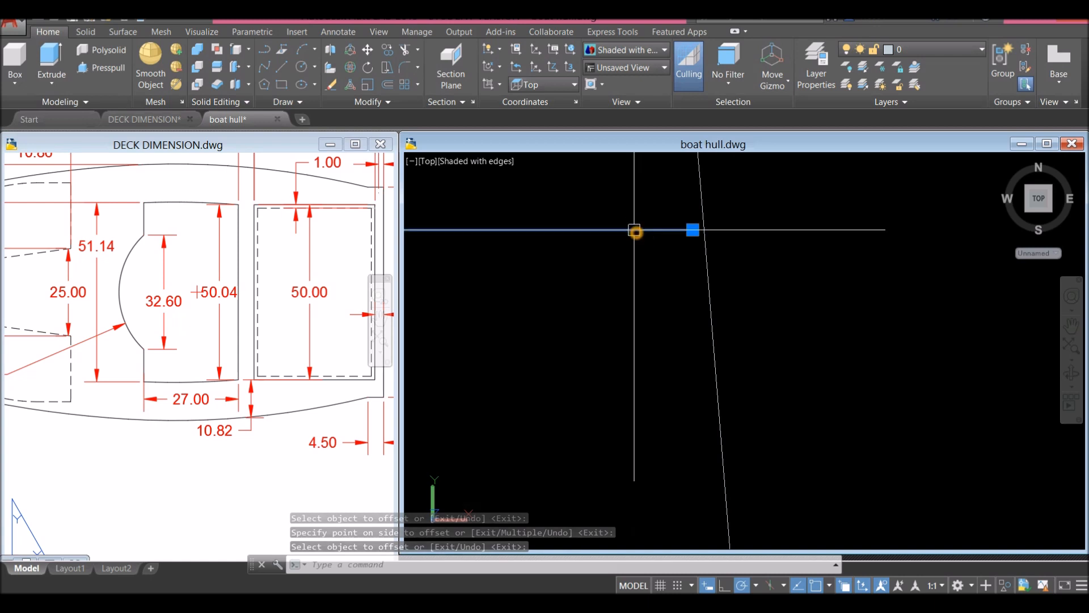
left_click(692, 230)
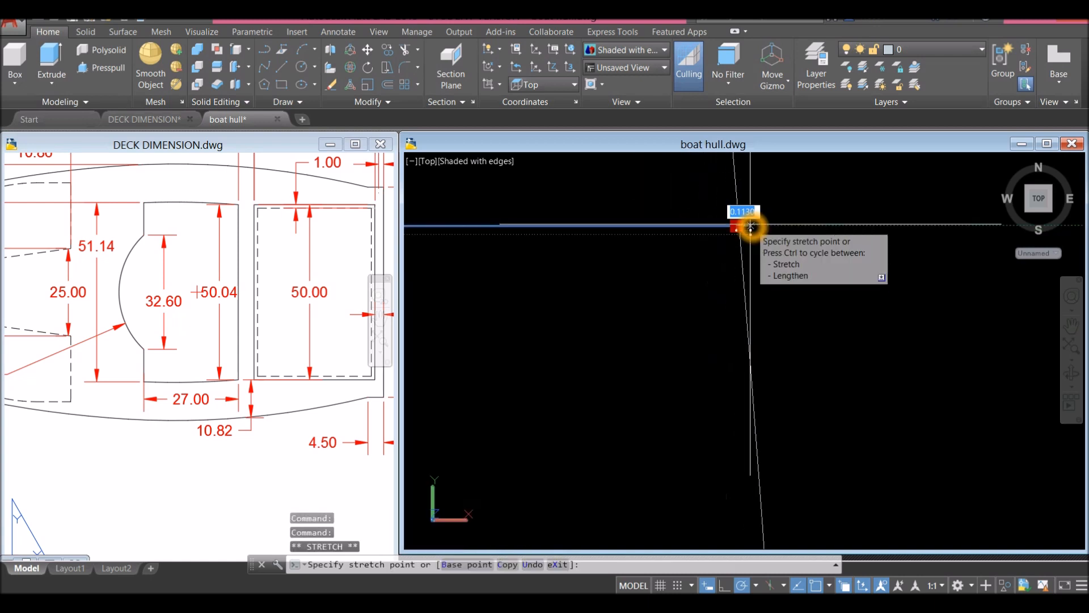
scroll(751, 226, "down", 3)
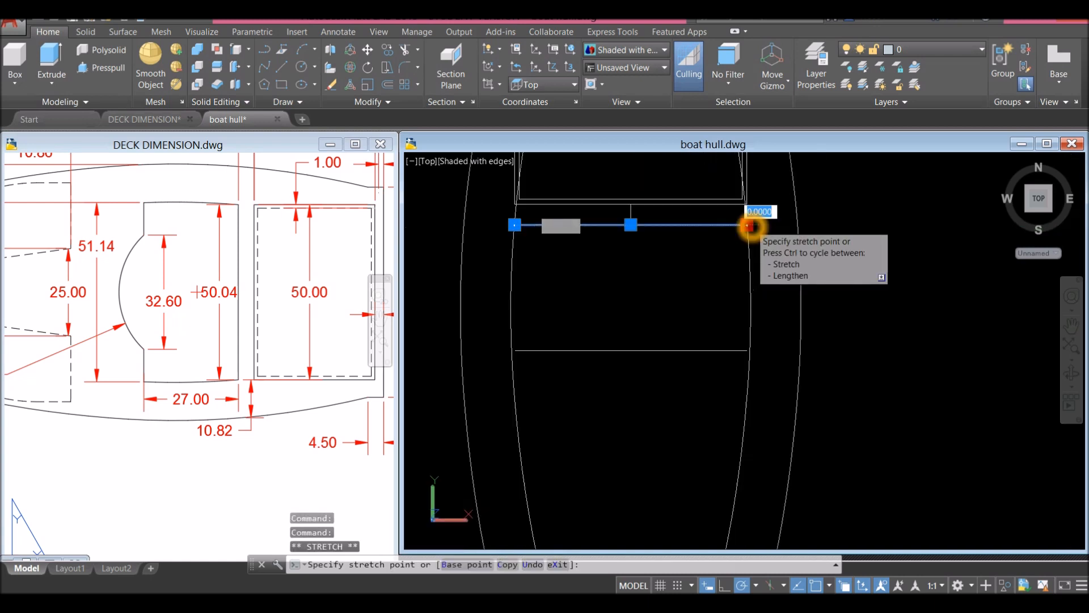
left_click(861, 224)
Step: Stretch the left-hand end of the 50.04-unit line horizontally past the hull outline, with Ortho mode on
scroll(615, 258, "up", 5)
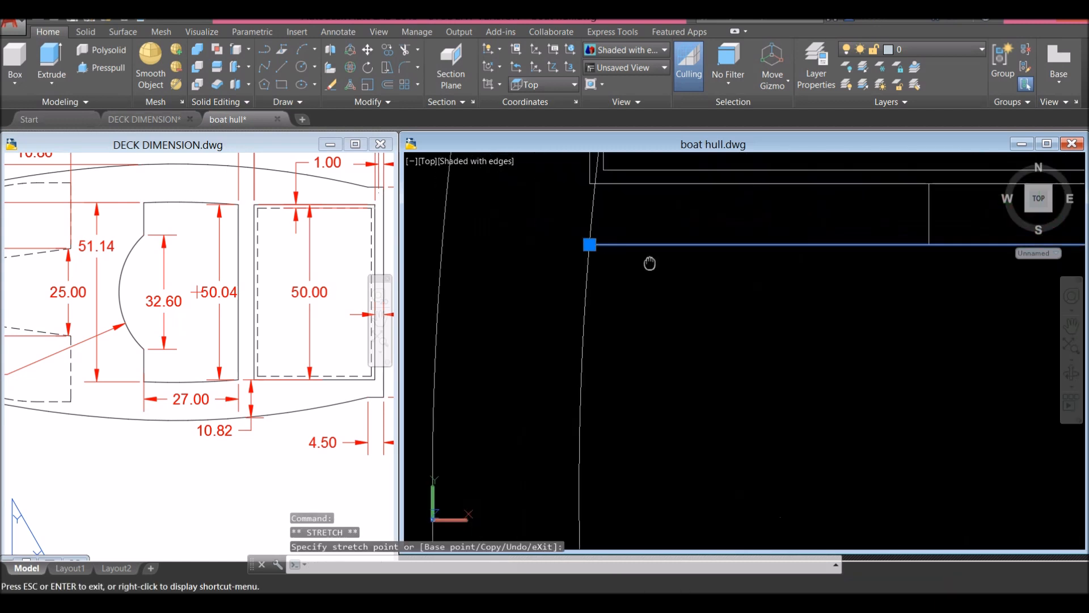
key("Escape")
left_click(622, 247)
scroll(609, 247, "up", 5)
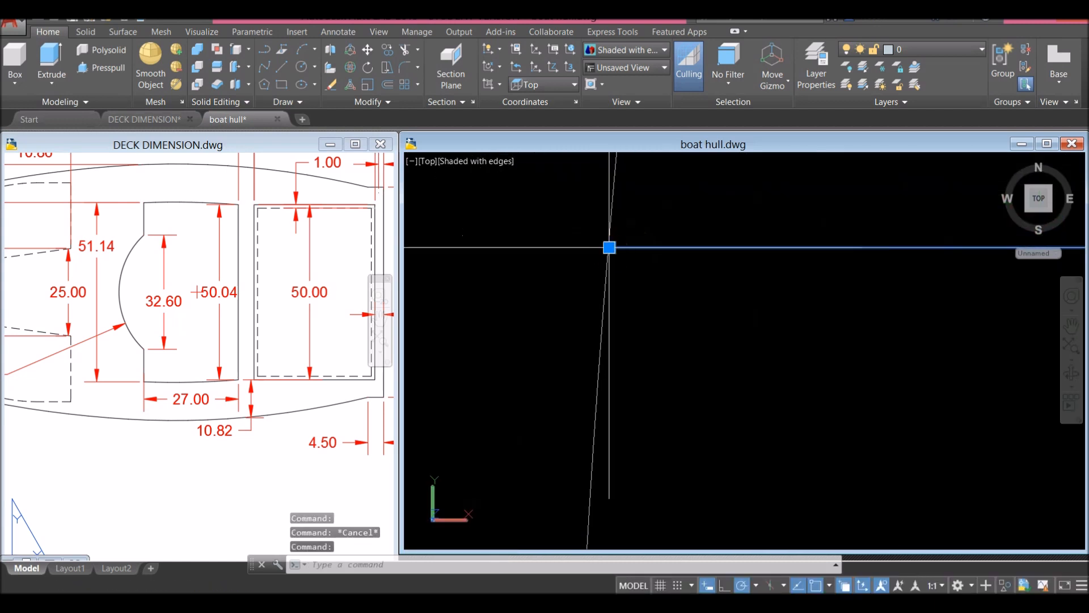
left_click(596, 229)
middle_click_drag(533, 244, 683, 264)
scroll(666, 258, "down", 2)
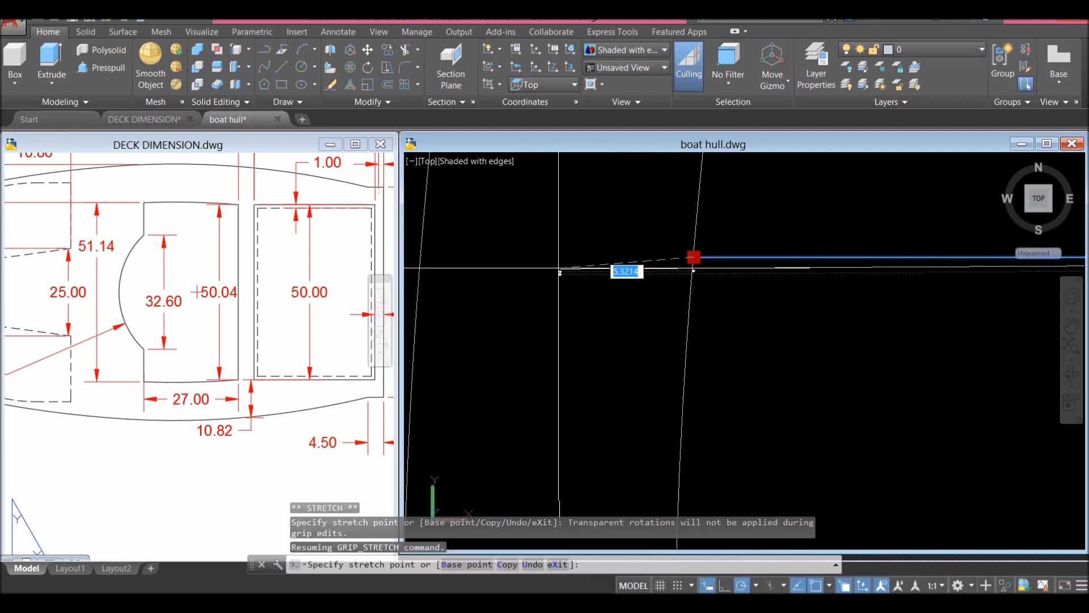
scroll(556, 266, "down", 4)
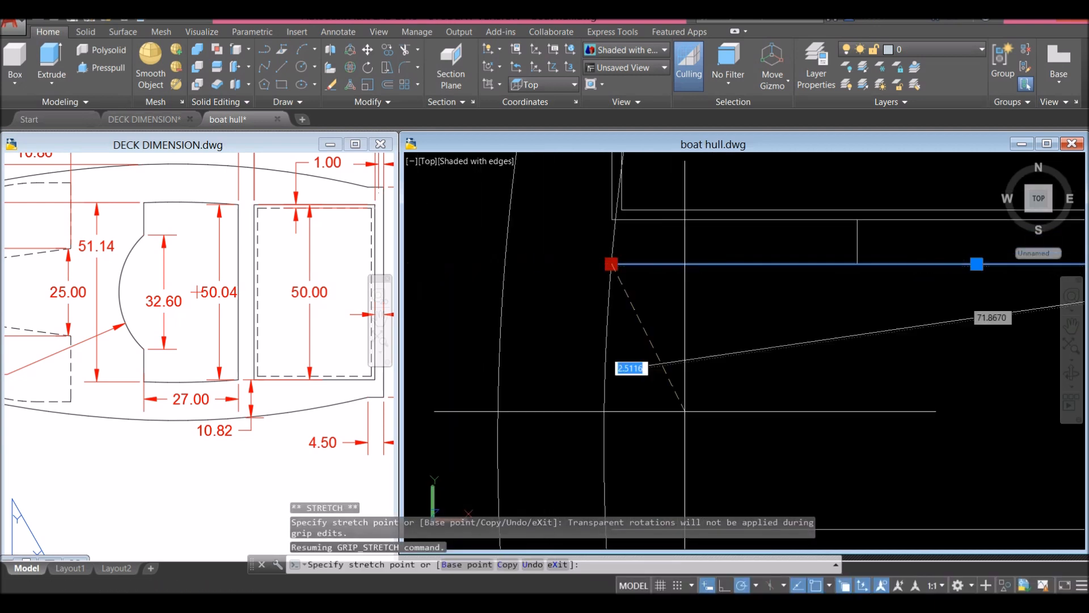
left_click(726, 584)
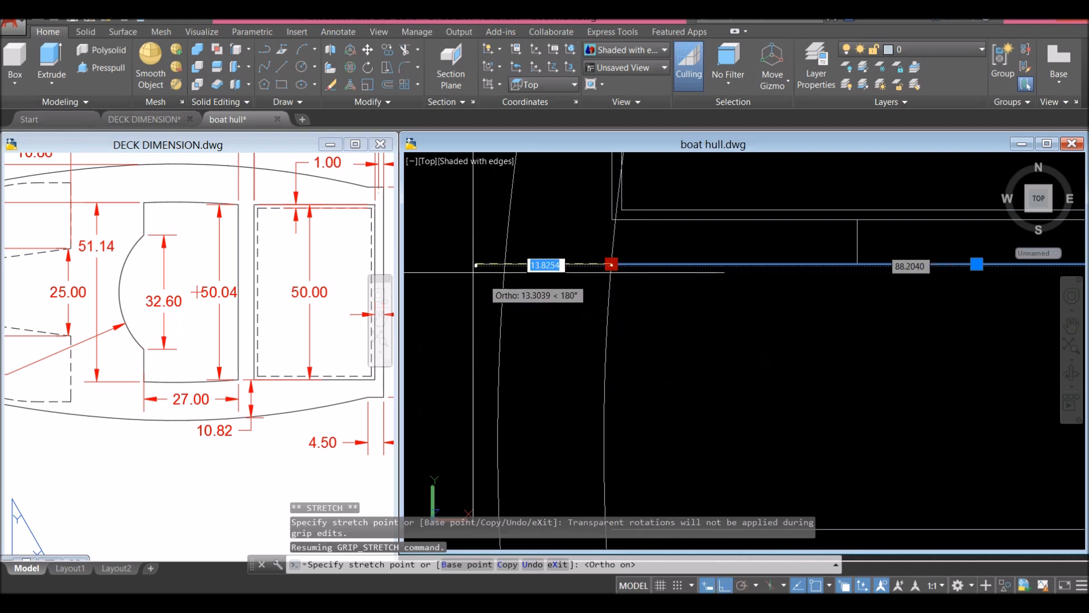
left_click(453, 263)
key("Escape")
Step: Stretch the right-hand end of the forward offset line horizontally past the inner curve
scroll(675, 305, "down", 2)
middle_click_drag(686, 305, 522, 233)
scroll(636, 261, "down", 2)
scroll(684, 293, "up", 3)
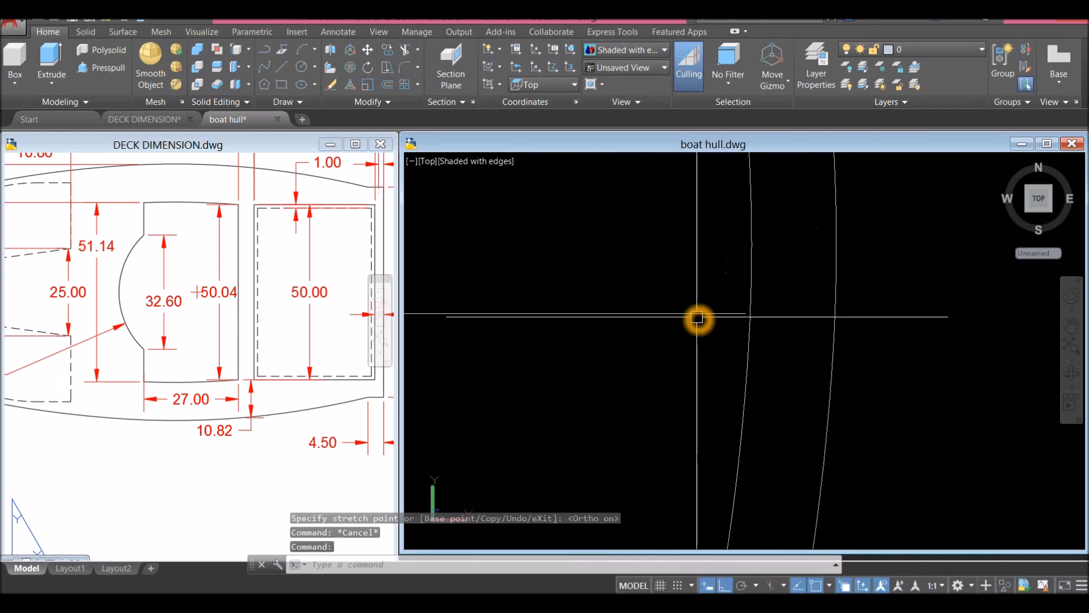
left_click(697, 312)
scroll(701, 311, "up", 3)
scroll(658, 296, "up", 2)
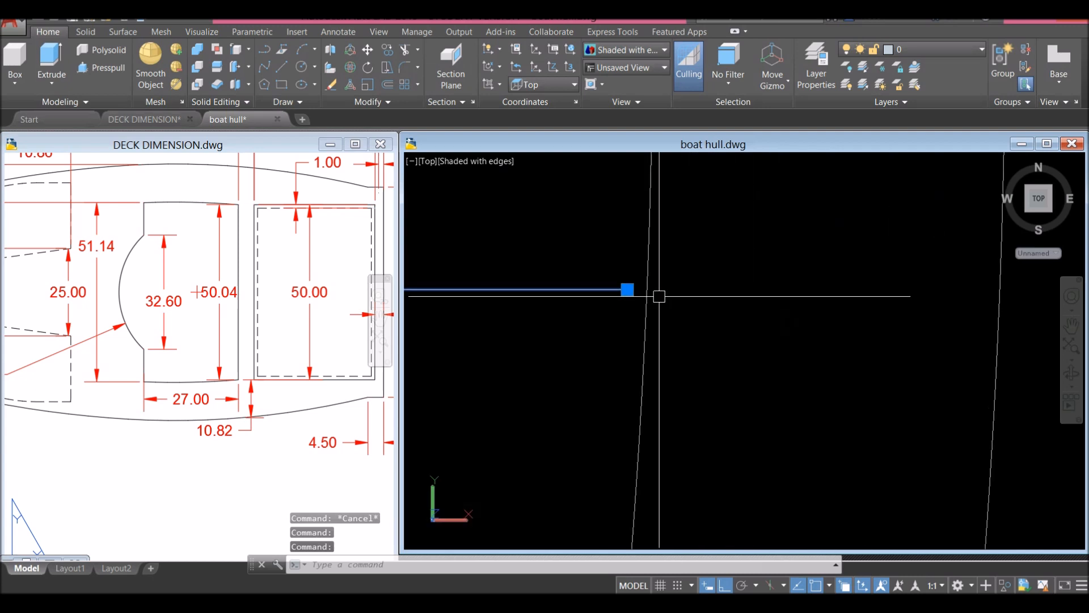
left_click(627, 292)
scroll(652, 292, "down", 4)
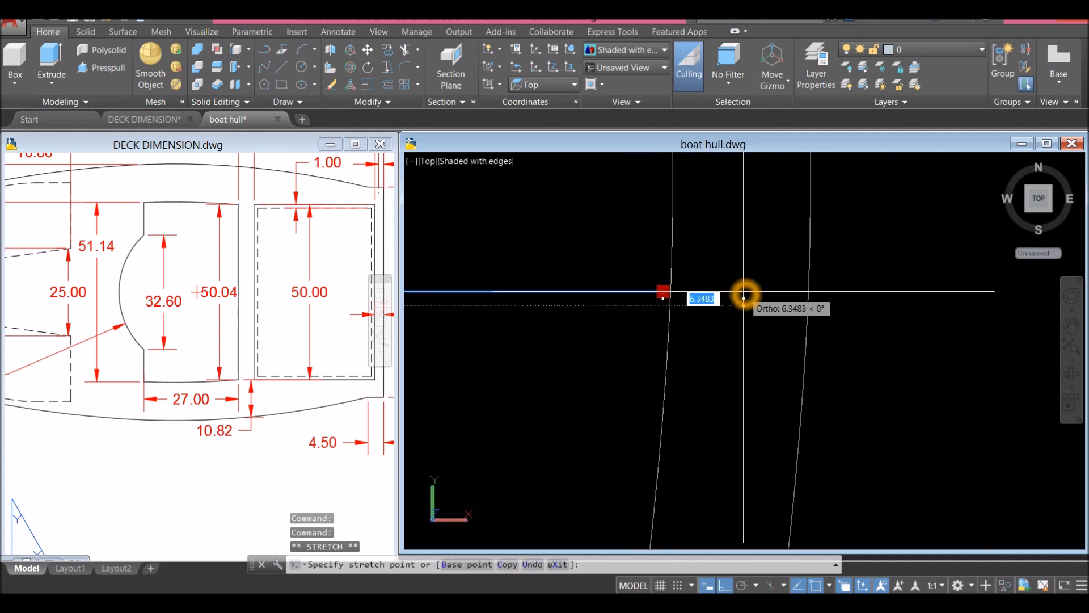
scroll(721, 318, "down", 2)
key("Escape")
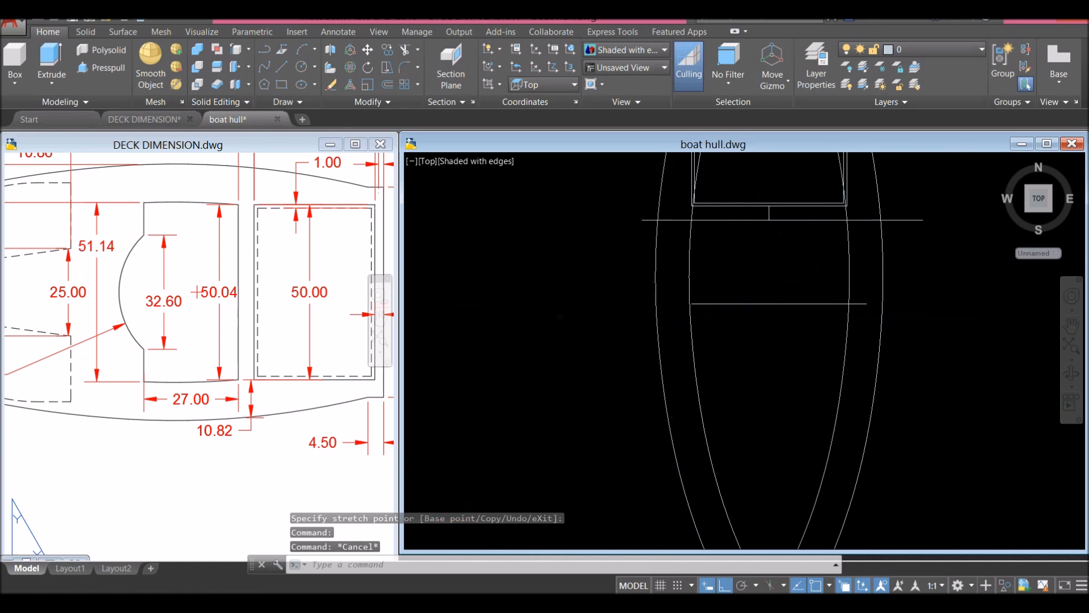
Step: Stretch the forward line's left-hand end past the hull outline, and switch from Ortho mode to polar tracking
scroll(757, 288, "up", 2)
left_click(782, 293)
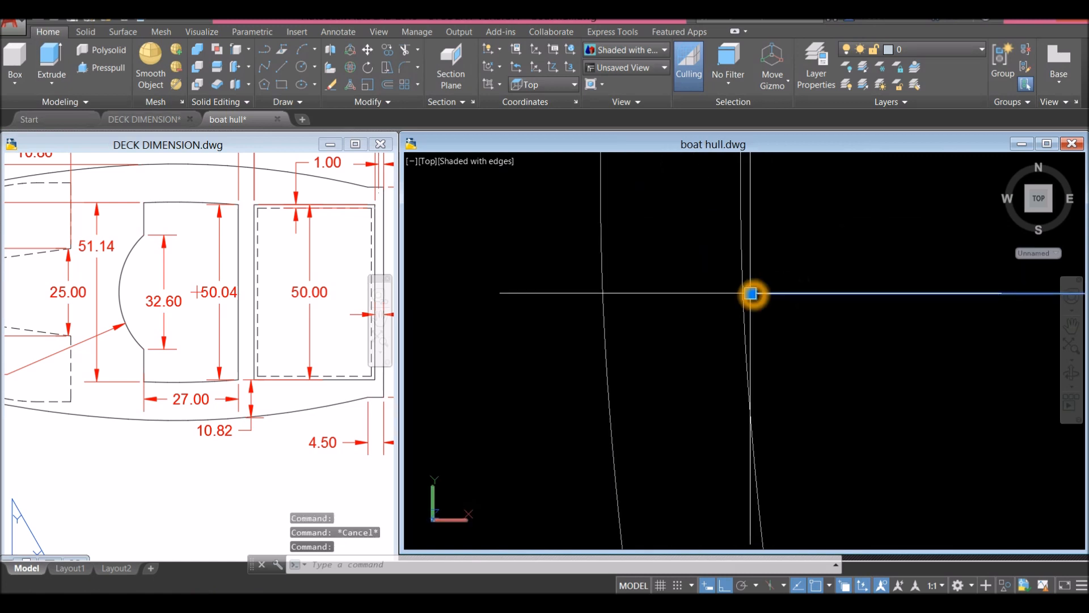
left_click(751, 293)
key("Escape")
scroll(533, 306, "down", 3)
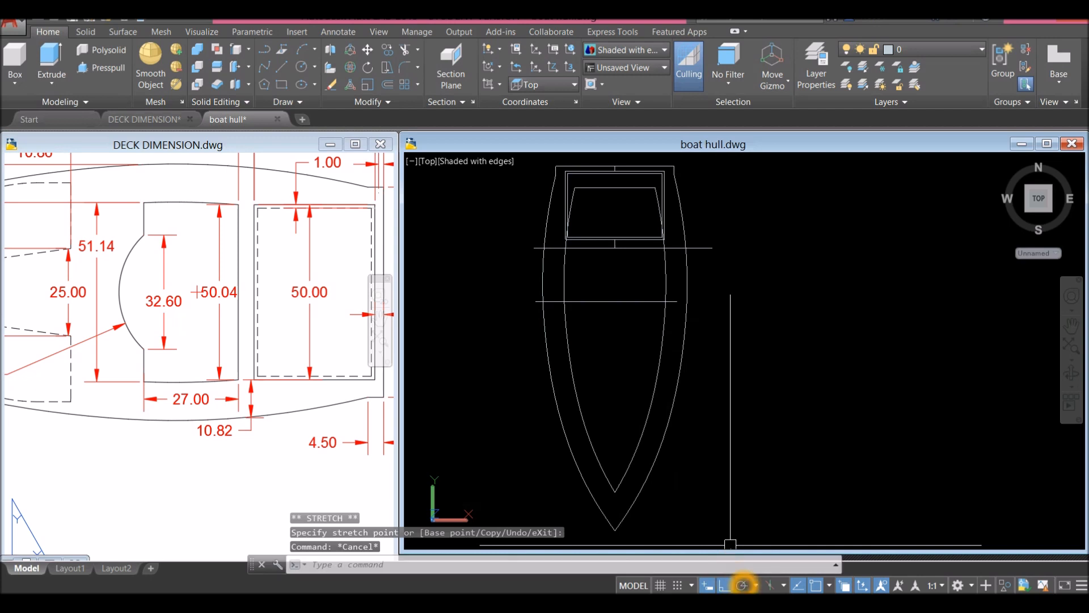
left_click(741, 584)
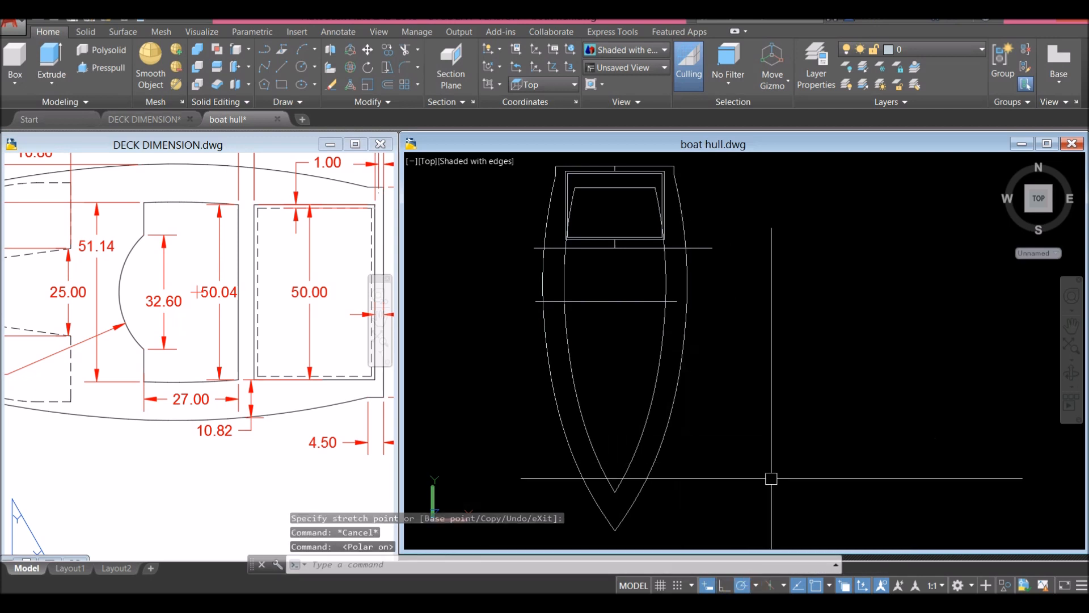
Step: Trim both cross lines' right-hand overhangs at the inner curve, and trim the right curve's part ahead of the forward line
scroll(573, 255, "up", 2)
middle_click_drag(575, 259, 583, 287)
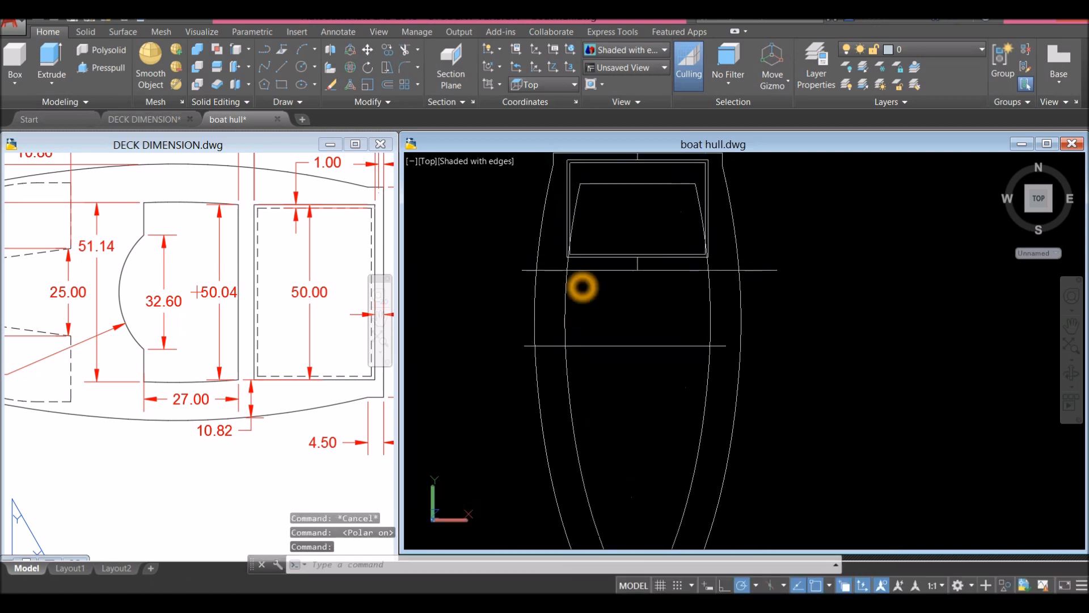
key("Return")
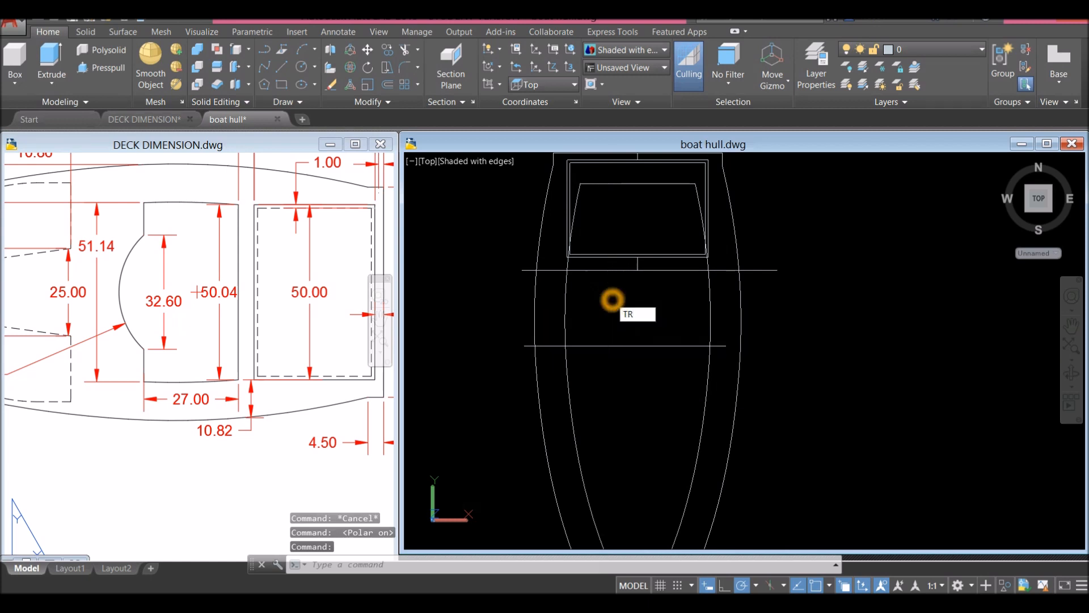
scroll(724, 301, "up", 2)
left_click(726, 253)
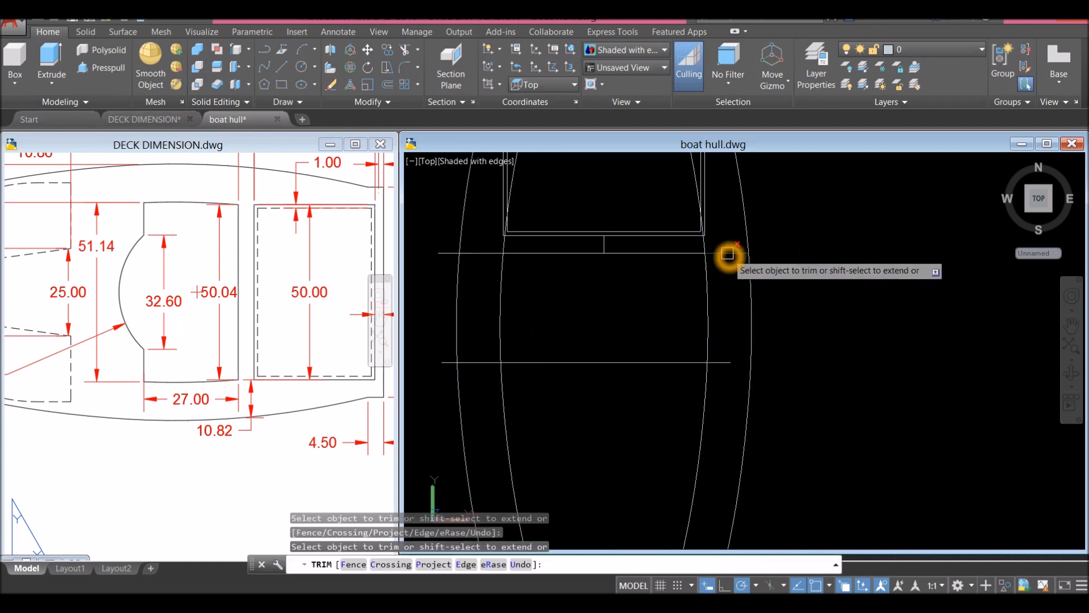
left_click(731, 365)
left_click(710, 385)
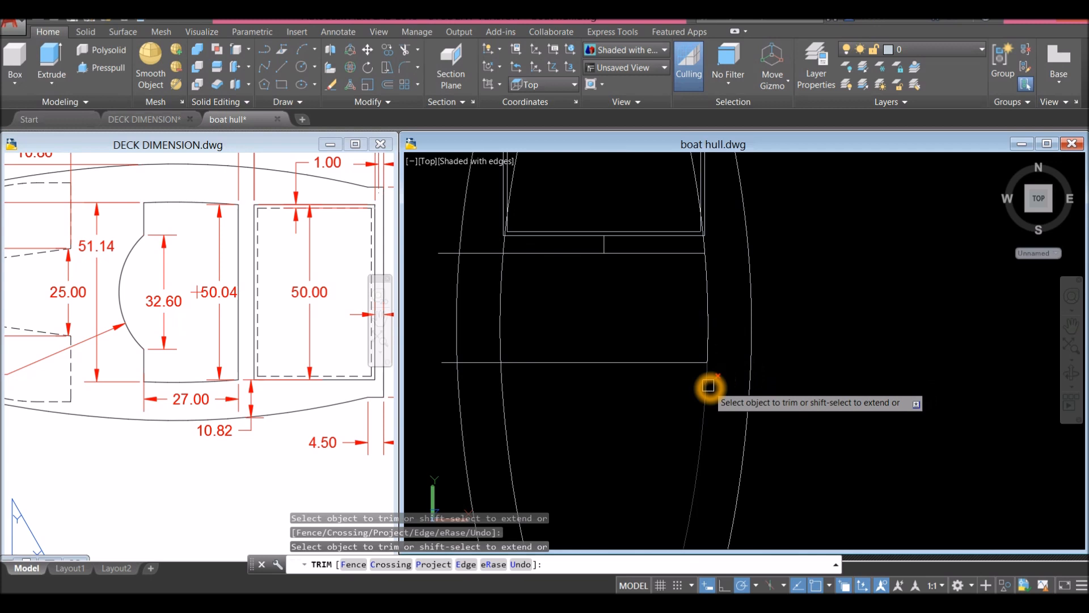
Step: Trim the left curve ahead of the forward line, both cross lines' left-hand overhangs and the inner curves just behind the rear line
left_click(502, 398)
left_click(475, 356)
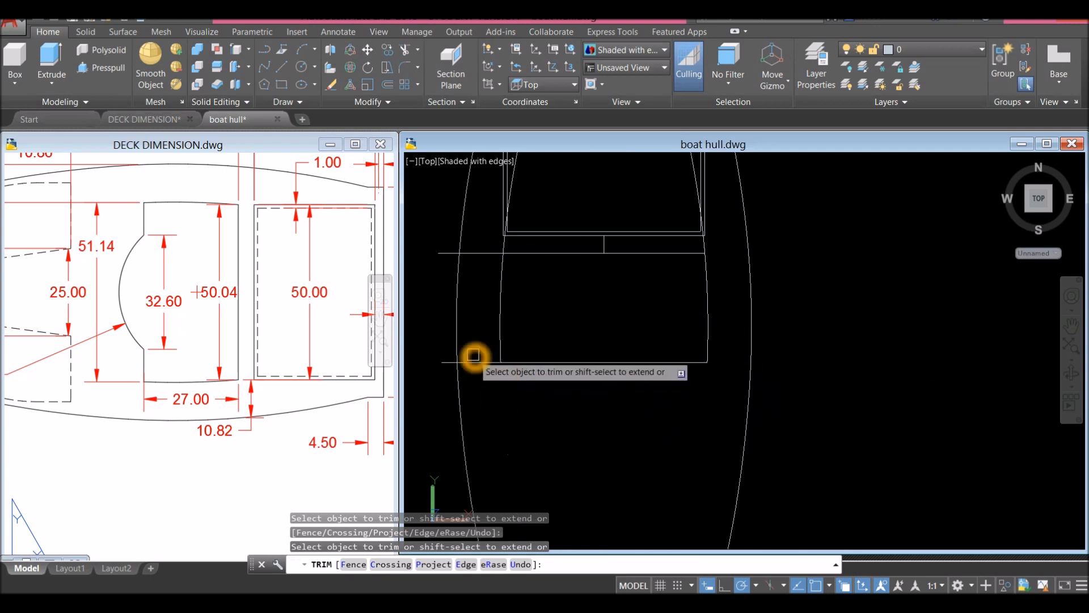
left_click(490, 372)
scroll(486, 247, "up", 3)
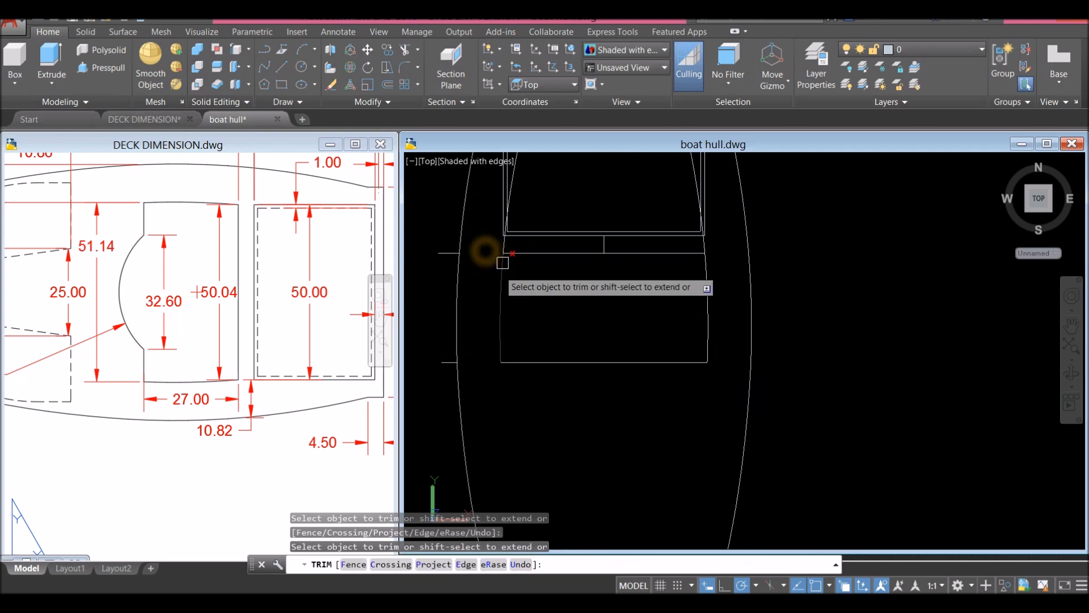
left_click(502, 259)
left_click(906, 258)
right_click(719, 316)
left_click(752, 324)
Step: Erase the leftover line stubs at the hull's left side, the short centre line and the inner outline remnants in the rear compartment
scroll(734, 312, "down", 3)
left_click(601, 302)
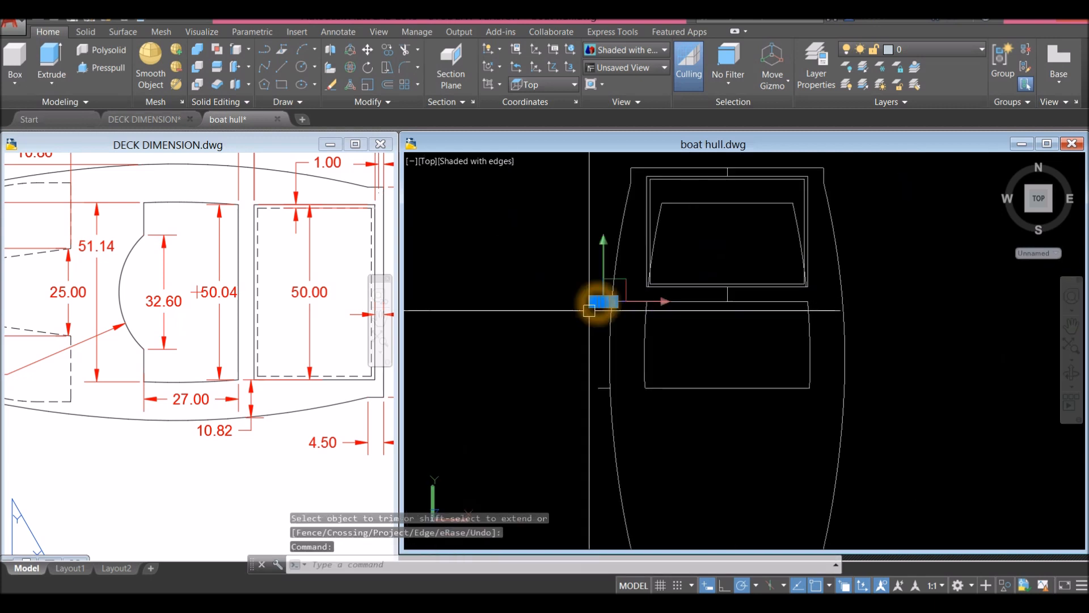
left_click(603, 388)
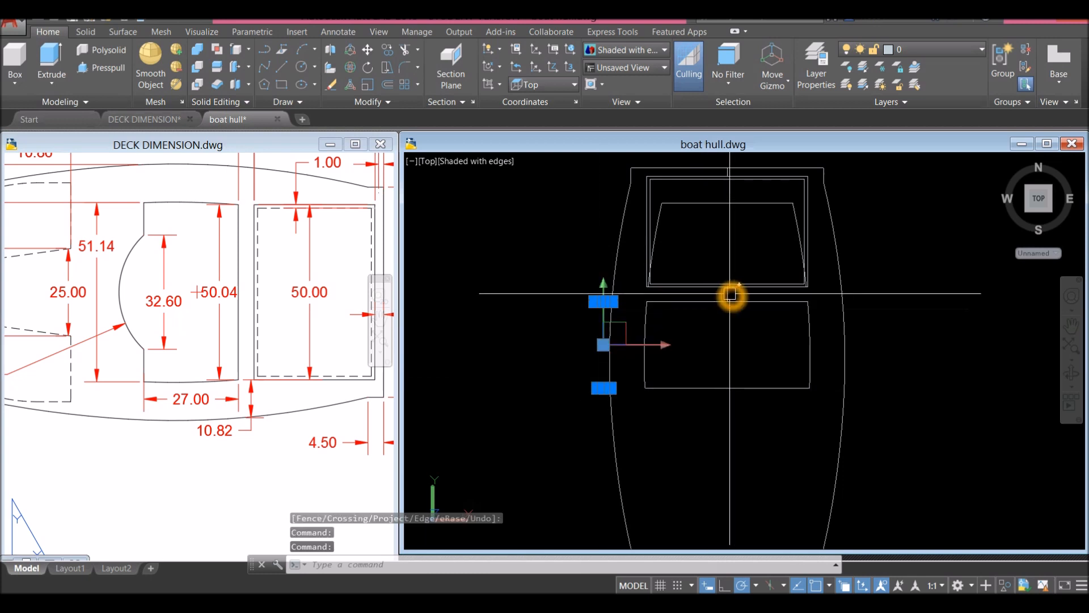
left_click(730, 295)
left_click(661, 215)
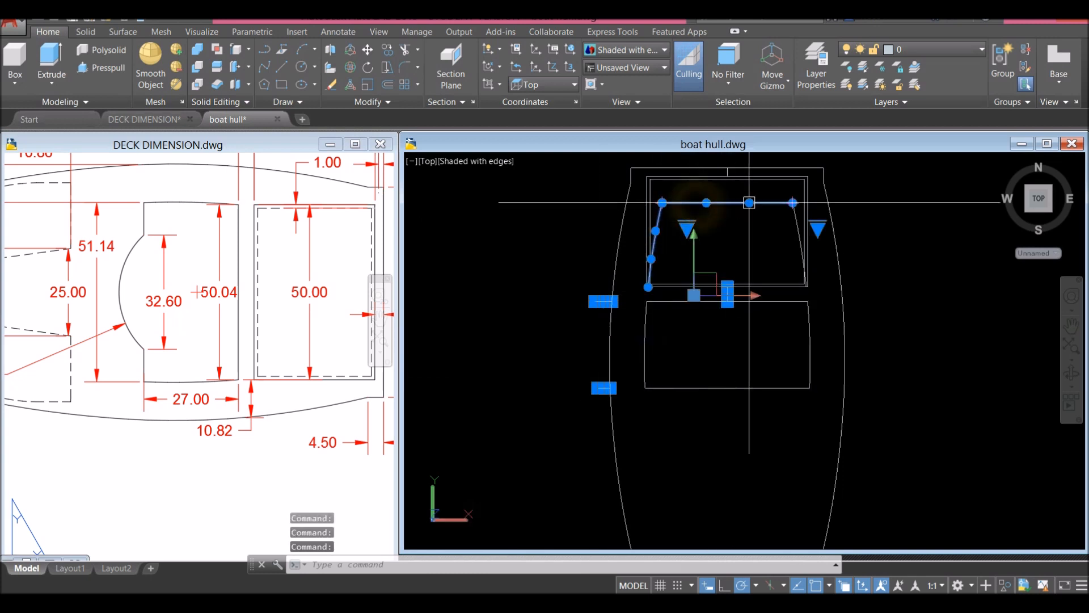
left_click(794, 222)
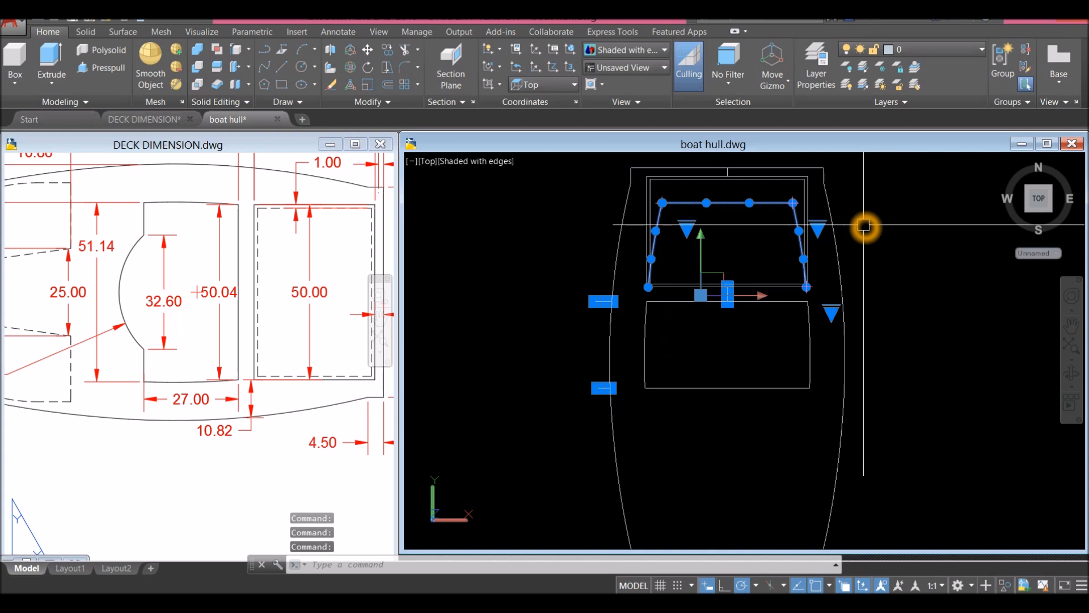
key("Delete")
Step: Join the middle opening's two cross lines and two curved sides into one closed outline
scroll(829, 273, "up", 5)
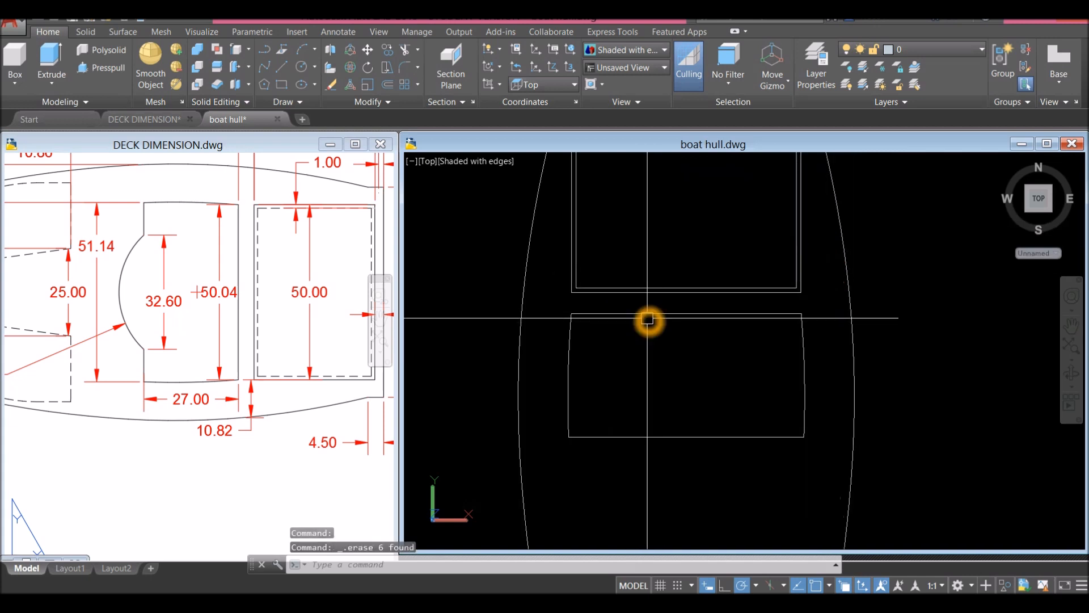
type("join")
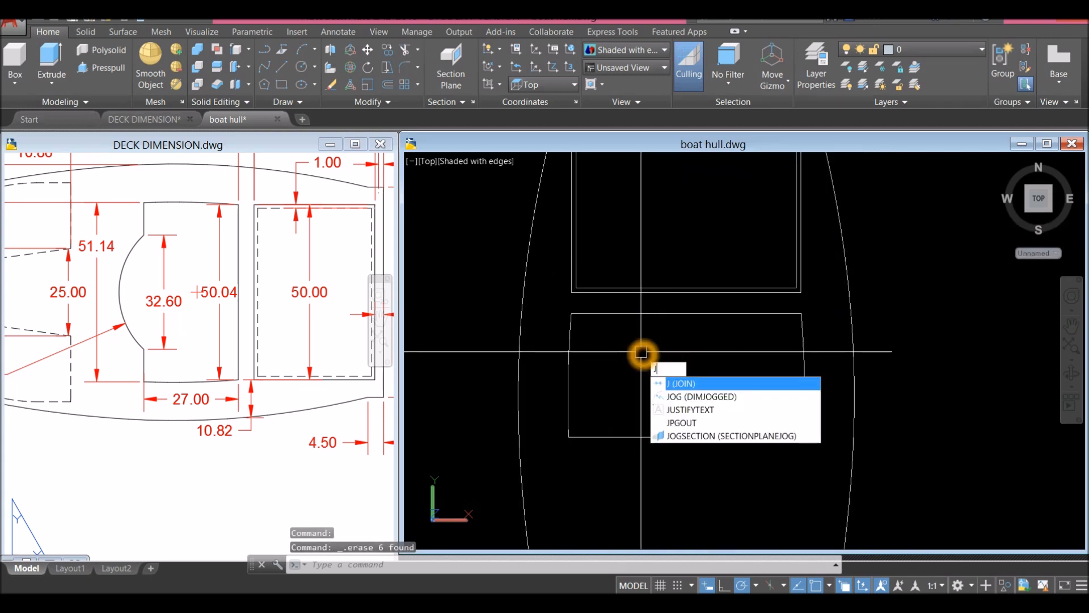
key("Return")
left_click(421, 261)
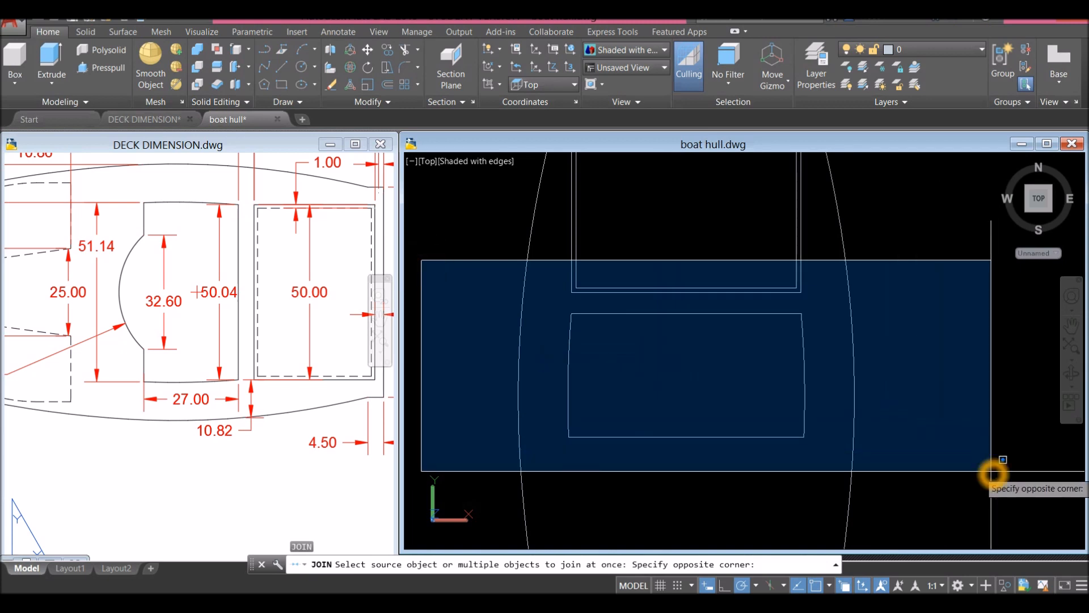
left_click(907, 440)
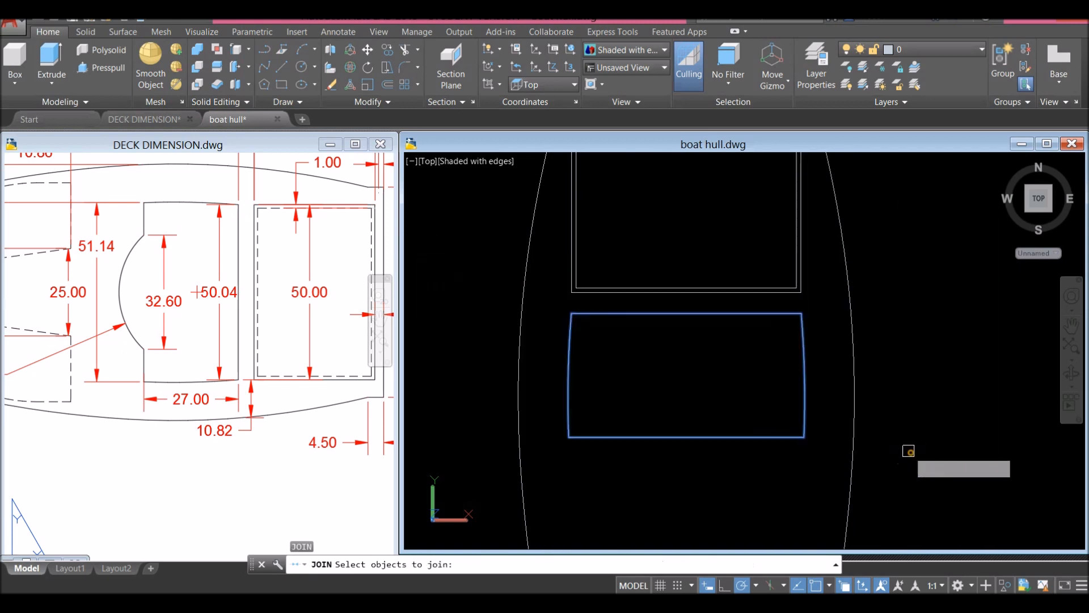
right_click(889, 353)
left_click(802, 346)
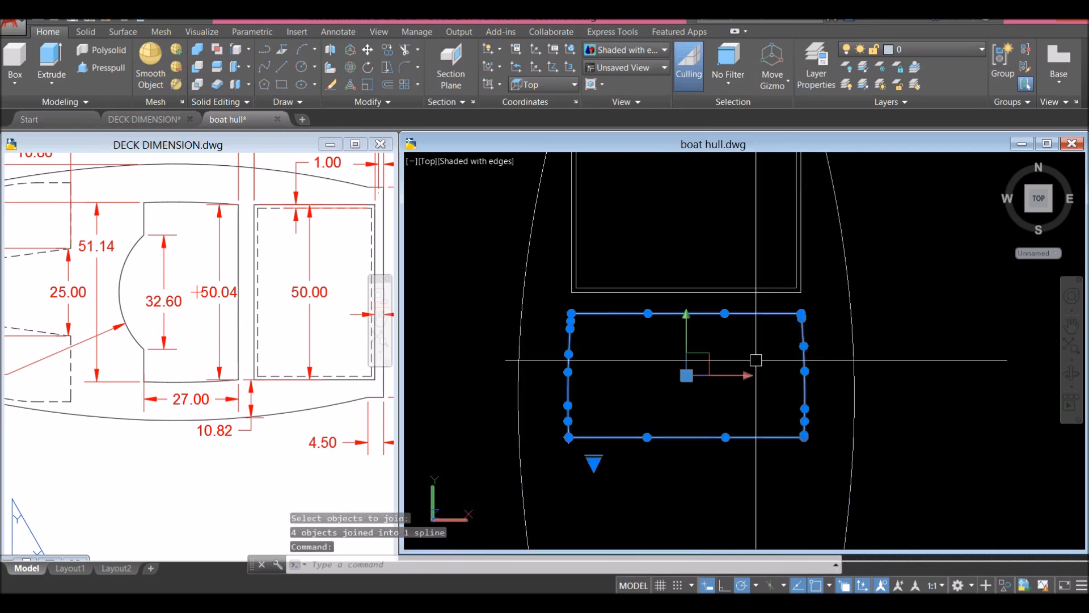
key("Escape")
Step: Draw a horizontal line 32.6 long inside the hull, just ahead of the middle opening
scroll(607, 363, "down", 3)
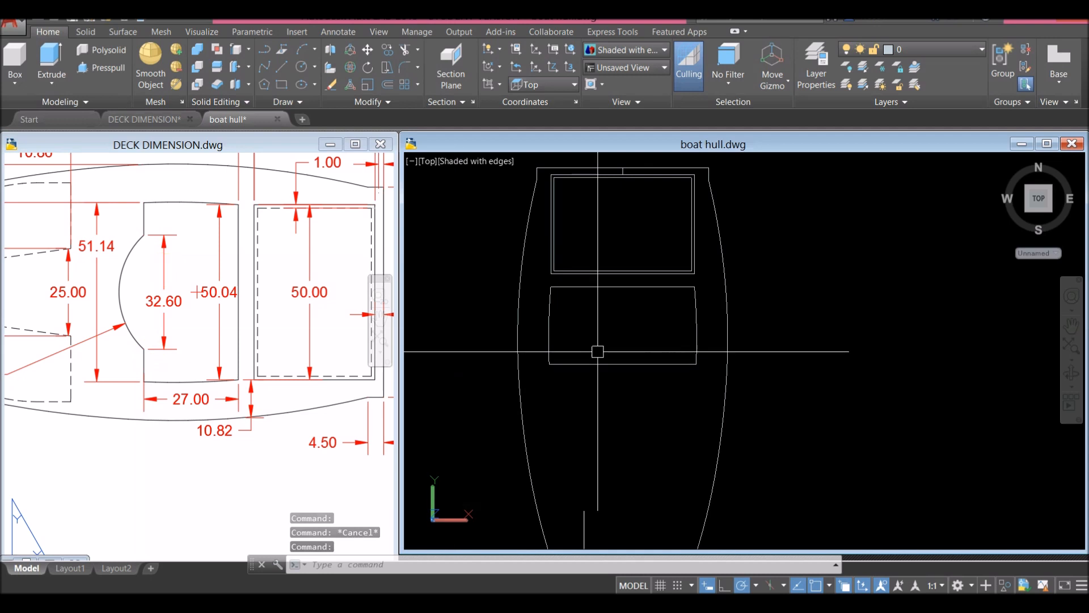
left_click(622, 403)
type("l")
key("Return")
left_click(576, 405)
left_click(689, 407)
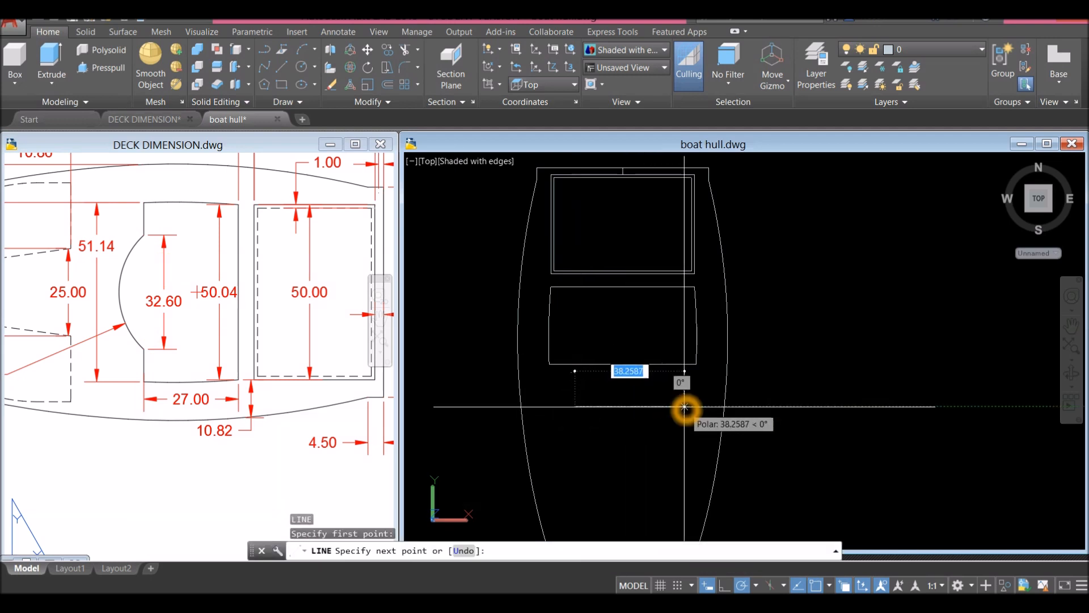
type("32.6")
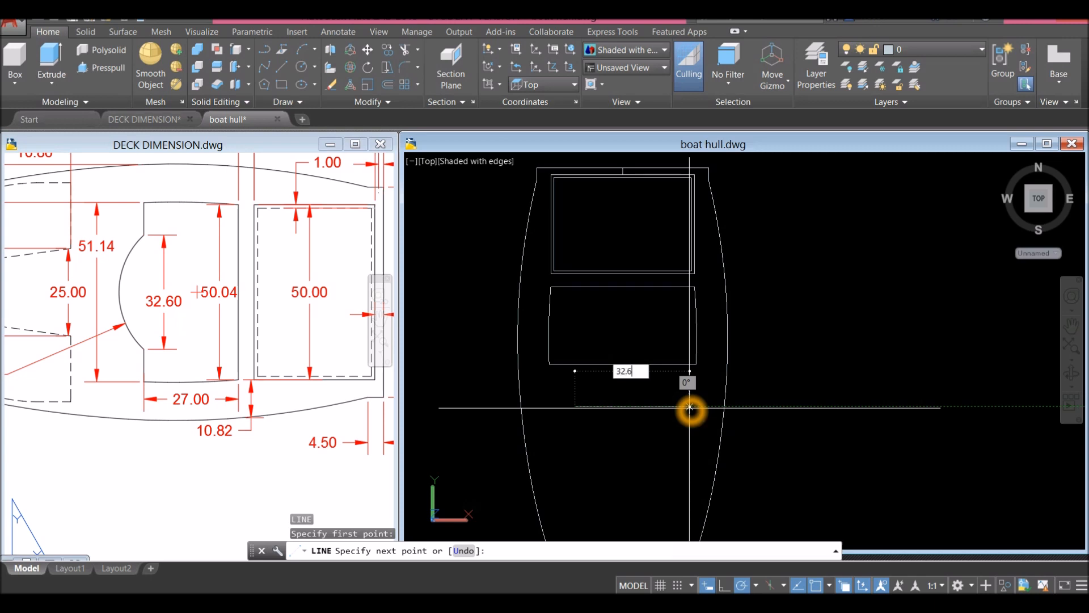
key("Return")
right_click(711, 314)
left_click(740, 321)
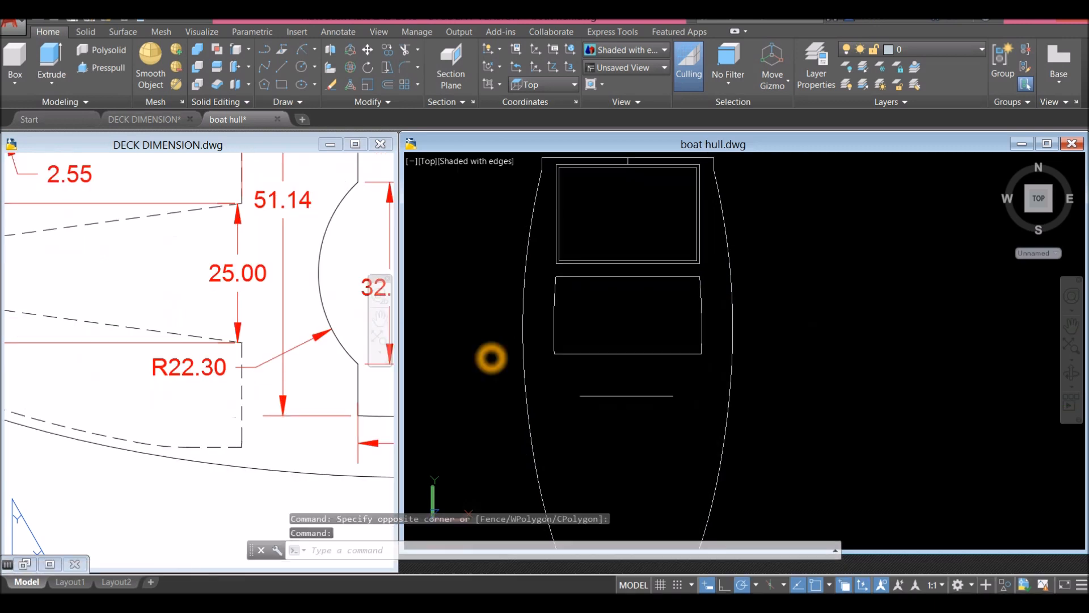
left_click(299, 343)
scroll(299, 343, "down", 2)
mouse_move(299, 343)
middle_mouse_down()
mouse_move(256, 396)
mouse_move(243, 389)
middle_mouse_up()
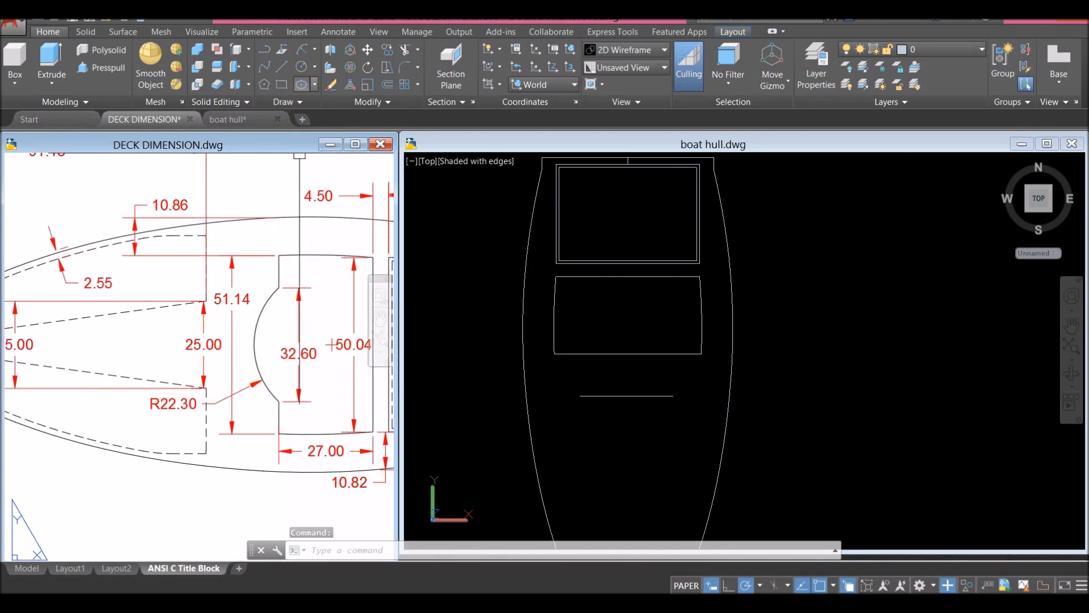
left_click(315, 50)
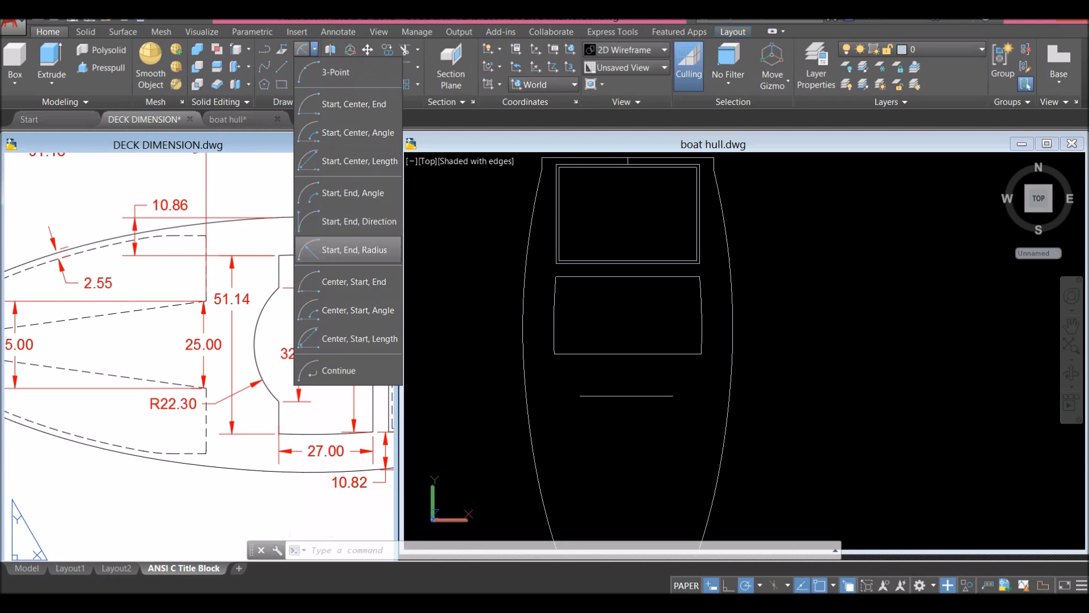
left_click(356, 243)
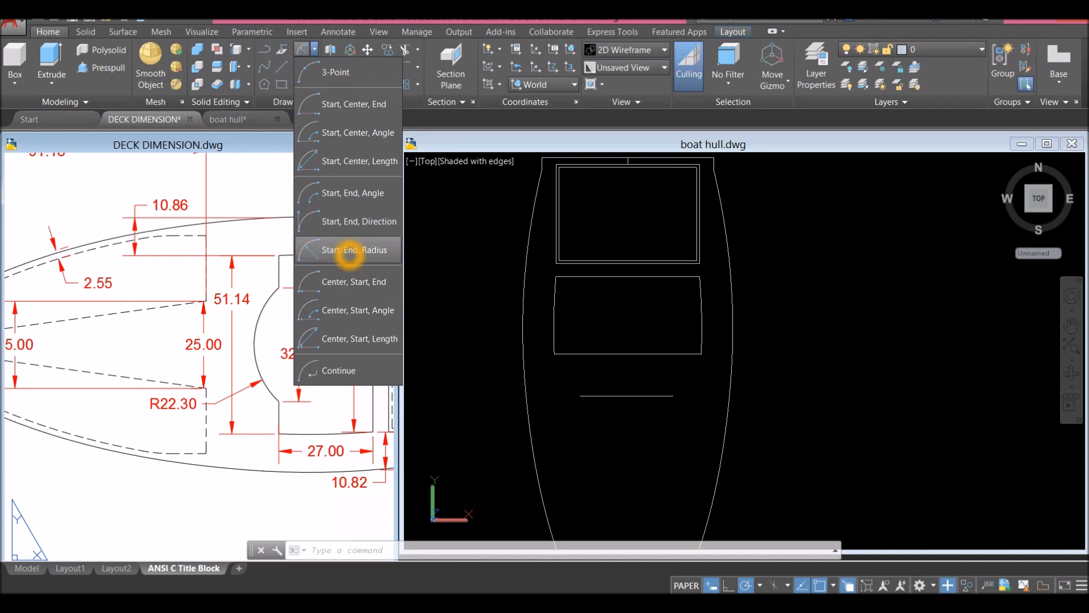
left_click(349, 253)
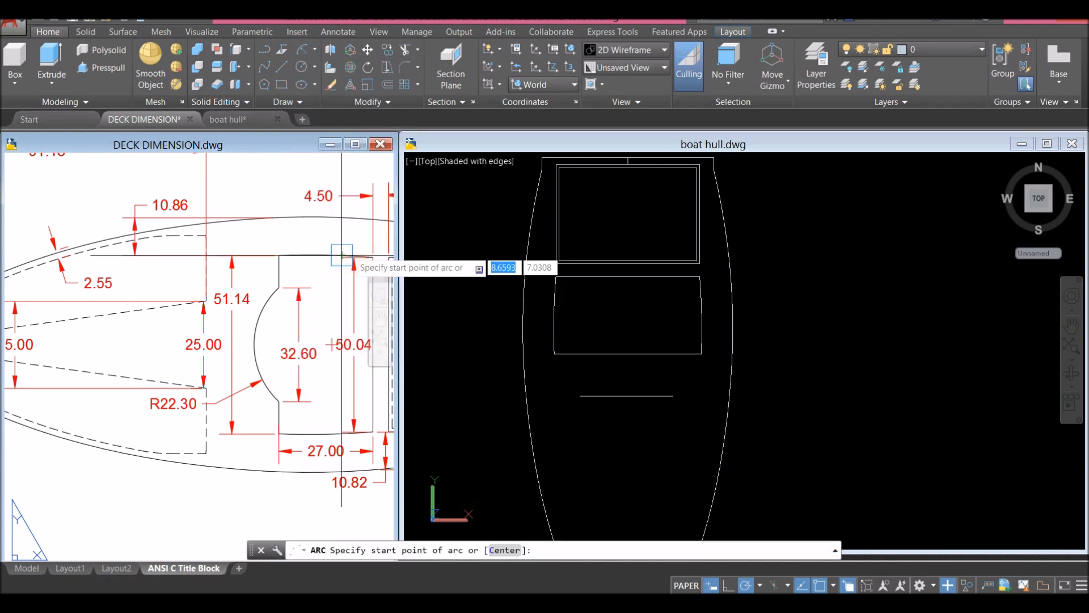
left_click(471, 358)
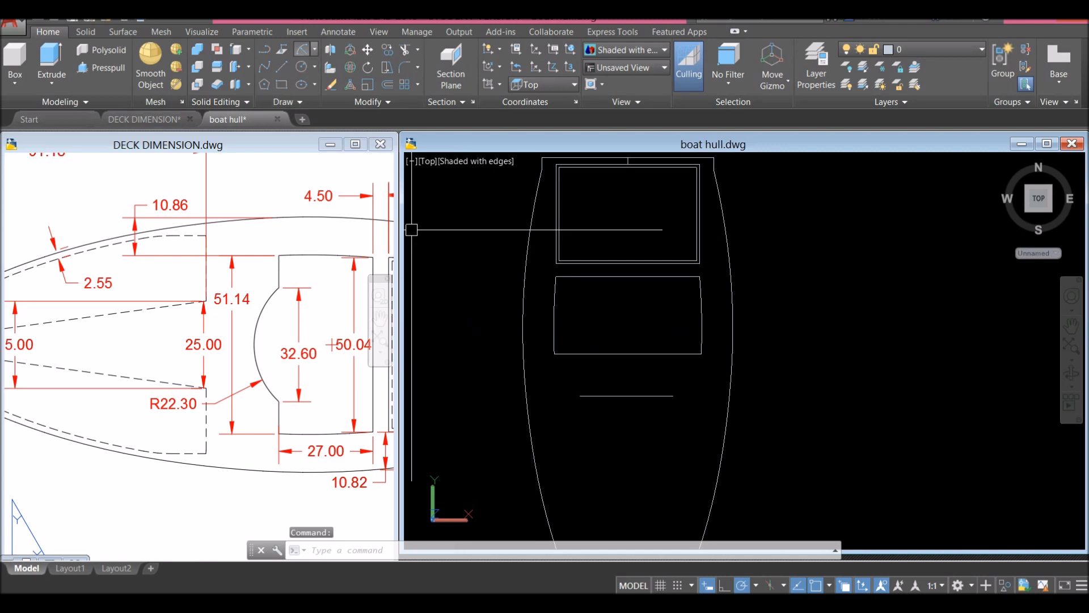
Step: Draw a Start, End, Radius arc between the 32.6 line's endpoints, bulging toward the bow with radius 22.3
left_click(315, 49)
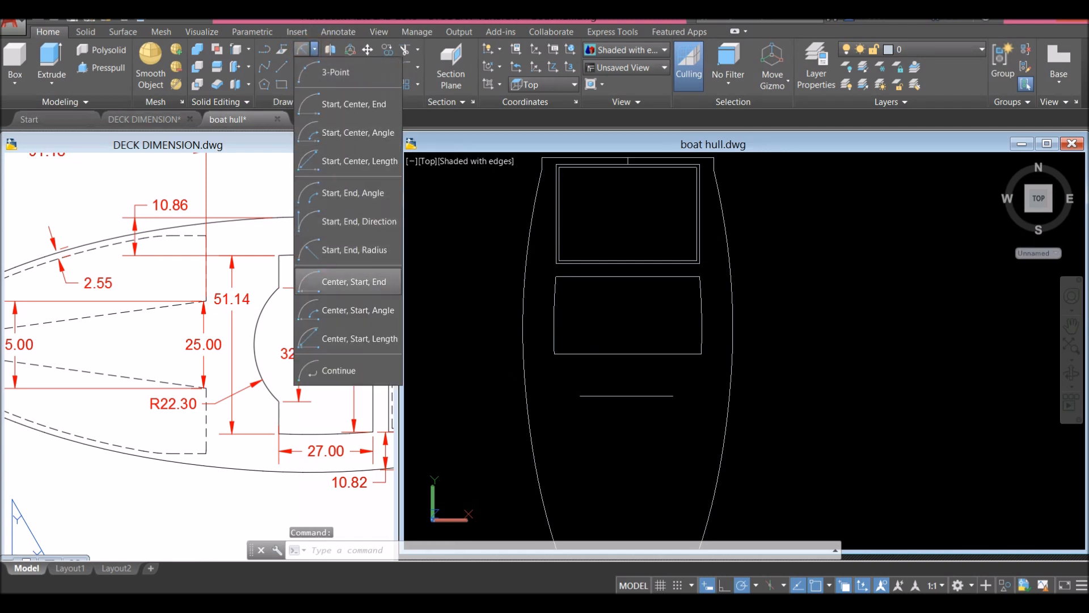
left_click(348, 250)
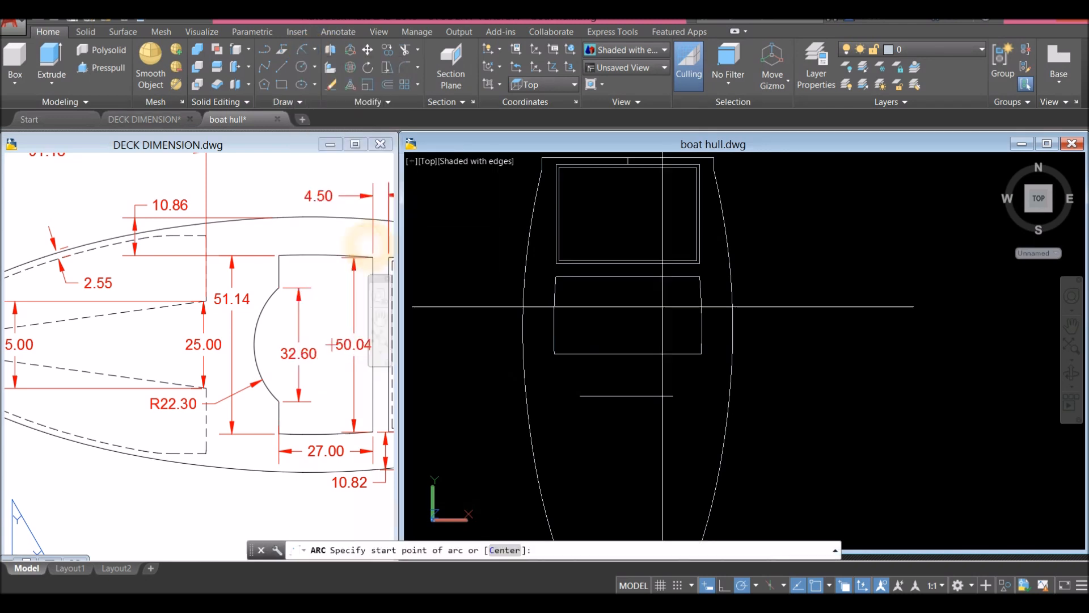
left_click(580, 396)
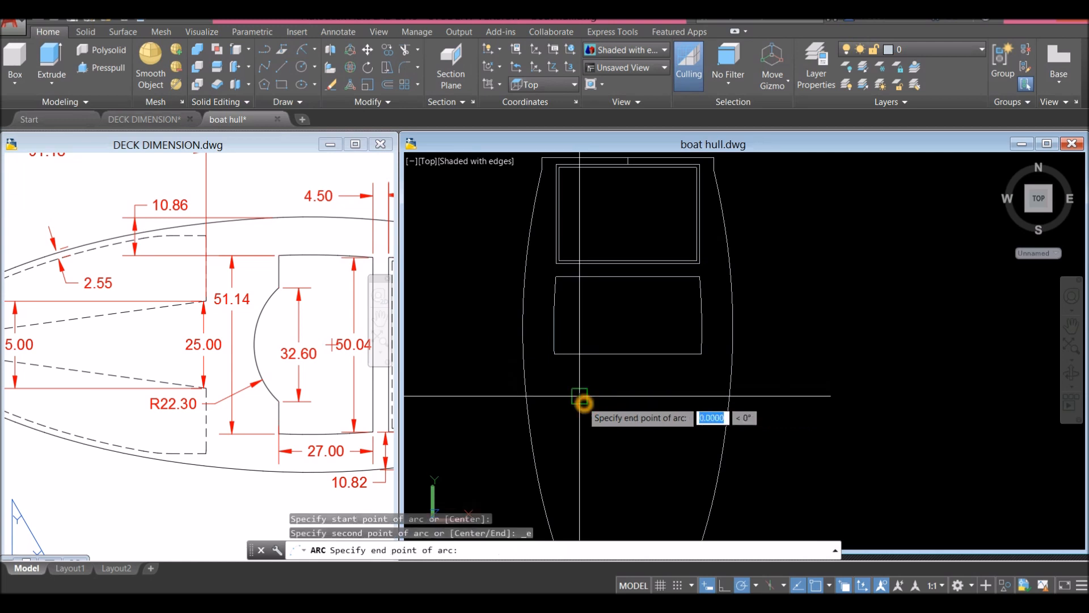
left_click(673, 404)
scroll(636, 412, "up", 3)
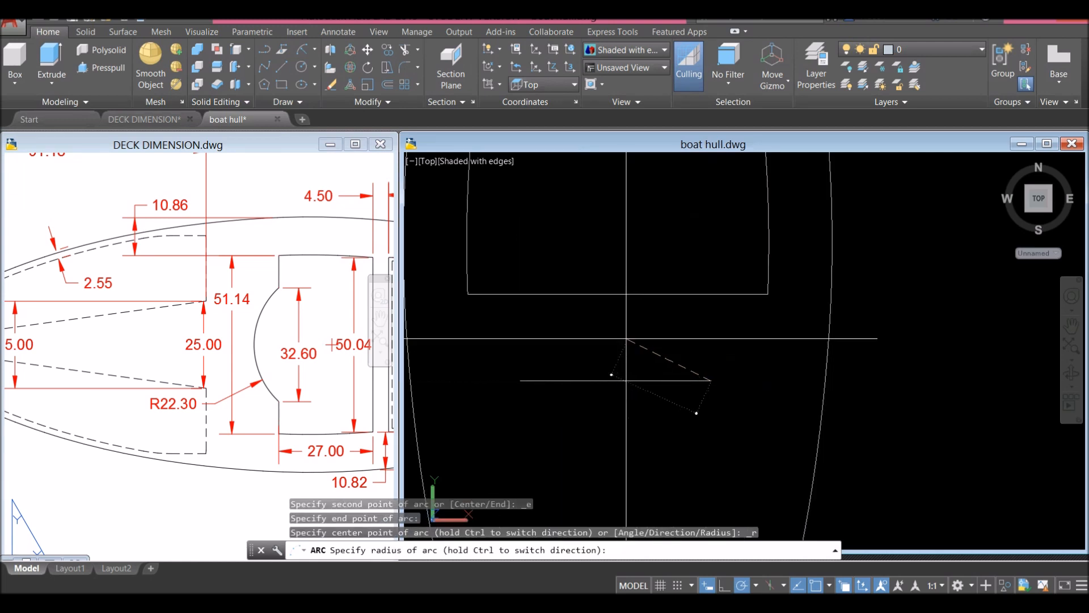
left_click(607, 405)
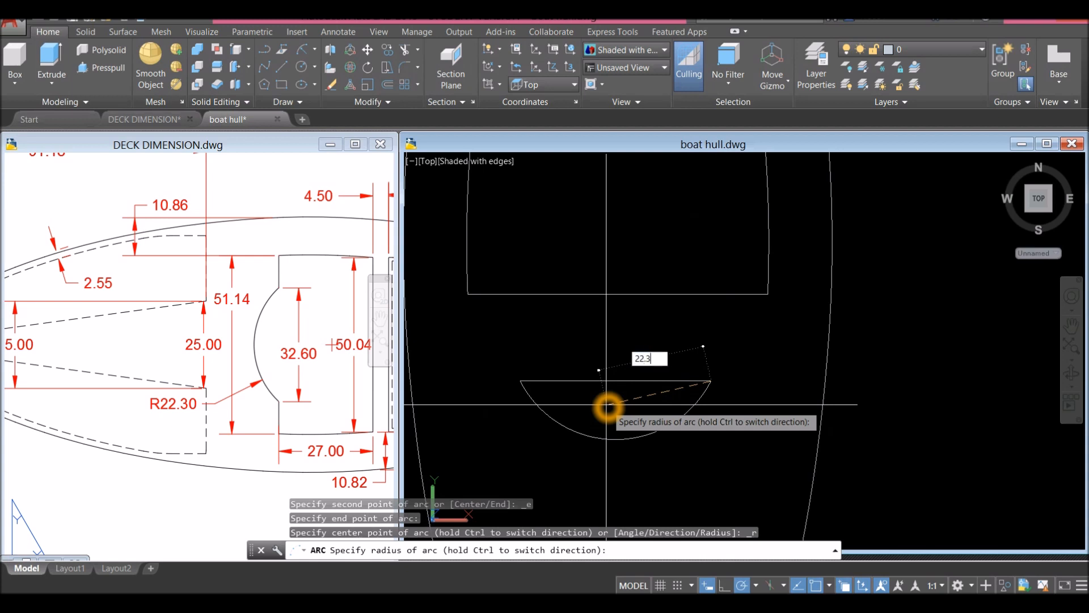
key("Return")
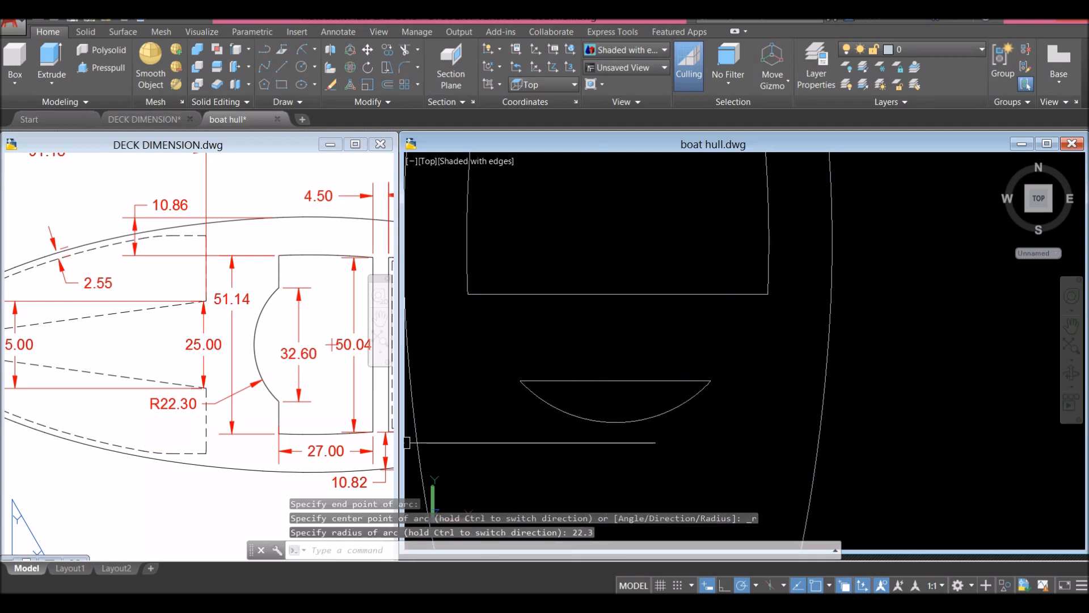
left_click(528, 302)
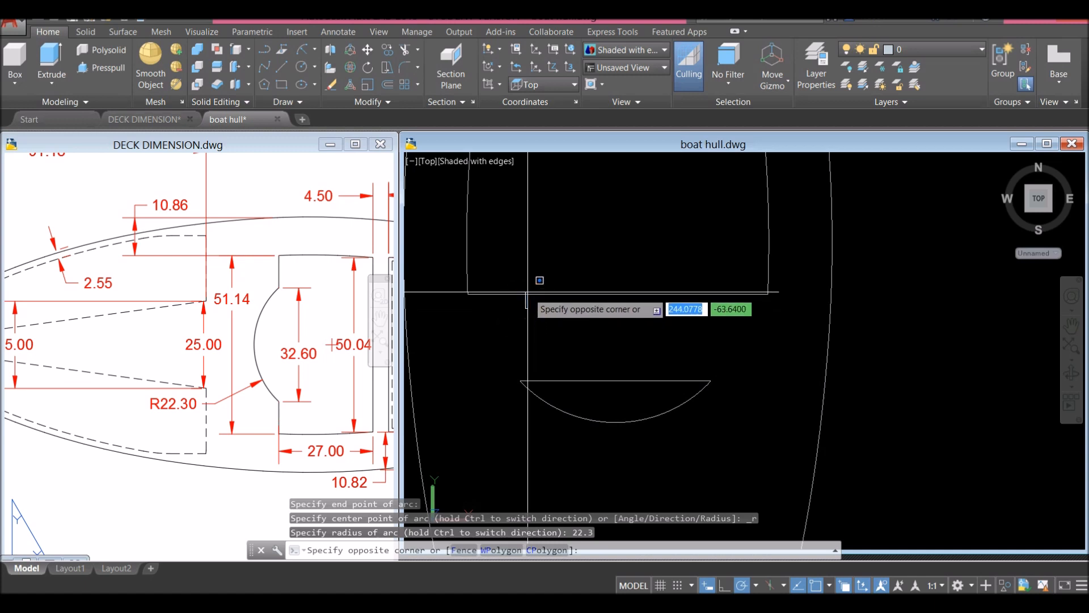
left_click(529, 291)
left_click(537, 290)
key("Escape")
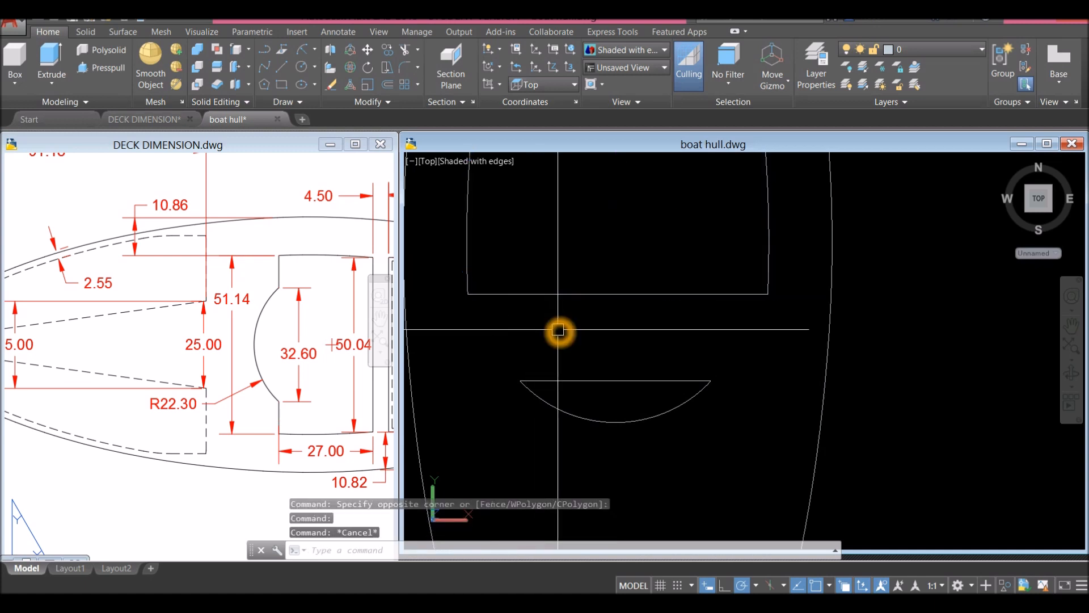
Step: Move the line and arc from the line's midpoint to the point midway between the corners of the middle opening's forward edge
left_click(619, 381)
left_click(607, 423)
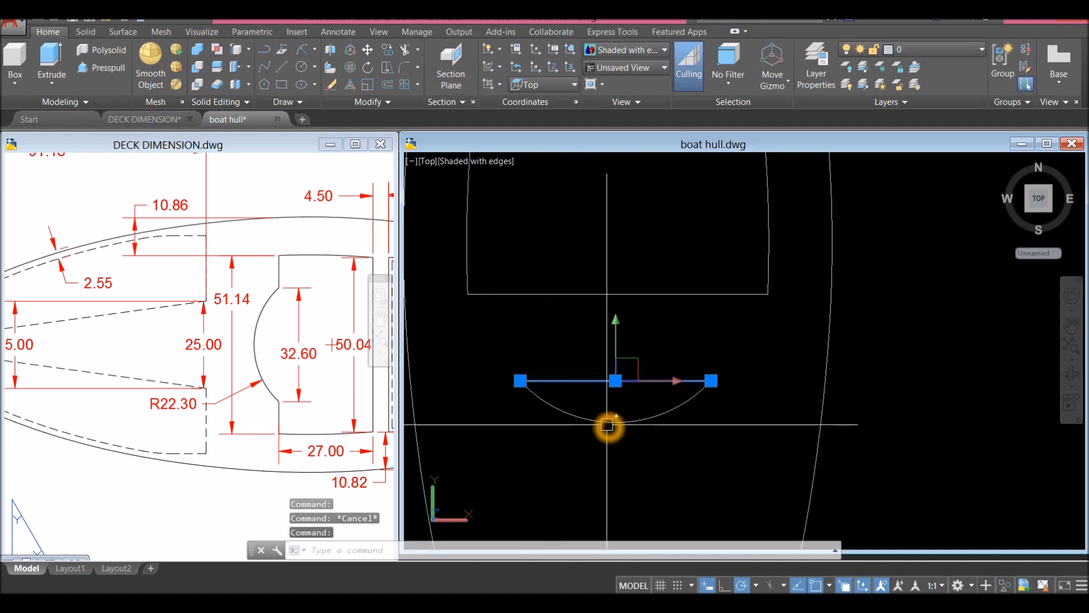
right_click(519, 340)
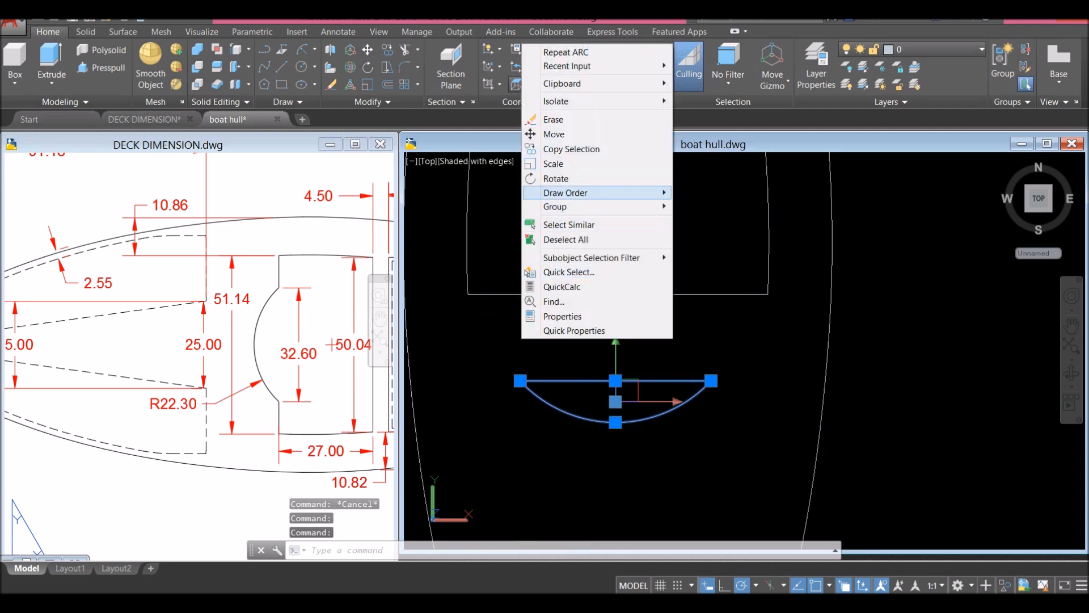
left_click(554, 134)
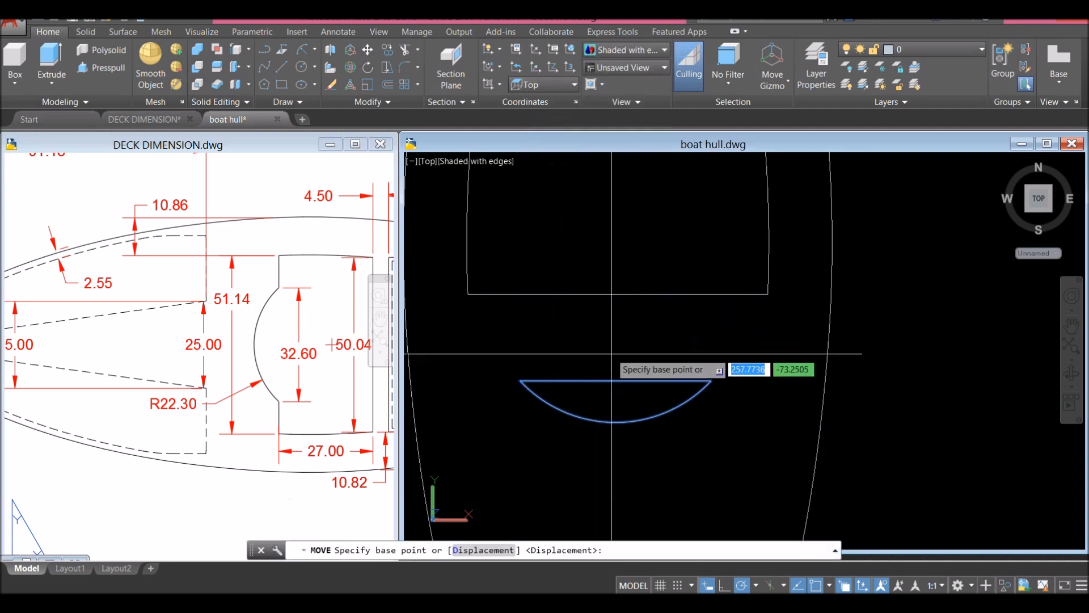
left_click(619, 380)
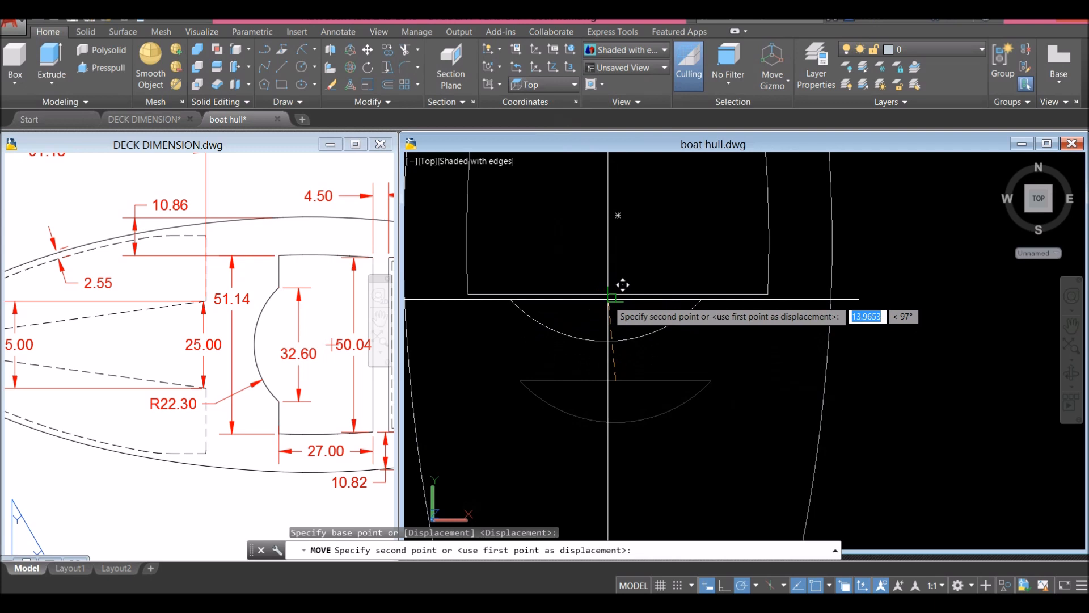
right_click(613, 296, "shift")
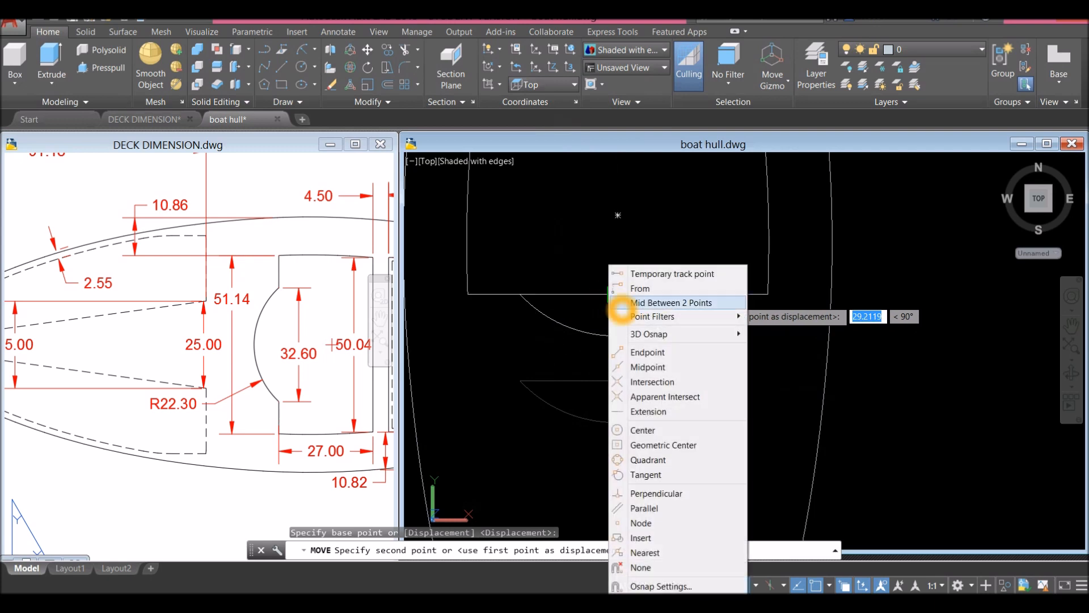
mouse_move(627, 315)
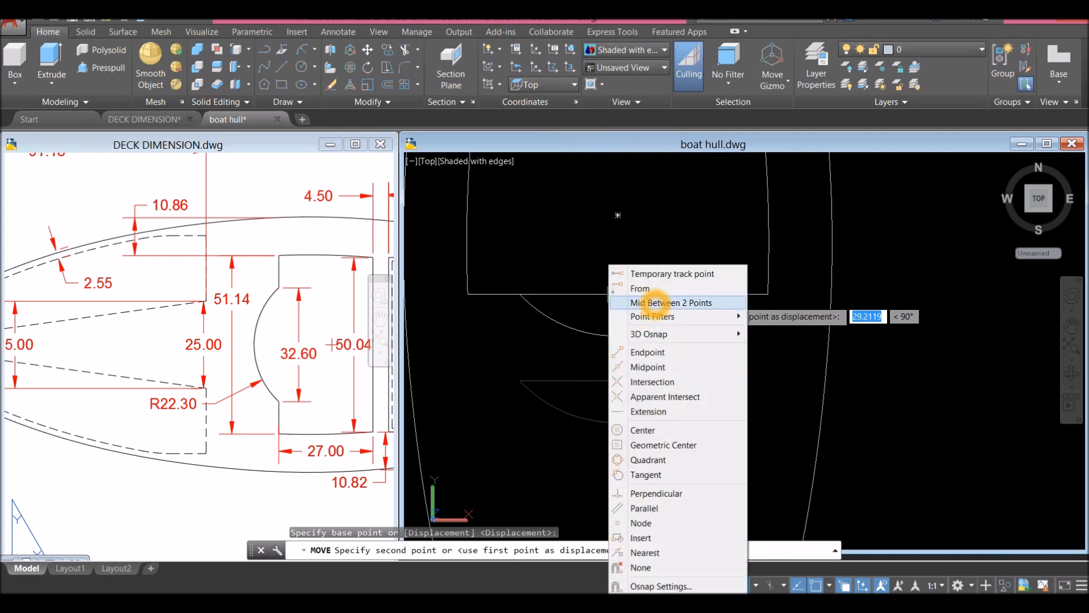
left_click(657, 303)
left_click(470, 299)
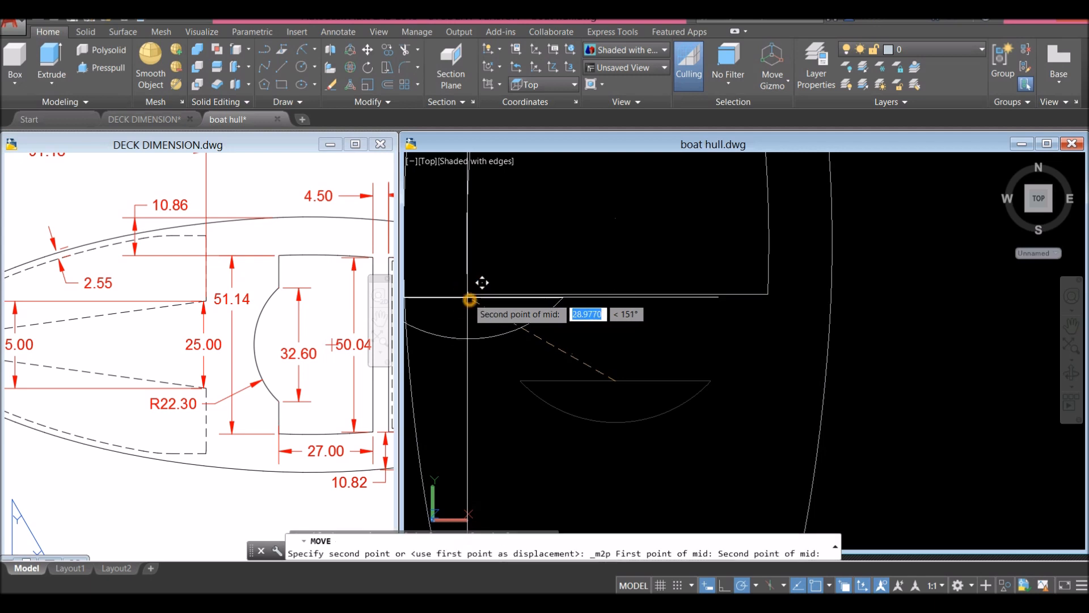
left_click(767, 299)
Step: Erase the arc's chord line and trim the middle opening's forward edge between the arc's ends
left_click(613, 300)
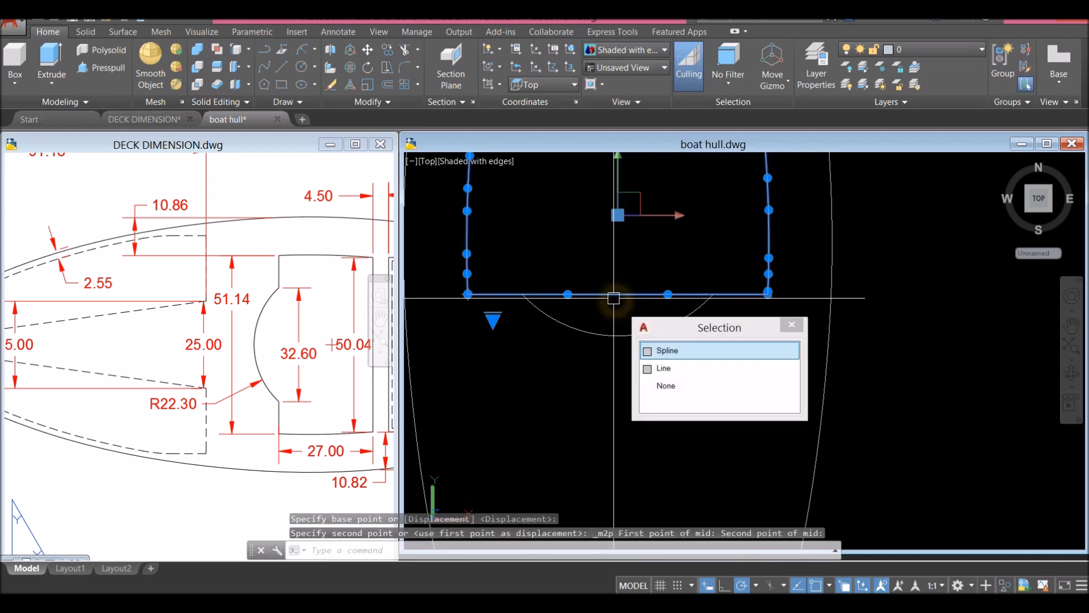
left_click(664, 368)
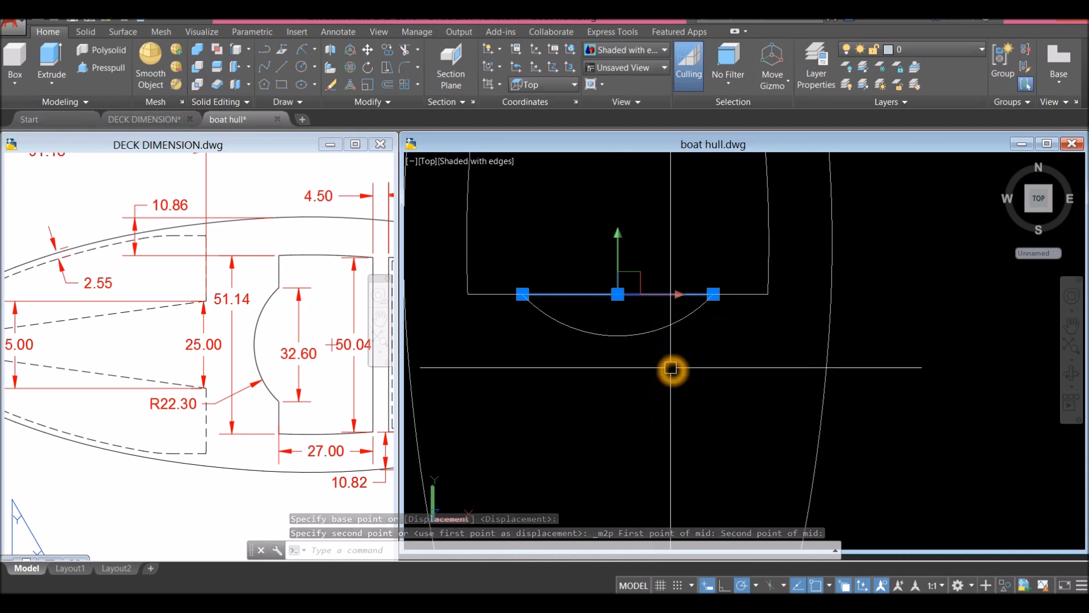
key("Delete")
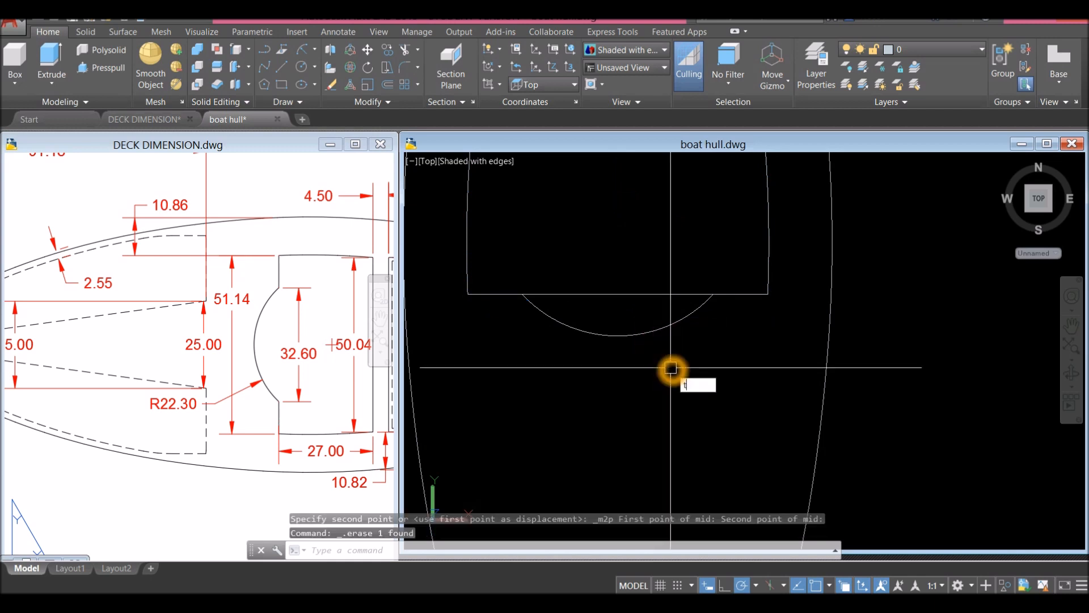
key("Return")
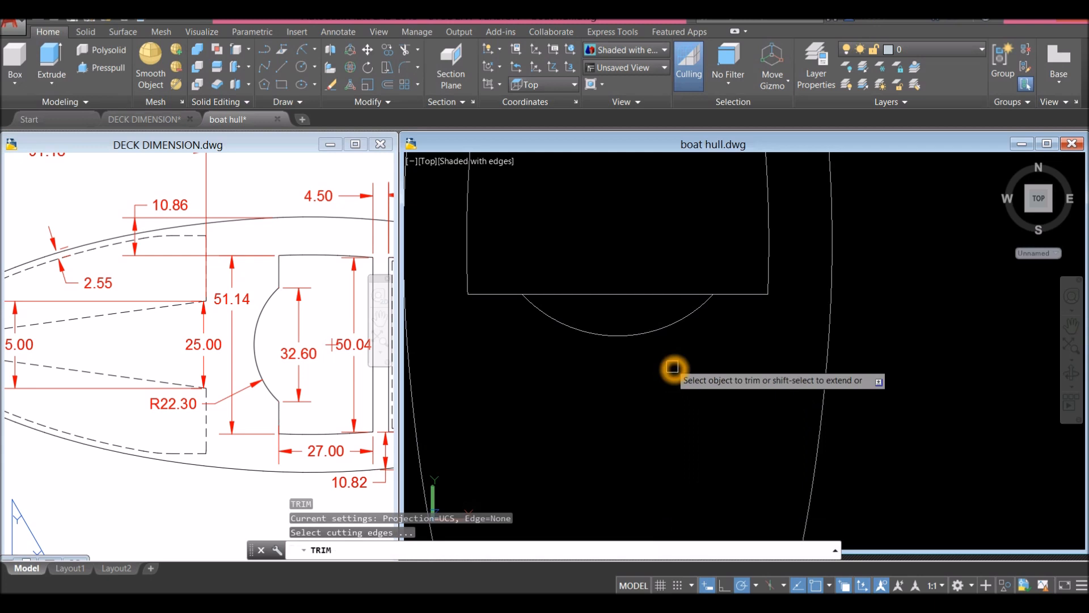
key("Return")
right_click(602, 253)
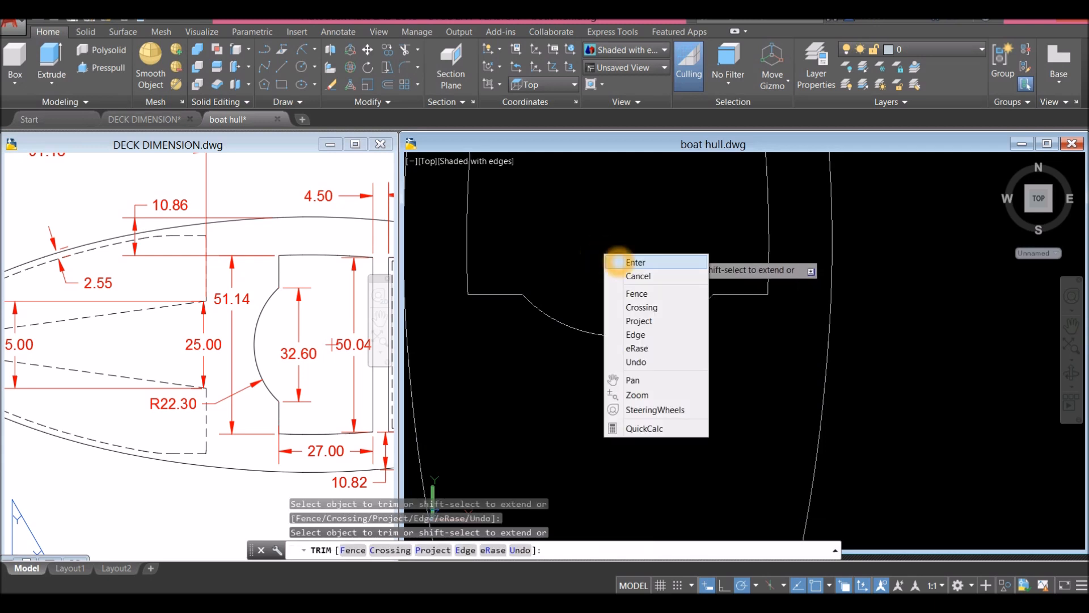
left_click(621, 258)
Step: Join the middle opening's outline, the leftover forward edge piece and the arc into one closed outline
scroll(604, 293, "down", 3)
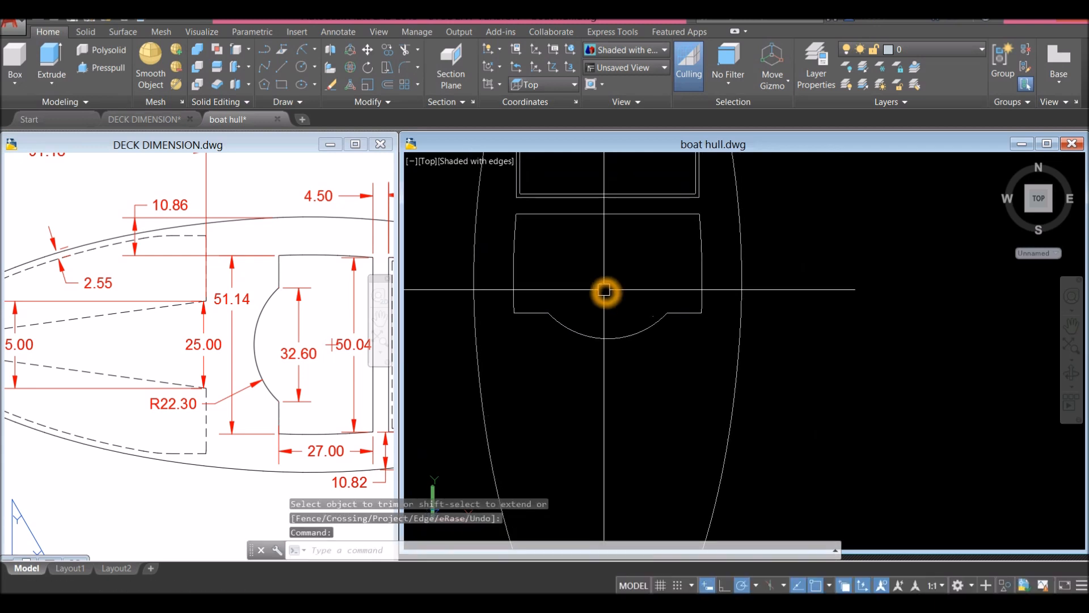
type("j")
key("Return")
left_click(514, 289)
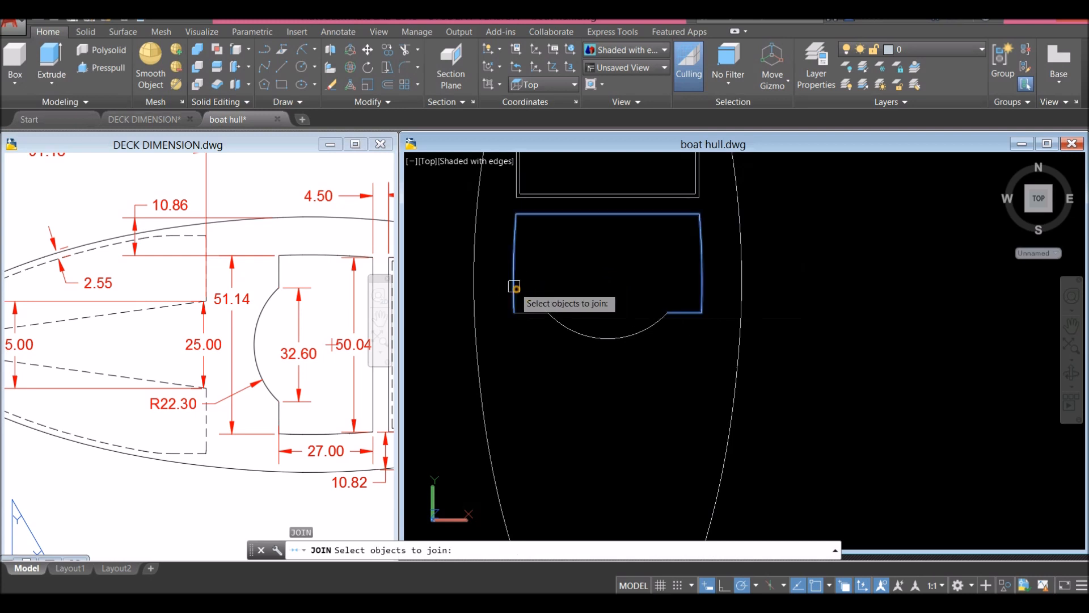
left_click(536, 317)
left_click(563, 325)
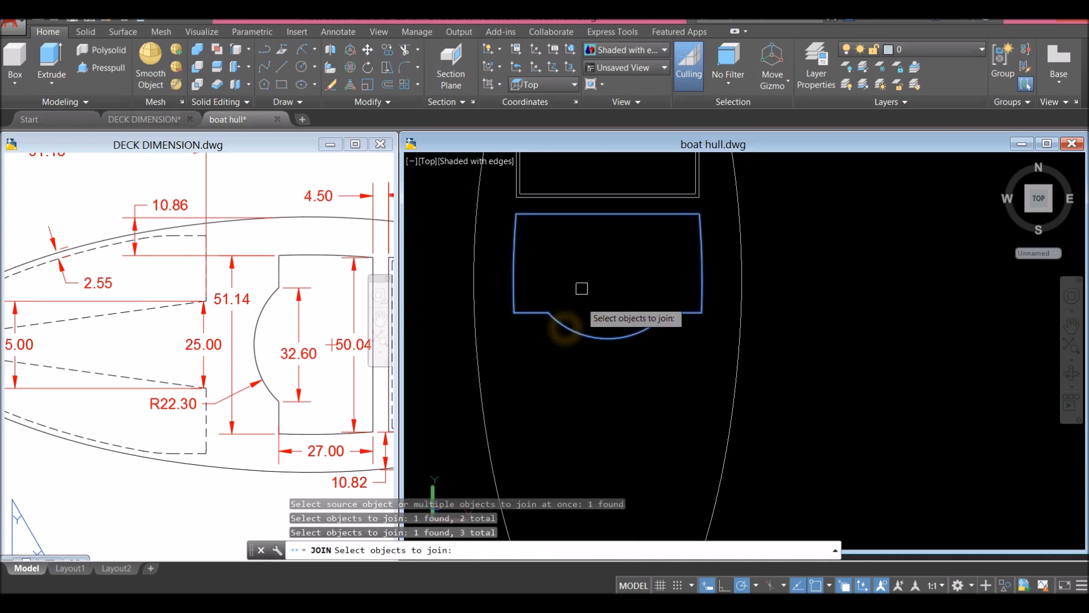
key("Return")
left_click(518, 271)
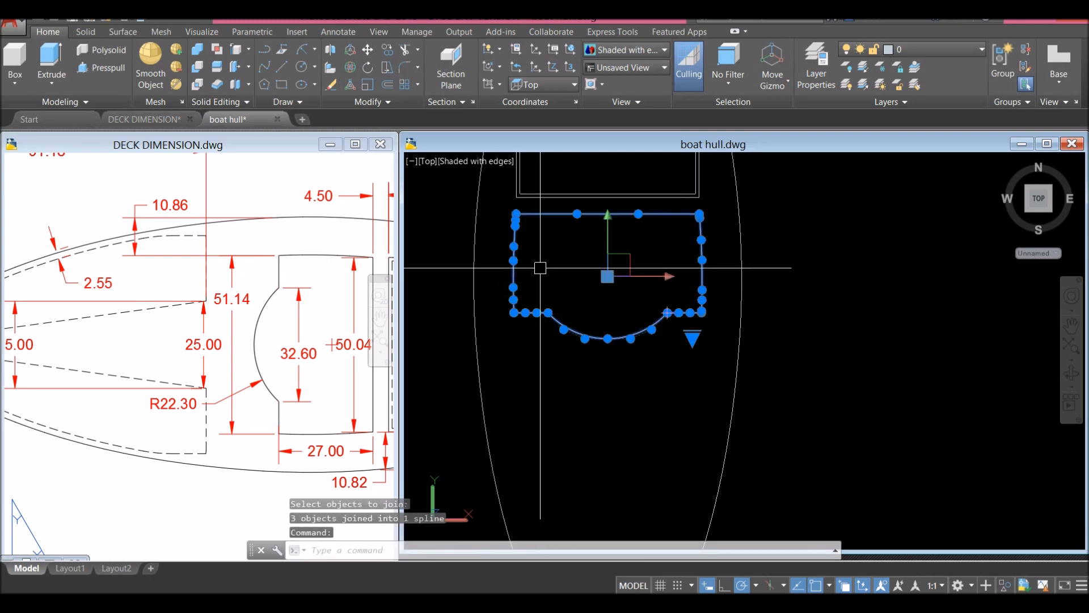
key("Escape")
Step: Examine the bow recesses in the deck drawing and on the finished 3D deck model in DECK DIMENSION.dwg
left_click(244, 374)
scroll(245, 367, "down", 2)
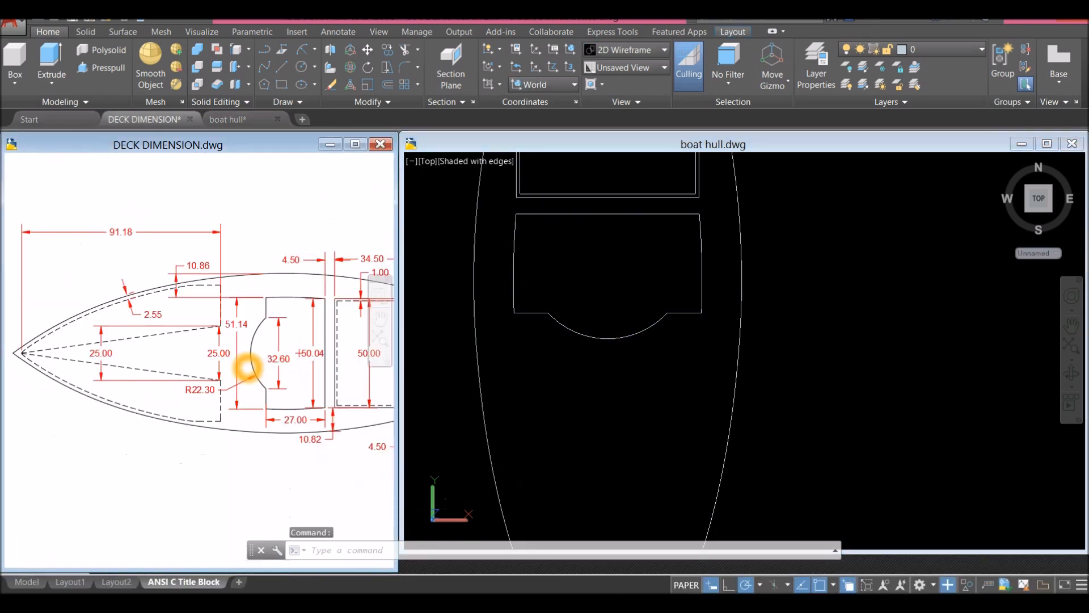
middle_click_drag(246, 367, 289, 341)
scroll(290, 341, "down", 2)
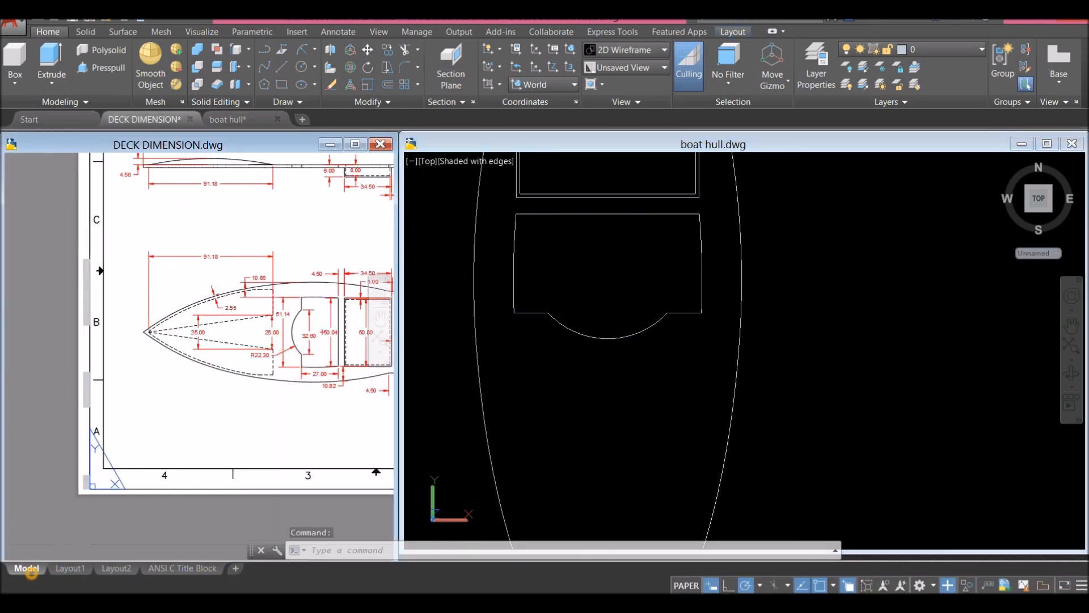
left_click(26, 567)
middle_click_drag(127, 416, 296, 395)
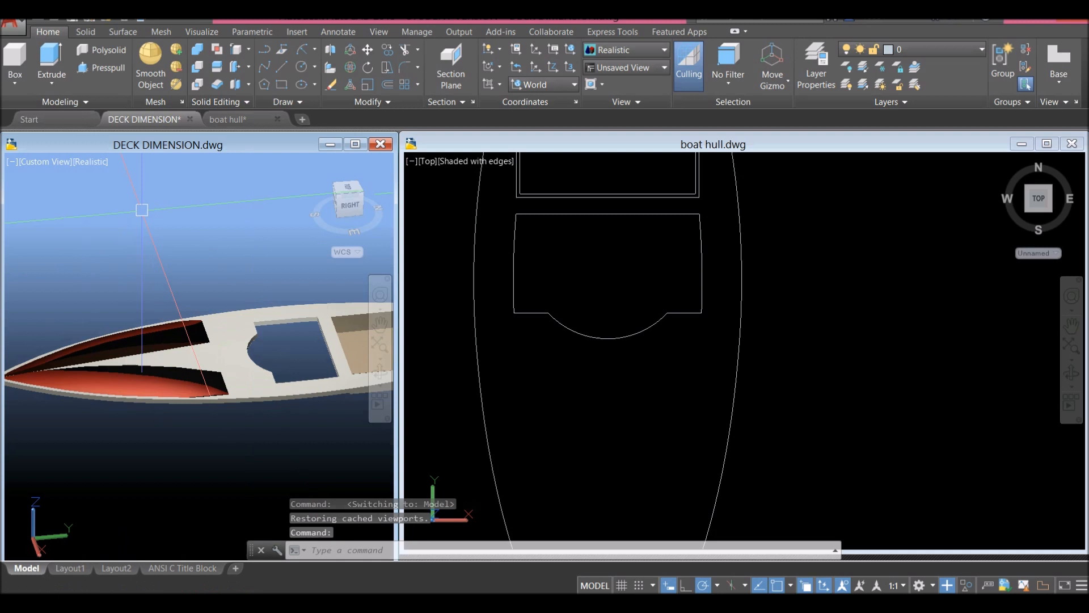
left_click(132, 385)
left_click(144, 333)
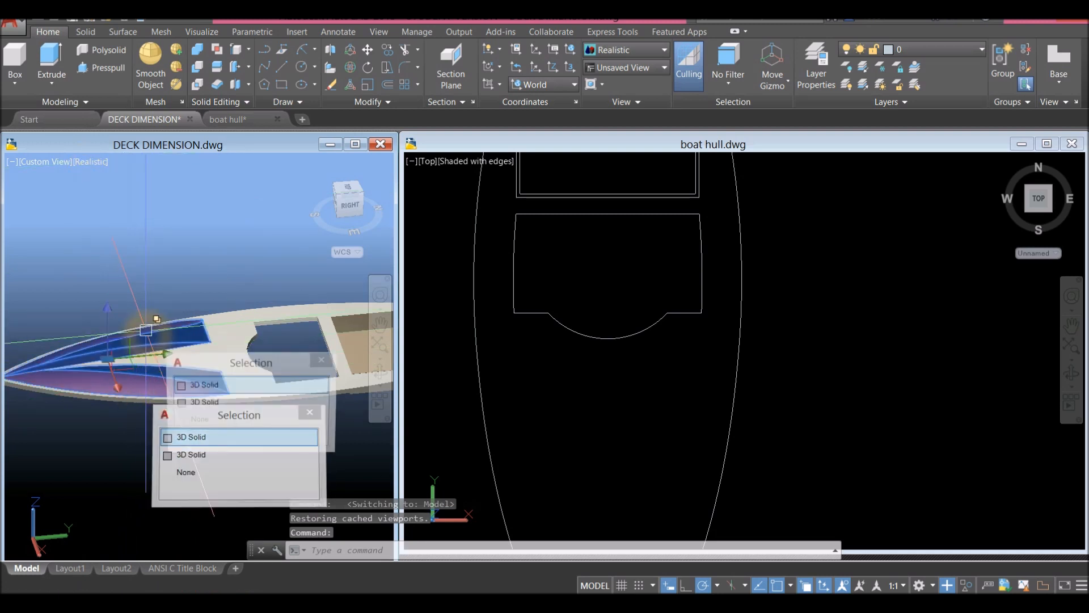
left_click(198, 421)
Step: Return to the ANSI C Title Block layout and examine the bow recess dimensions in the deck's plan view
left_click(182, 568)
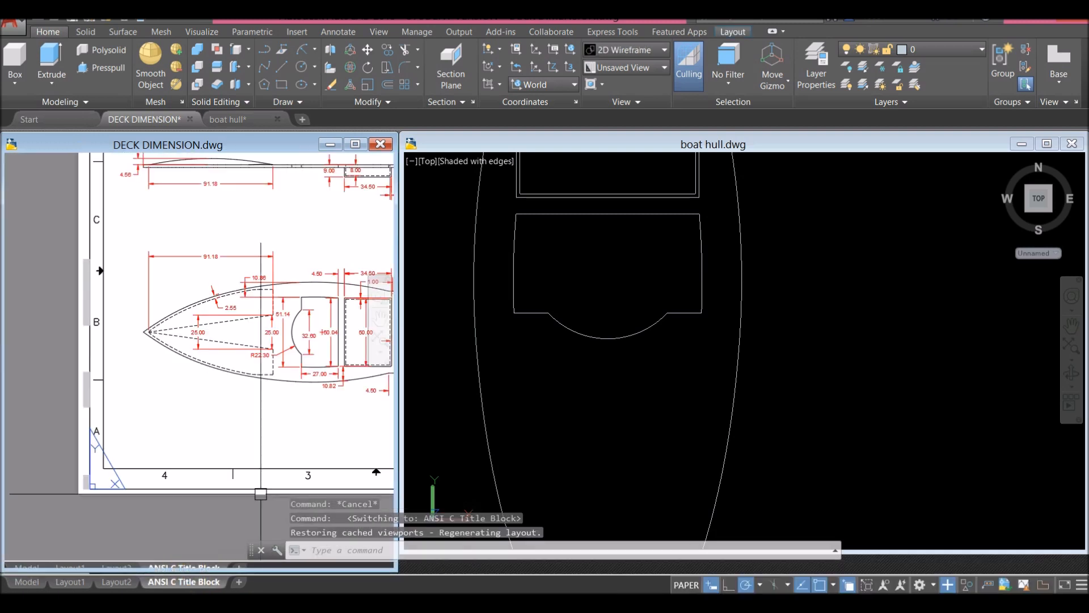
left_click(293, 399)
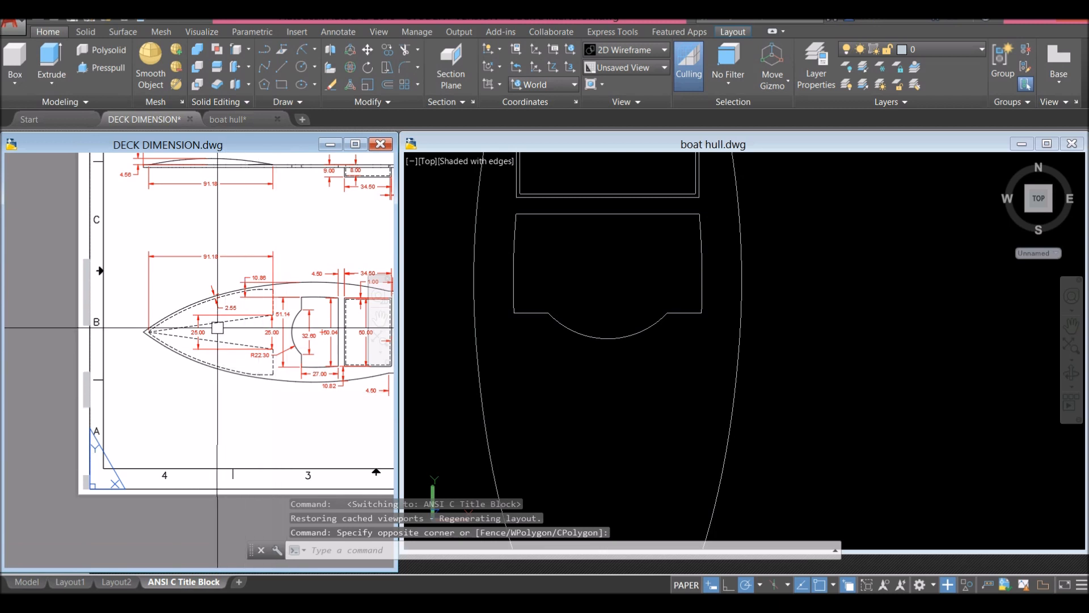
scroll(216, 311, "up", 4)
scroll(219, 267, "up", 3)
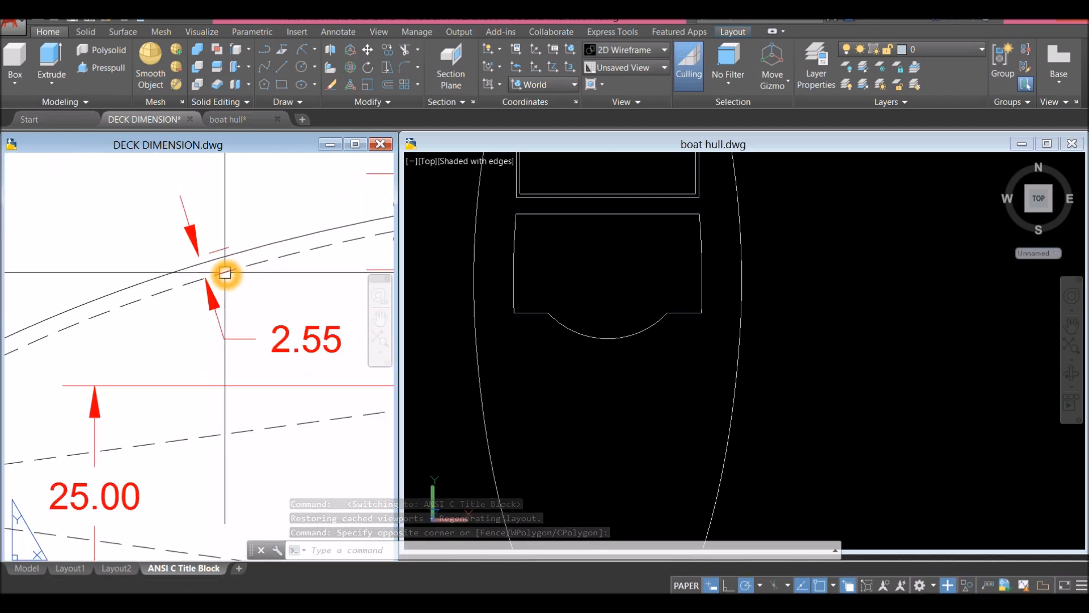
scroll(233, 306, "down", 4)
middle_click_drag(236, 303, 207, 308)
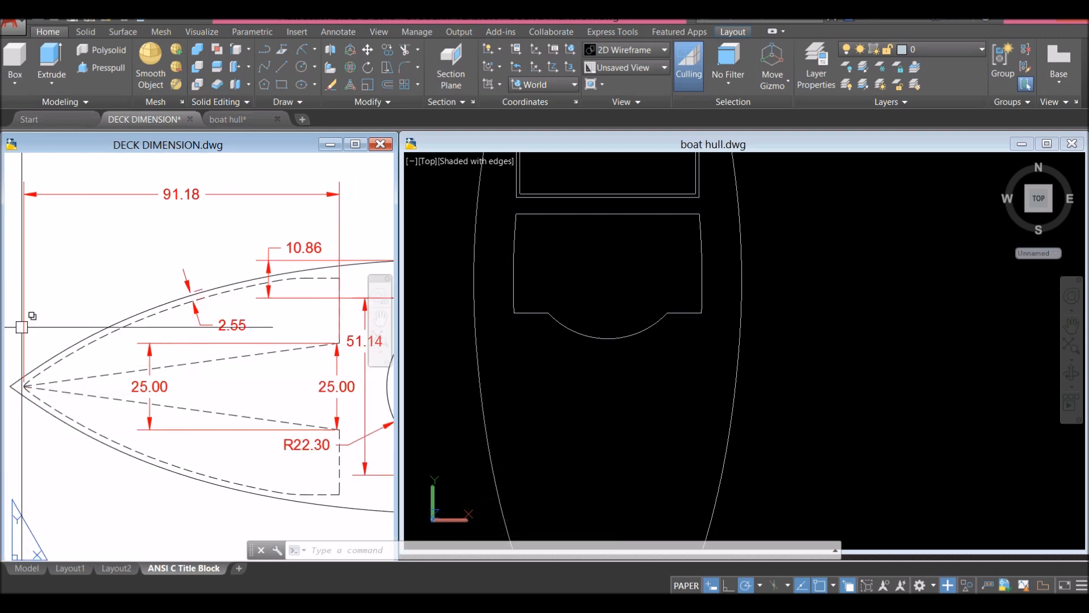
Step: In boat hull.dwg, draw a 91.18 line from the bow tip straight toward the stern along the deck's centerline
left_click(610, 369)
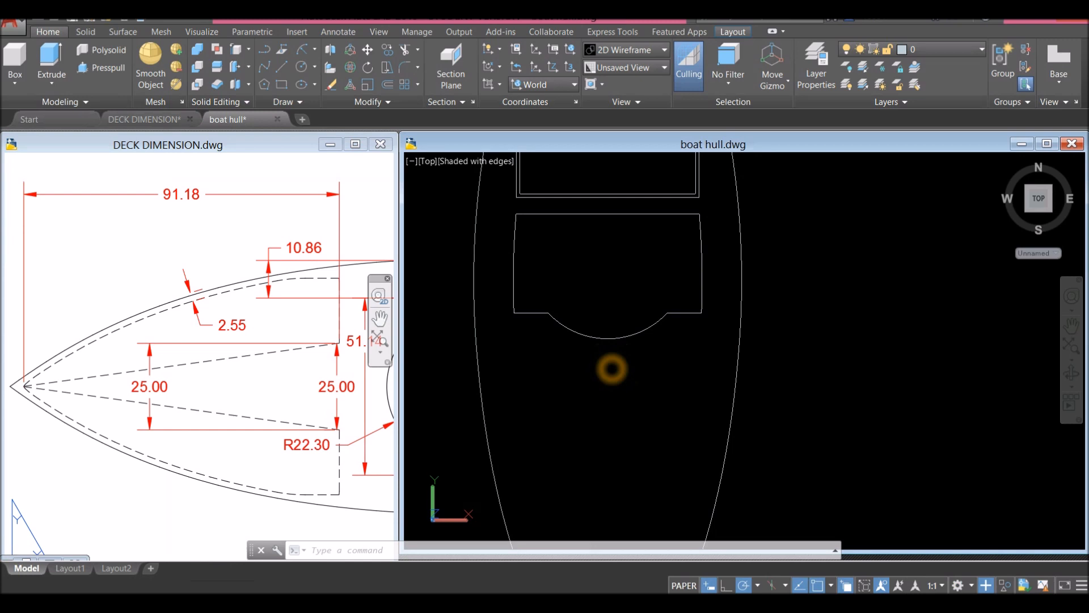
scroll(623, 357, "down", 2)
scroll(614, 320, "down", 2)
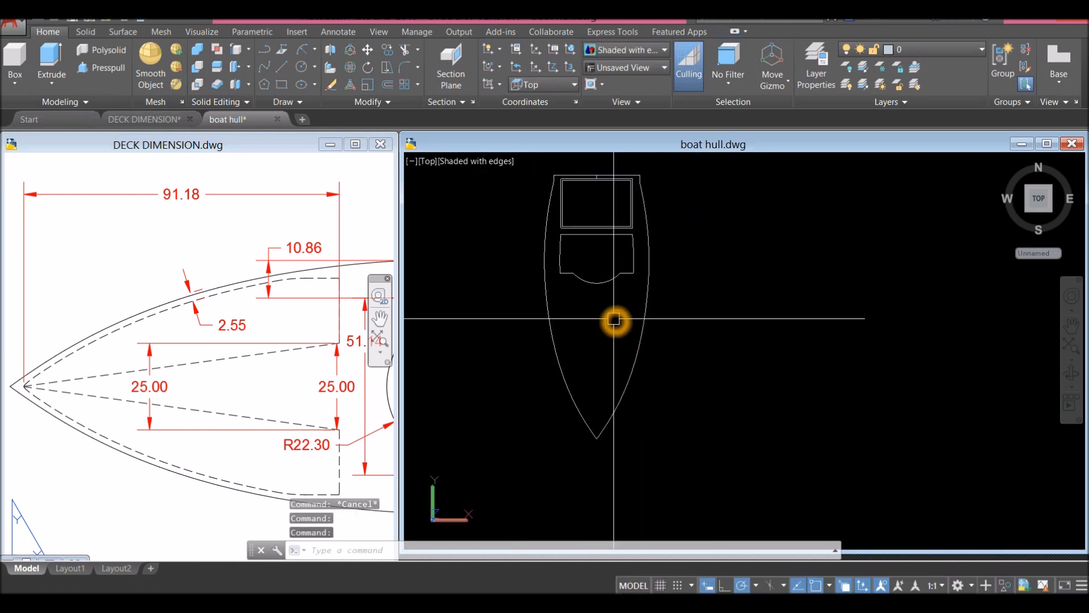
type("l")
key("Return")
scroll(562, 426, "up", 5)
right_click(559, 425, "shift")
left_click(607, 182)
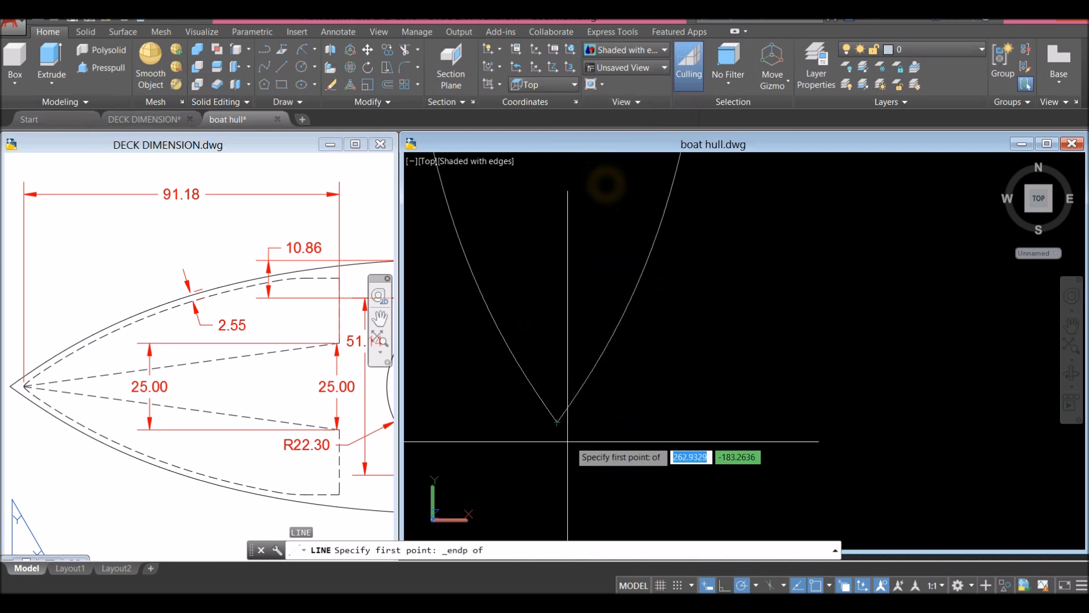
right_click(560, 422, "shift")
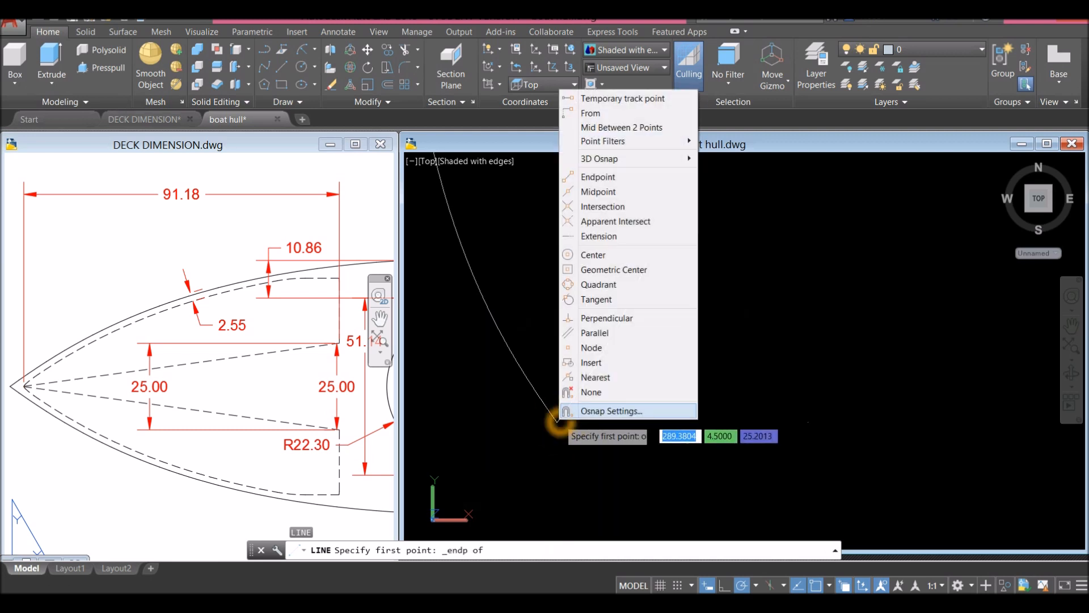
left_click(597, 177)
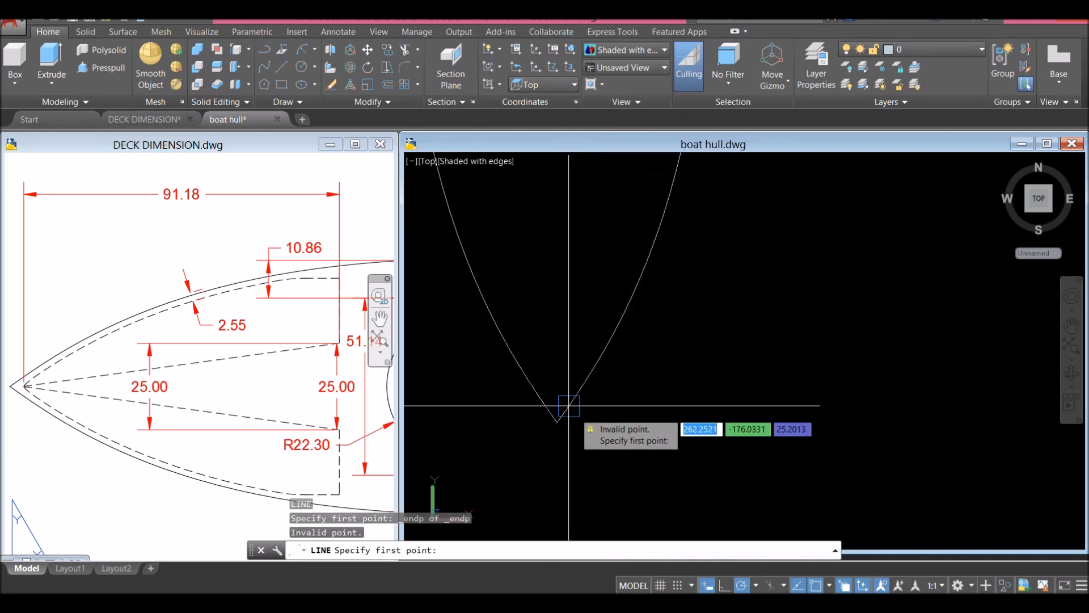
left_click(557, 421)
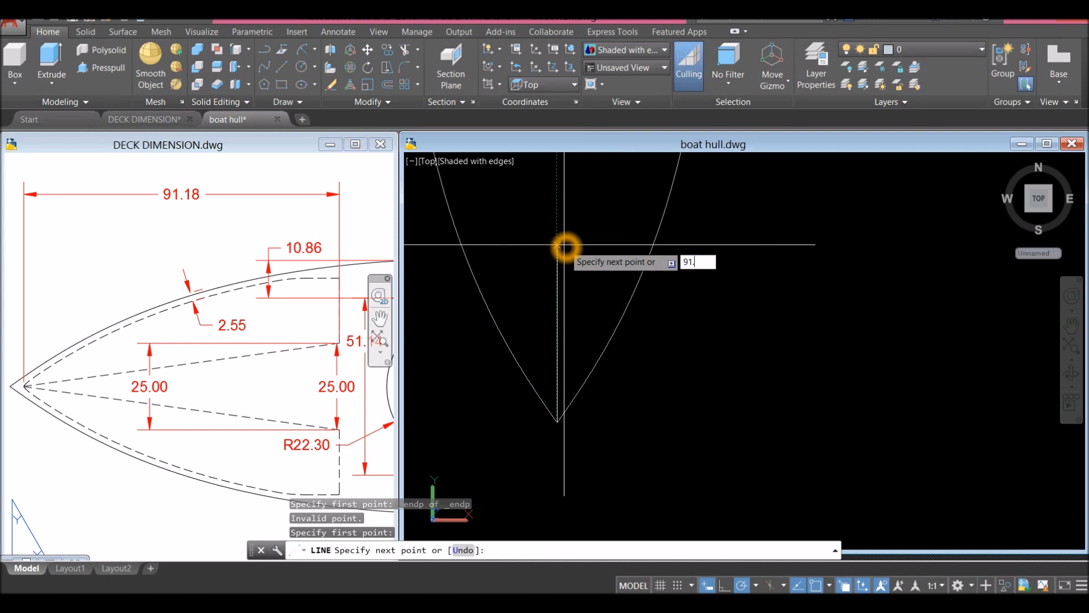
key("Return")
right_click(597, 221)
left_click(609, 229)
scroll(608, 249, "down", 4)
middle_click_drag(607, 249, 609, 286)
key("Escape")
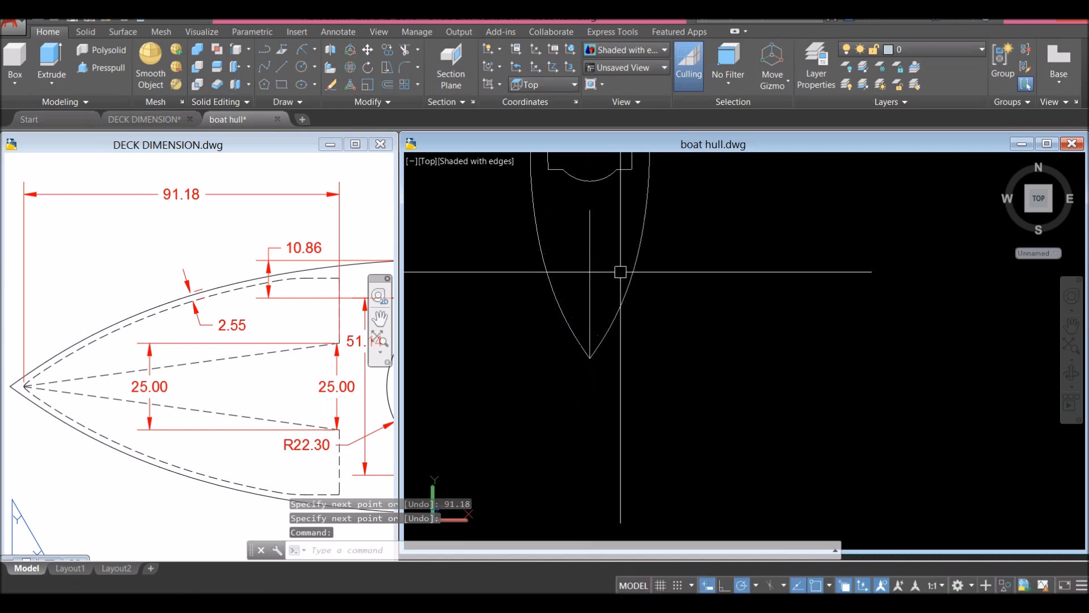
Step: Offset the outer deck outline 2.55 inward
left_click(641, 243)
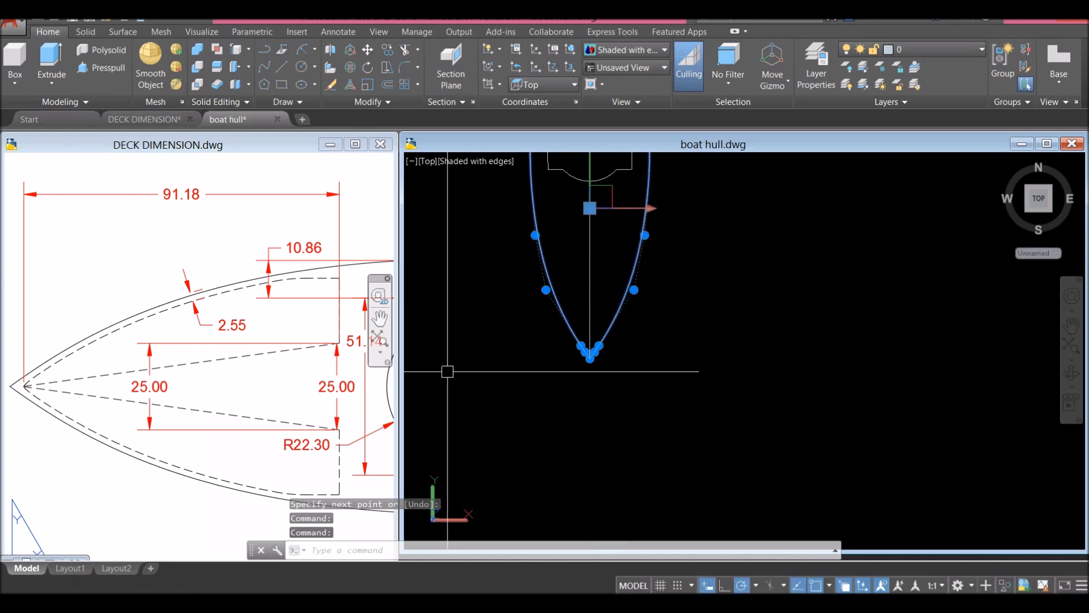
key("Escape")
left_click(657, 291)
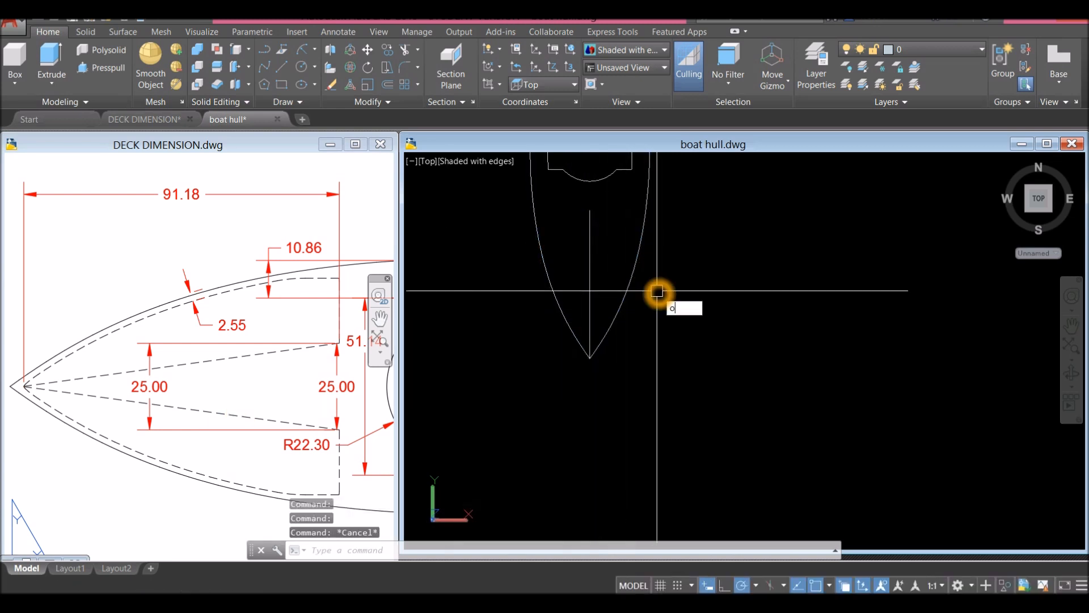
key("Return")
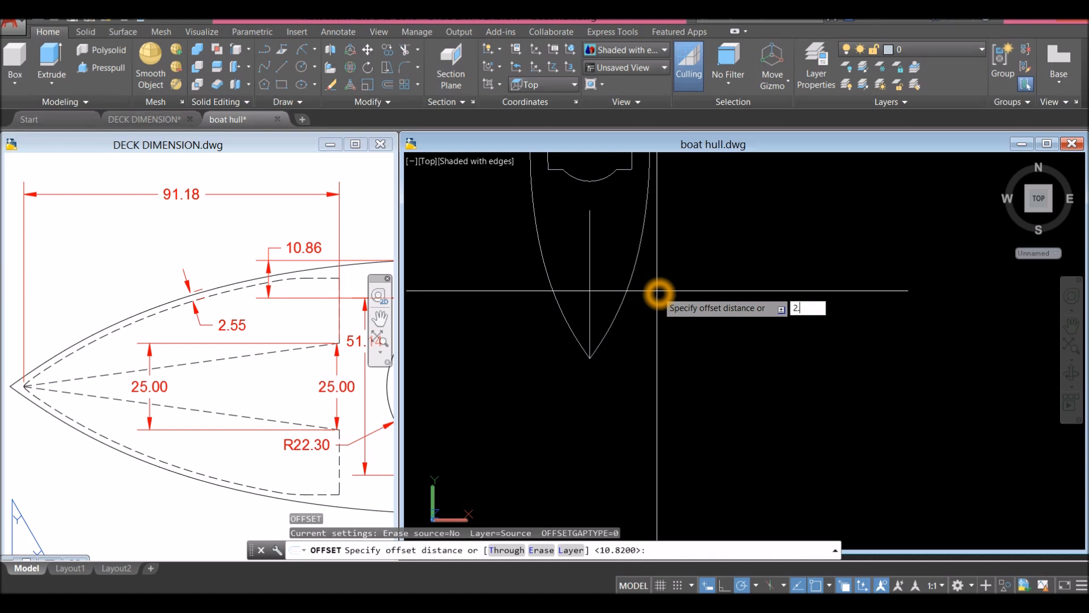
key("Return")
left_click(636, 271)
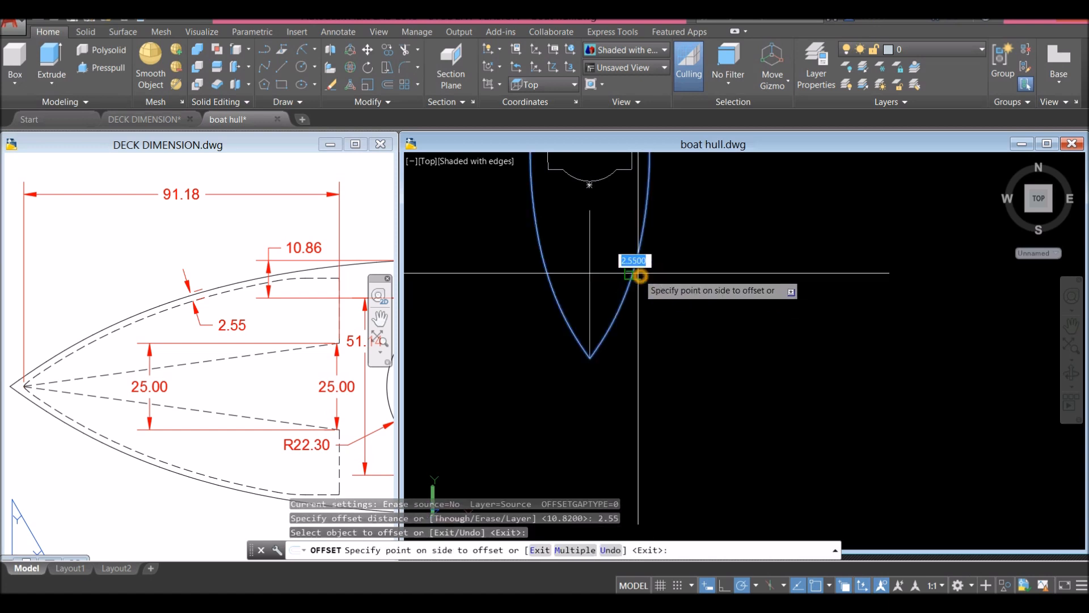
left_click(611, 267)
right_click(654, 251)
left_click(672, 256)
Step: Draw a horizontal line through the aft end of the bow centerline, extending past both sides of the deck
type("l")
key("Return")
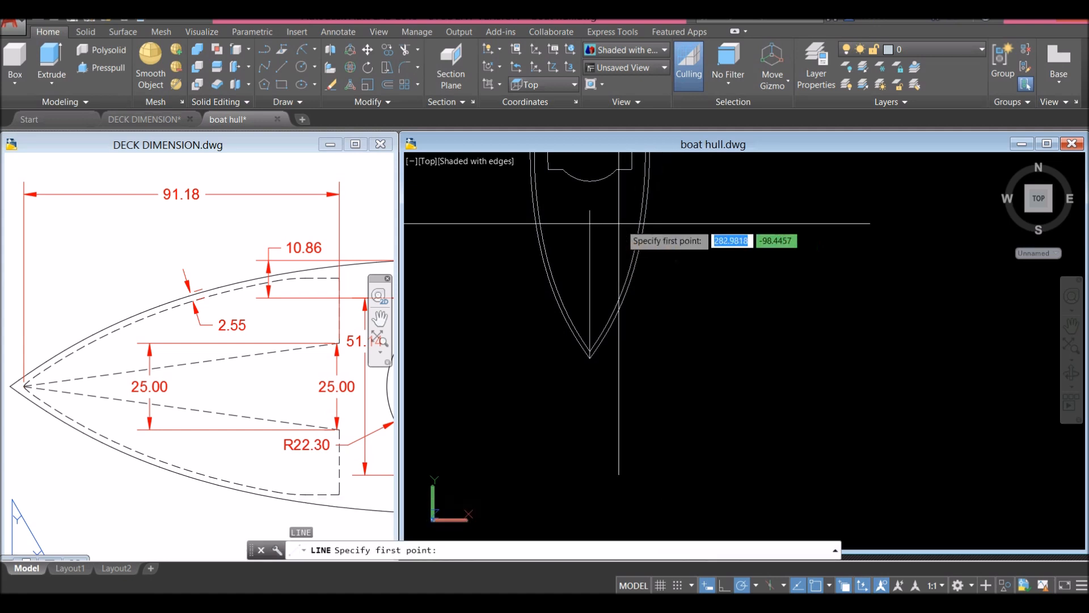
left_click(717, 209)
left_click(454, 210)
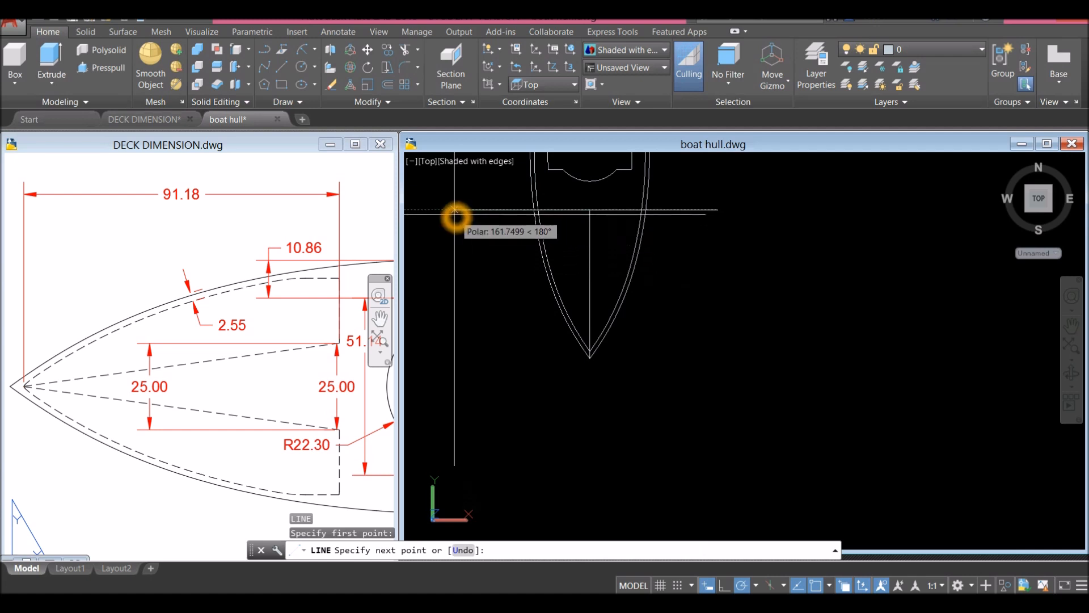
right_click(485, 232)
left_click(484, 244)
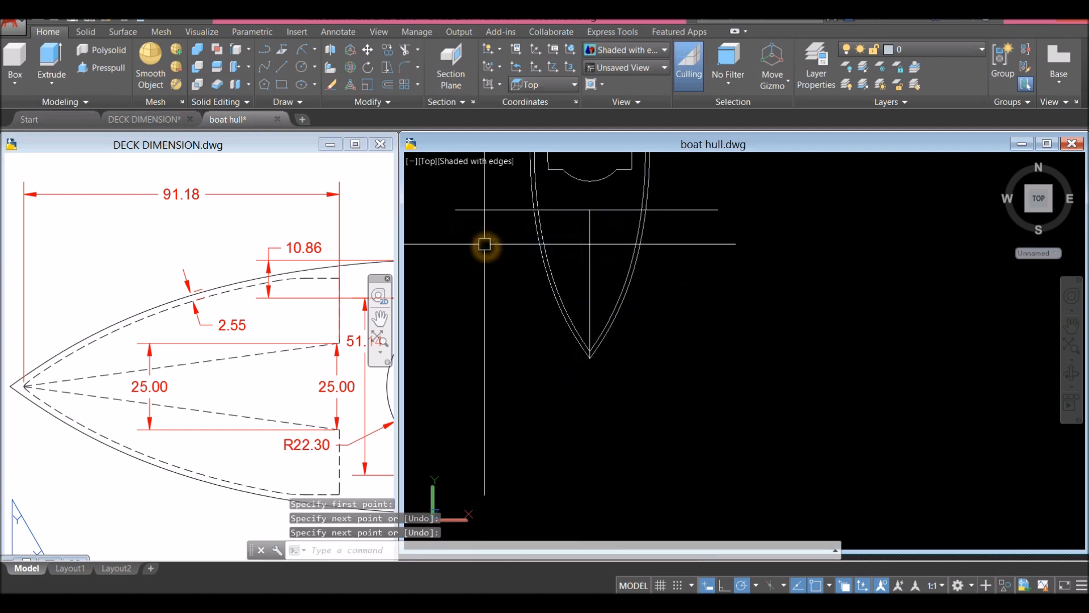
Step: Trim the crossing line to the inner offset outline and remove the part of that offset aft of the line
scroll(484, 326, "up", 3)
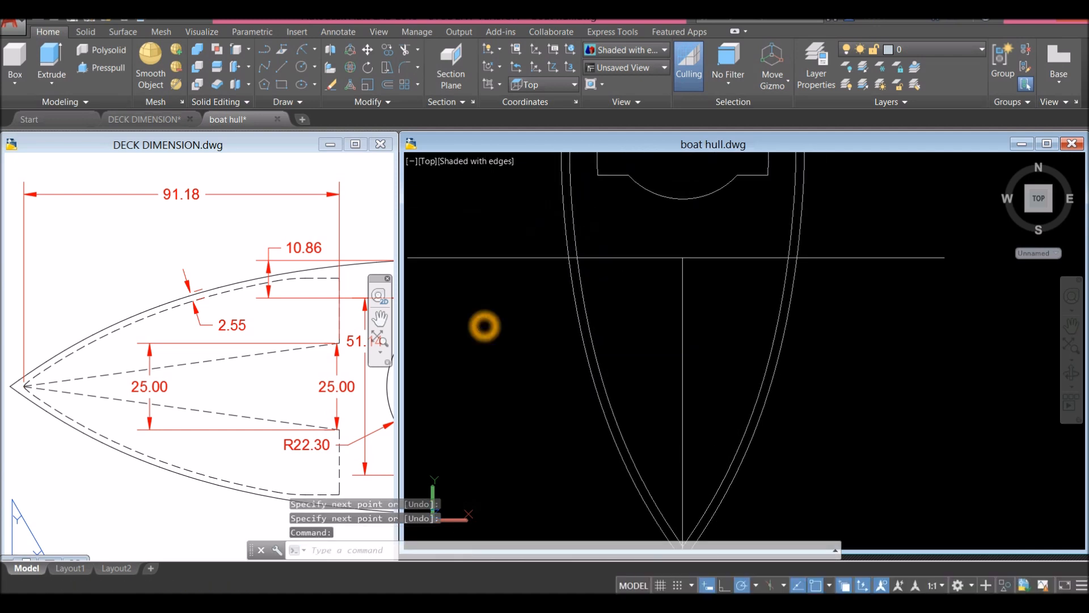
key("Return")
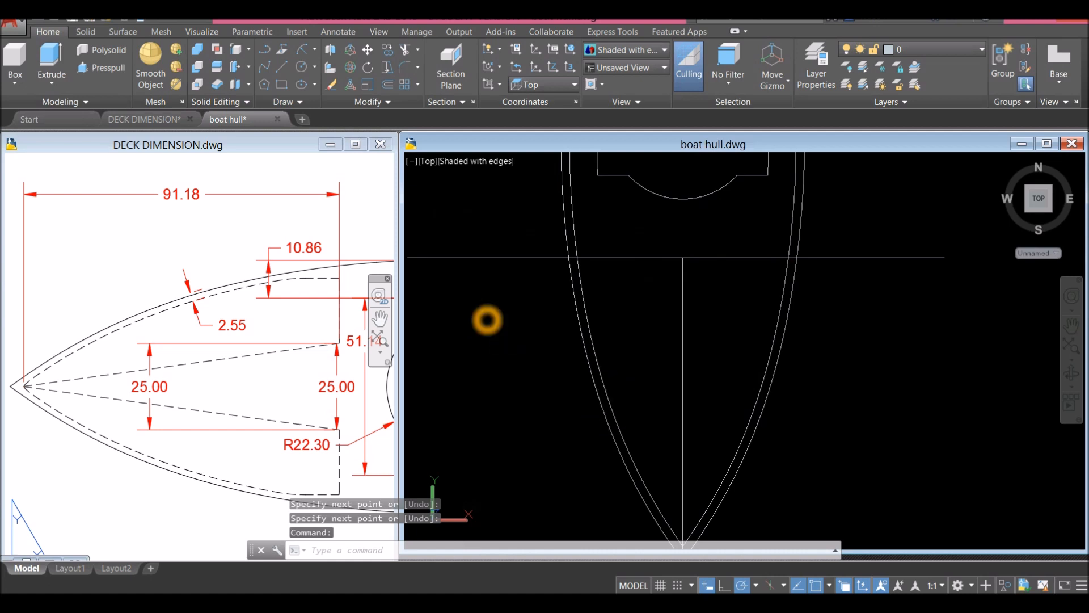
key("Return")
scroll(570, 258, "up", 8)
scroll(599, 236, "down", 8)
scroll(658, 266, "up", 5)
left_click(785, 262)
left_click(713, 269)
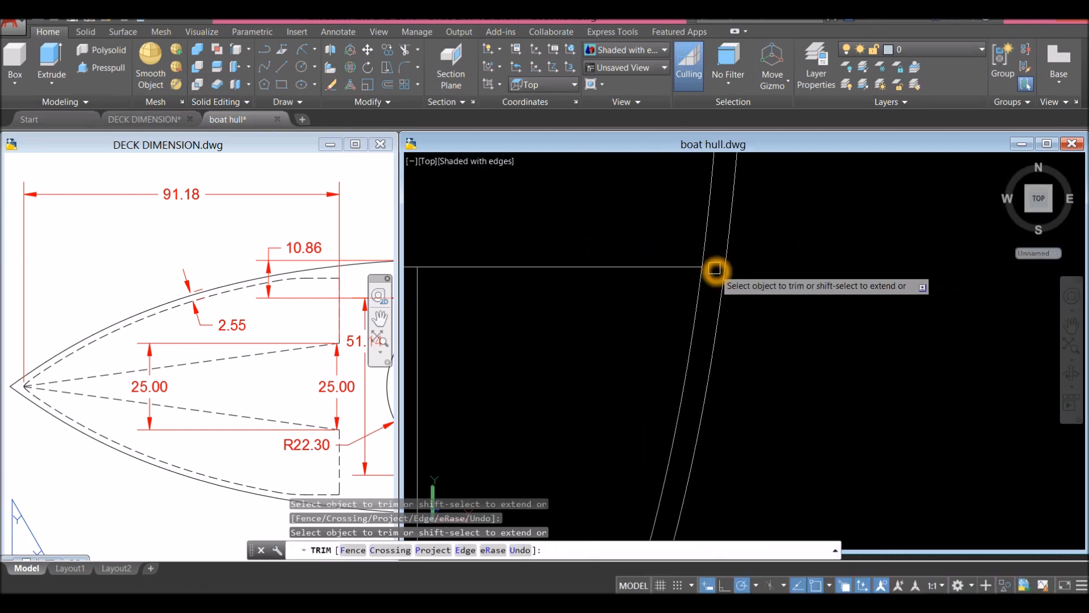
scroll(697, 250, "down", 7)
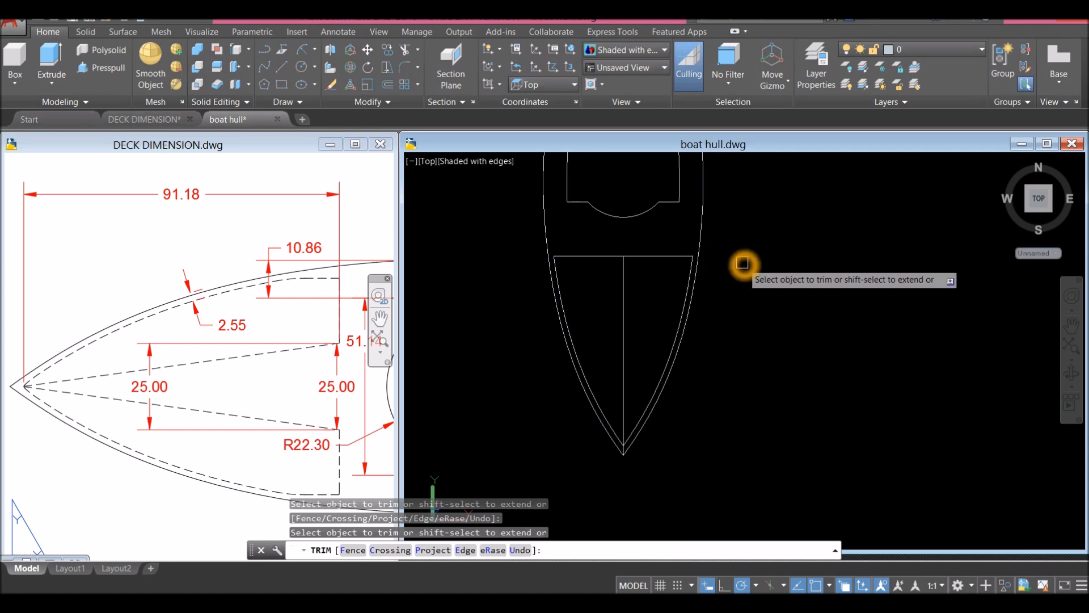
right_click(740, 268)
left_click(768, 271)
Step: Join the trimmed bow offset curves and the crossing line into one closed outline
scroll(621, 483, "up", 6)
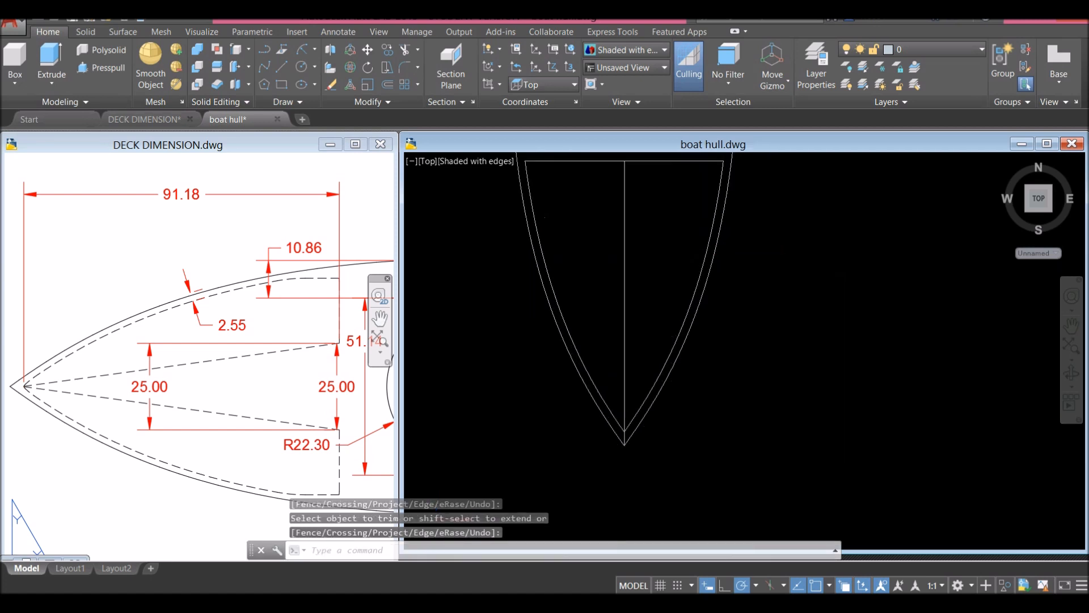
scroll(620, 460, "down", 8)
type("j")
key("Return")
left_click(523, 300)
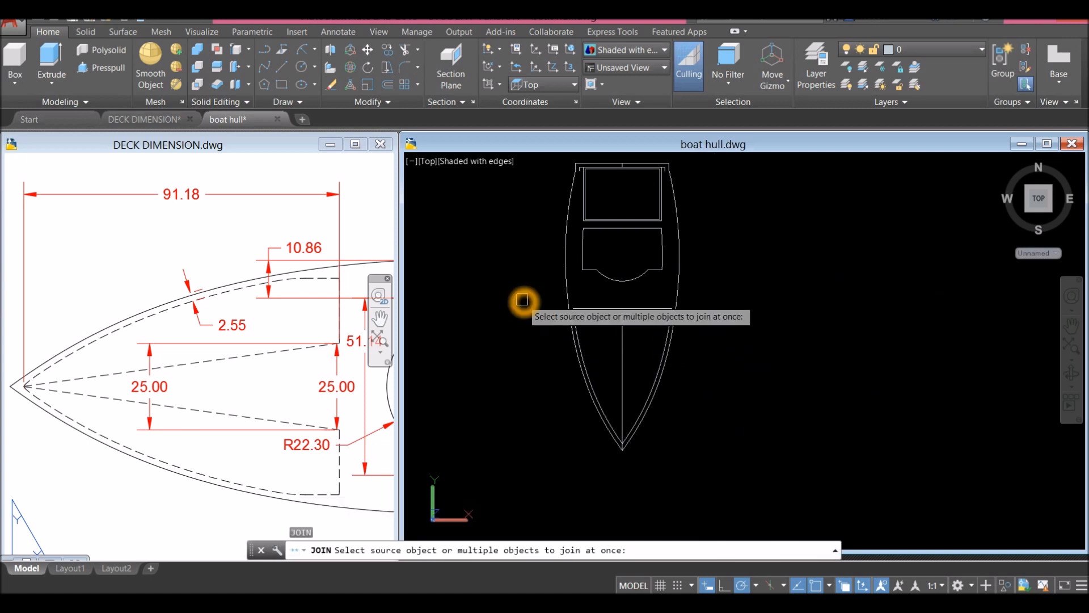
left_click(735, 457)
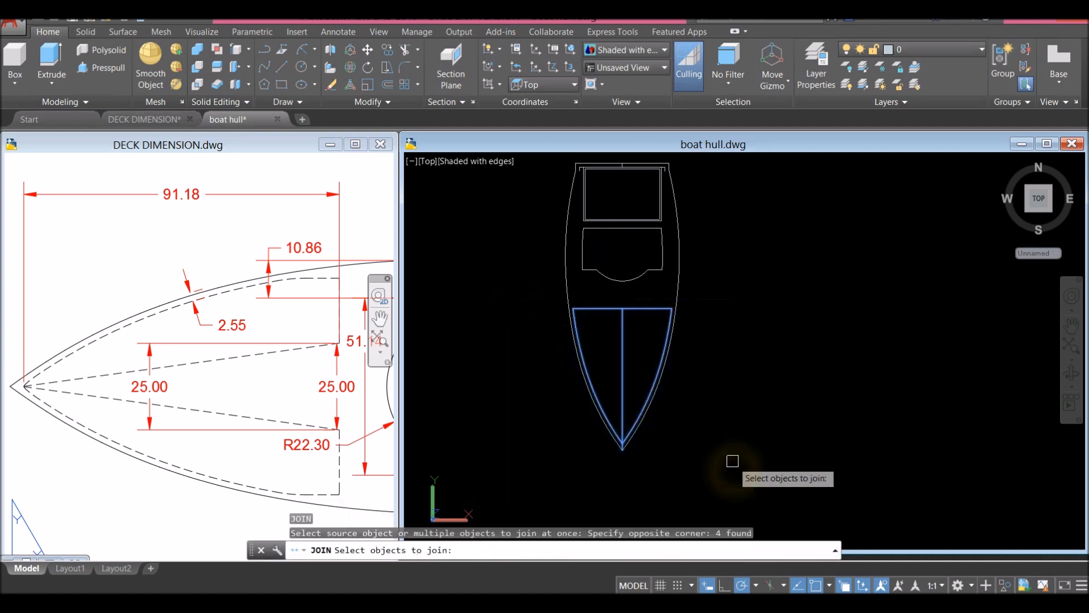
key("Return")
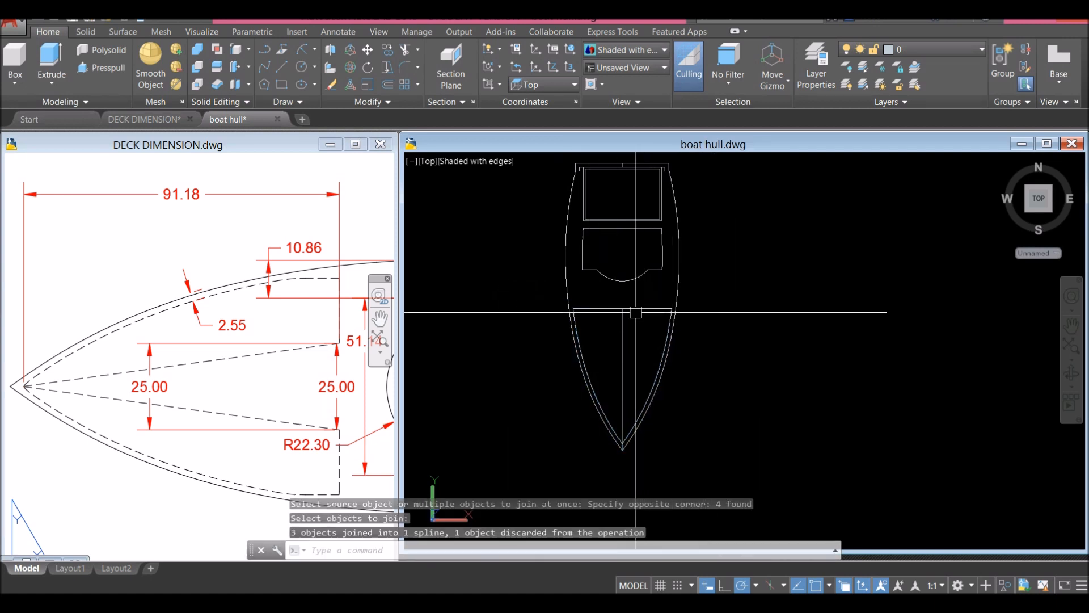
left_click(635, 312)
scroll(606, 473, "up", 5)
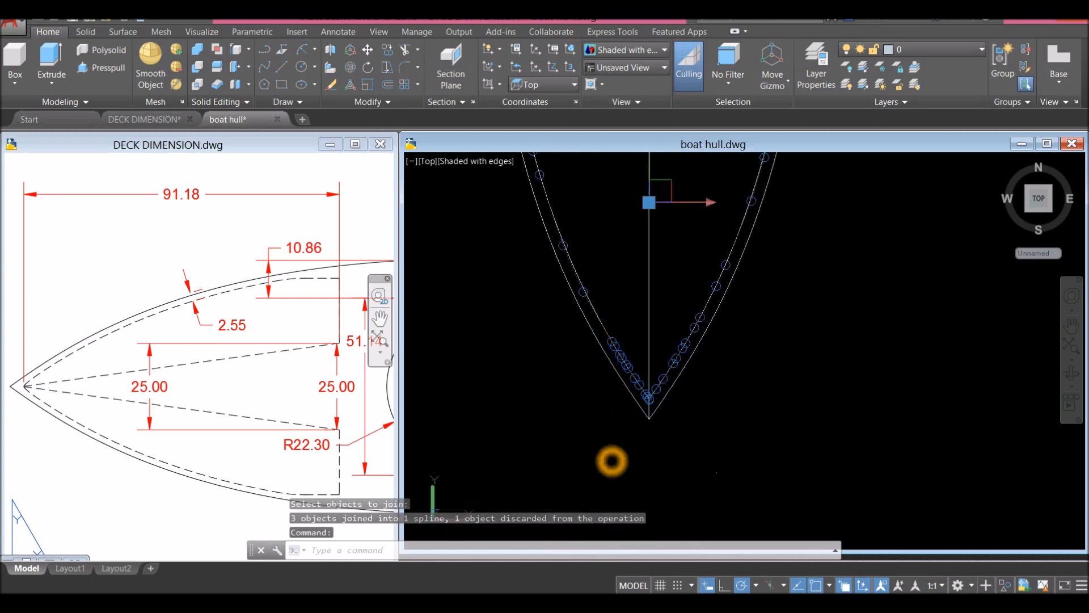
key("Escape")
Step: Examine the side view in the deck drawing for the deck thickness and the rear compartment depths
scroll(571, 436, "down", 6)
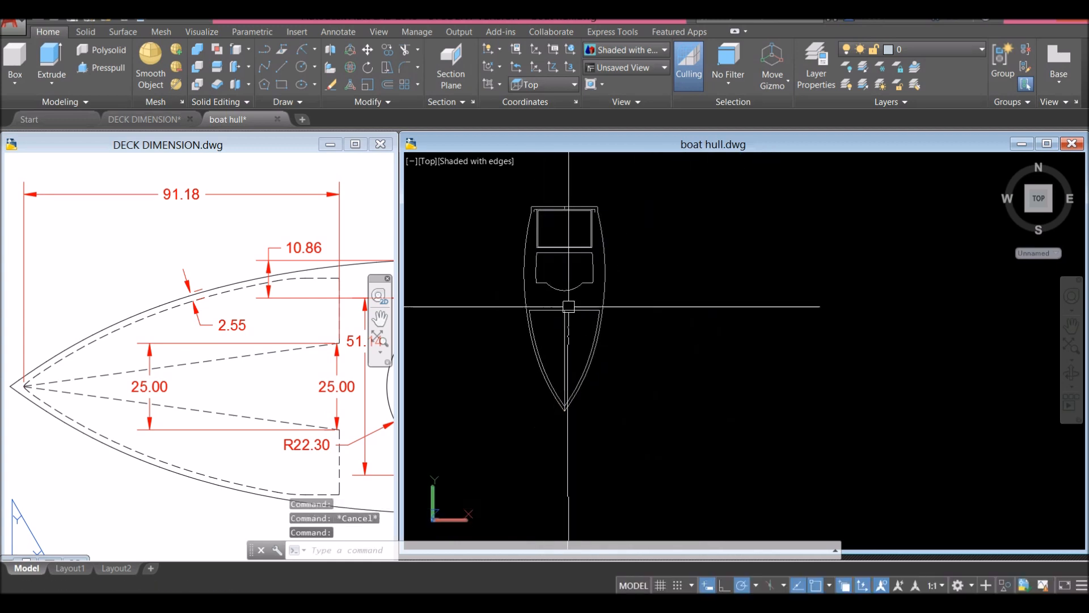
middle_click_drag(632, 284, 548, 233, "shift")
scroll(548, 232, "up", 5)
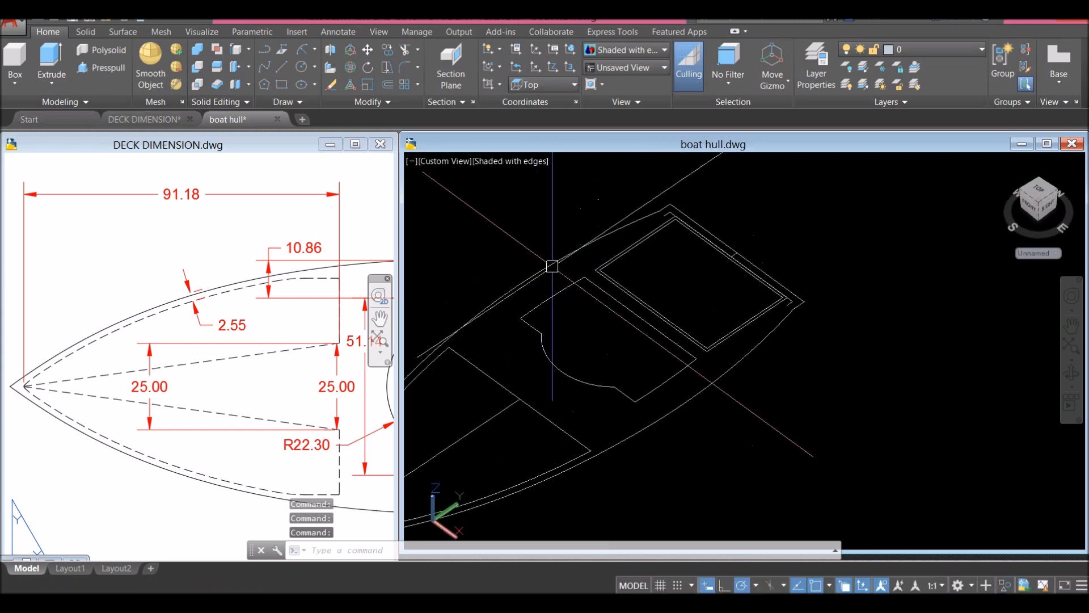
left_click(554, 263)
key("Escape")
left_click(287, 277)
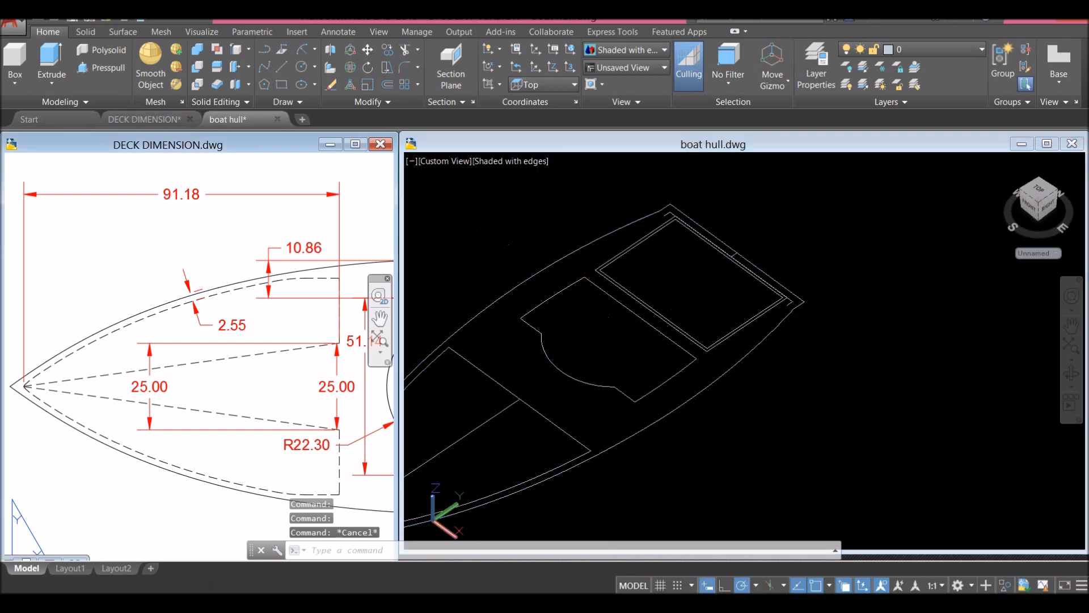
scroll(247, 270, "down", 6)
middle_click_drag(246, 273, 208, 398)
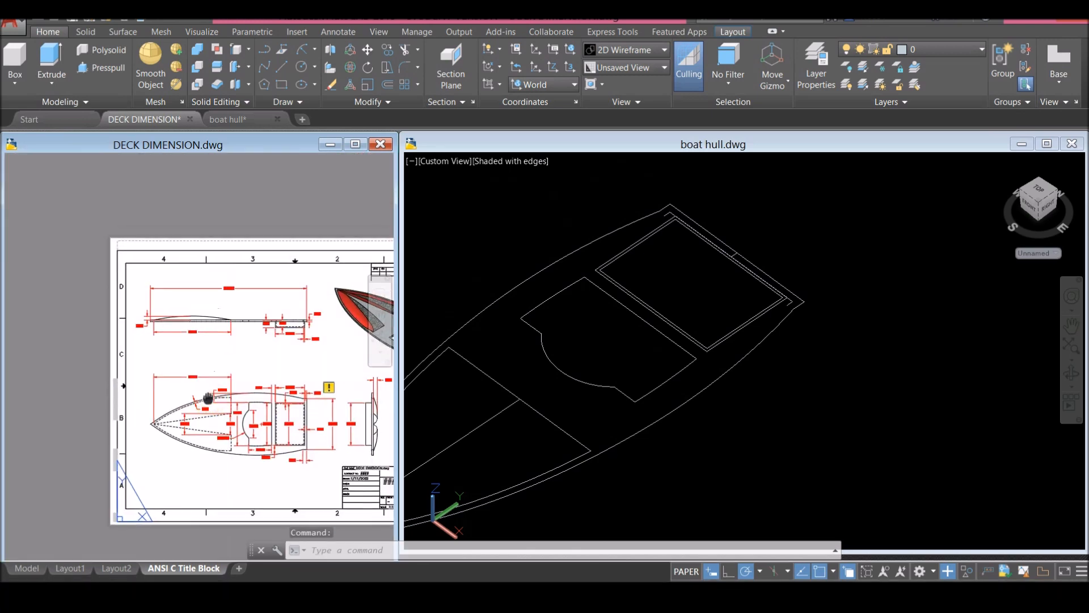
scroll(310, 312, "up", 8)
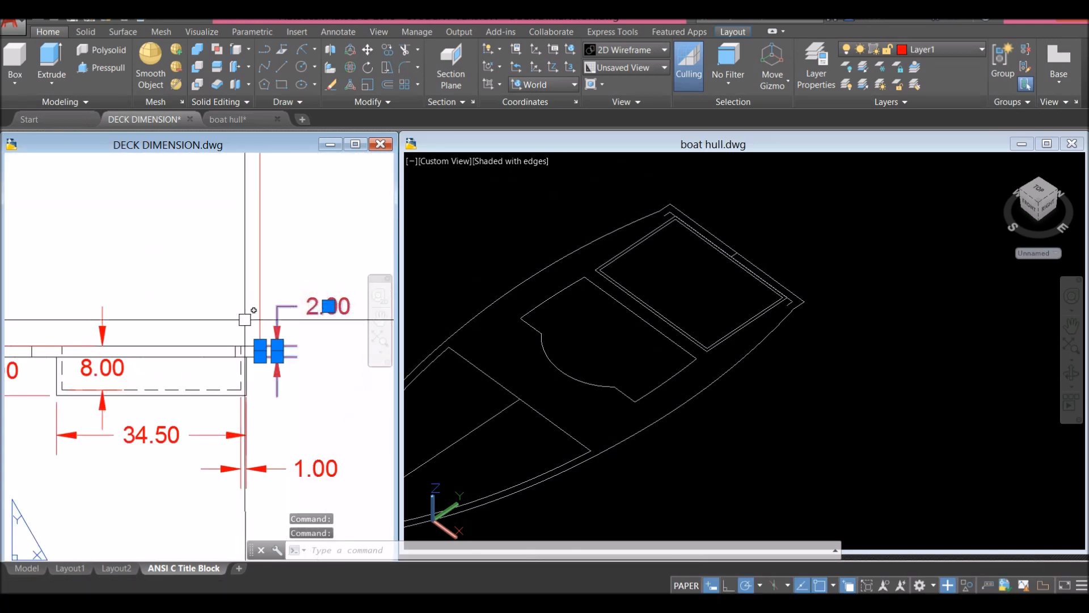
scroll(245, 311, "down", 5)
scroll(243, 316, "up", 5)
Step: Extrude the outer deck outline downward by 2 to form the deck plate
left_click(614, 313)
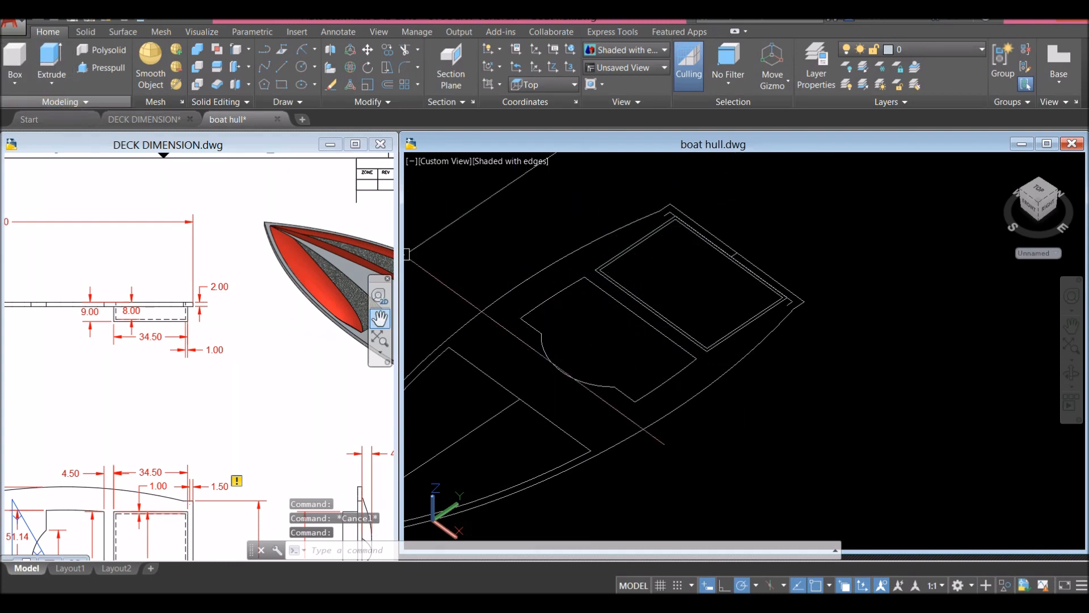
left_click(52, 62)
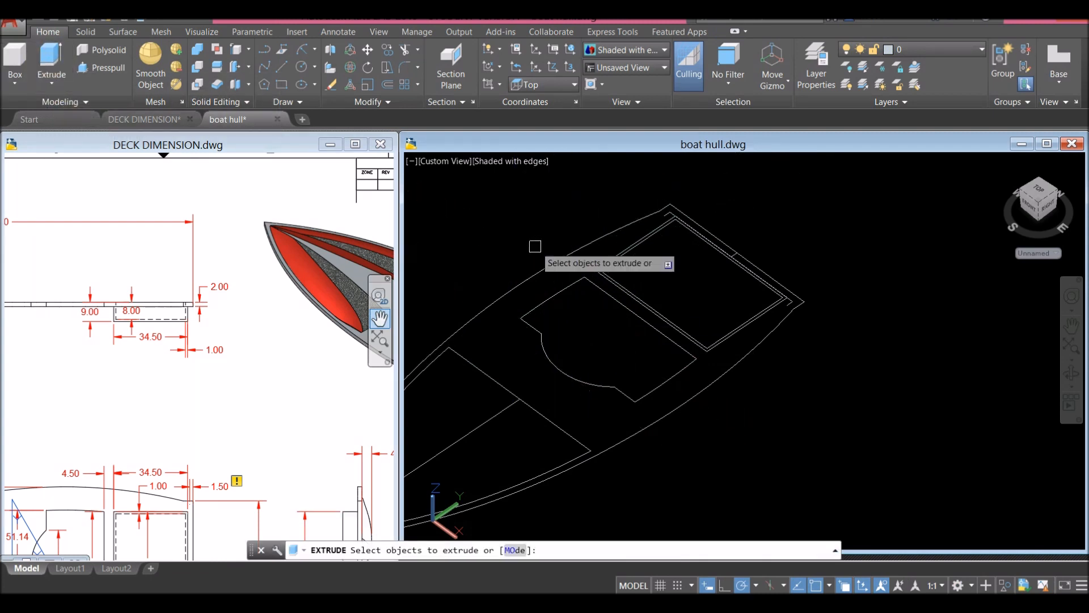
left_click(543, 256)
scroll(542, 241, "down", 2)
middle_click_drag(539, 233, 529, 223)
right_click(691, 194)
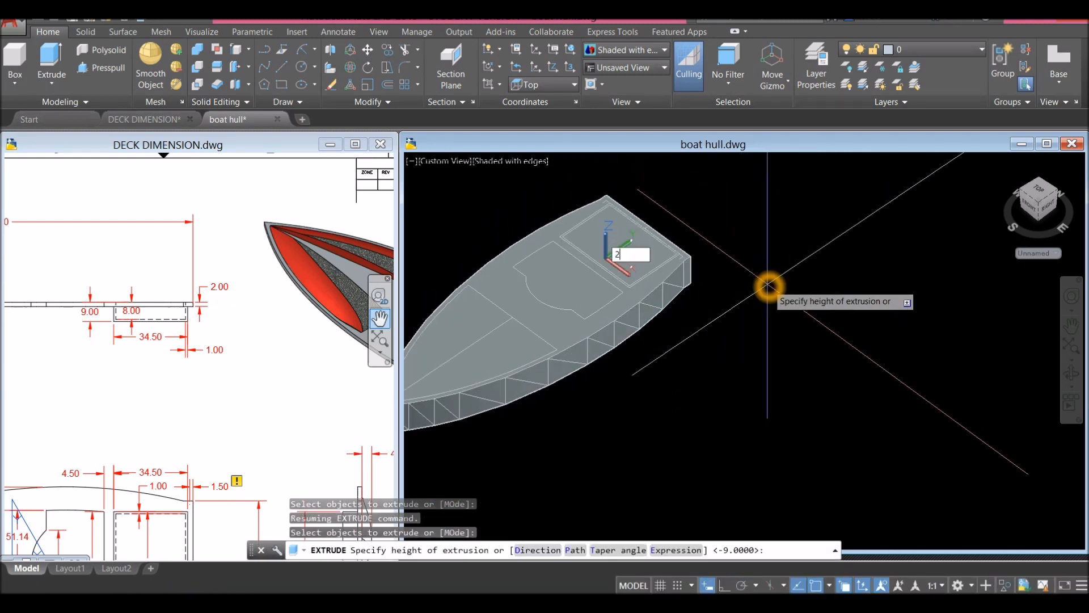
key("Return")
middle_click_drag(715, 273, 709, 250, "shift")
scroll(565, 246, "up", 3)
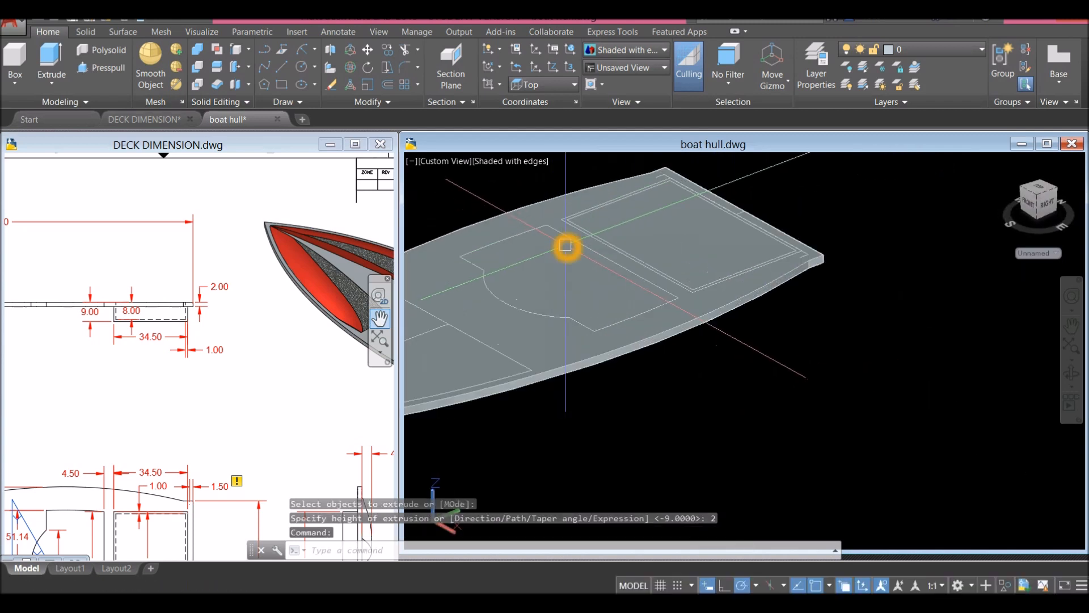
Step: Display the deck in the X-Ray visual style and pick the outer rectangle of the rear compartment
left_click(495, 161)
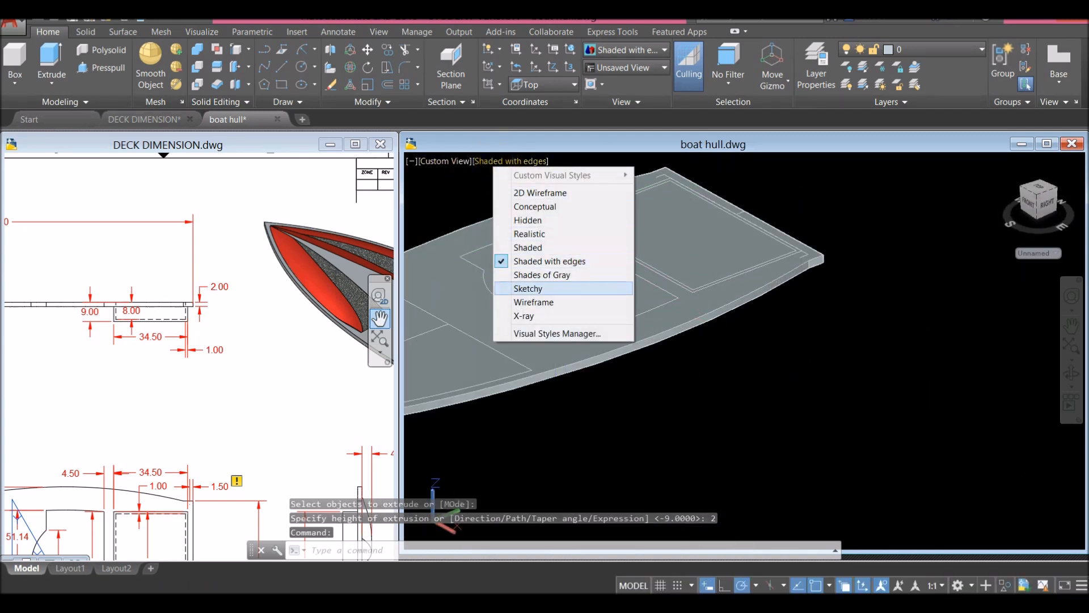
left_click(522, 315)
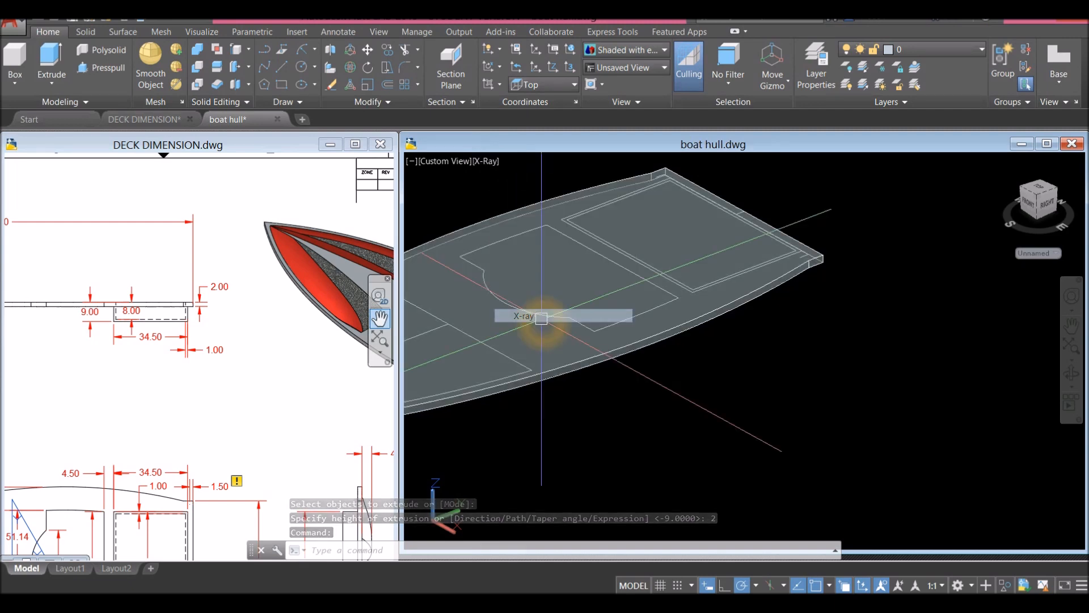
scroll(562, 225, "up", 5)
left_click(565, 236)
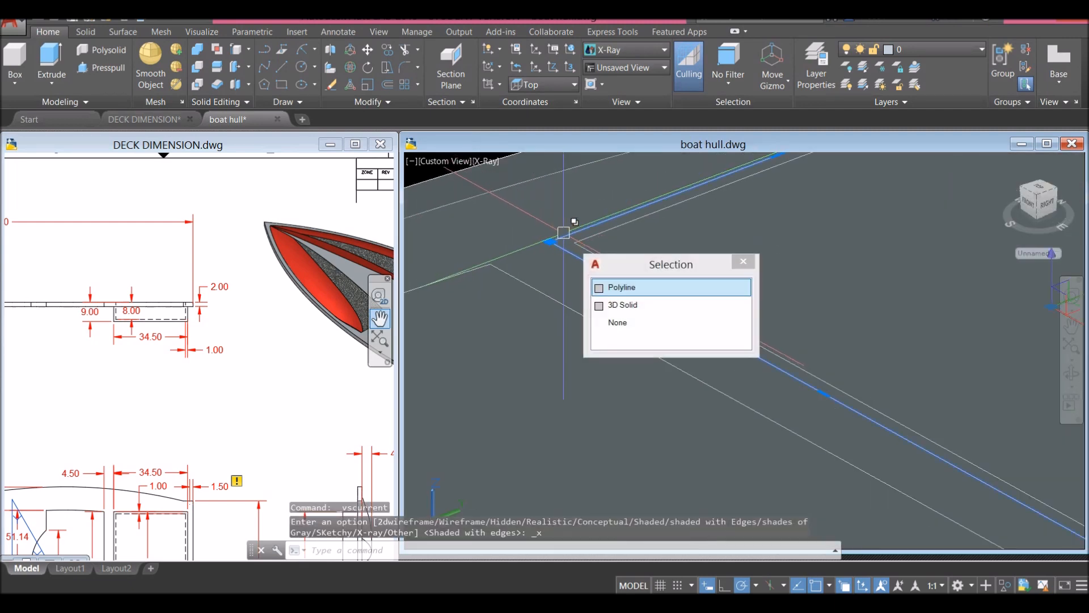
scroll(549, 240, "down", 7)
Step: Check the rear compartment's depth in the drawing's side view and select the compartment's outer polyline rather than the deck solid
left_click(216, 335)
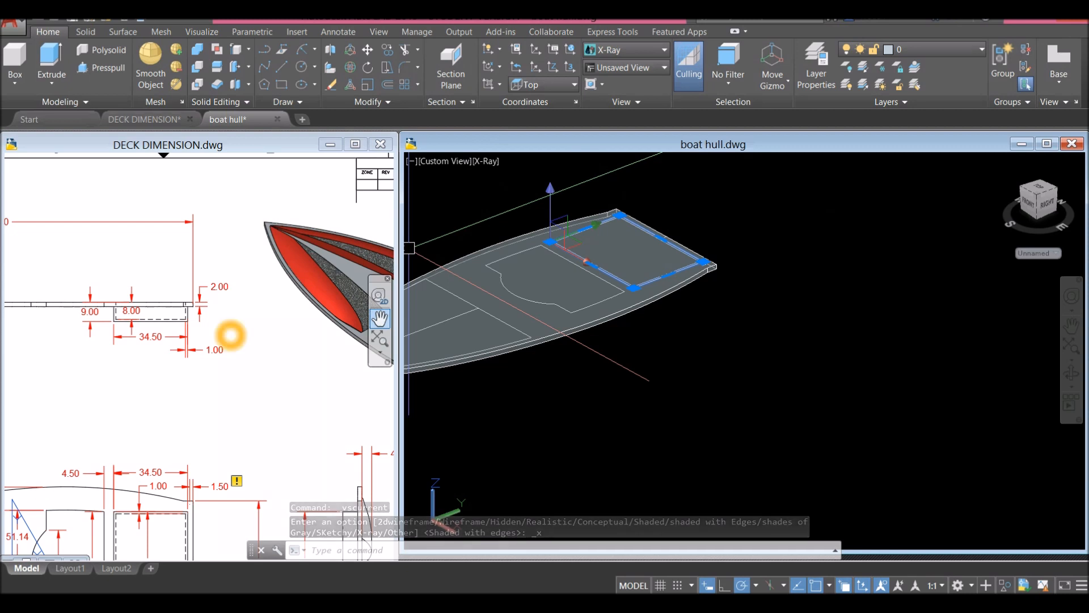
scroll(98, 347, "up", 5)
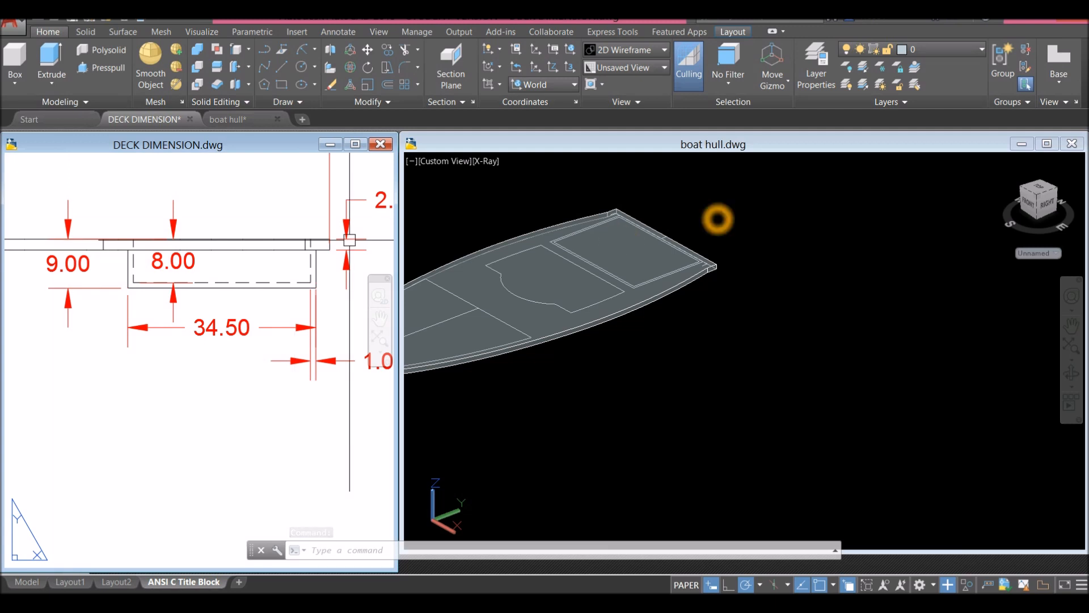
left_click(719, 220)
mouse_move(722, 222)
middle_mouse_down("shift")
mouse_move(681, 171)
mouse_move(626, 246)
middle_mouse_up("shift")
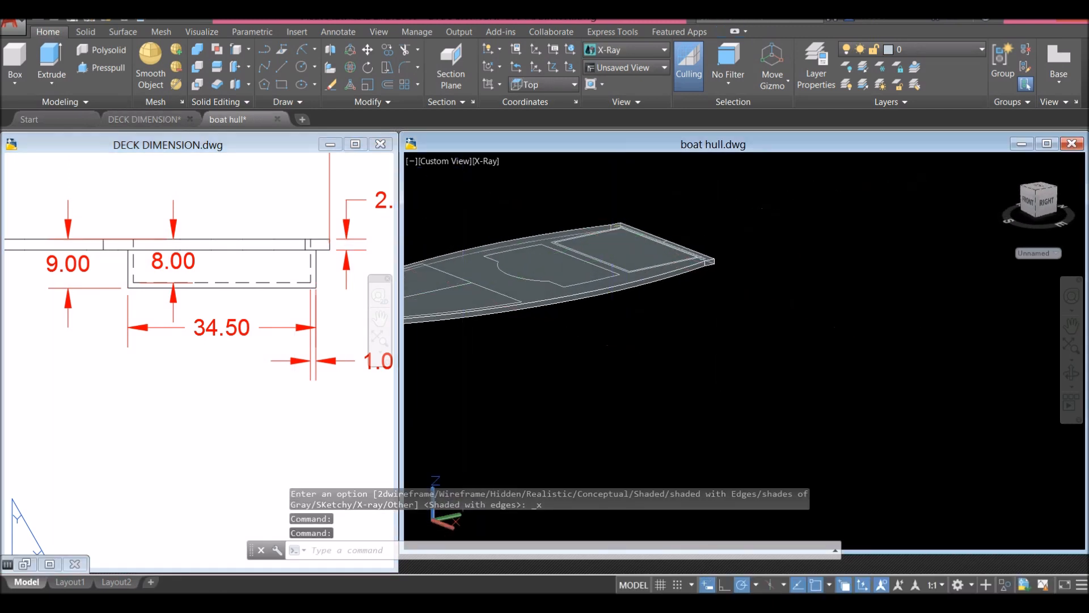
left_click(66, 332)
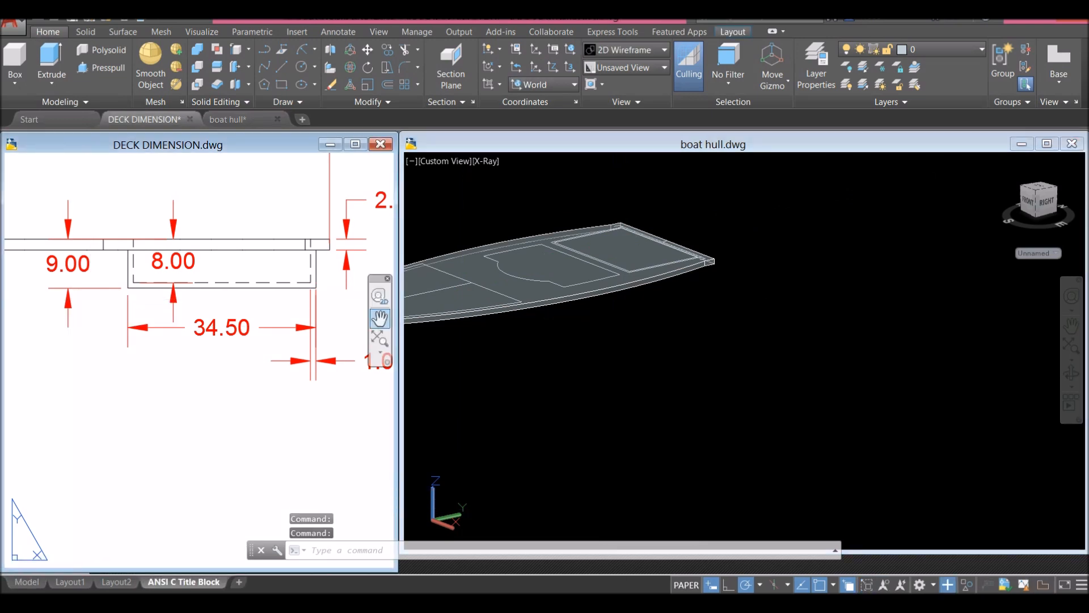
scroll(546, 243, "up", 9)
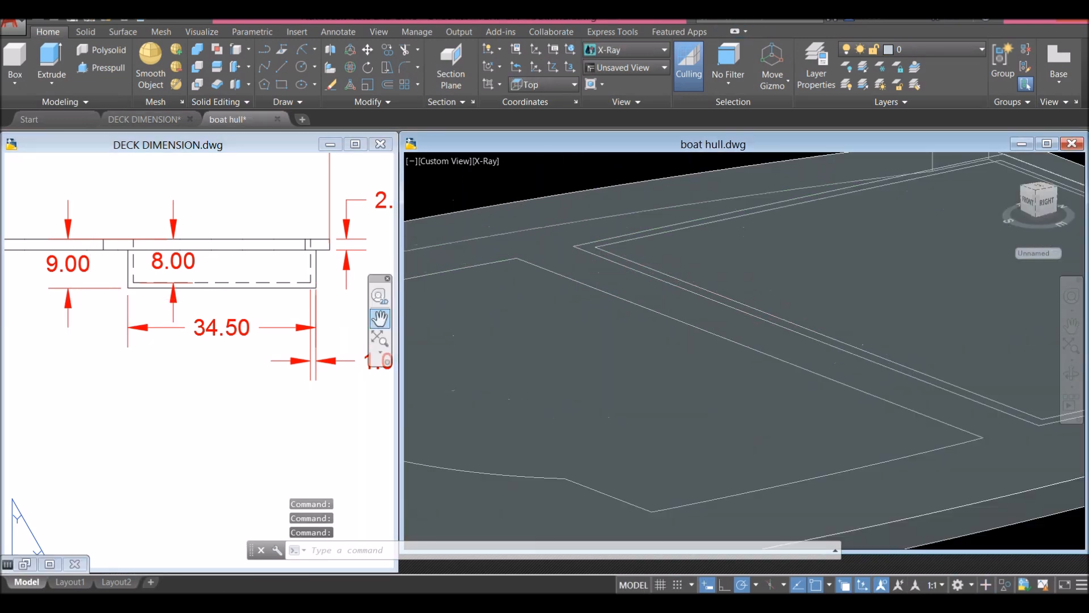
left_click(587, 245)
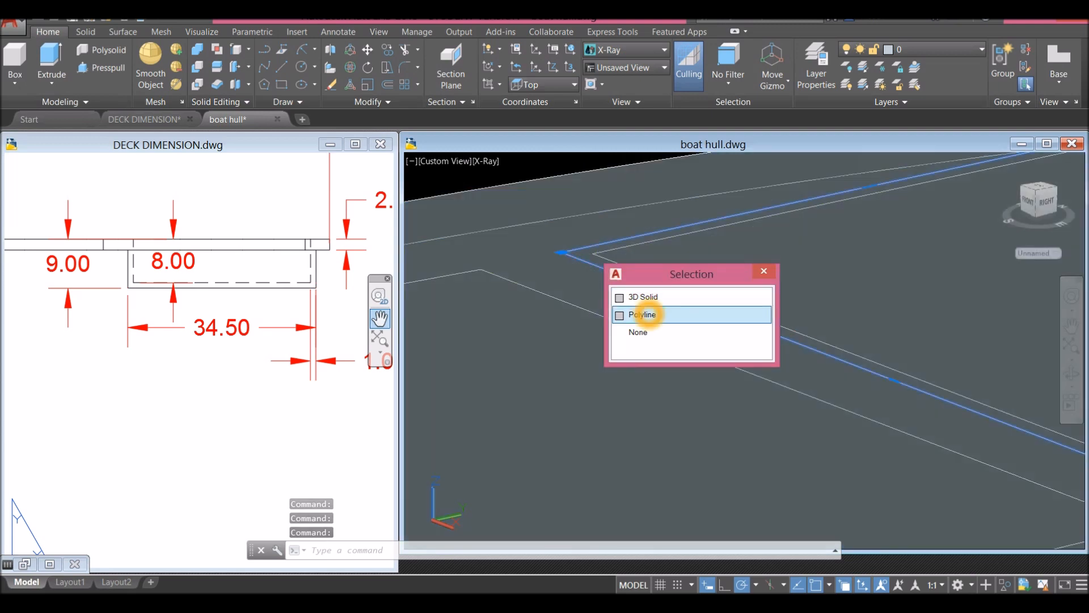
Step: Extrude the outer rectangular polyline at the deck's stern 9 units downward
left_click(650, 316)
scroll(649, 315, "down", 8)
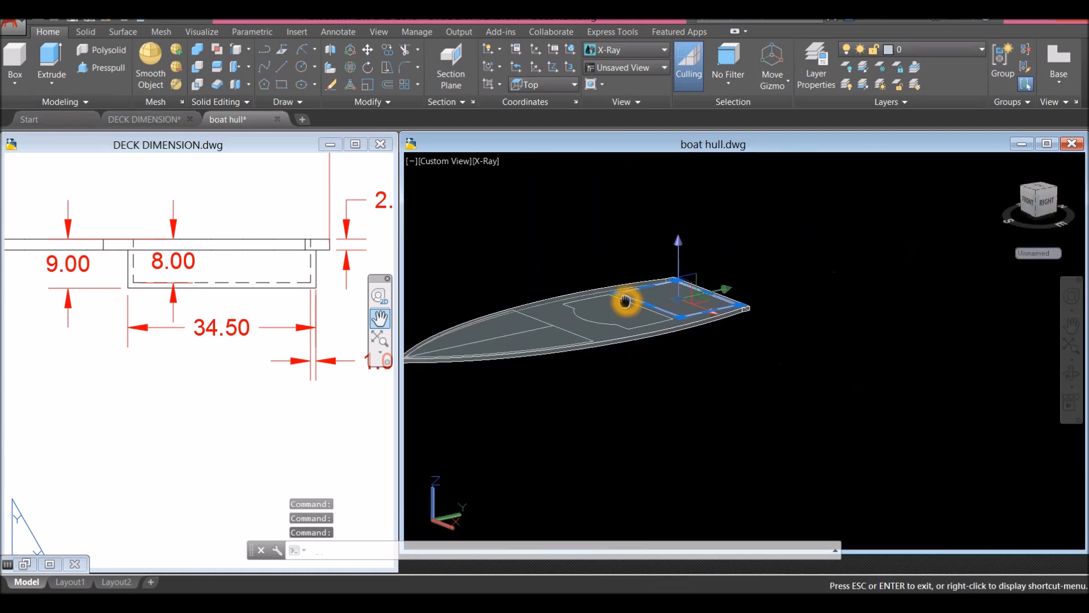
left_click(51, 60)
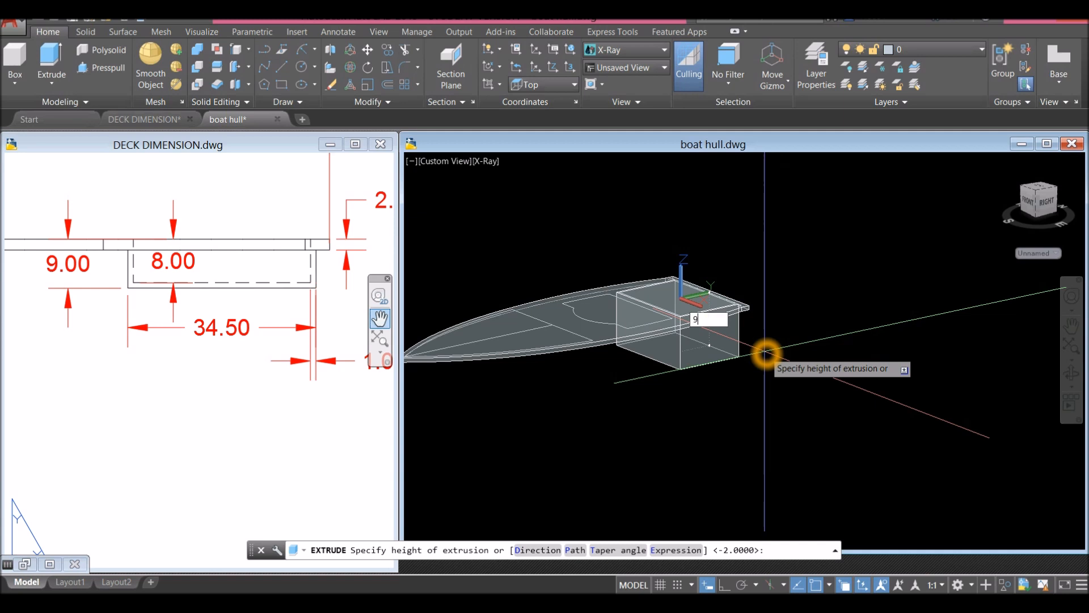
key("Return")
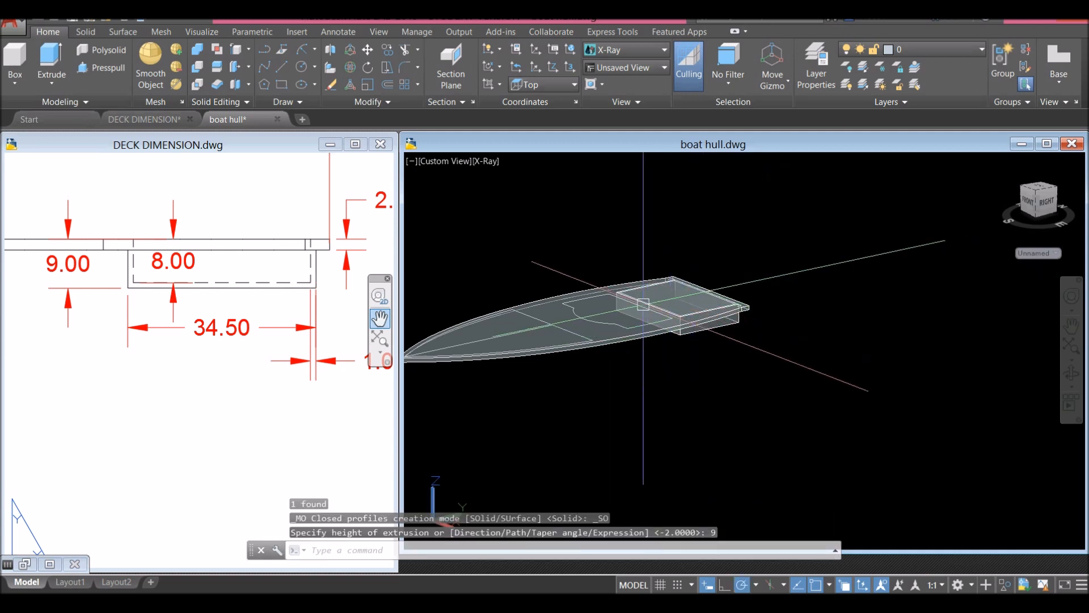
Step: Union the deck solid with the extruded stern box
scroll(644, 305, "up", 2)
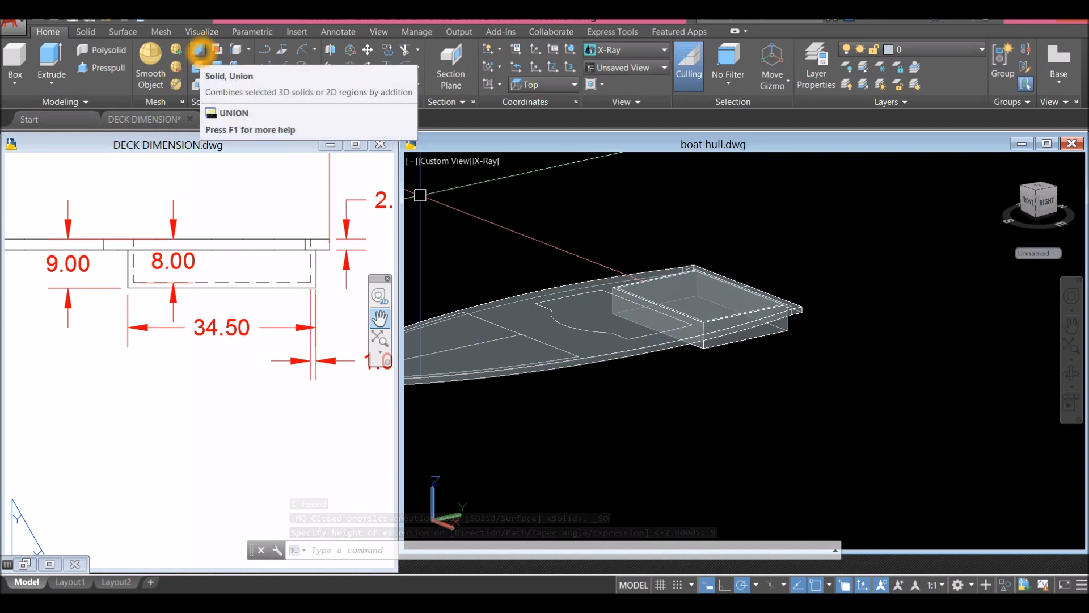
left_click(200, 50)
left_click(534, 318)
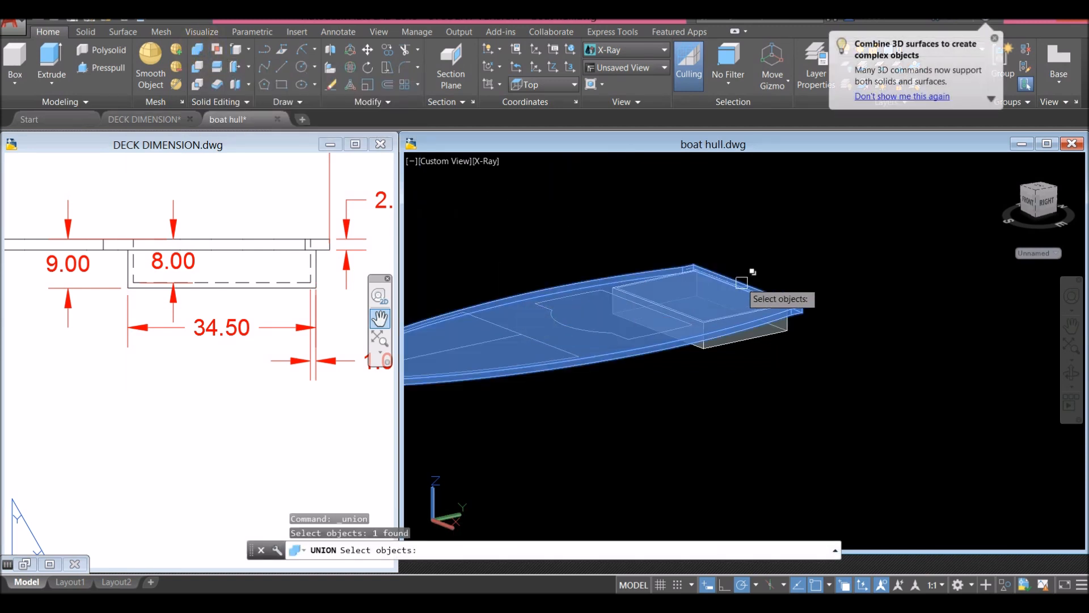
scroll(738, 281, "up", 3)
left_click(811, 375)
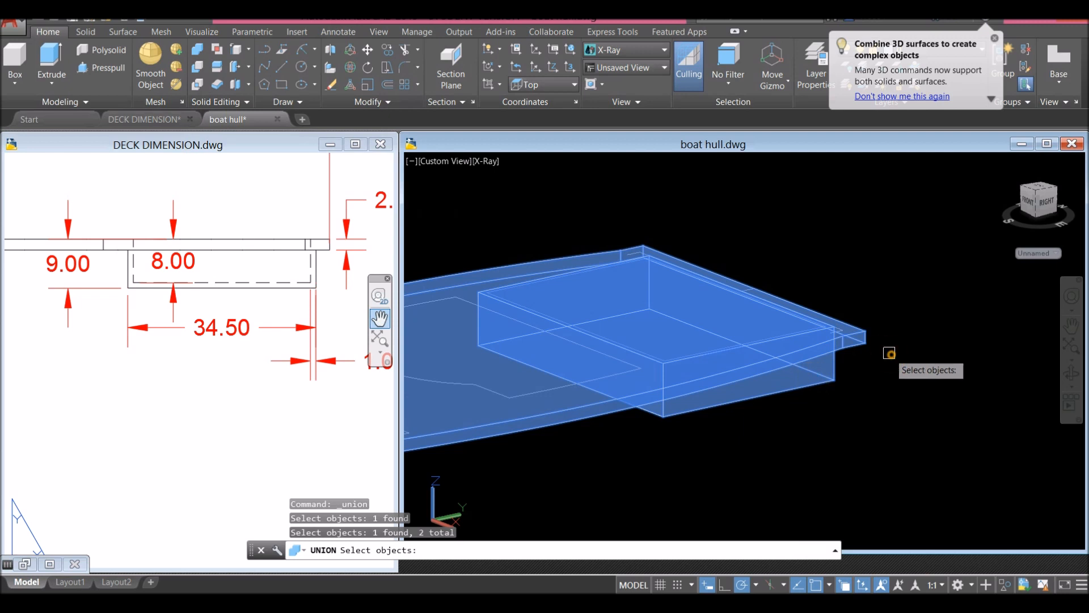
key("Return")
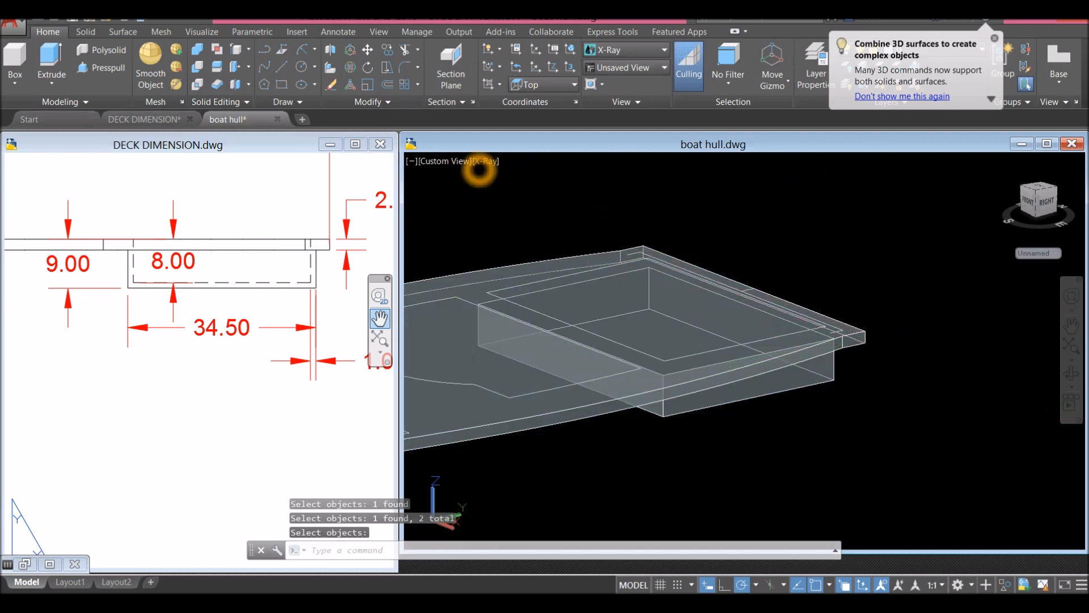
Step: Change the boat hull's visual style to Shaded with edges
left_click(479, 169)
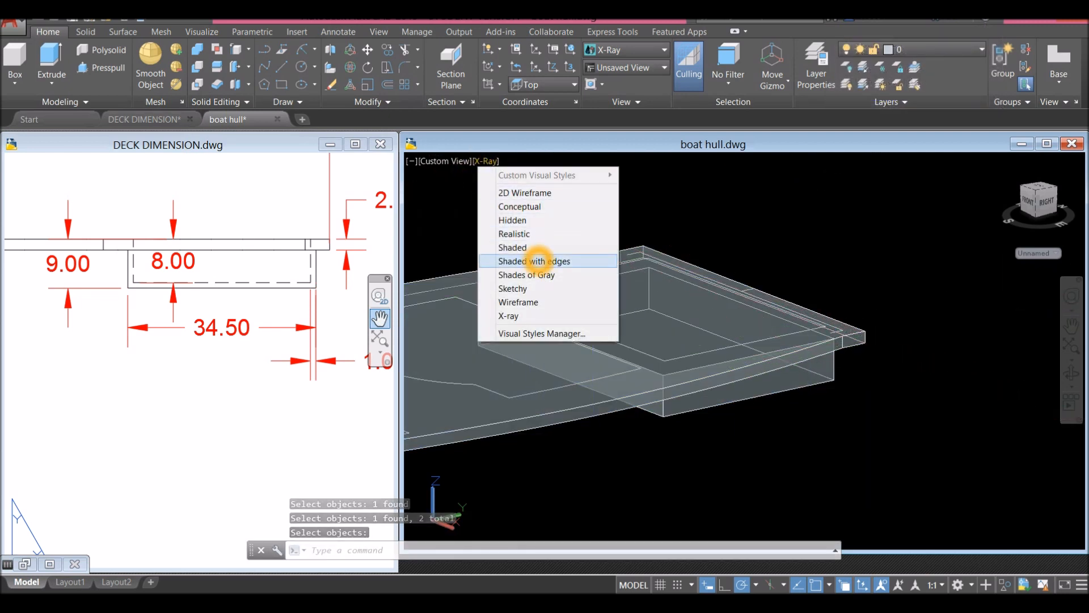
left_click(538, 260)
mouse_move(539, 228)
middle_mouse_down("shift")
mouse_move(559, 243)
mouse_move(556, 258)
middle_mouse_up("shift")
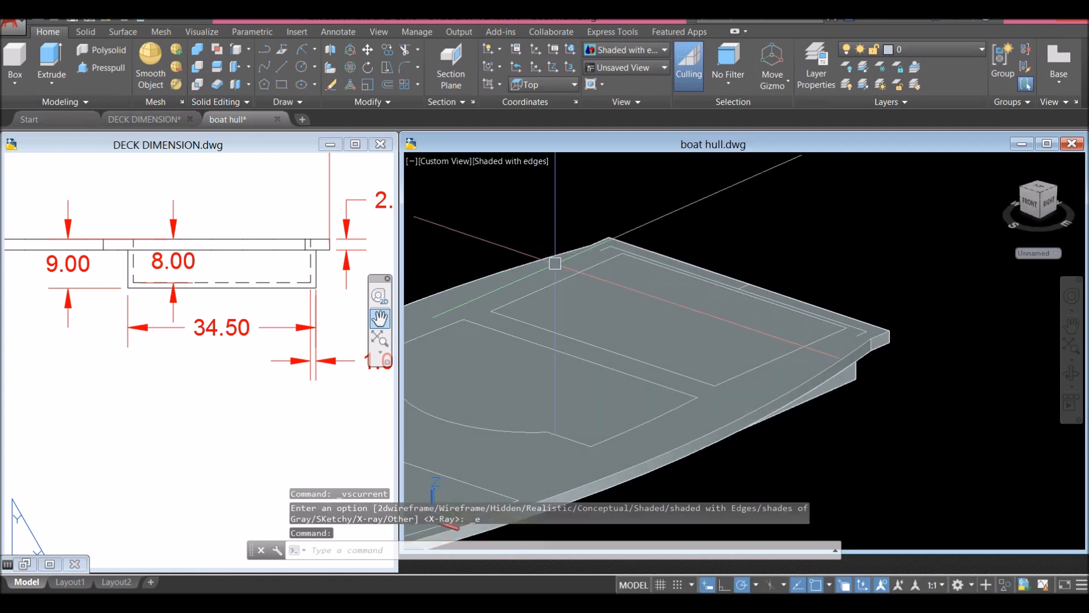
left_click(573, 304)
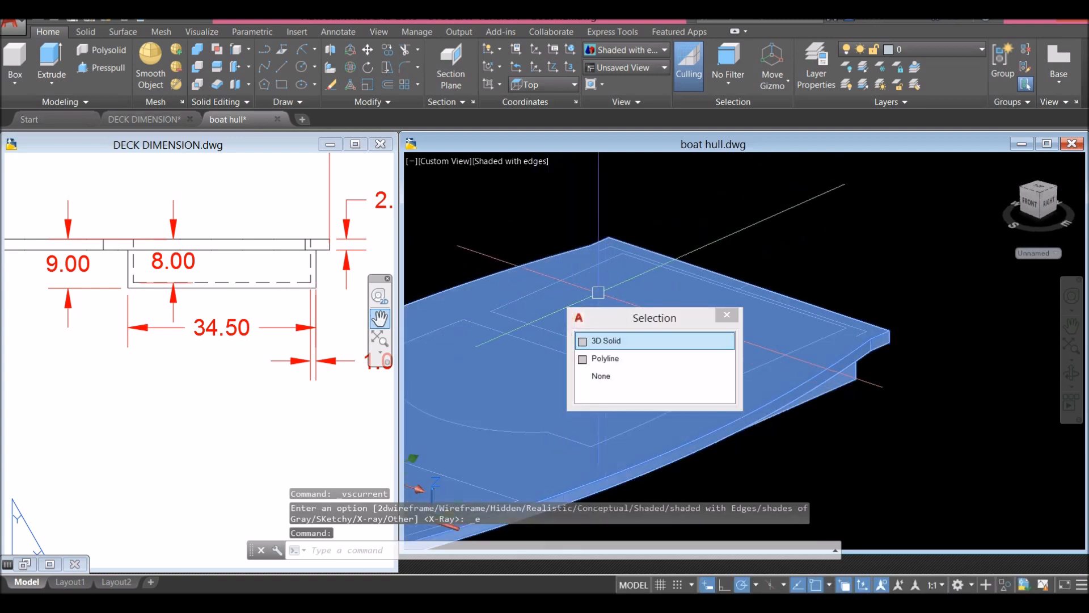
key("Escape")
left_click(615, 301)
key("Escape")
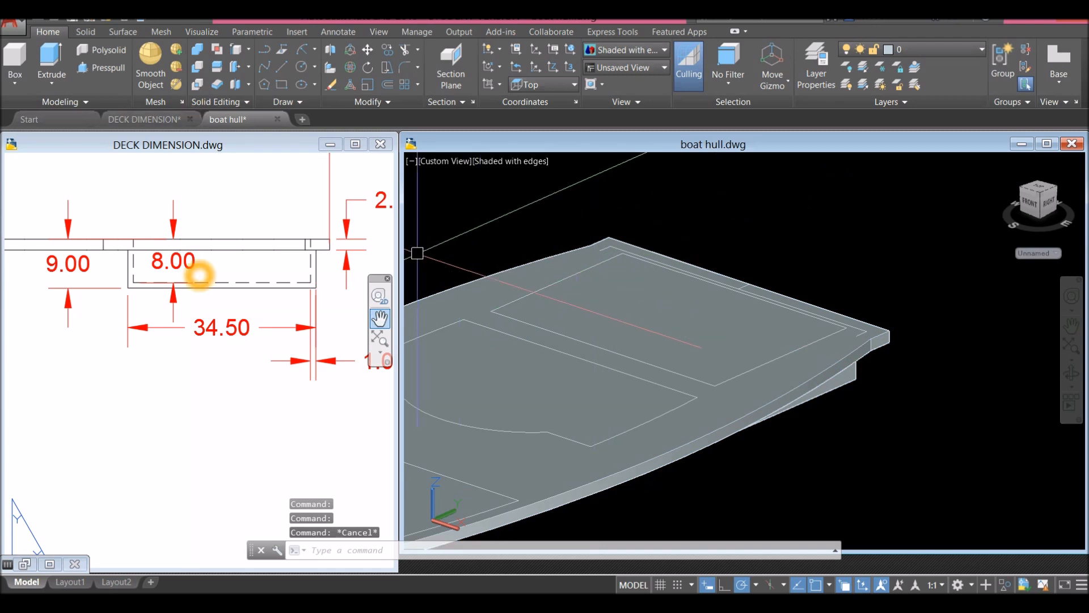
left_click(101, 68)
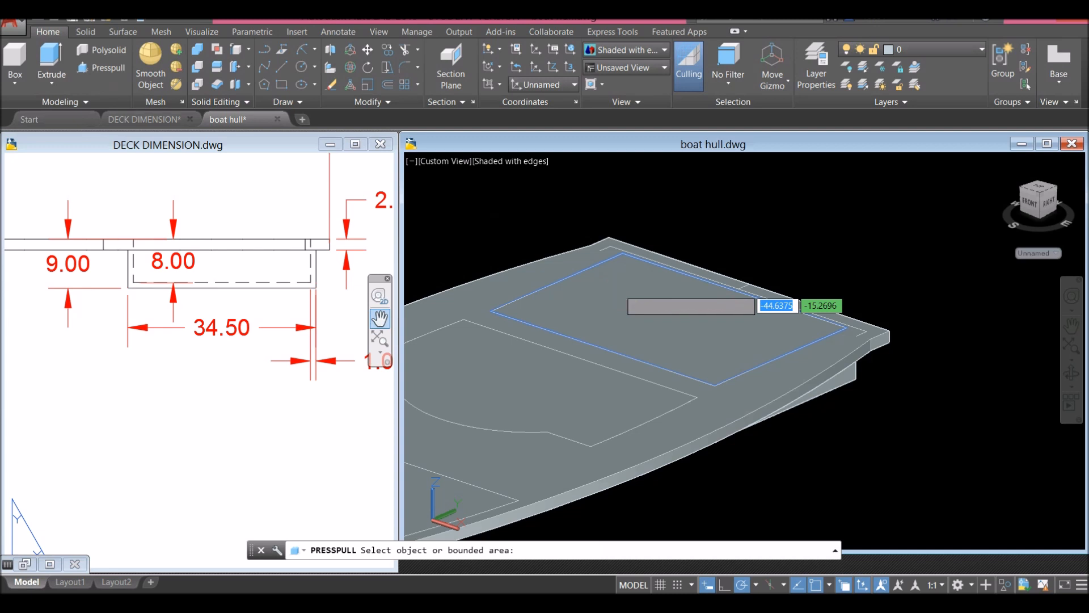
left_click(651, 295)
scroll(669, 287, "down", 3)
scroll(783, 355, "up", 2)
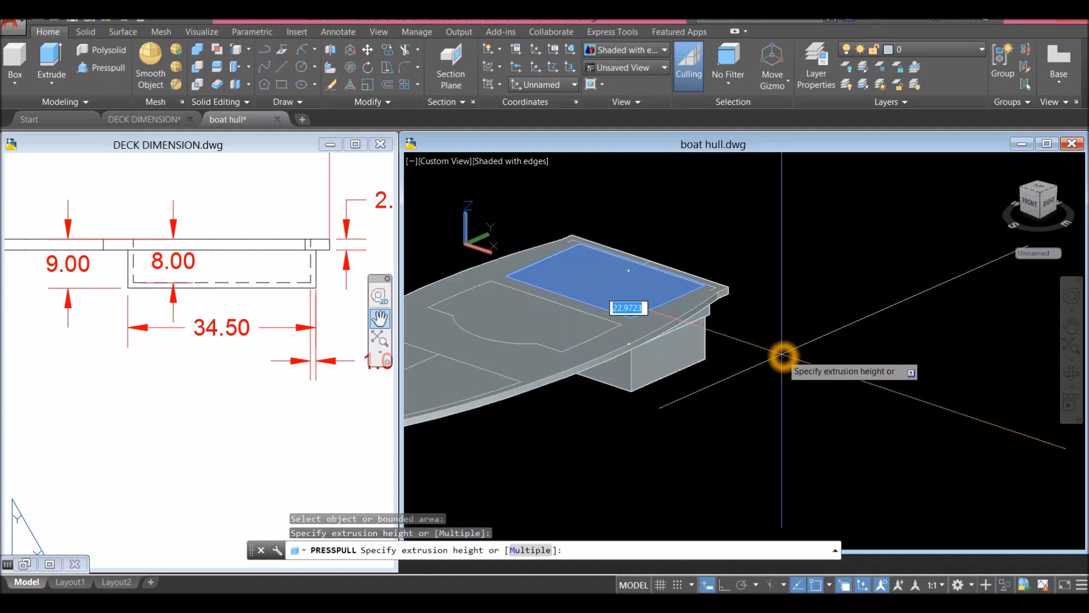
key("Escape")
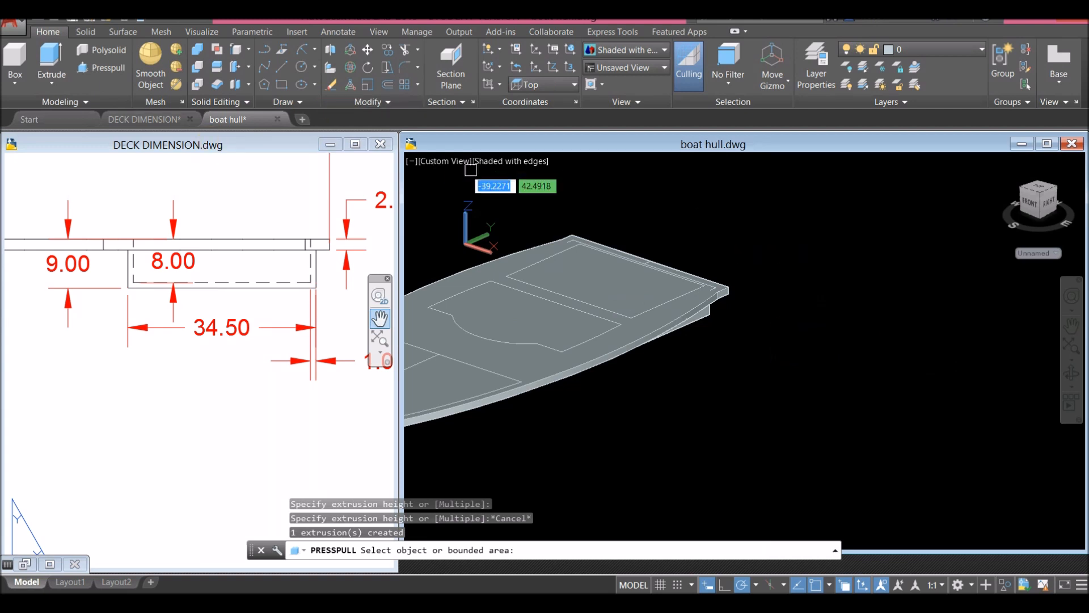
key("Return")
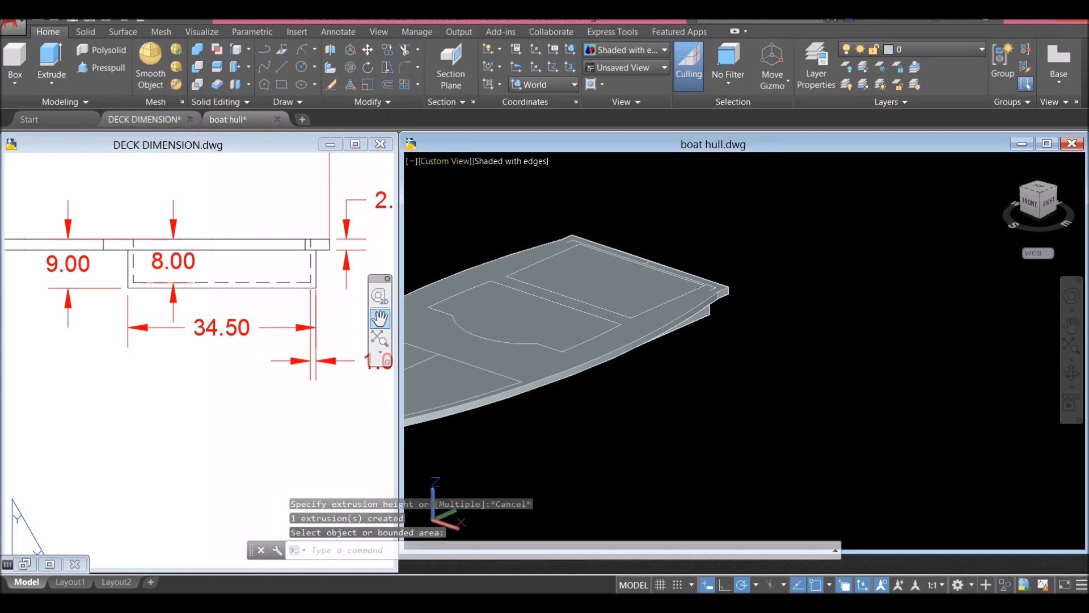
Step: Presspull the area inside the stern rectangle 8 units downward to hollow out the stern box
left_click(105, 68)
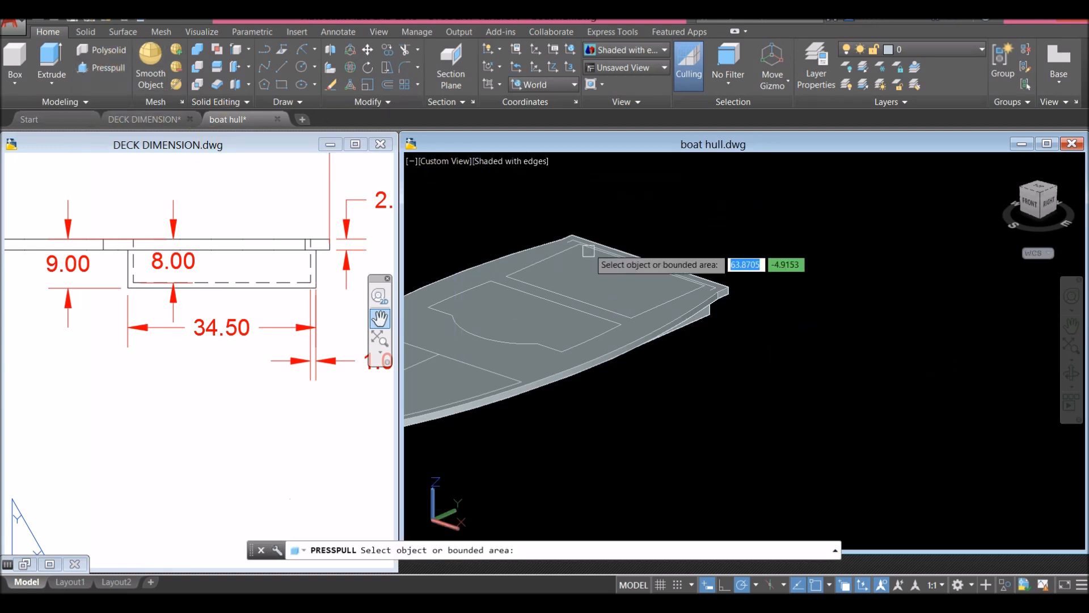
scroll(584, 281, "up", 2)
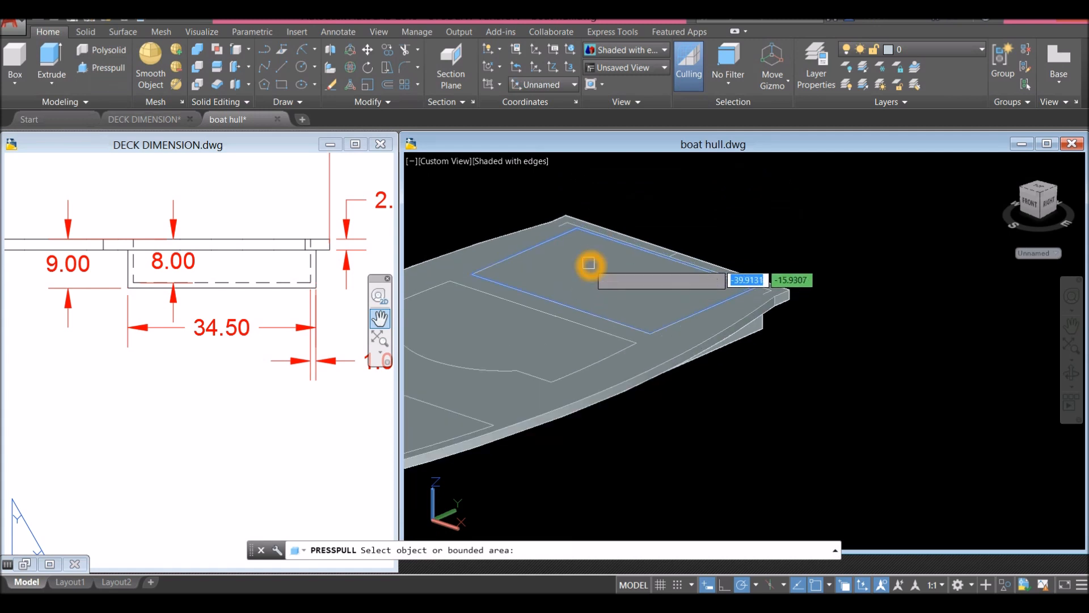
left_click(588, 263)
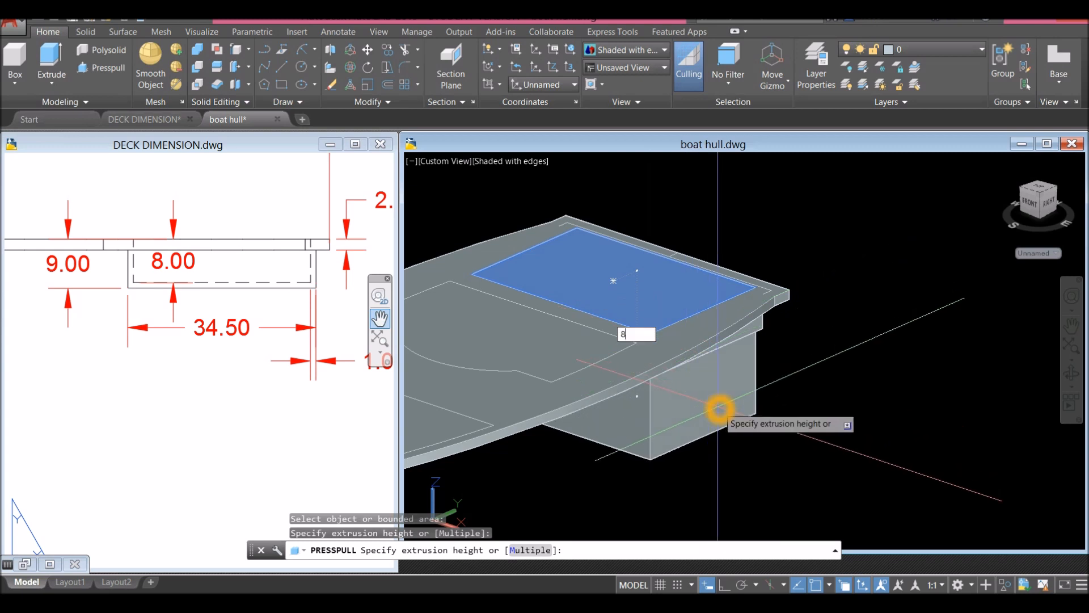
key("Return")
middle_click(759, 362)
middle_click_drag(679, 358, 781, 348)
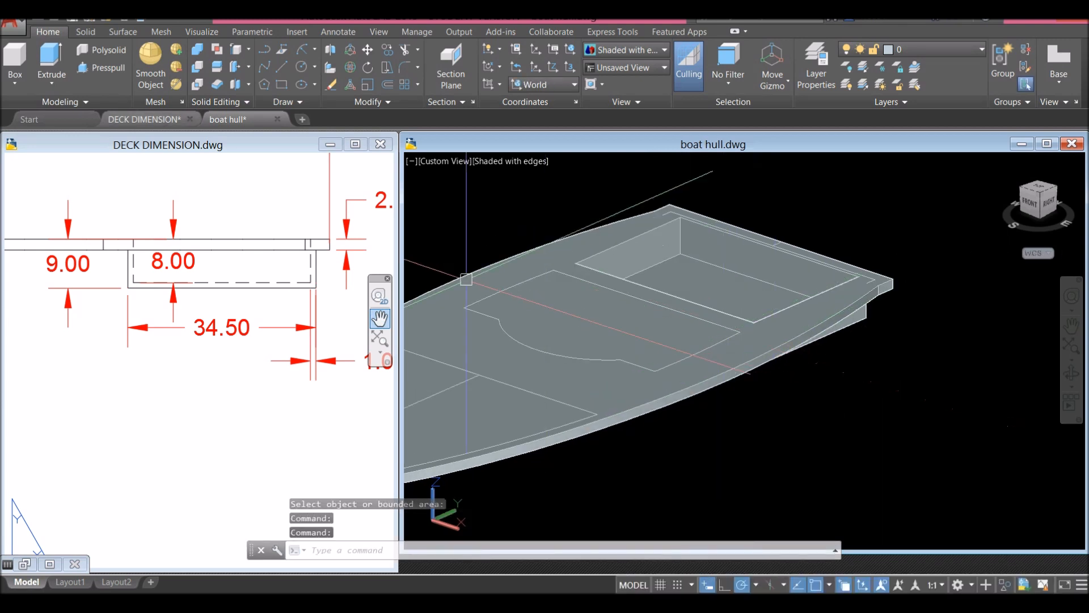
Step: Presspull the cockpit area with the curved front edge down through the deck to cut an opening
left_click(114, 71)
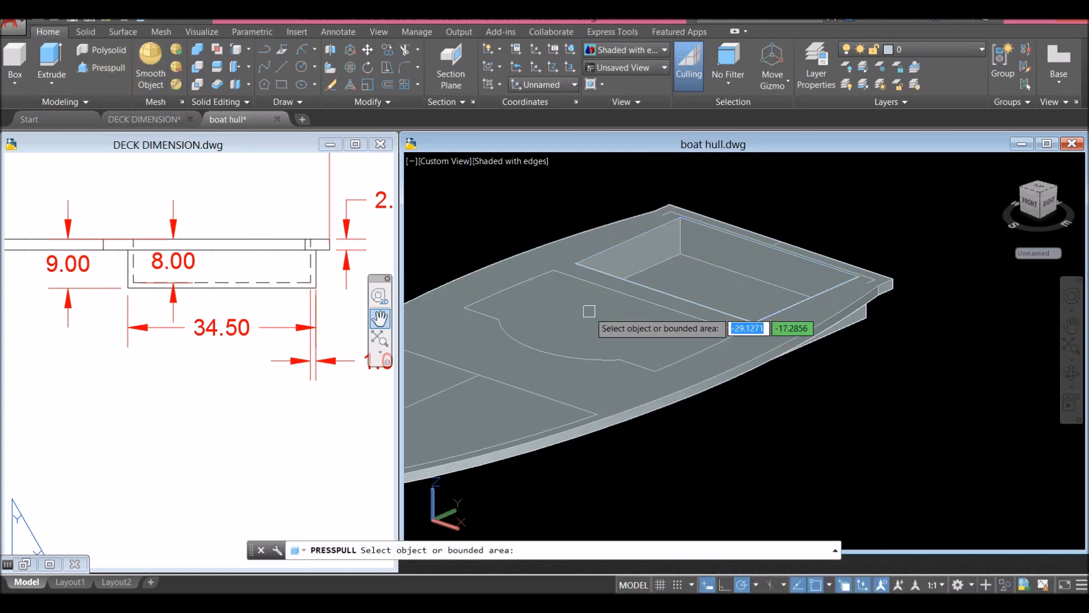
scroll(589, 313, "up", 2)
middle_click_drag(590, 314, 618, 278)
left_click(618, 278)
scroll(630, 286, "down", 4)
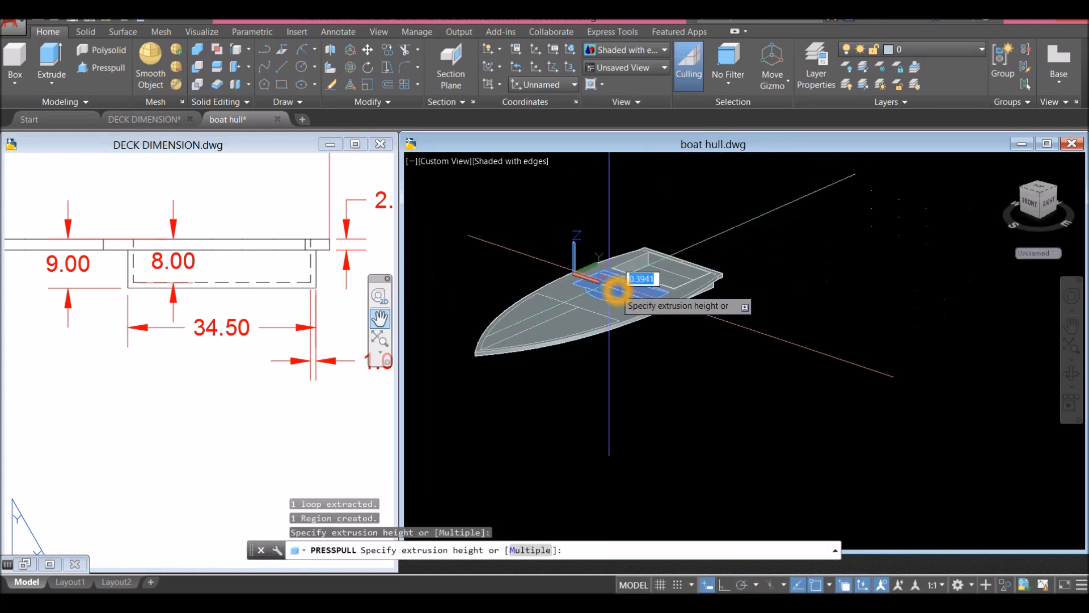
left_click(654, 391)
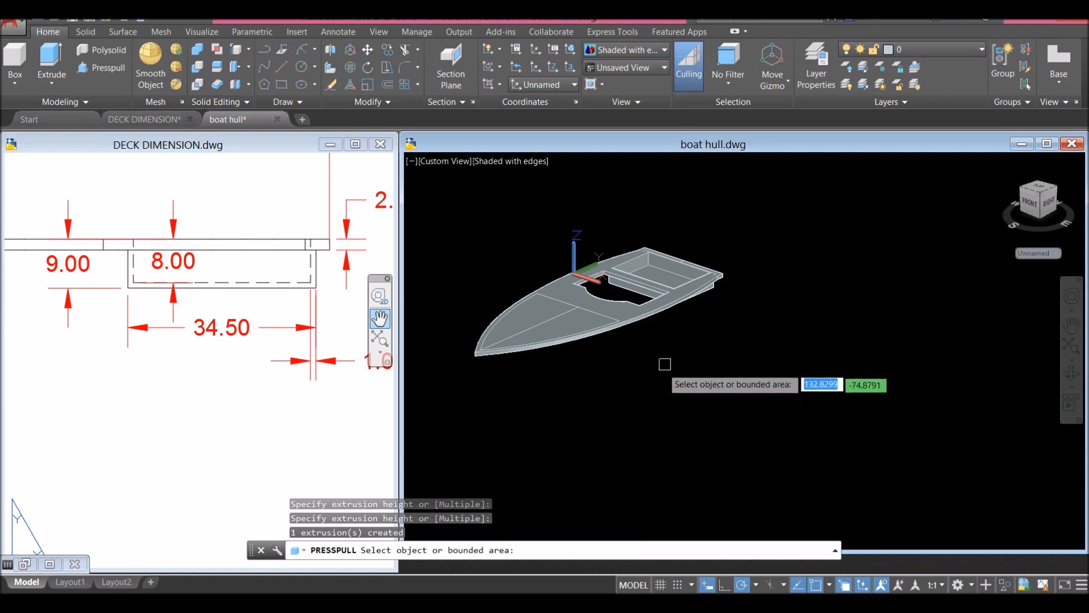
mouse_move(666, 369)
middle_mouse_down("shift")
mouse_move(675, 366)
mouse_move(621, 357)
mouse_move(610, 306)
mouse_move(681, 365)
middle_mouse_up("shift")
key("Return")
scroll(579, 319, "up", 5)
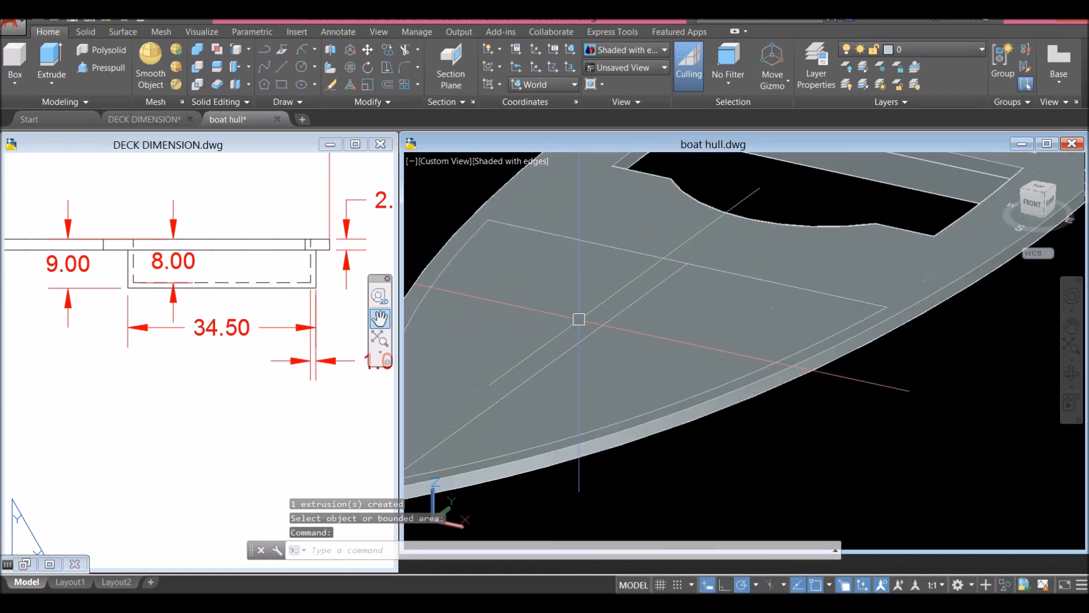
left_click(611, 313)
scroll(590, 299, "down", 5)
key("Escape")
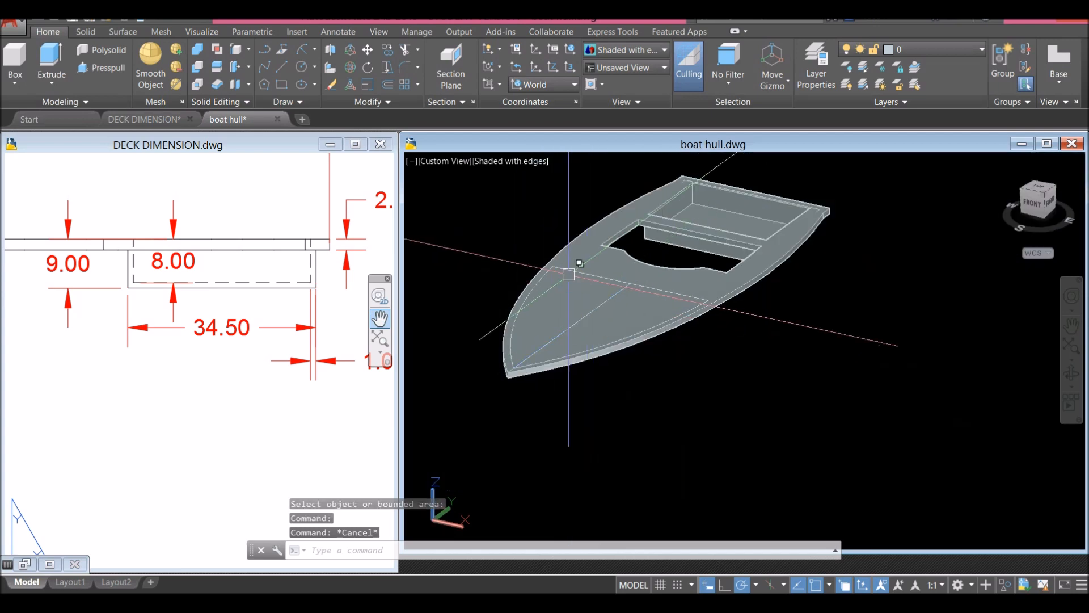
Step: Hide the deck solid so that only the profile curves remain displayed
scroll(555, 272, "up", 2)
left_click(582, 255)
scroll(583, 255, "down", 5)
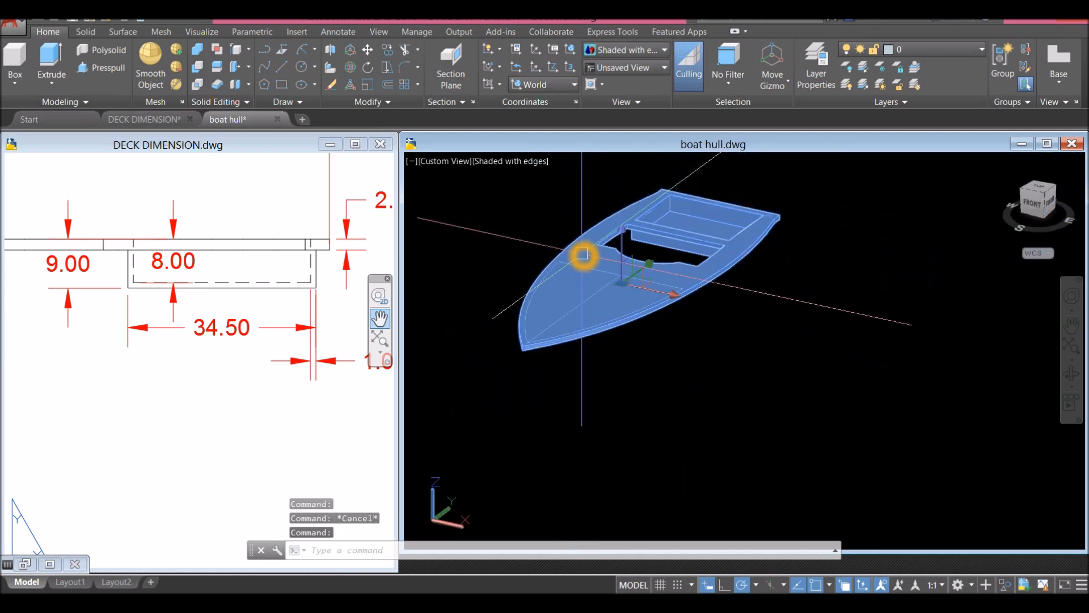
right_click(535, 196)
mouse_move(570, 255)
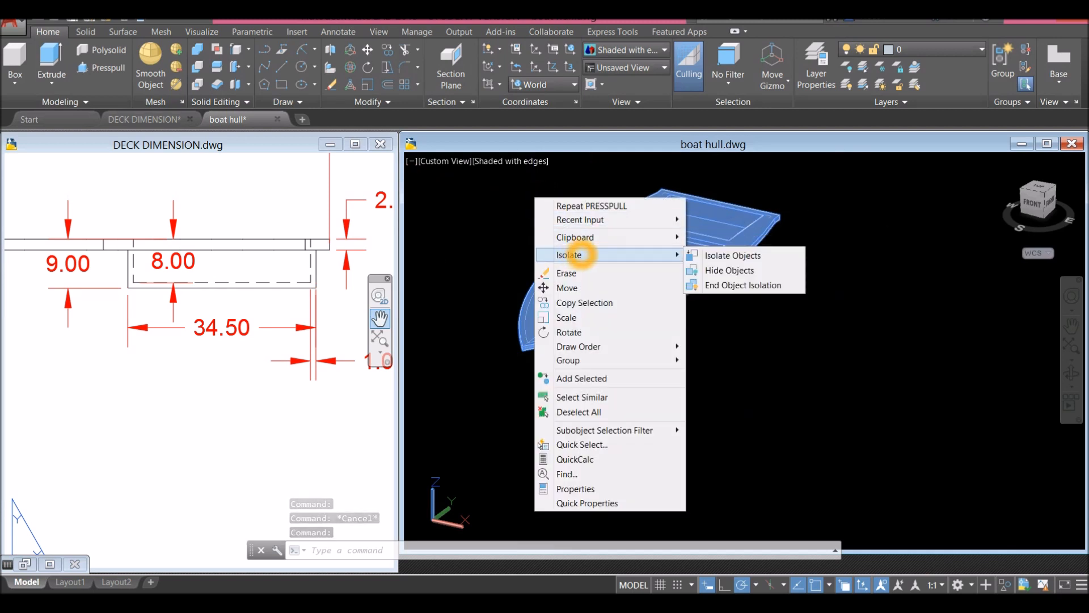
left_click(729, 270)
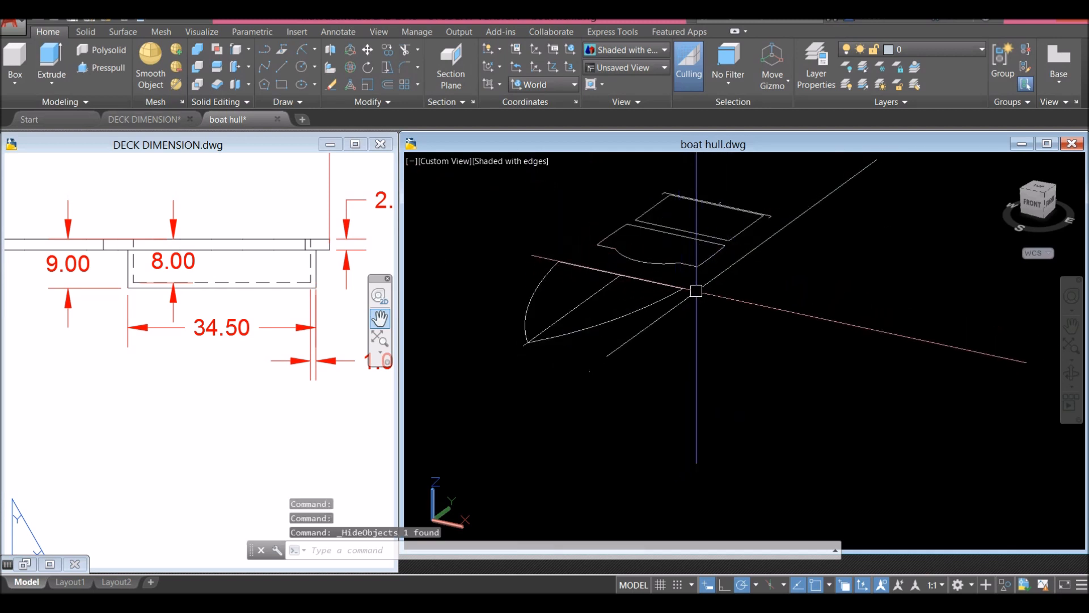
Step: Erase the cockpit outline, the stern rectangle and the line work at the transom
middle_click_drag(706, 285, 637, 314, "shift")
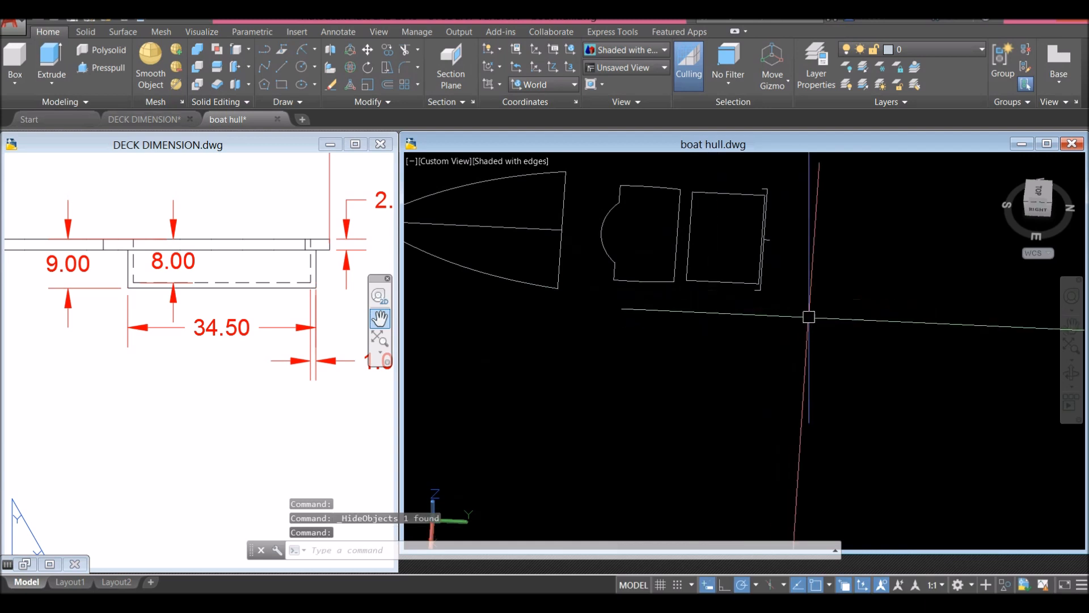
left_click(809, 319)
left_click(618, 186)
key("Delete")
middle_click_drag(649, 296, 673, 326)
middle_click_drag(468, 301, 536, 268, "shift")
scroll(445, 316, "up", 6)
scroll(532, 316, "down", 3)
middle_click_drag(531, 317, 485, 367)
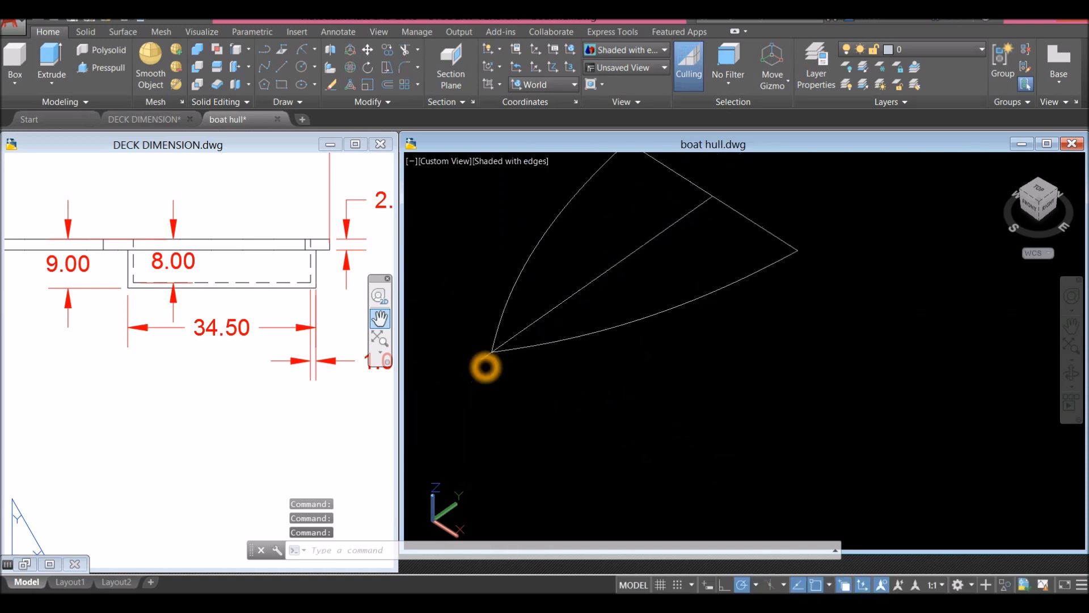
Step: Examine the deck's side and top views on the full dimension sheet
left_click(161, 398)
scroll(167, 387, "down", 6)
mouse_move(168, 387)
middle_mouse_down()
mouse_move(202, 286)
mouse_move(190, 289)
mouse_move(208, 317)
middle_mouse_up()
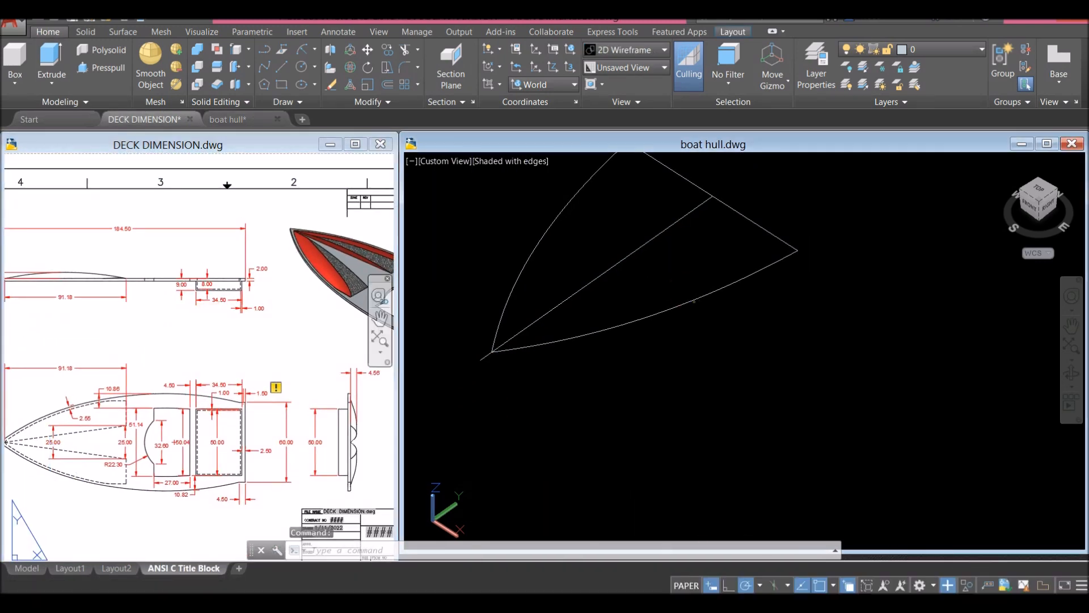
Step: Extrude the closed bow profile in the boat hull drawing 50 units upward
left_click(694, 301)
left_click(704, 295)
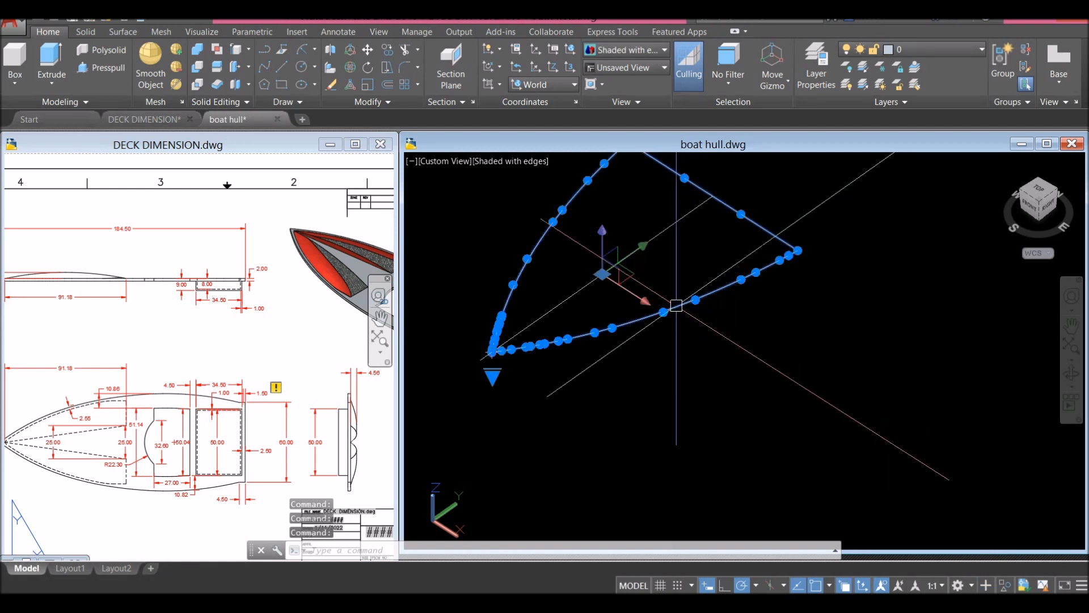
key("Escape")
middle_click_drag(639, 329, 569, 306)
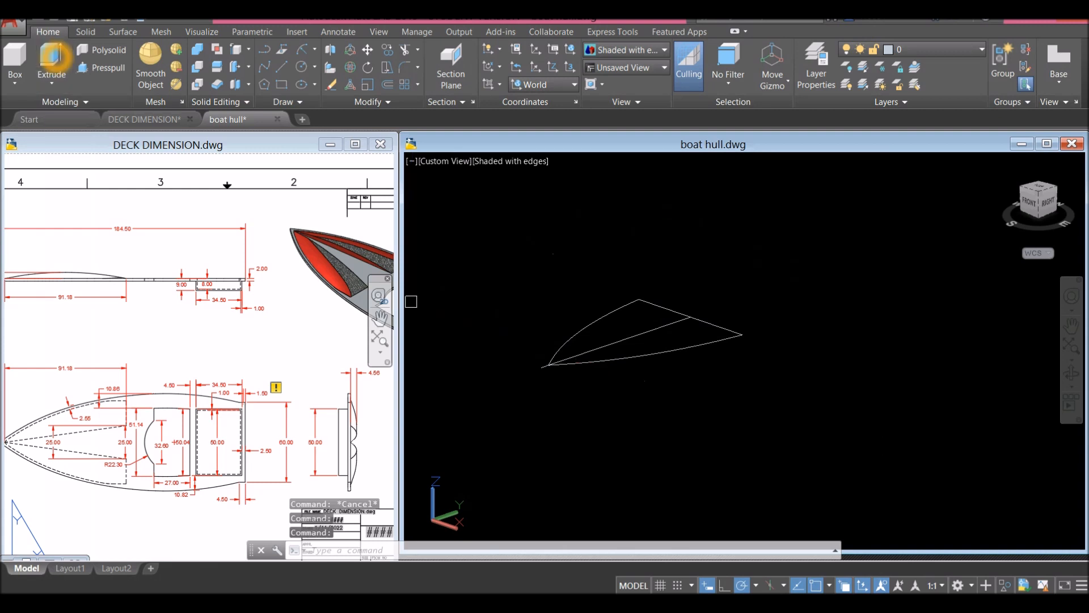
left_click(651, 348)
right_click(728, 264)
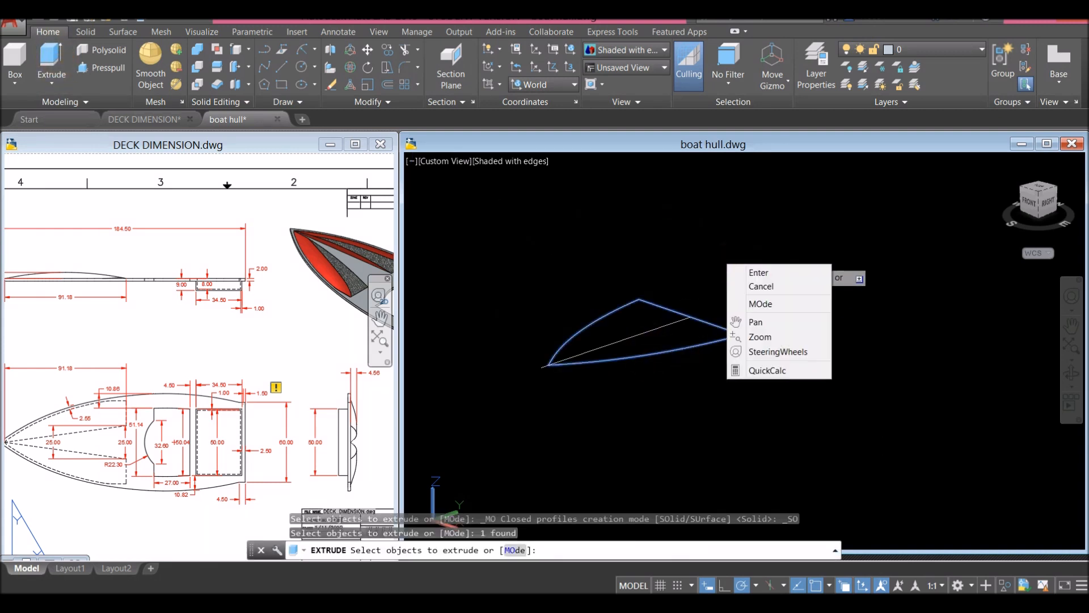
left_click(760, 273)
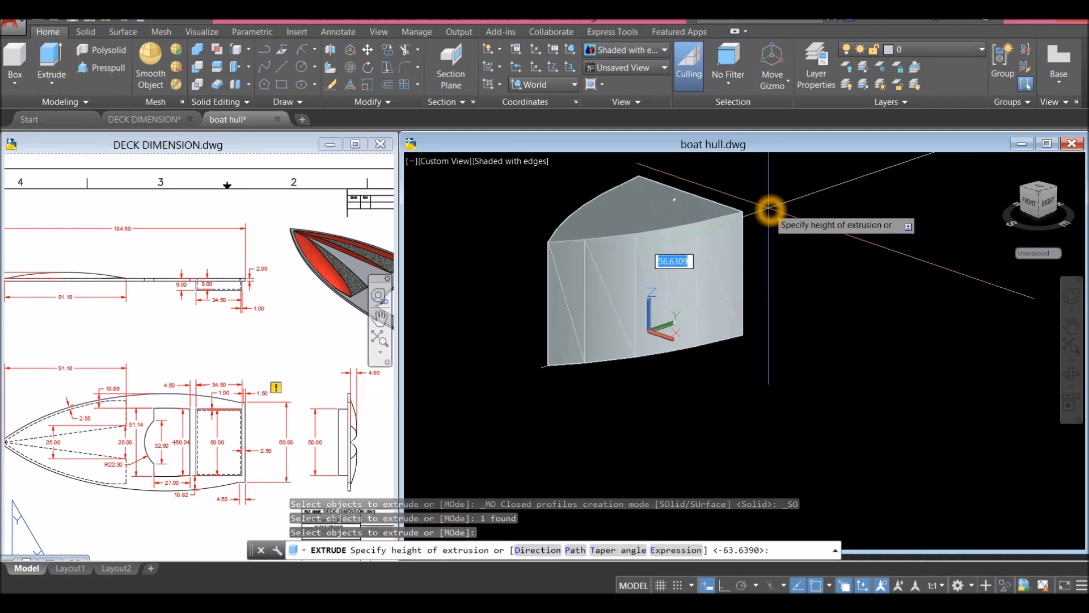
key("Return")
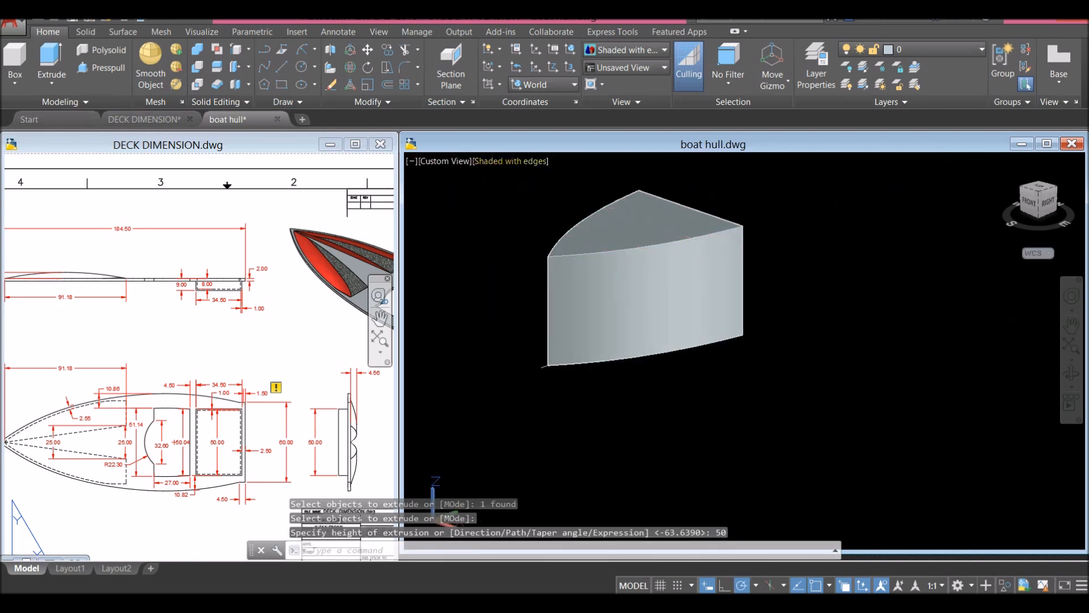
Step: Switch the boat hull view to 2D Wireframe and inspect the raised bow's side profile on the dimension sheet
left_click(502, 162)
left_click(536, 193)
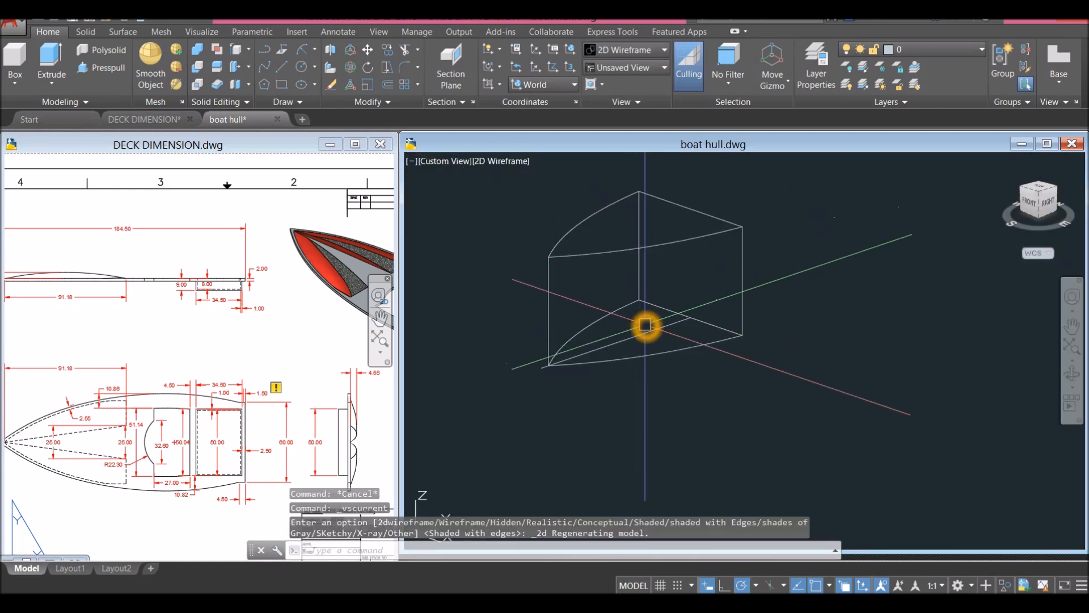
left_click(104, 352)
middle_click_drag(104, 352, 231, 372)
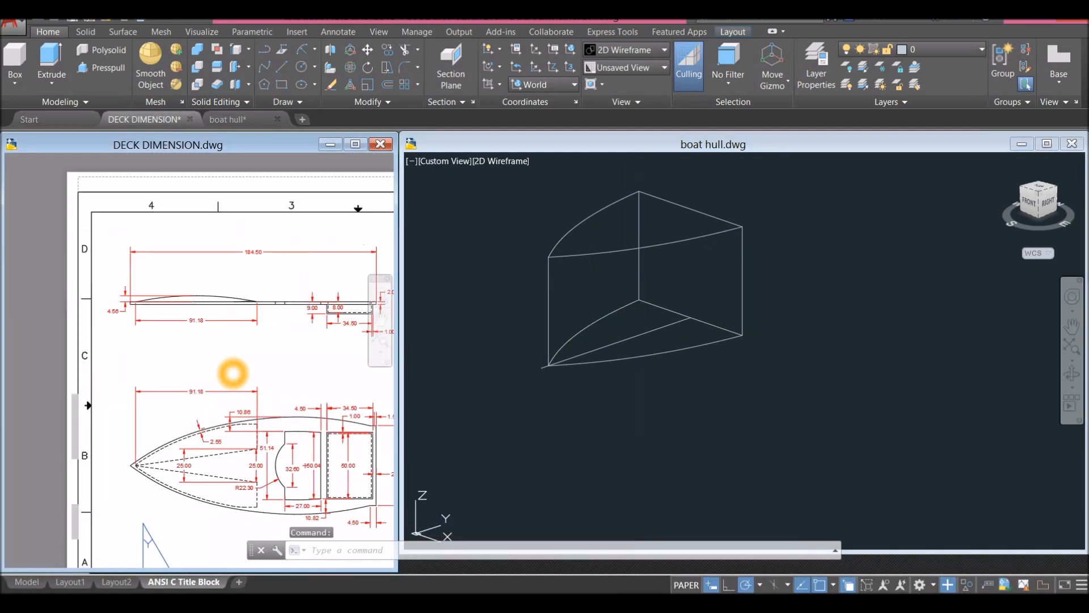
scroll(192, 301, "up", 5)
scroll(192, 301, "up", 2)
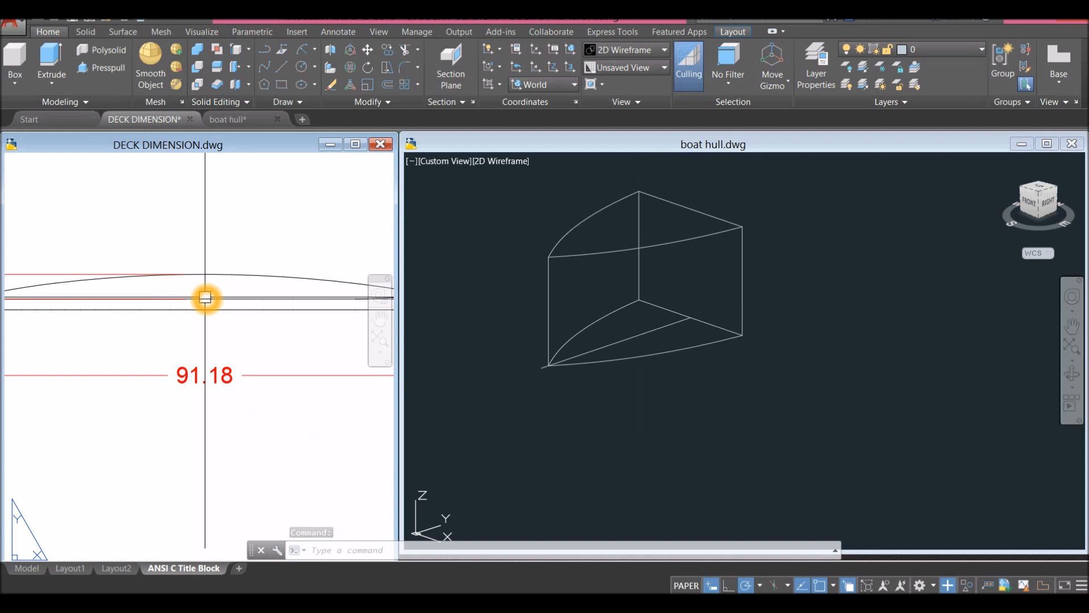
scroll(205, 297, "down", 3)
Step: Erase the bow's centre line that extends past the bow tip in the boat hull drawing
left_click(635, 408)
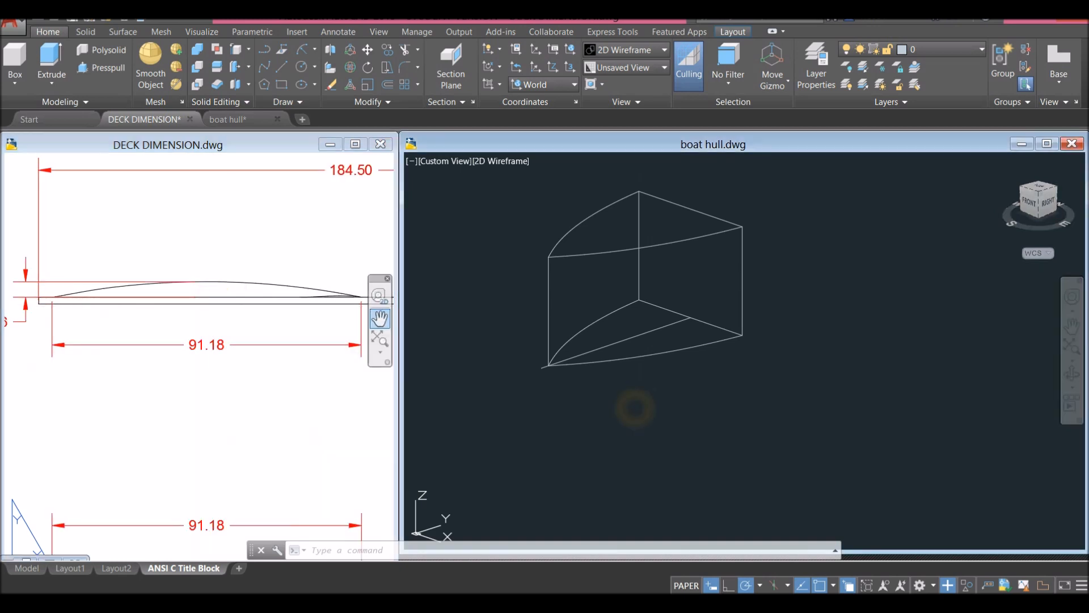
scroll(523, 387, "up", 2)
scroll(523, 387, "up", 4)
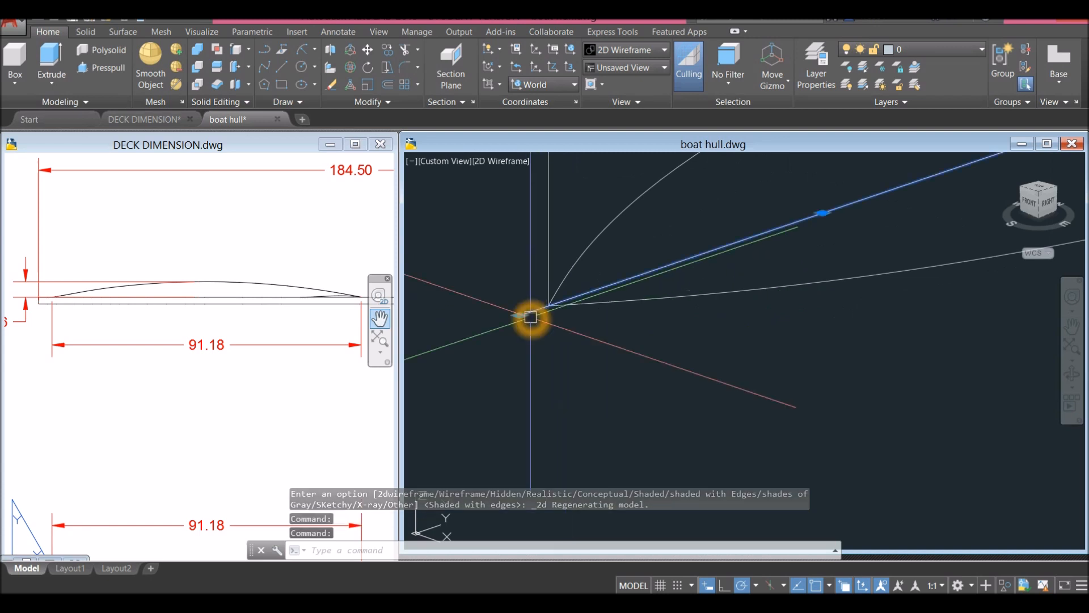
scroll(530, 351, "down", 3)
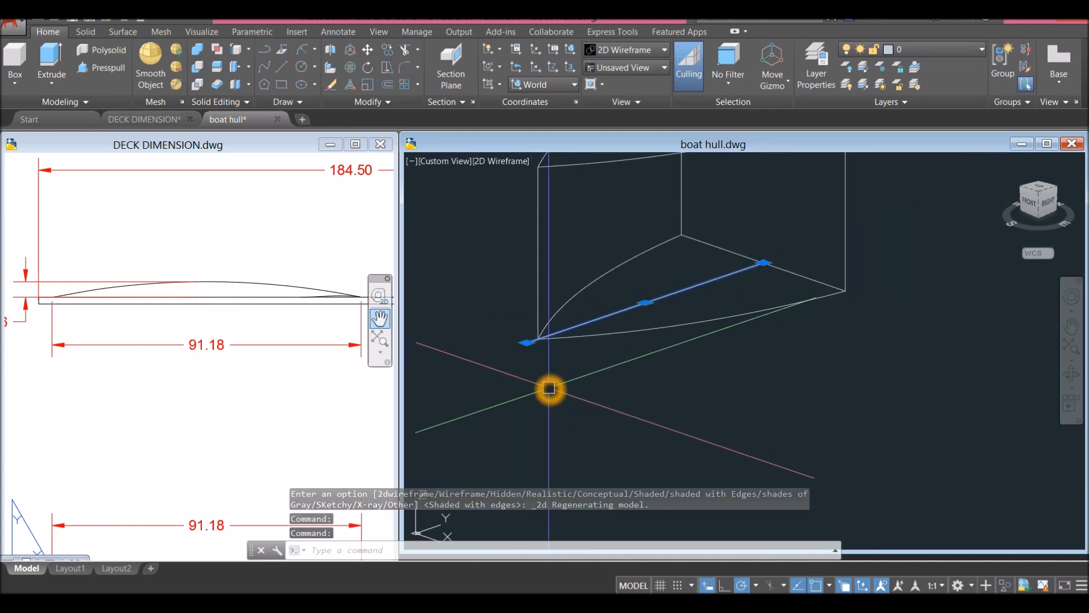
key("Delete")
Step: Draw a line from the bow tip's lower corner to the midpoint of the block's lower rear edge
type("l")
key("Return")
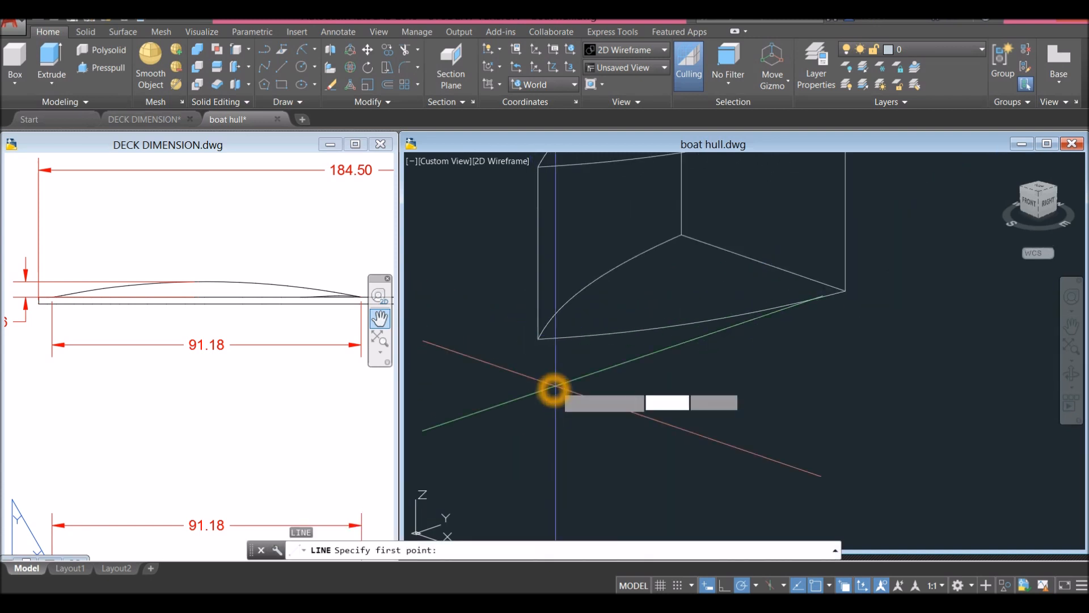
left_click(539, 342)
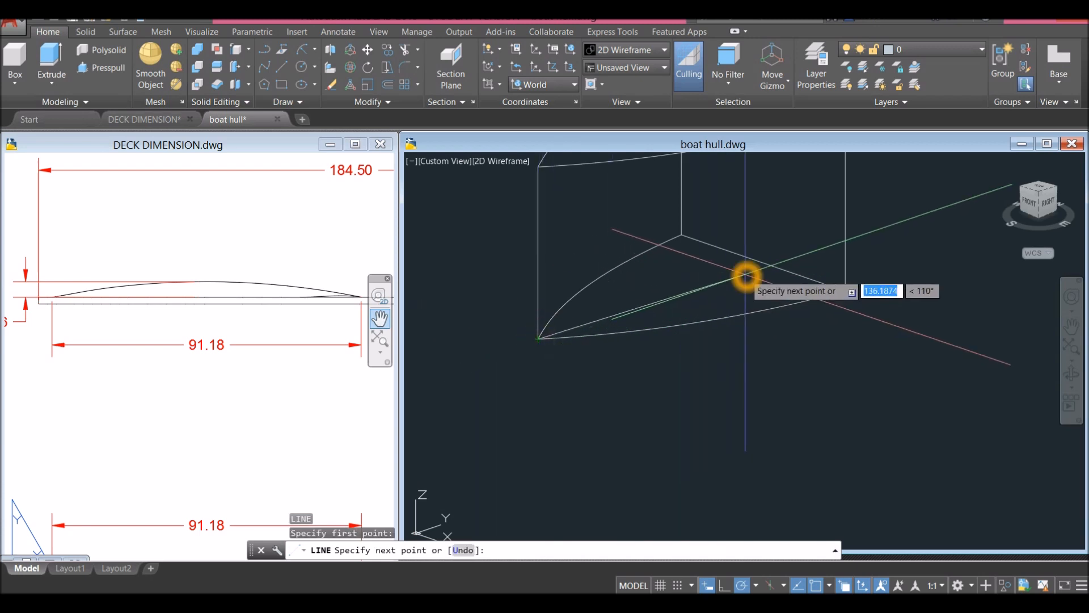
left_click(763, 262)
right_click(672, 277)
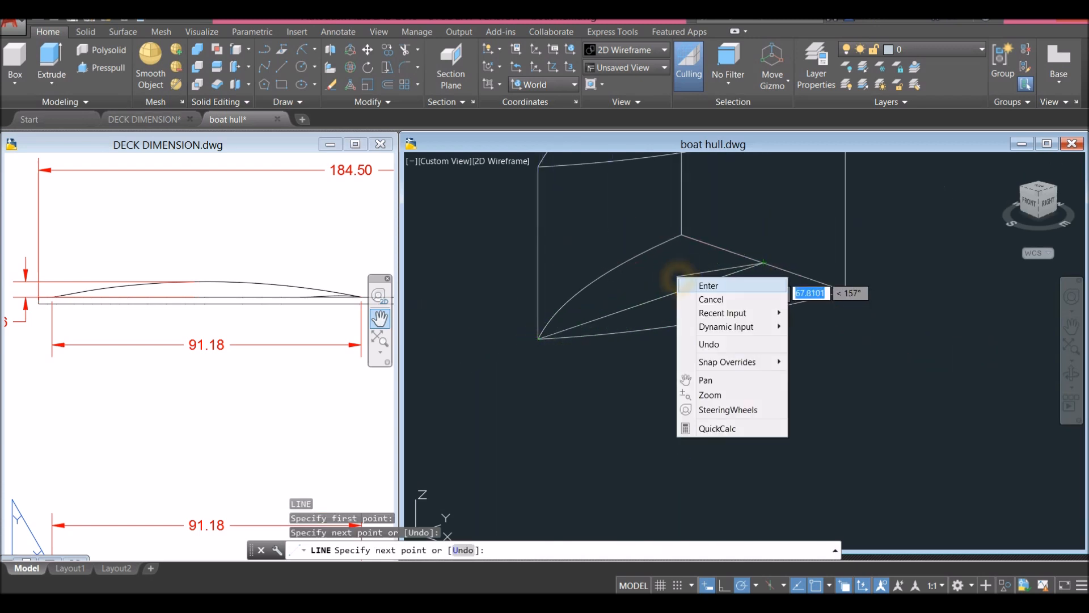
left_click(705, 285)
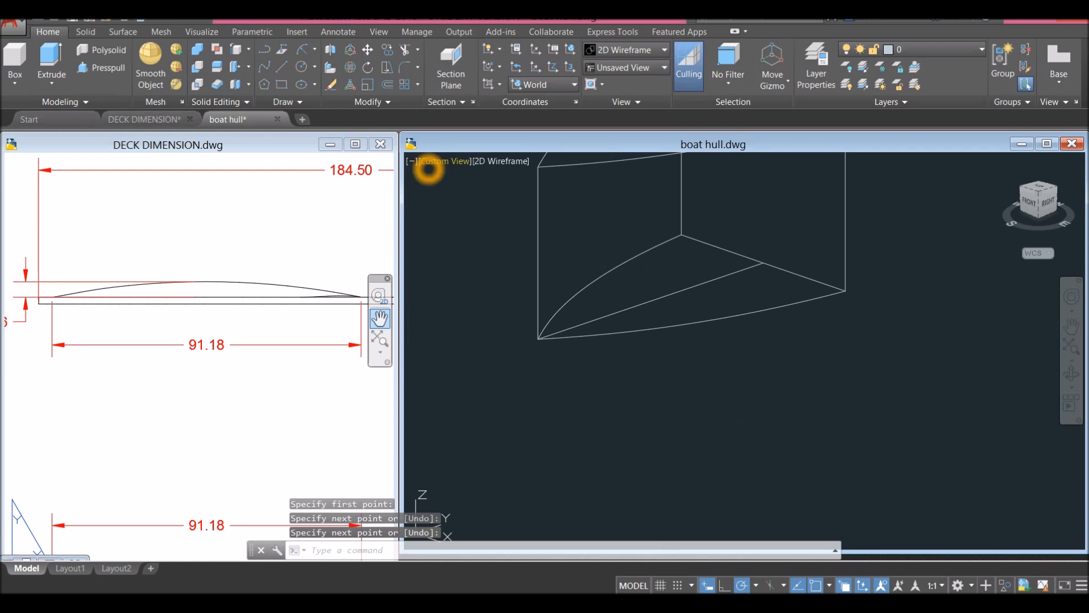
Step: Align the boat hull drawing's coordinate system to the Right view and check the raised bow's height on the dimension sheet
left_click(429, 165)
left_click(454, 229)
middle_click_drag(544, 248, 602, 308, "shift")
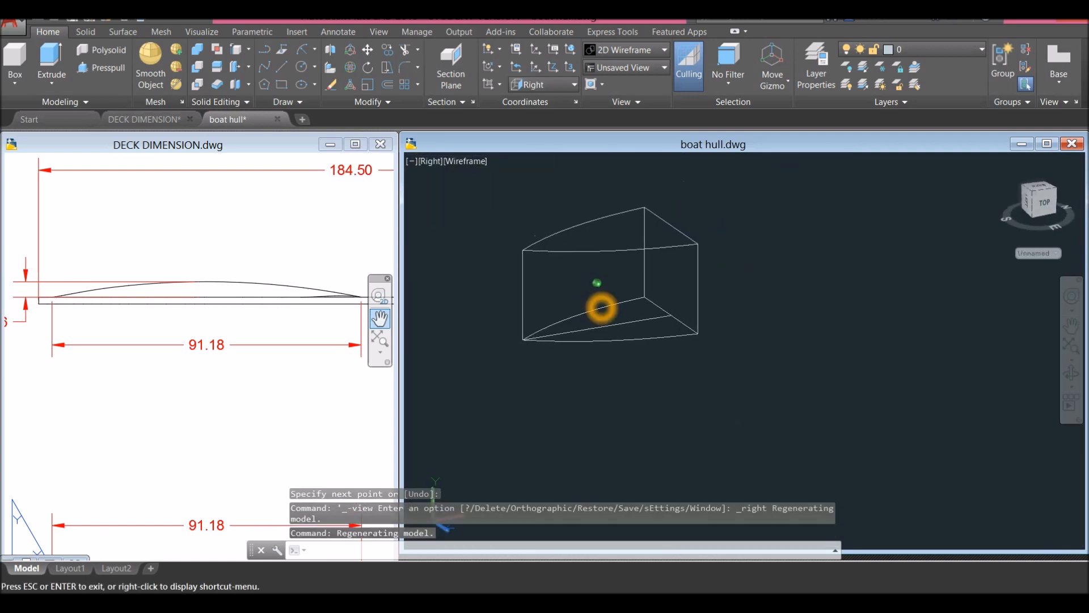
left_click(202, 347)
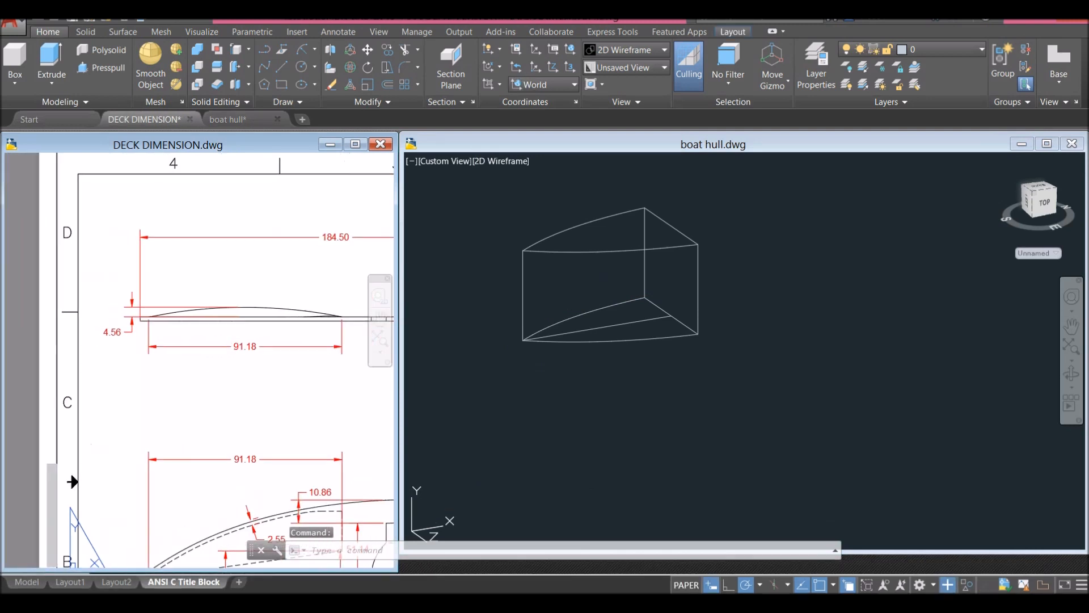
scroll(148, 333, "down", 4)
scroll(147, 333, "up", 6)
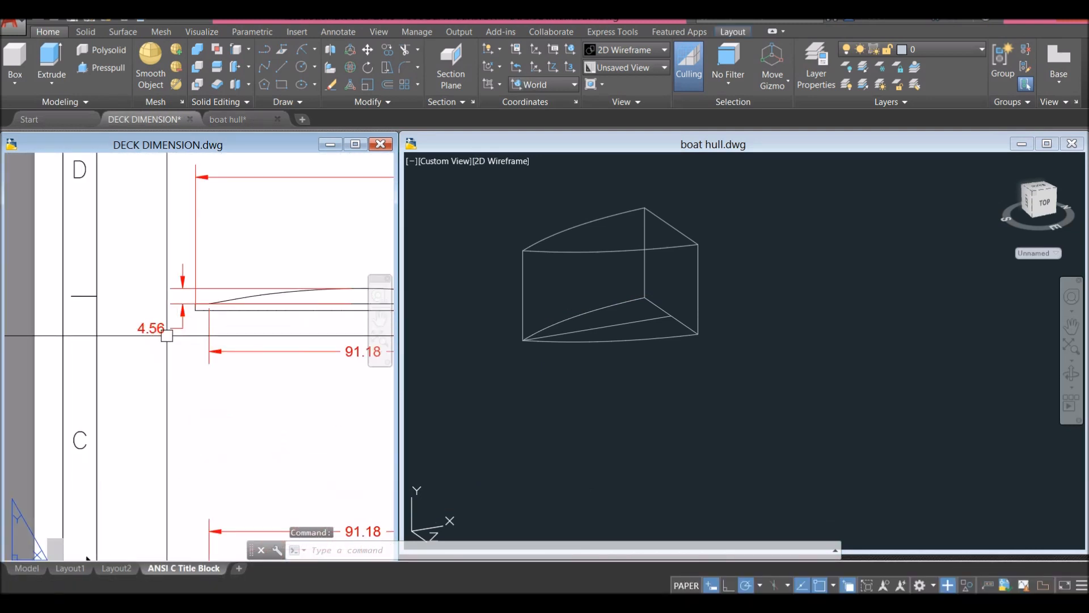
Step: Draw a vertical line 4.56 units upward from the midpoint of the bow's new centre line
left_click(668, 398)
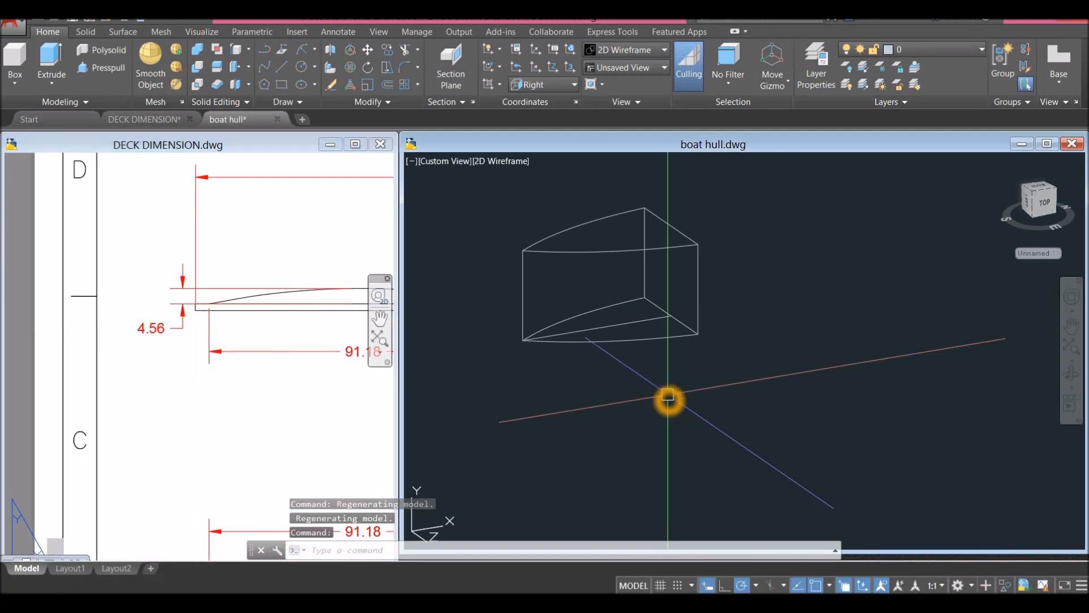
type("l")
key("Return")
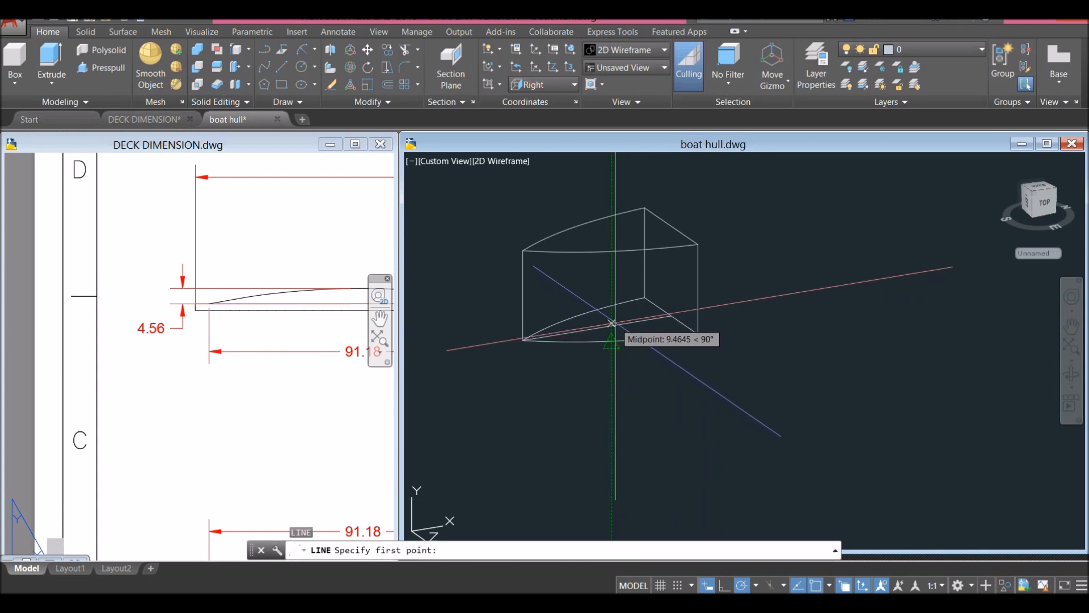
scroll(612, 320, "up", 4)
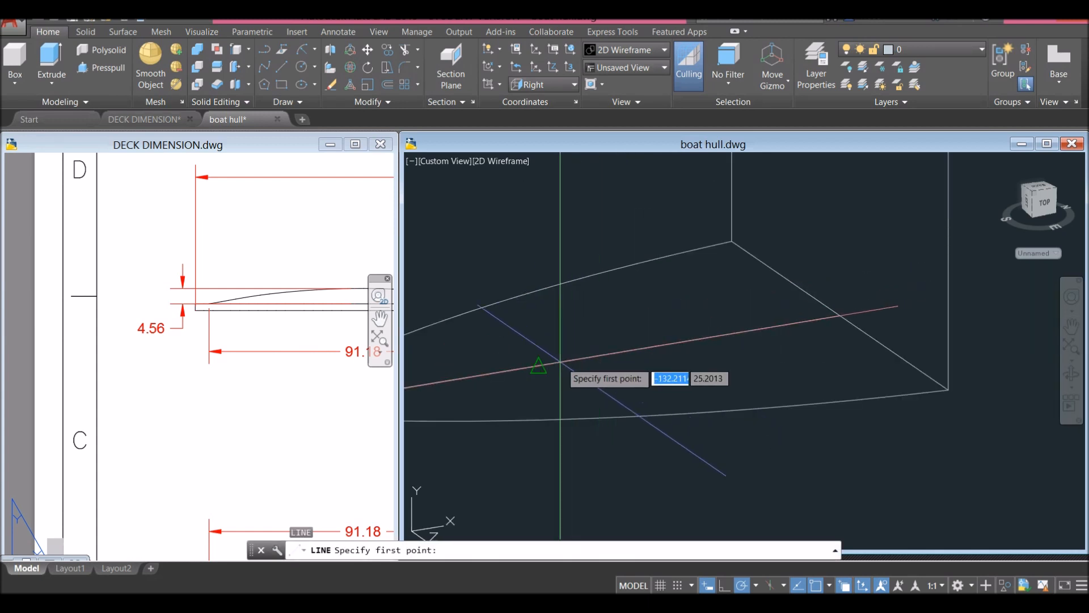
left_click(535, 362)
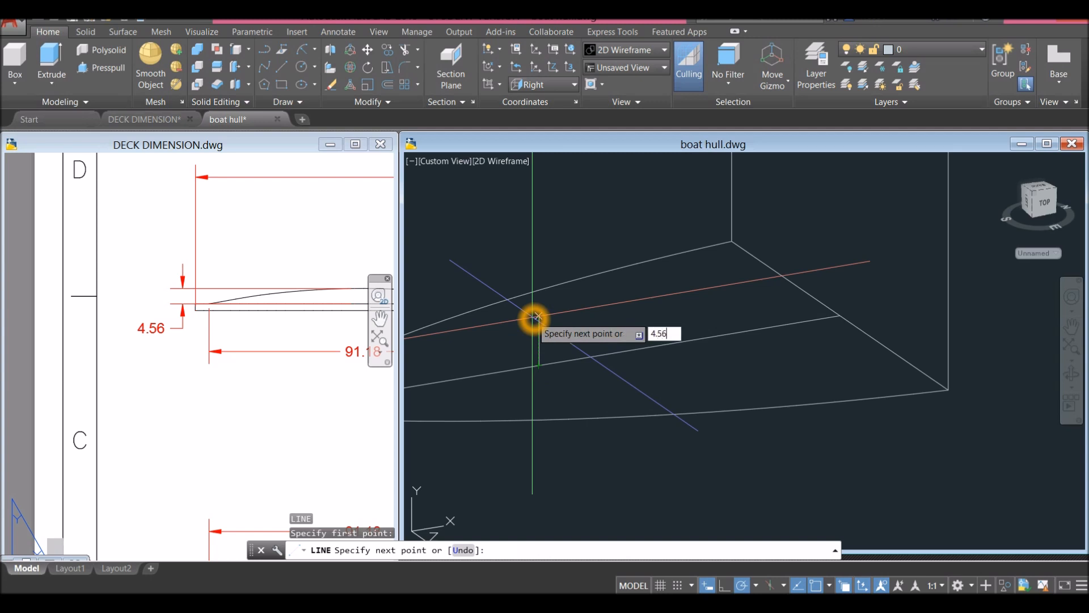
key("Return")
right_click(576, 304)
left_click(592, 314)
Step: Show the bow block in the Right view, framed on its lower edge and the short vertical line
scroll(592, 315, "down", 4)
left_click(431, 161)
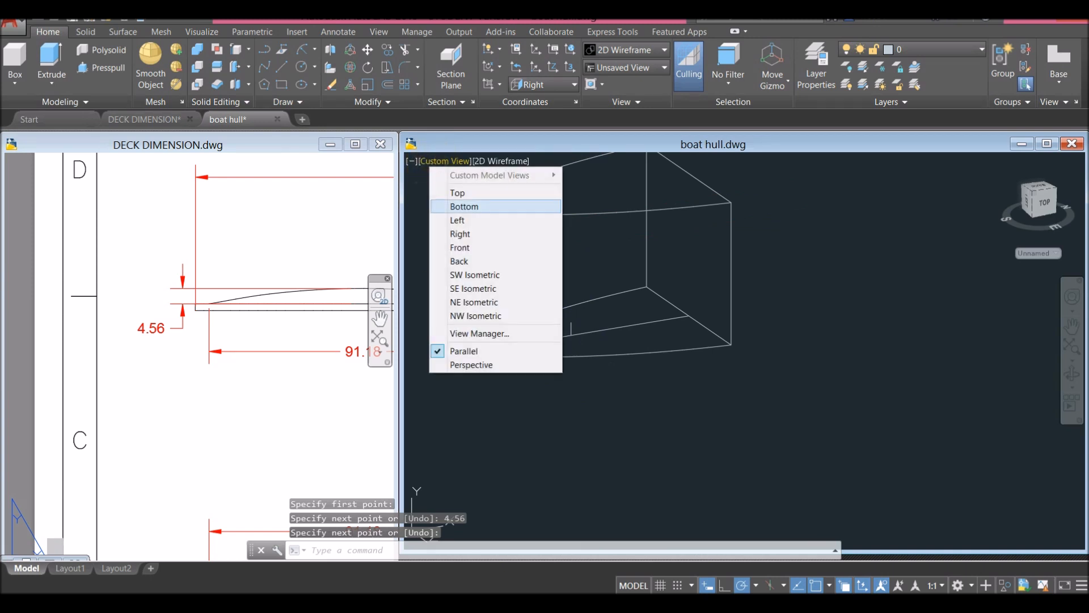
left_click(453, 233)
scroll(552, 301, "down", 8)
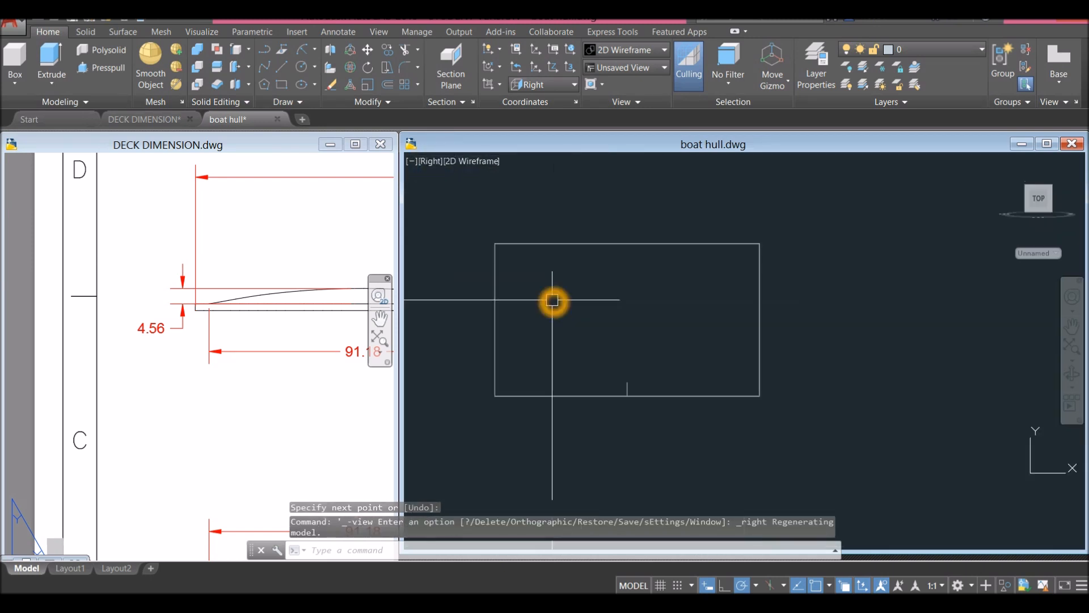
scroll(587, 336, "up", 6)
middle_click_drag(569, 322, 671, 312)
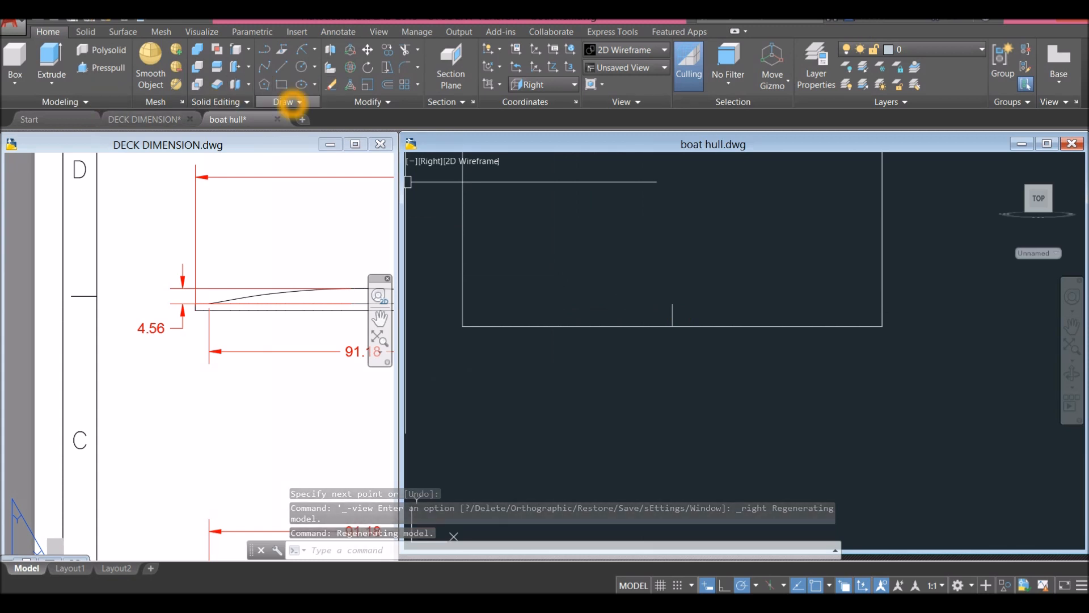
Step: Draw a Start, End, Radius arc between the two lower corners of the block, bulging upward with a freely picked radius
left_click(315, 51)
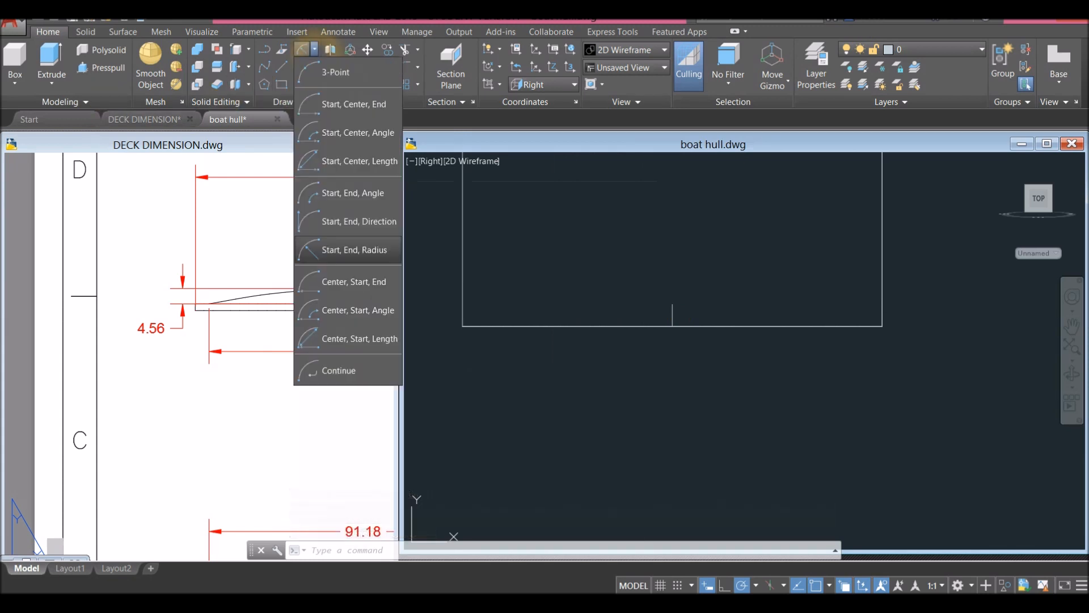
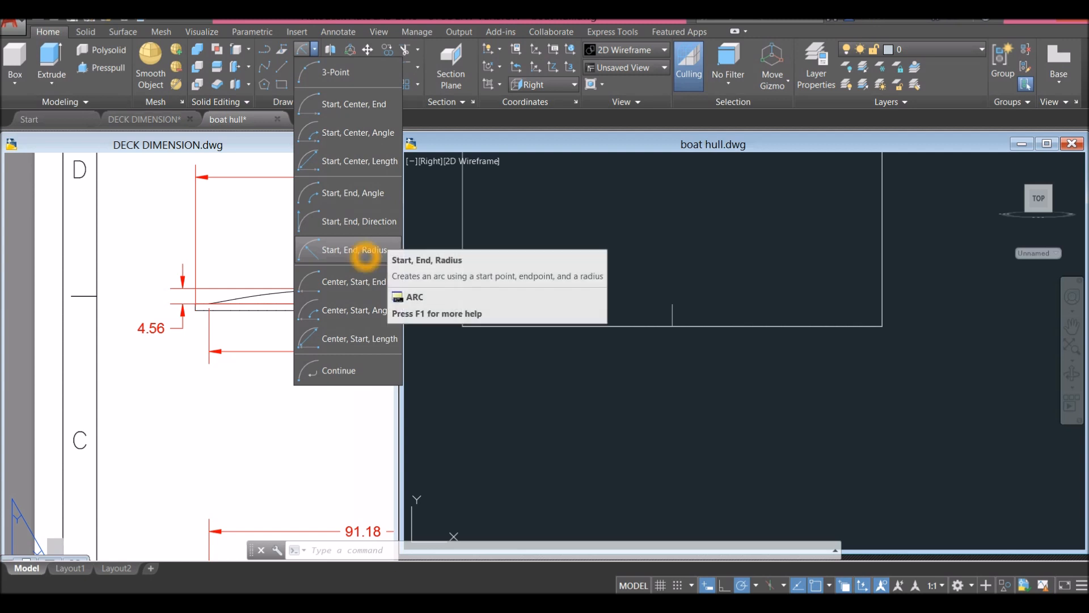
left_click(363, 251)
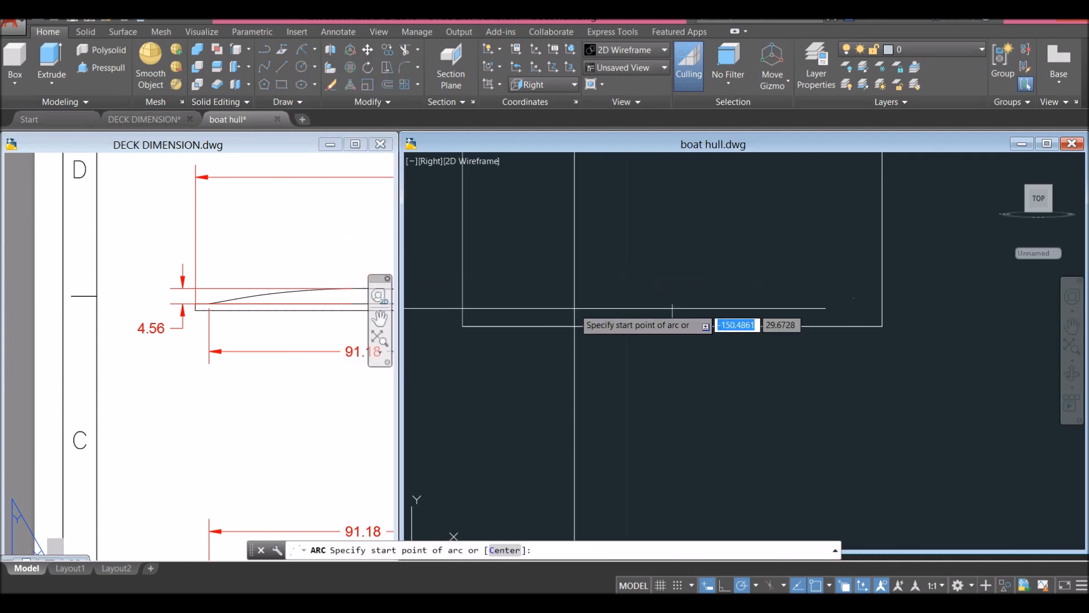
right_click(469, 340, "shift")
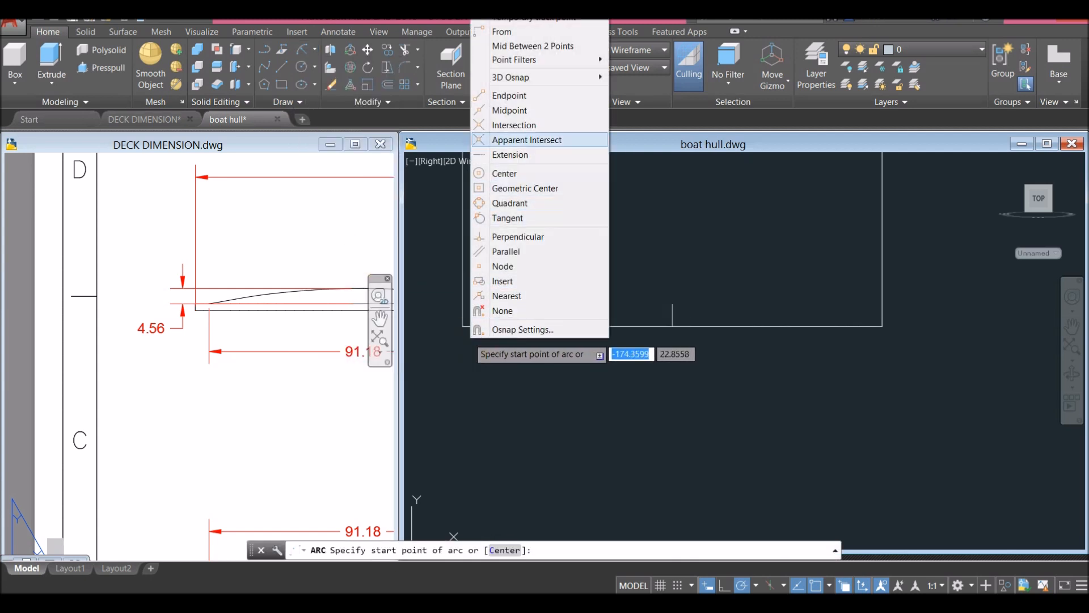
left_click(509, 95)
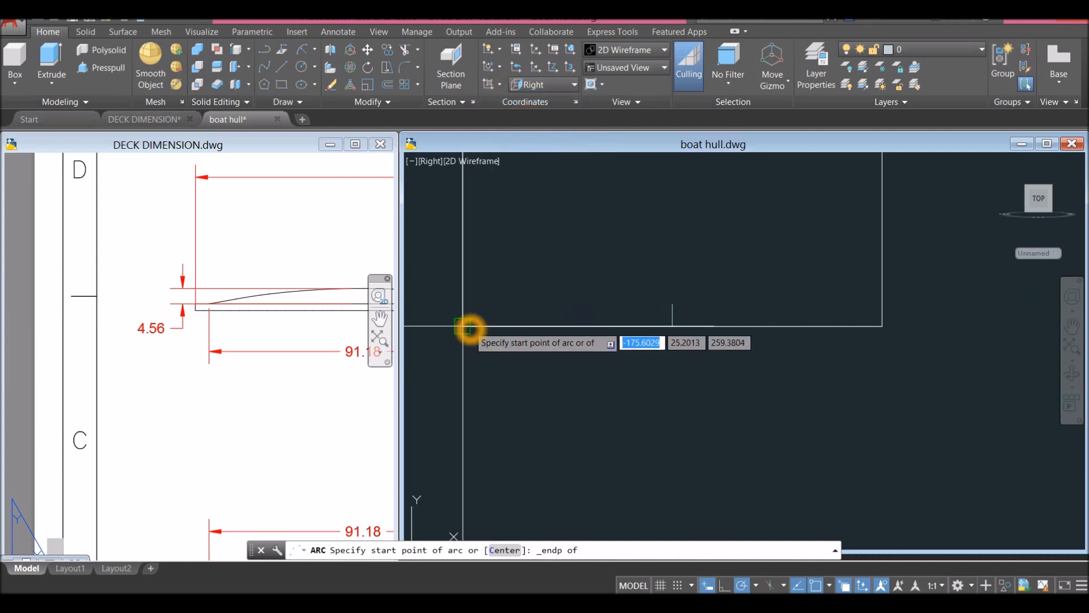
left_click(463, 327)
right_click(883, 326, "shift")
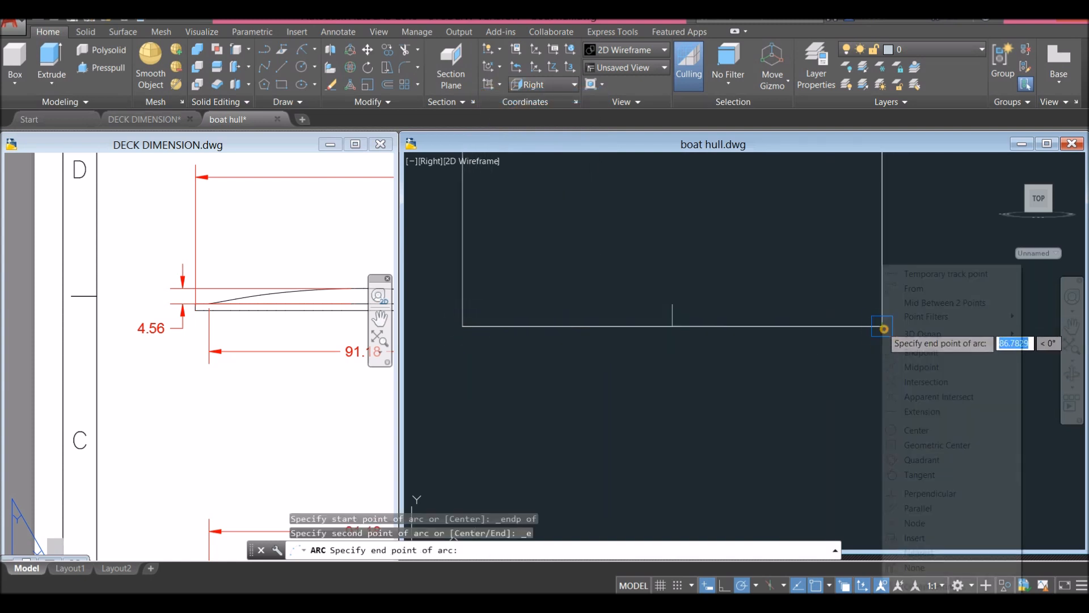
left_click(921, 353)
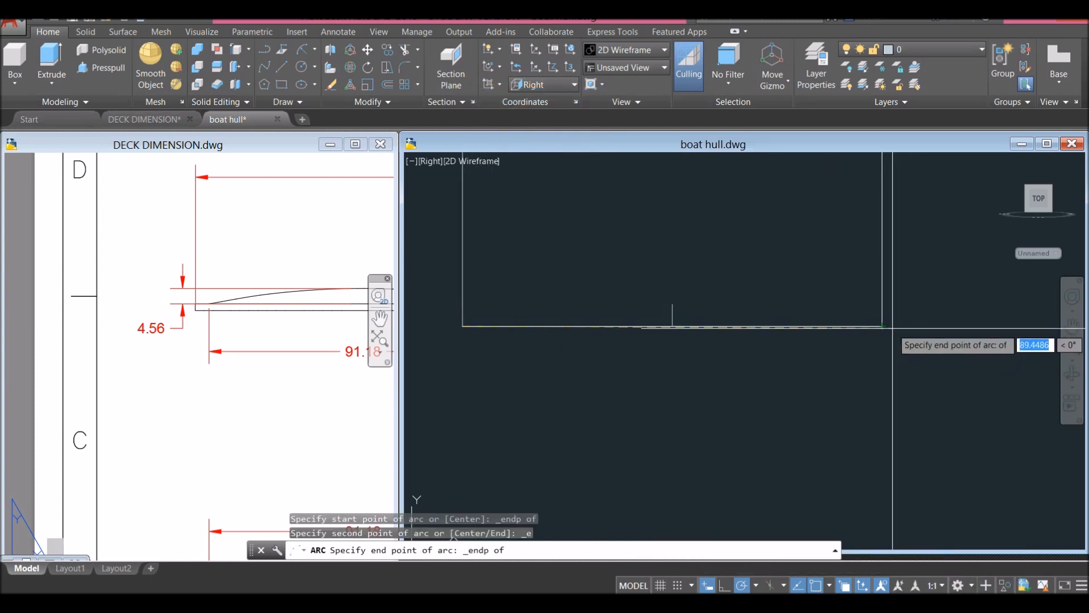
left_click(887, 329)
scroll(634, 246, "down", 6)
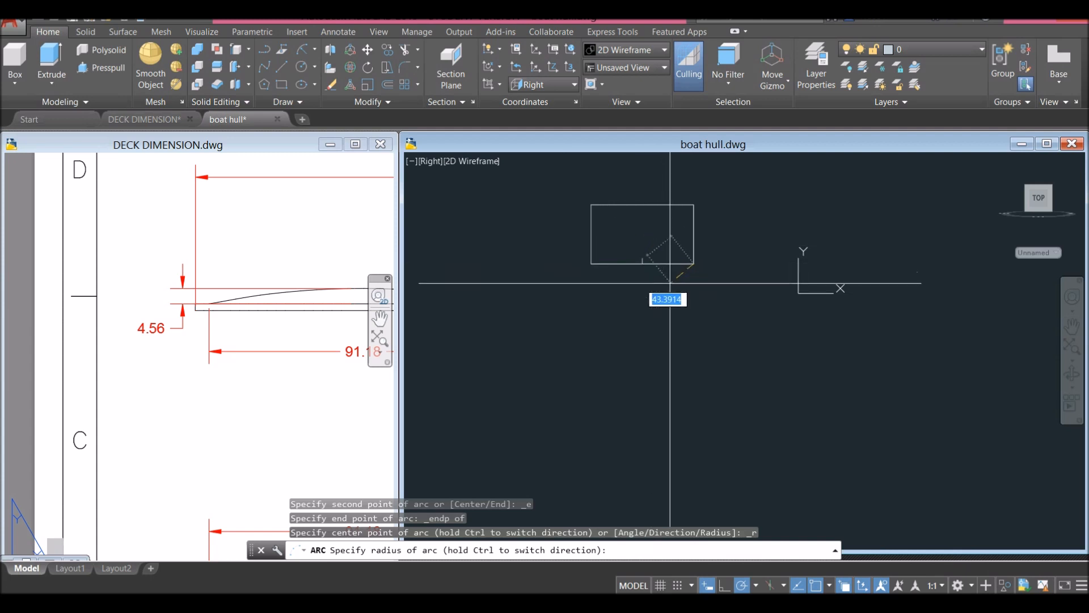
left_click(690, 319)
Step: Stretch the arc's midpoint down to the upper end of the 4.56-unit vertical line
middle_click_drag(675, 293, 669, 315)
scroll(630, 226, "up", 4)
left_click(631, 226)
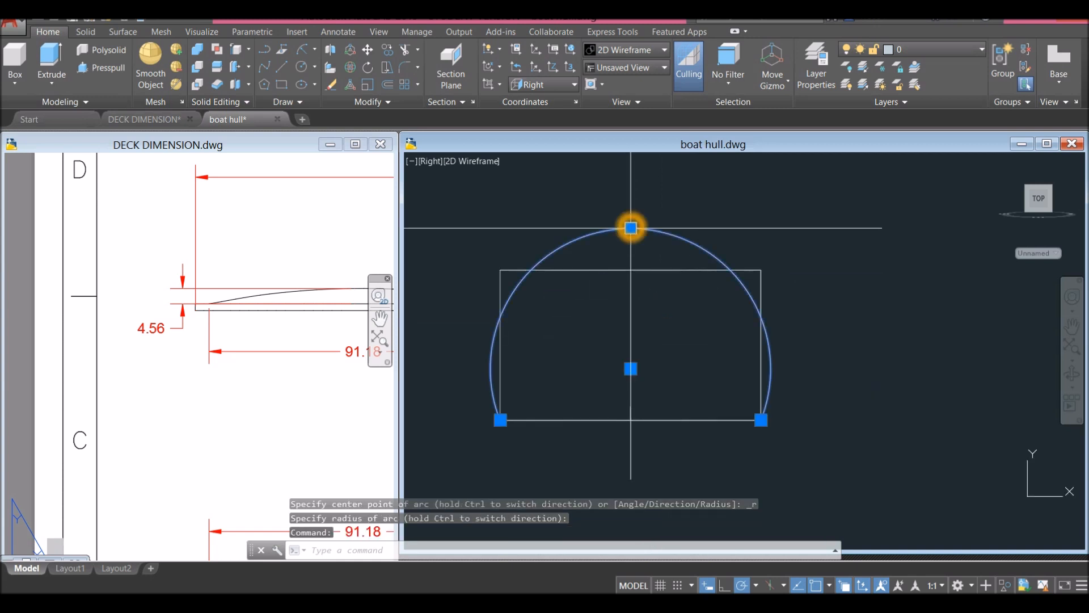
left_click(635, 229)
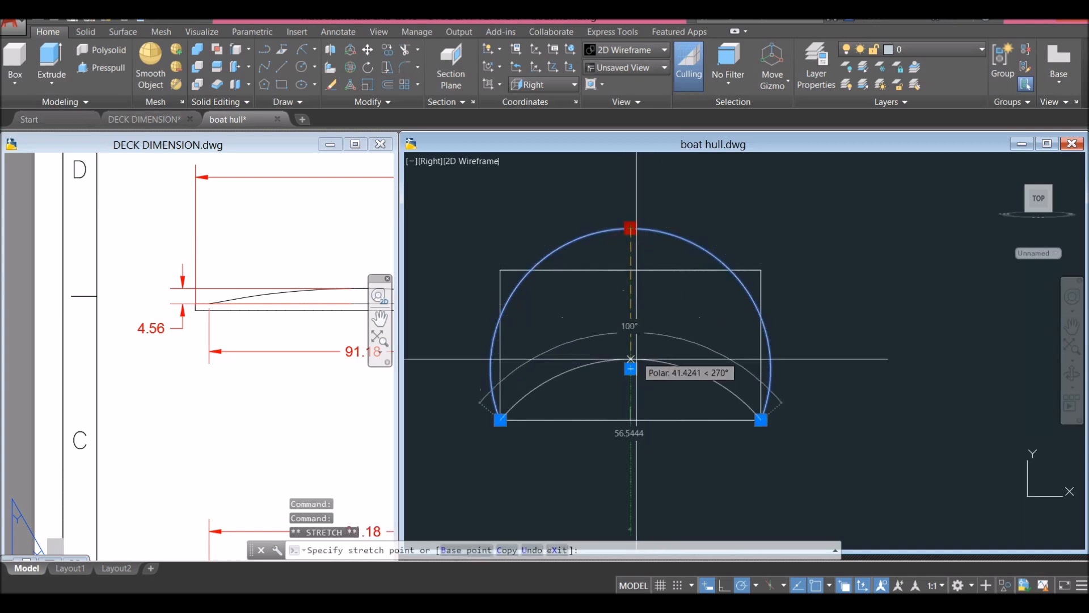
left_click(624, 406)
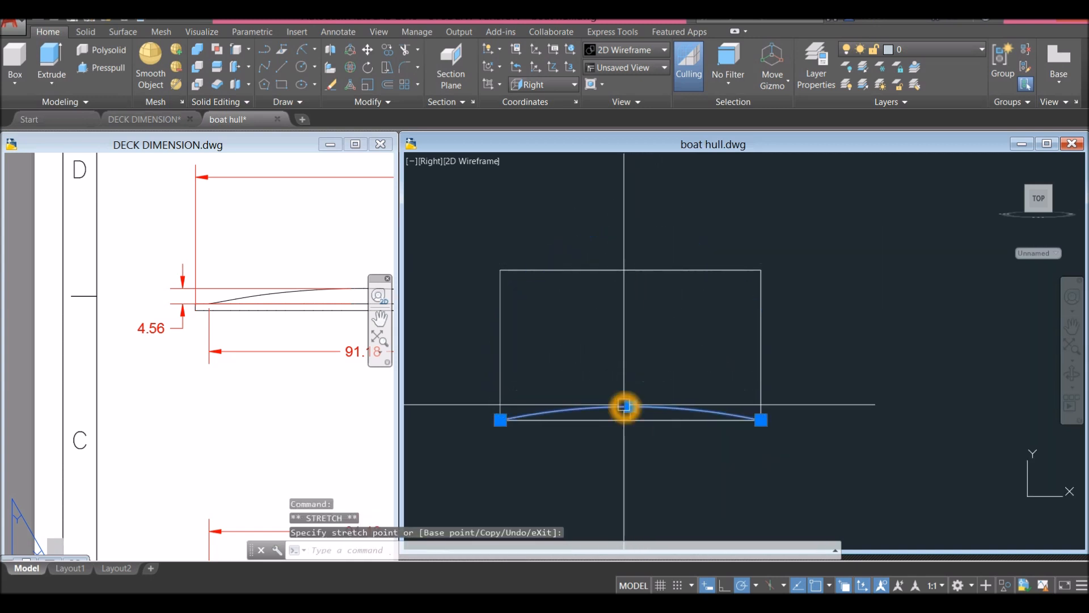
middle_click_drag(630, 347, 624, 317)
key("Escape")
Step: Join the arc and the bow's centre line into one closed profile
scroll(674, 385, "up", 4)
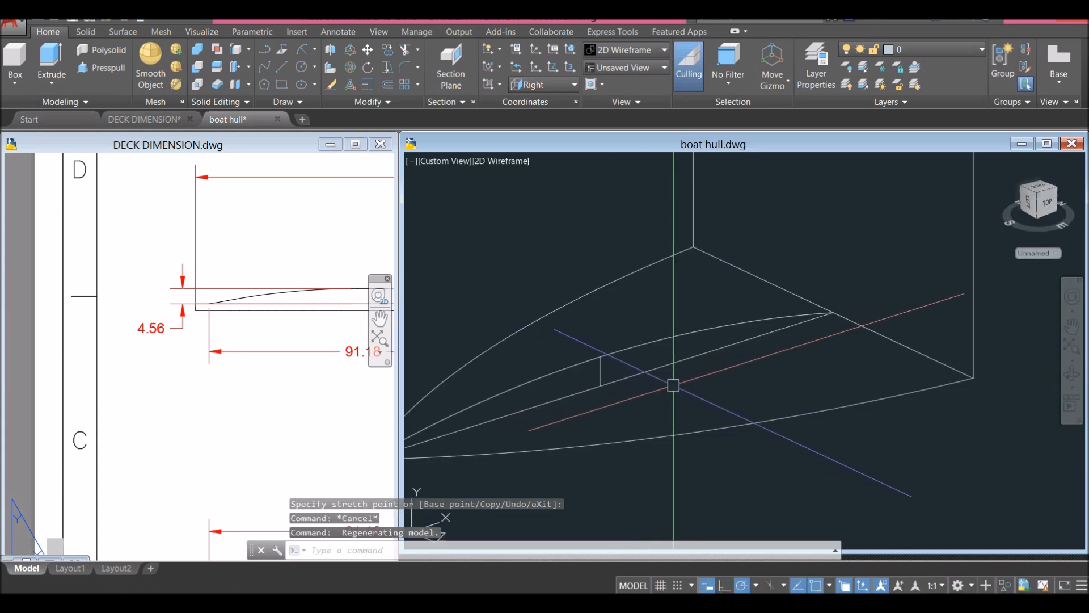
key("Return")
left_click(681, 340)
left_click(698, 355)
key("Return")
Step: Extrude the closed arc profile sideways as a solid, picking a short height freehand
left_click(741, 341)
middle_click_drag(693, 373, 707, 357, "shift")
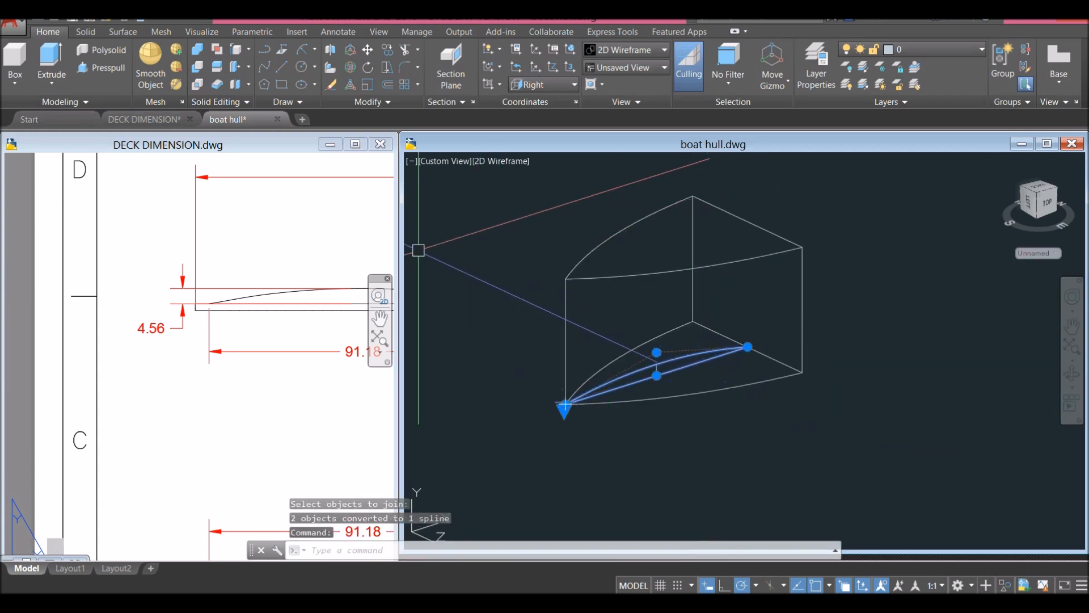
left_click(51, 62)
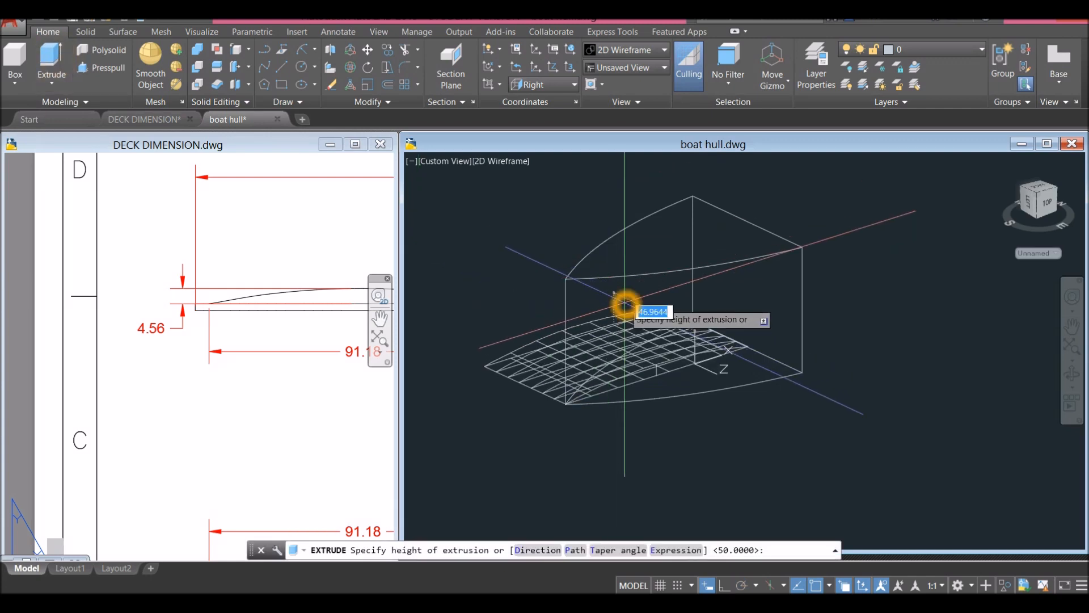
scroll(626, 304, "up", 4)
left_click(587, 268)
scroll(604, 307, "down", 5)
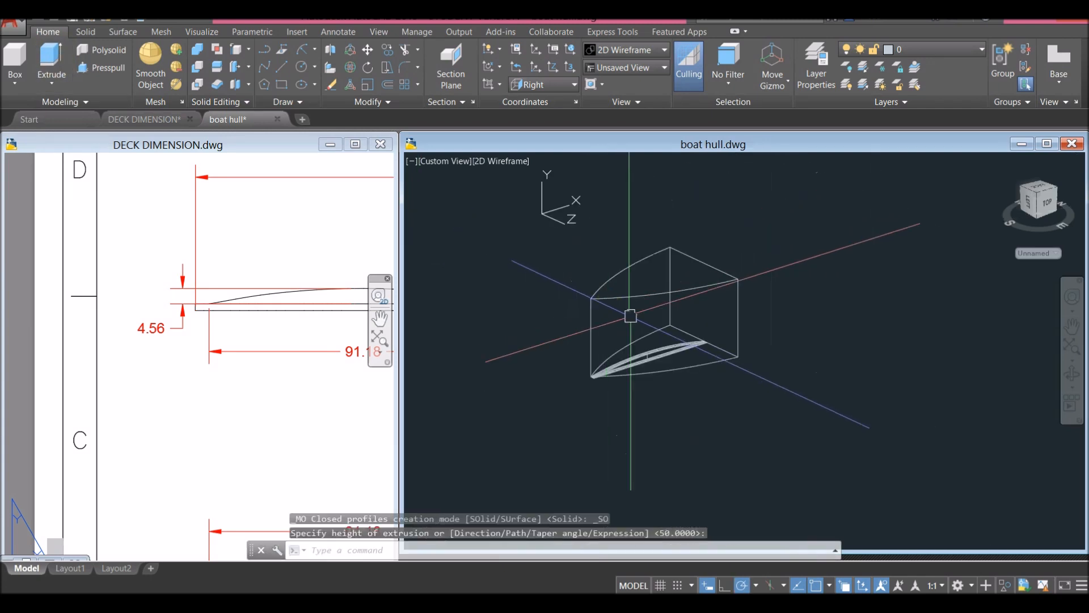
Step: Undo the freehand extrusion of the arched bow profile
scroll(647, 356, "up", 5)
scroll(652, 352, "up", 4)
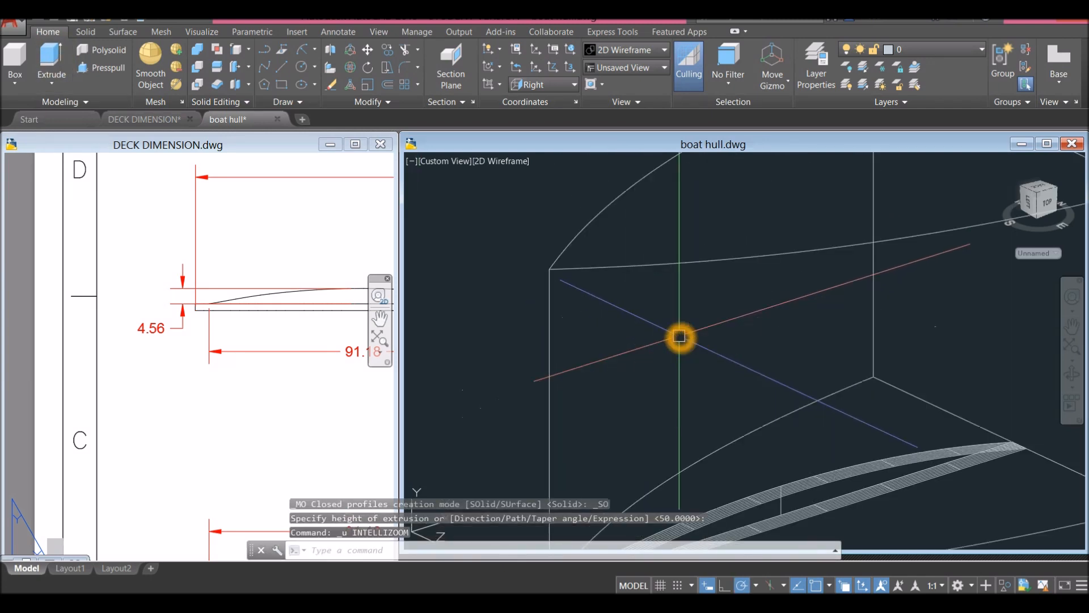
key("ctrl+z")
key("ctrl+z")
scroll(676, 372, "up", 5)
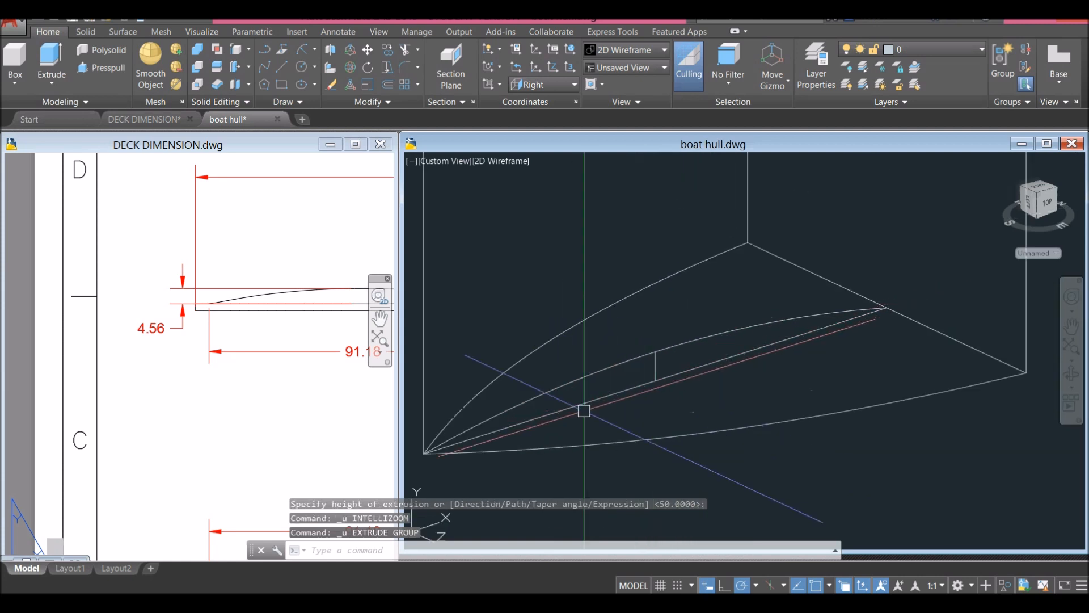
left_click(574, 336)
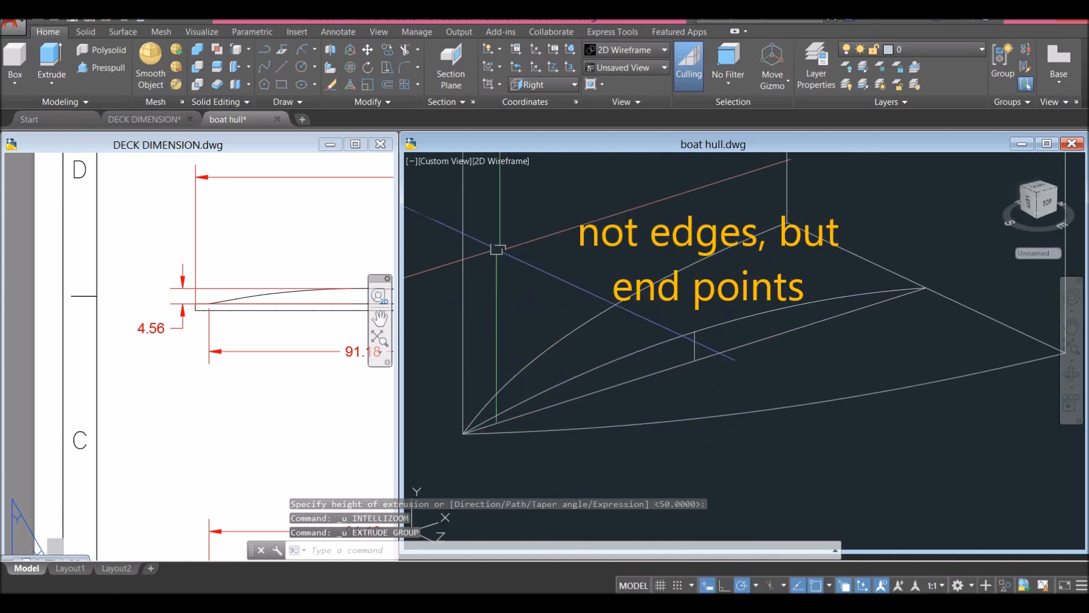
Step: Display the model in the Conceptual visual style and hide the bow block so only the arched profile remains
left_click(501, 161)
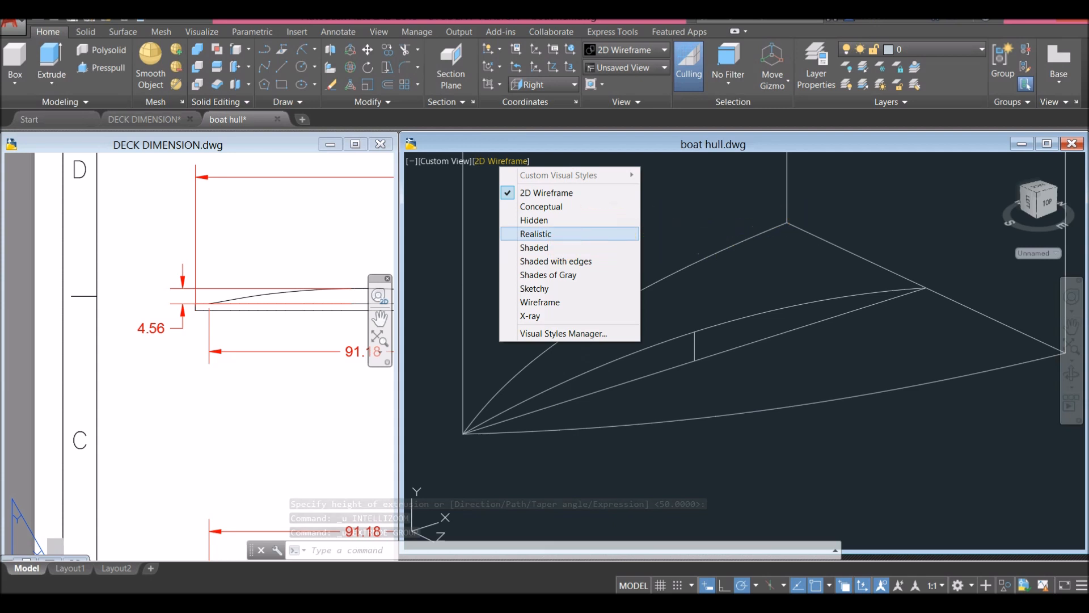
left_click(562, 209)
scroll(538, 273, "down", 8)
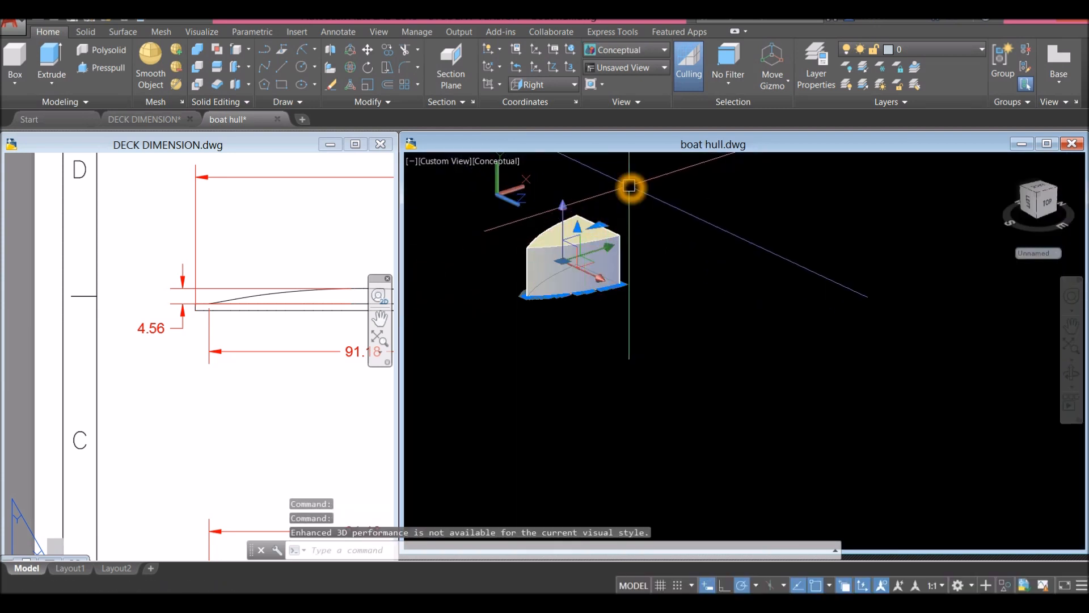
right_click(630, 186)
mouse_move(664, 244)
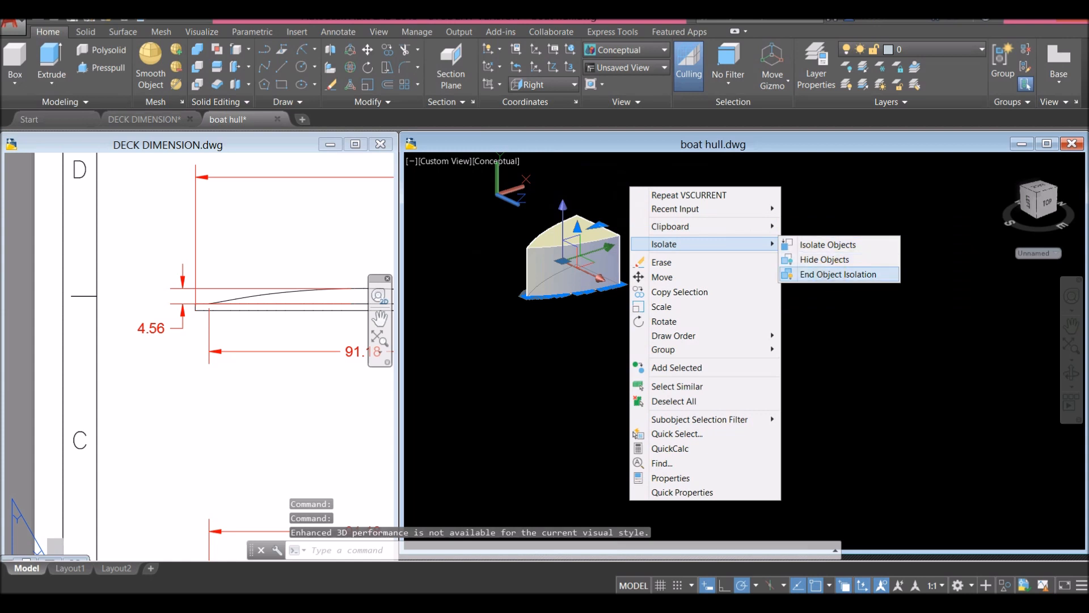
left_click(825, 259)
scroll(561, 294, "down", 4)
middle_click_drag(554, 289, 606, 278)
key("Escape")
scroll(628, 279, "up", 2)
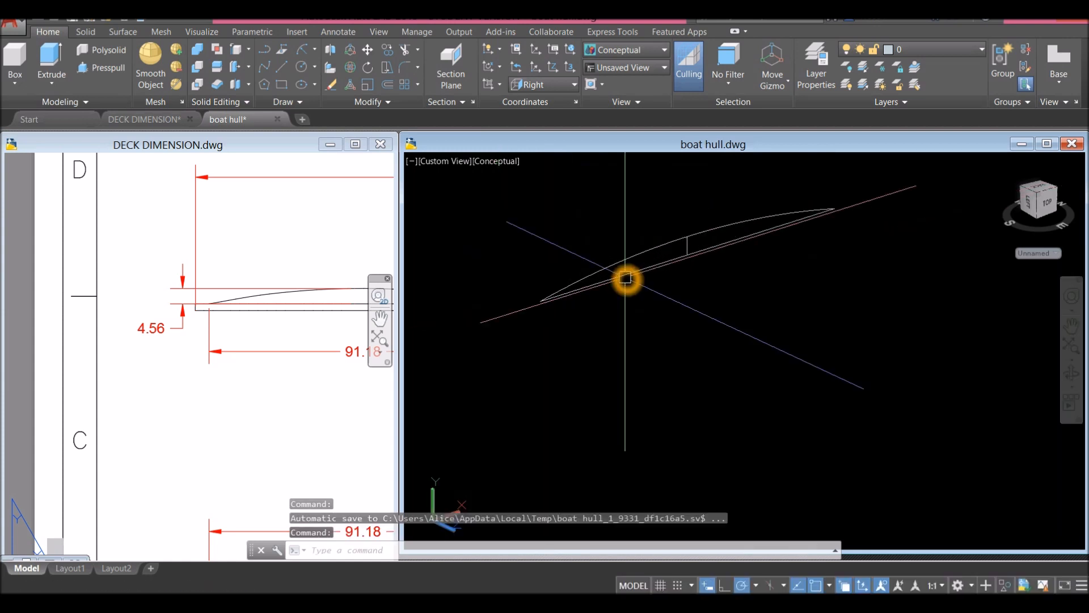
Step: Explode the joined arch profile and erase its straight base line
left_click(634, 273)
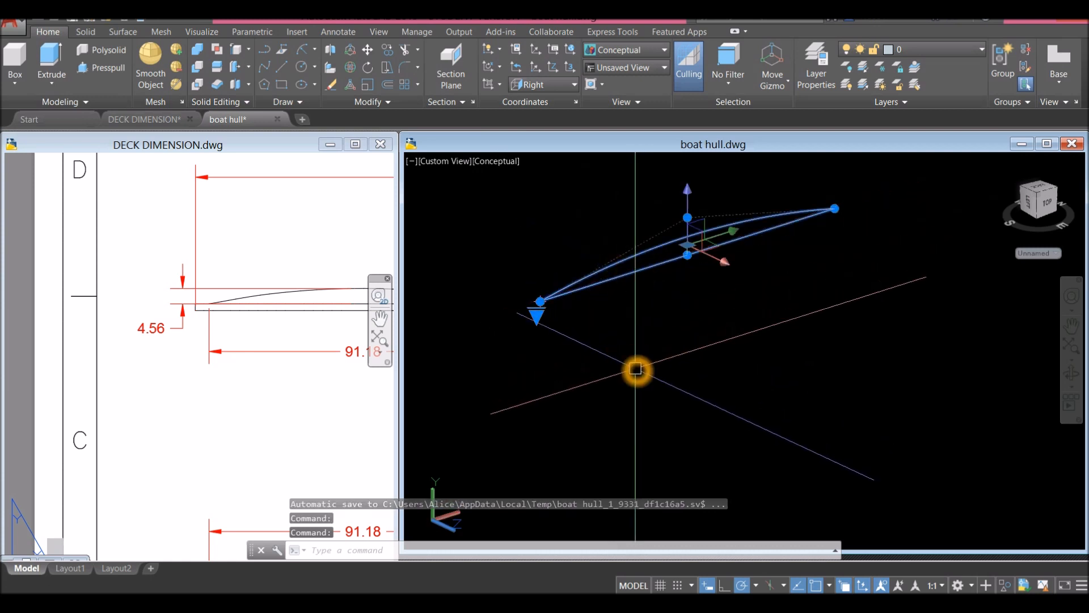
key("Escape")
type("x")
key("Return")
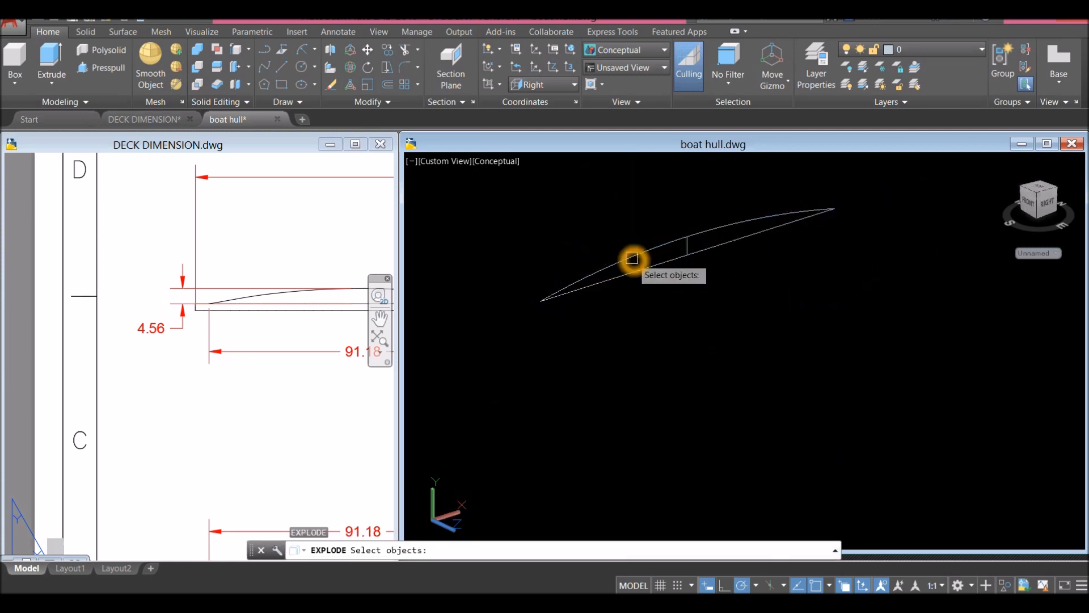
left_click(640, 272)
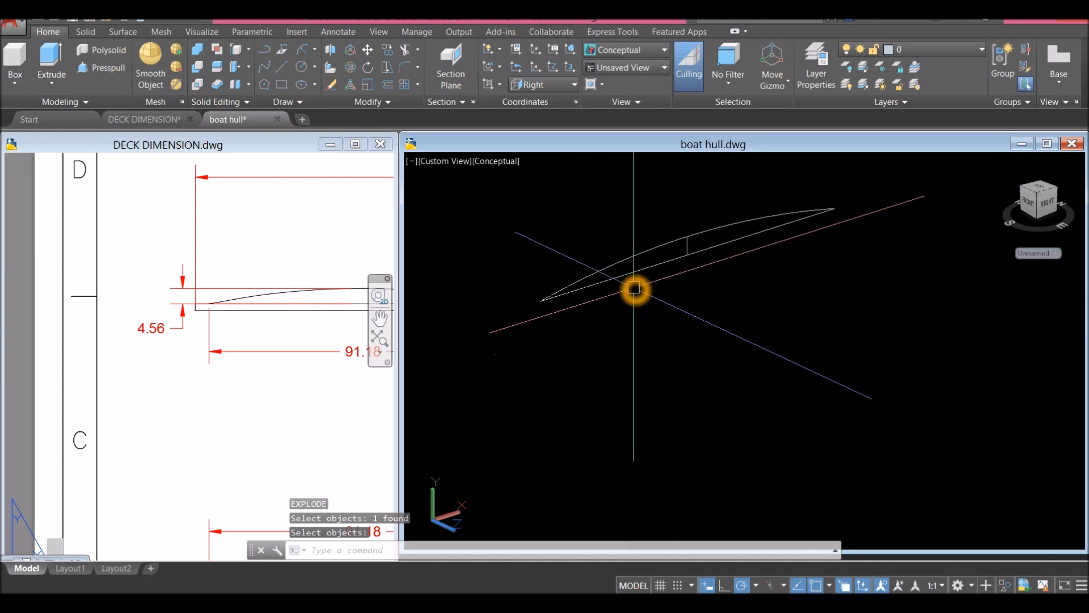
key("Return")
key("Delete")
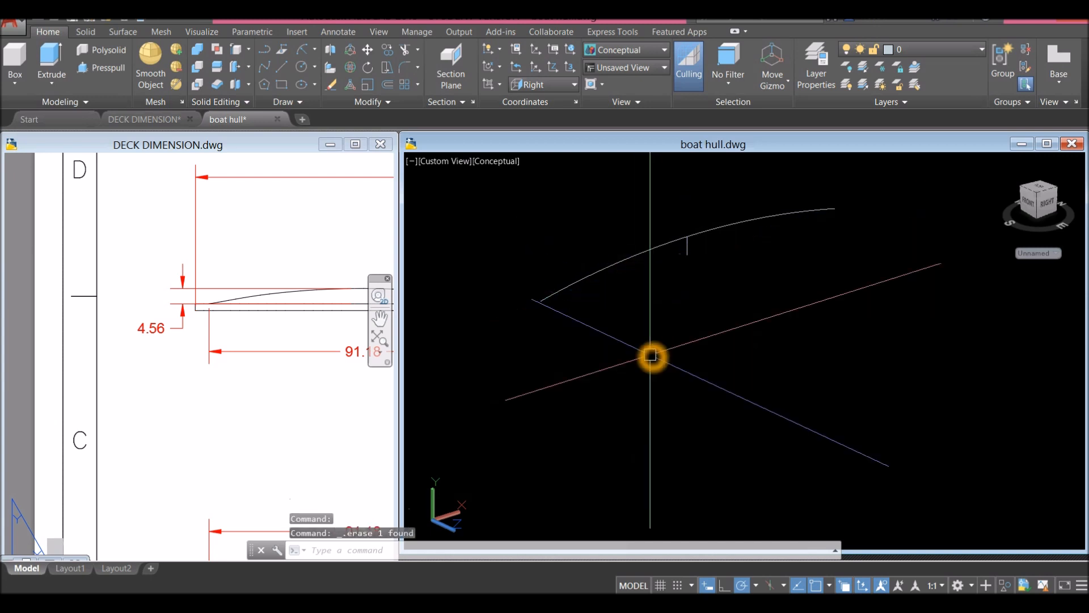
Step: Draw a straight line between the two endpoints of the arc, using Endpoint snaps
type("l")
key("Return")
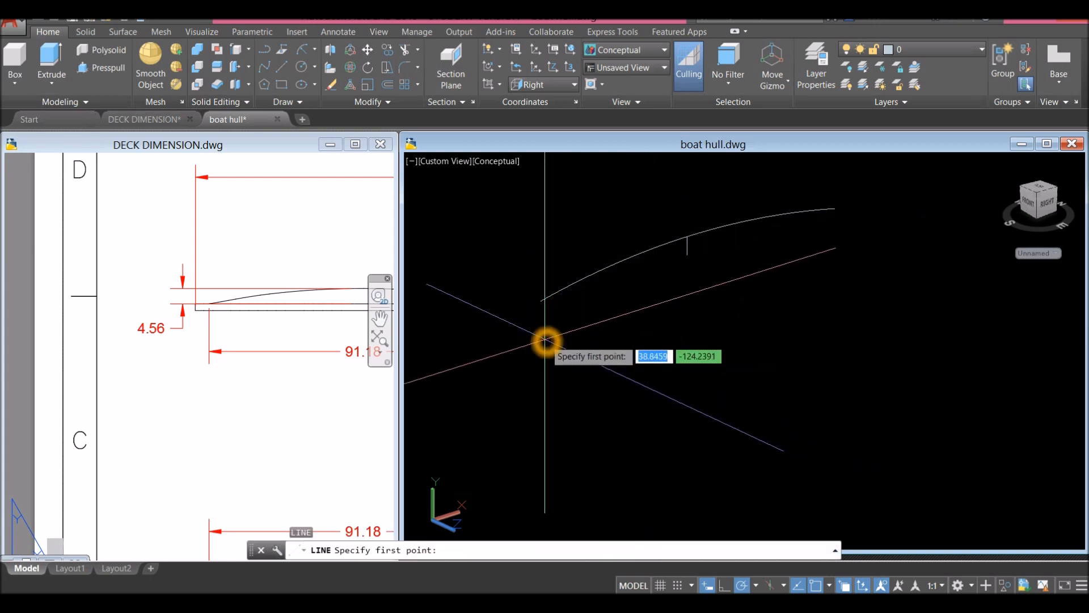
right_click(542, 342, "shift")
left_click(584, 97)
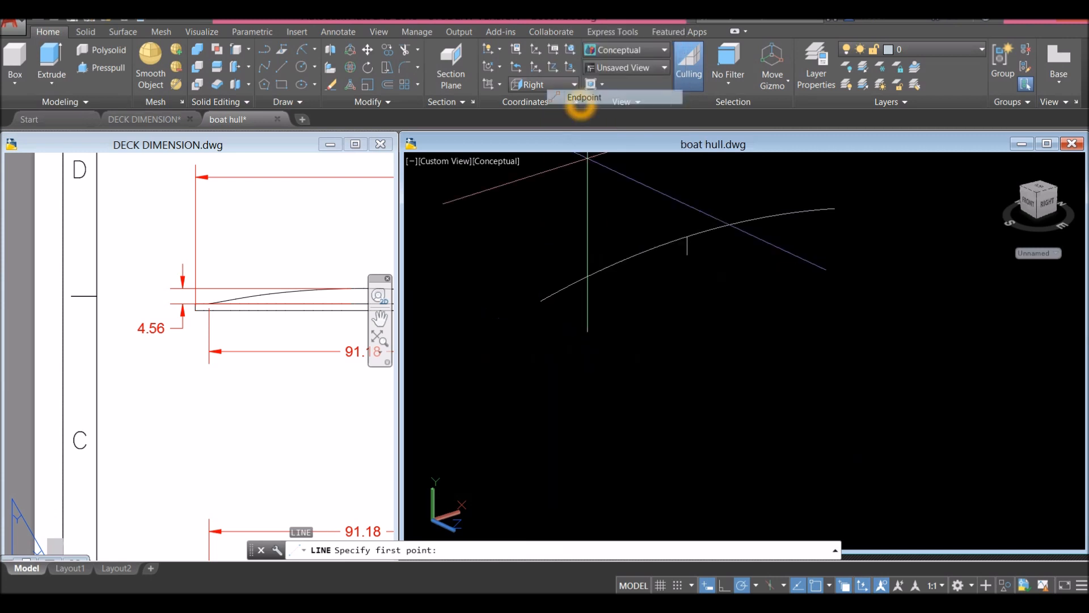
left_click(539, 301)
right_click(835, 209, "shift")
left_click(876, 299)
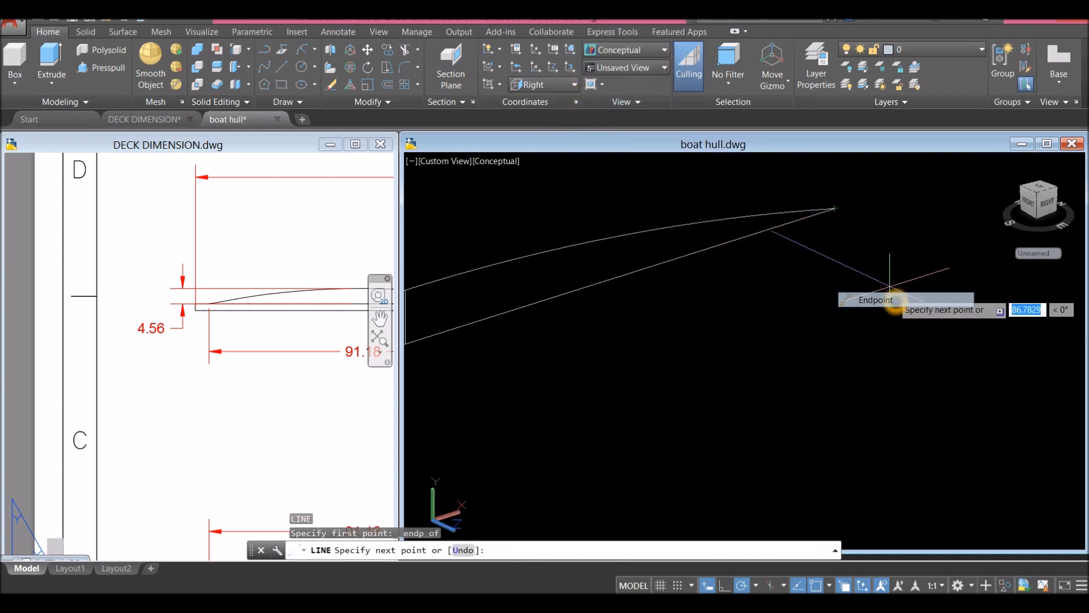
left_click(834, 209)
right_click(740, 282)
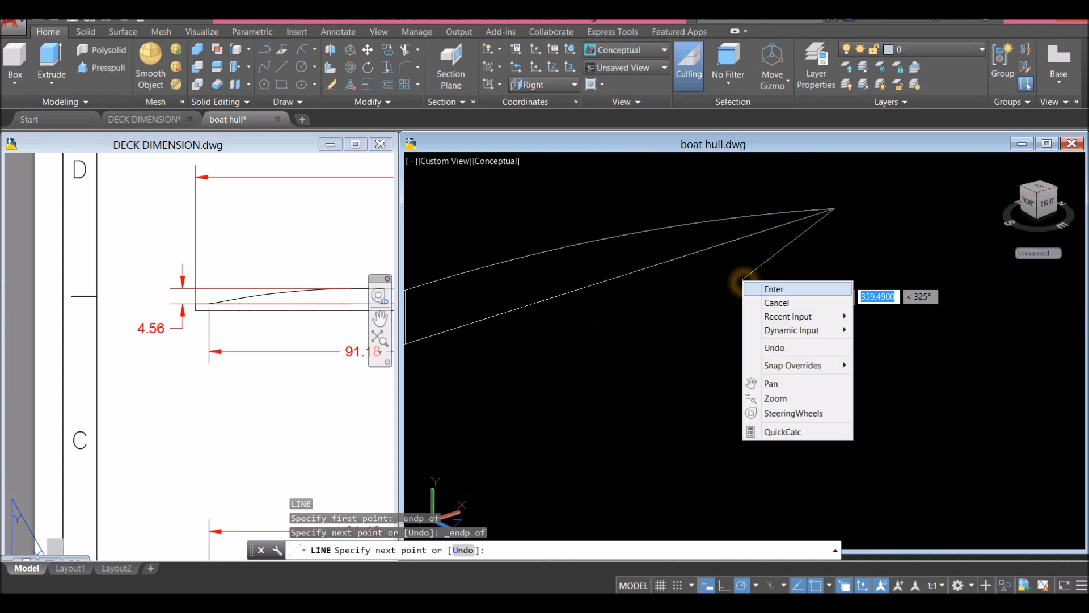
left_click(767, 286)
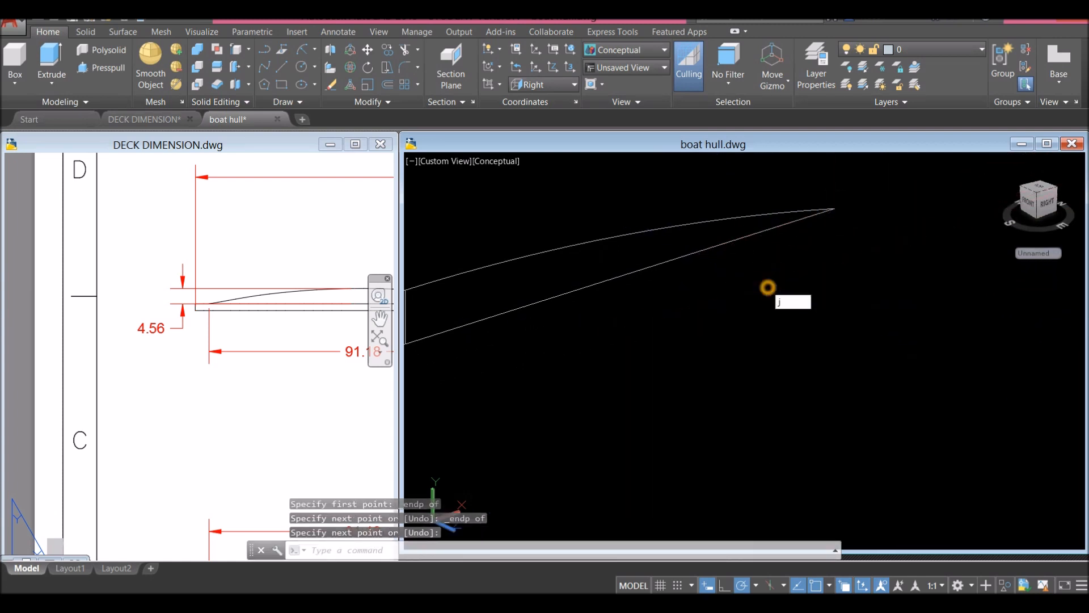
Step: Join the arc and the new base line into one closed profile
key("Return")
left_click(720, 244)
left_click(711, 224)
scroll(691, 299, "down", 2)
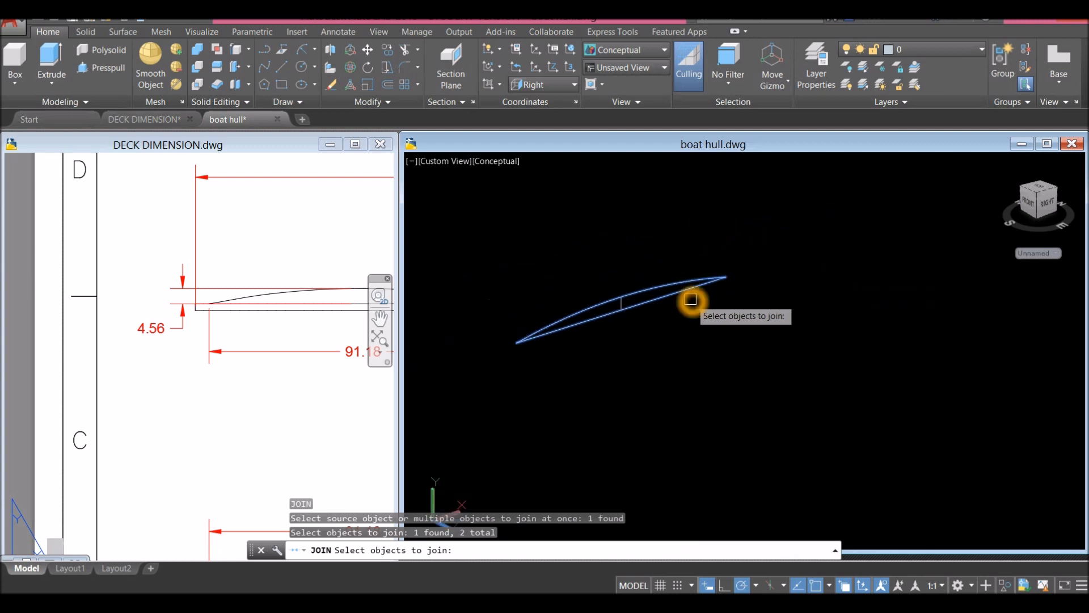
key("Return")
middle_click_drag(584, 333, 610, 324, "shift")
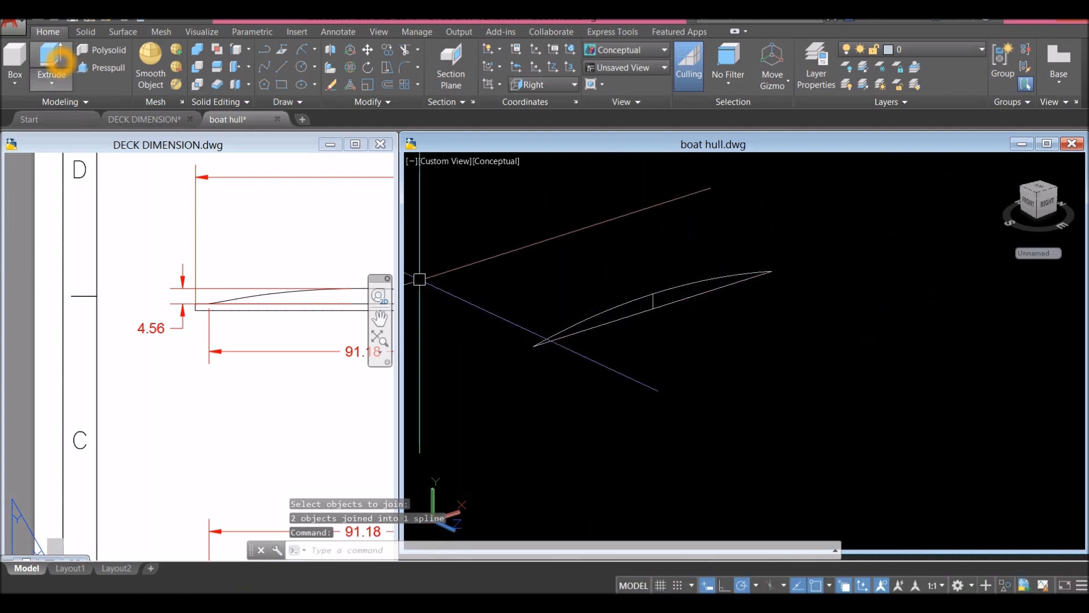
Step: Extrude the closed arch profile sideways 100 units as a solid
left_click(57, 59)
left_click(625, 309)
right_click(617, 259)
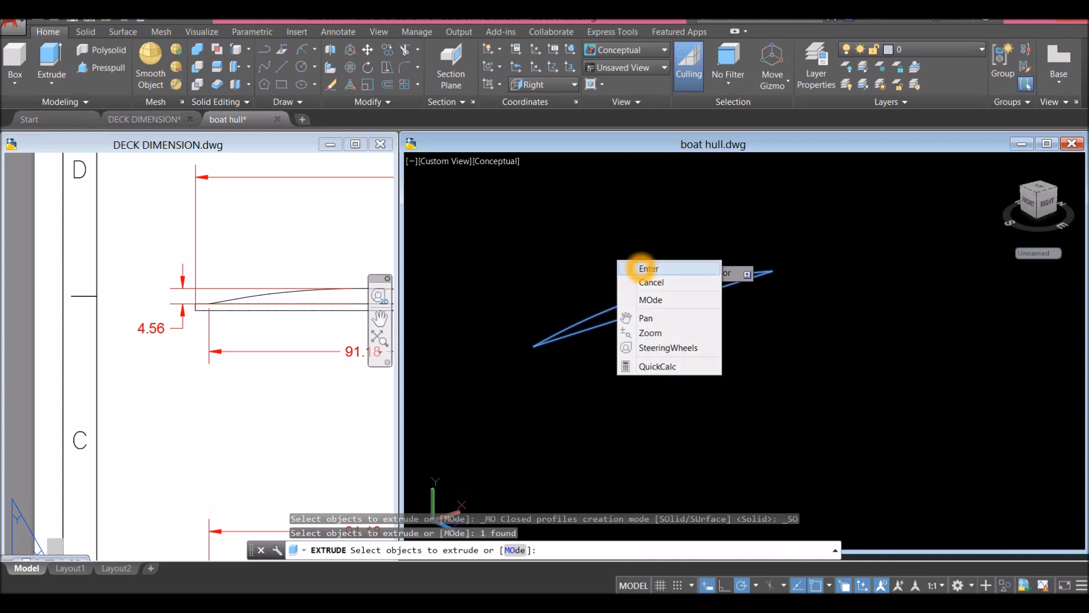
left_click(641, 267)
scroll(552, 223, "down", 2)
middle_click_drag(552, 222, 650, 278)
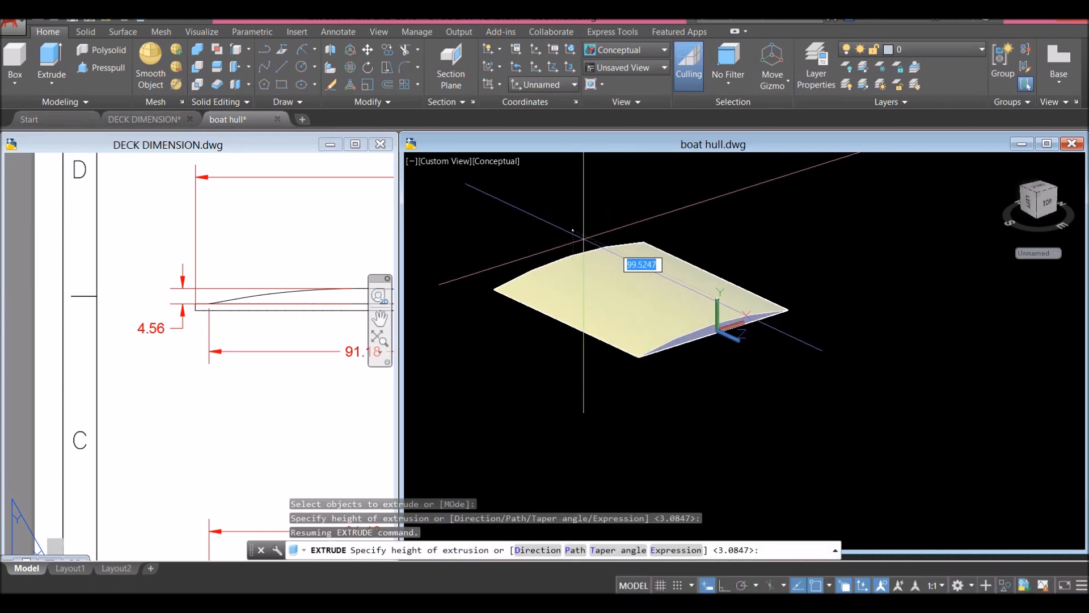
left_click(555, 220)
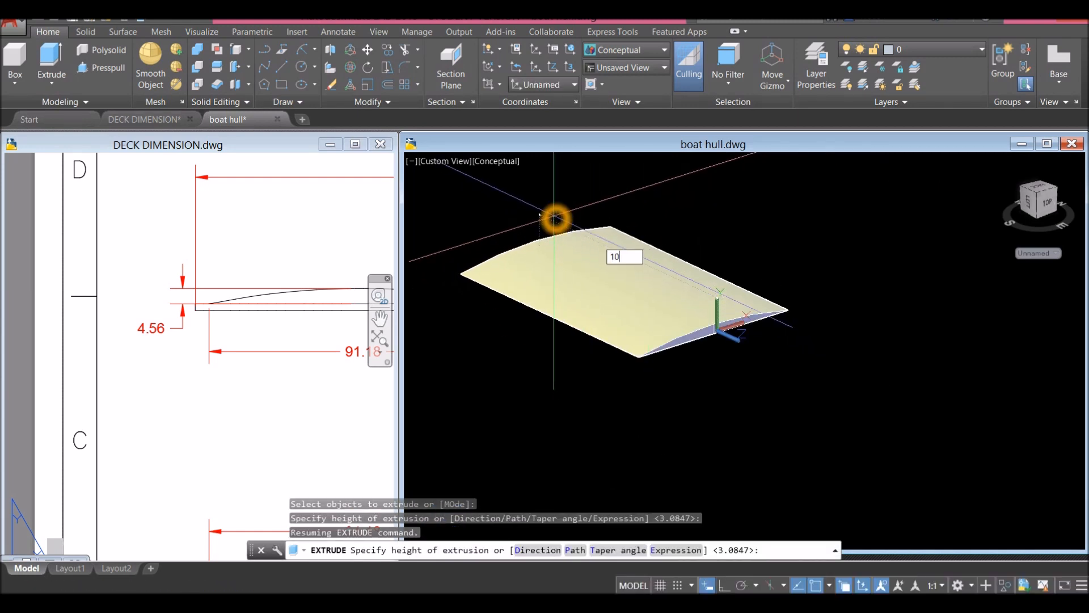
type("100")
key("Return")
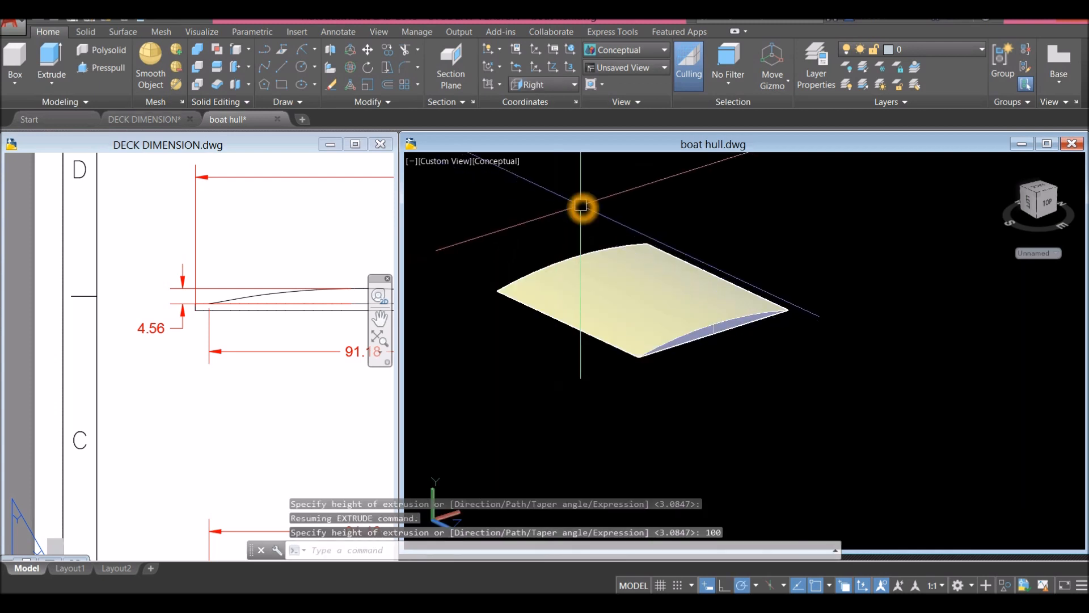
Step: End object isolation to bring back all hidden objects
right_click(581, 205)
left_click(570, 196)
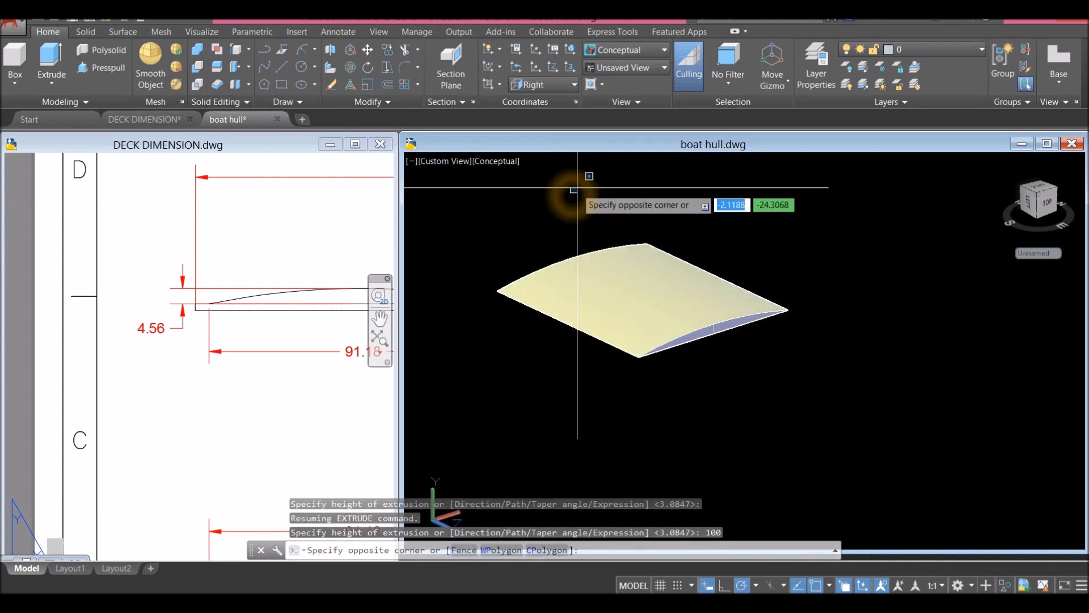
left_click(578, 187)
right_click(587, 179)
mouse_move(619, 234)
left_click(811, 265)
middle_click_drag(714, 276, 730, 297, "shift")
Step: Hide the boat hull objects, keeping the bow block and the arched solid in view
left_click(809, 333)
left_click(775, 233)
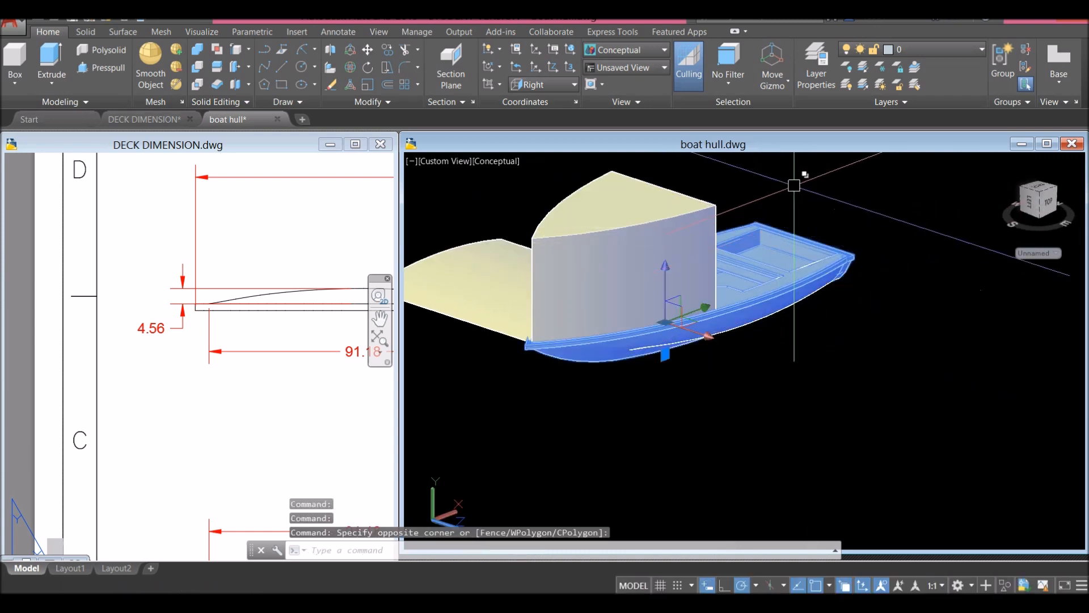
right_click(797, 181)
mouse_move(862, 236)
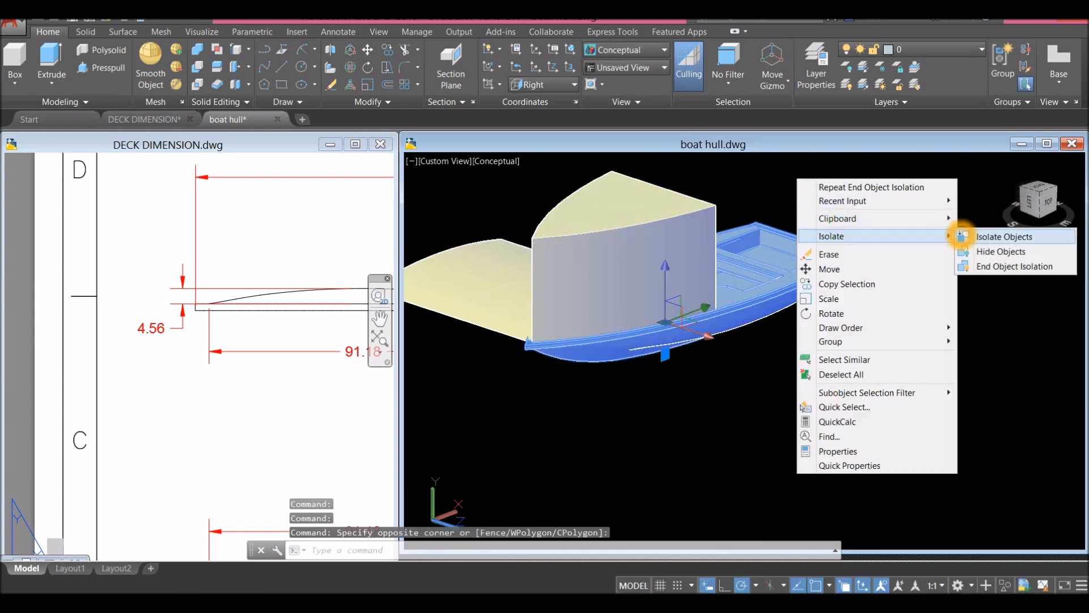
left_click(1000, 252)
middle_click_drag(702, 311, 523, 328, "shift")
Step: Move the arched solid about 50 units along +Z so it extends past both sides of the bow block
left_click(500, 310)
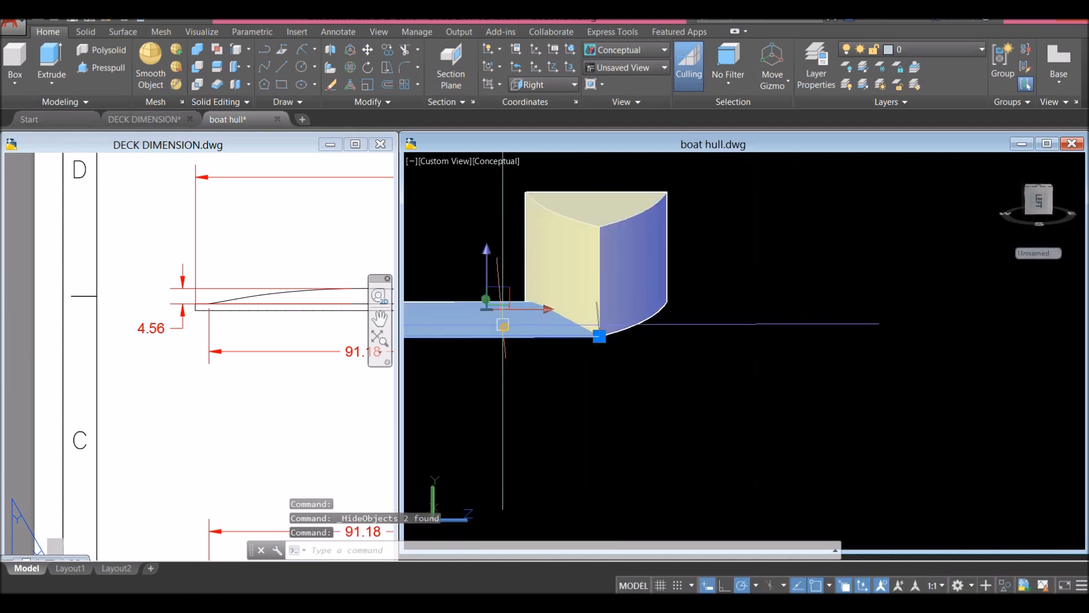
right_click(724, 227)
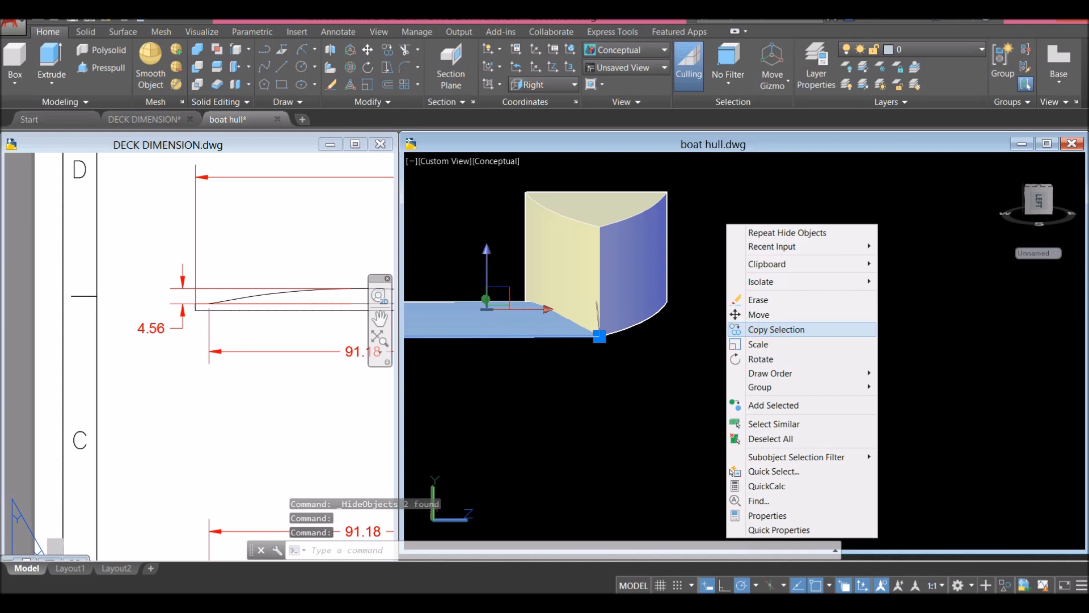
left_click(766, 315)
left_click(684, 351)
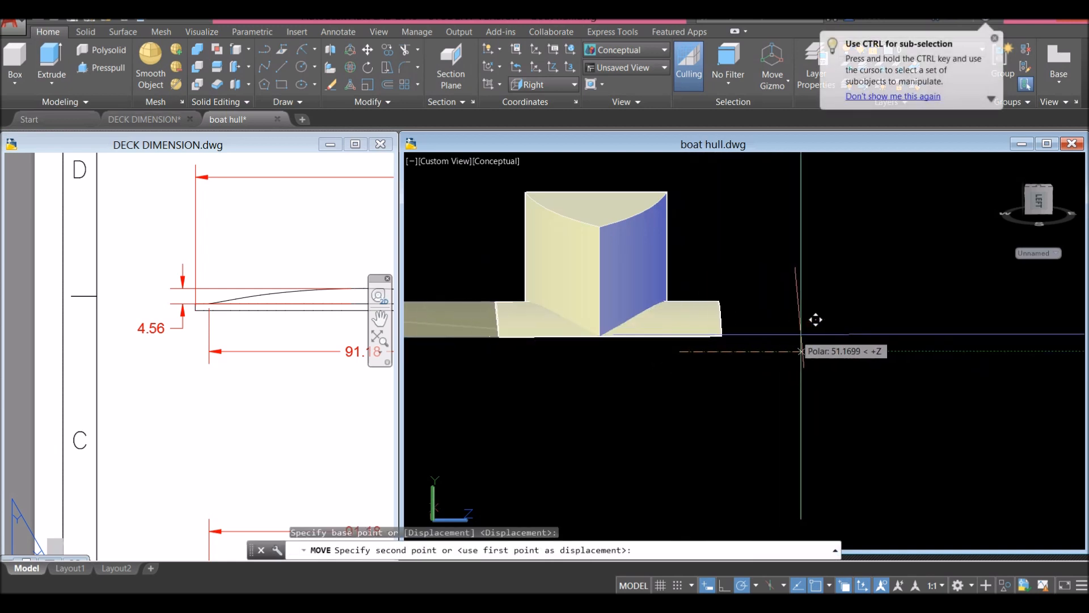
left_click(795, 331)
middle_click_drag(795, 323, 709, 307, "shift")
middle_click_drag(641, 255, 707, 342, "shift")
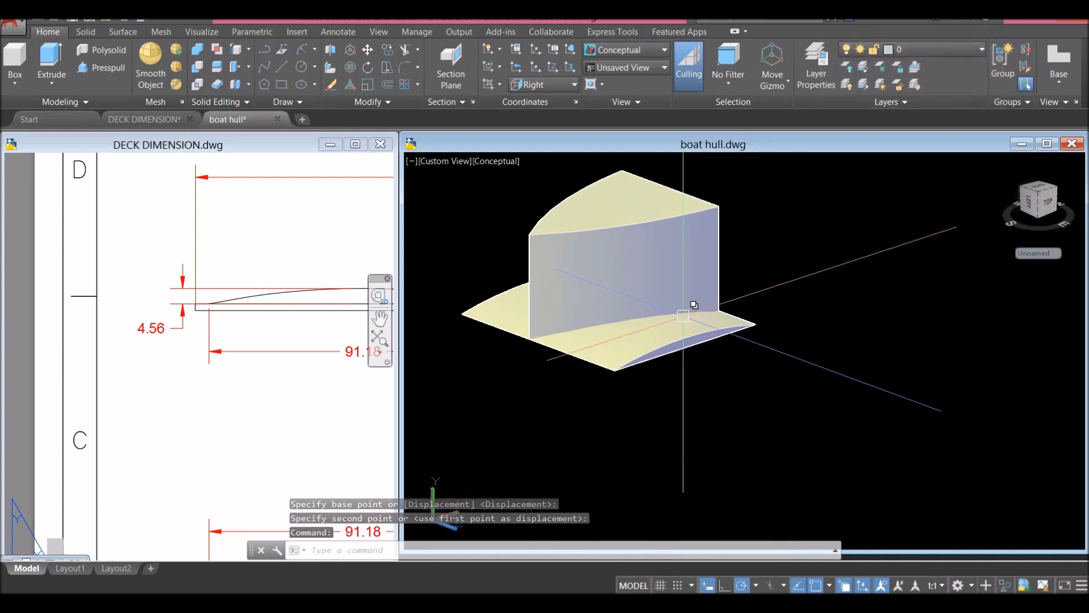
Step: Intersect the bow block with the arched solid to form the raised bow deck
scroll(684, 316, "down", 4)
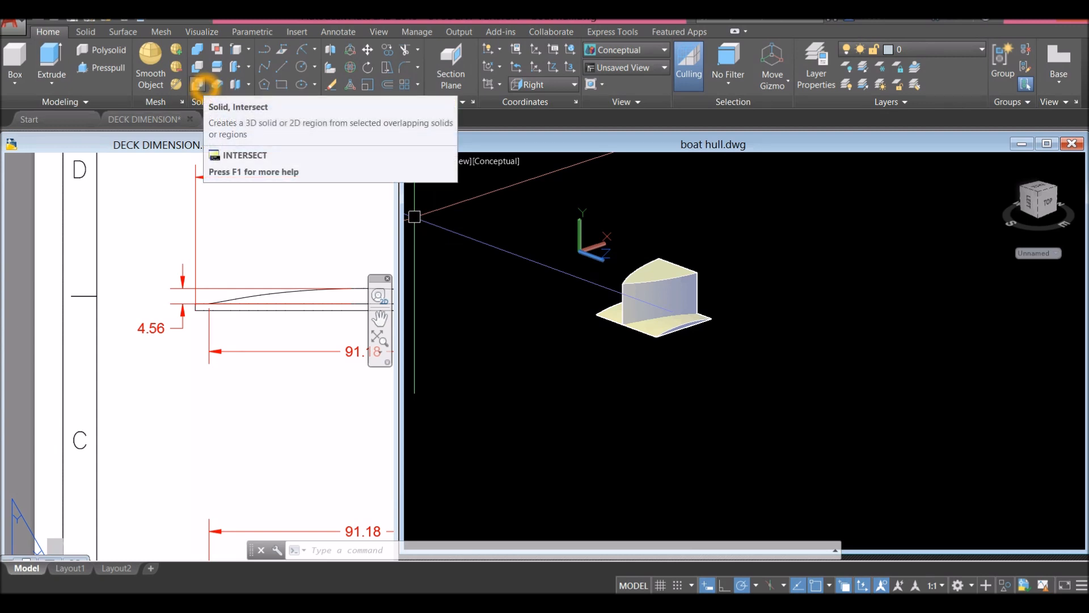
left_click(198, 85)
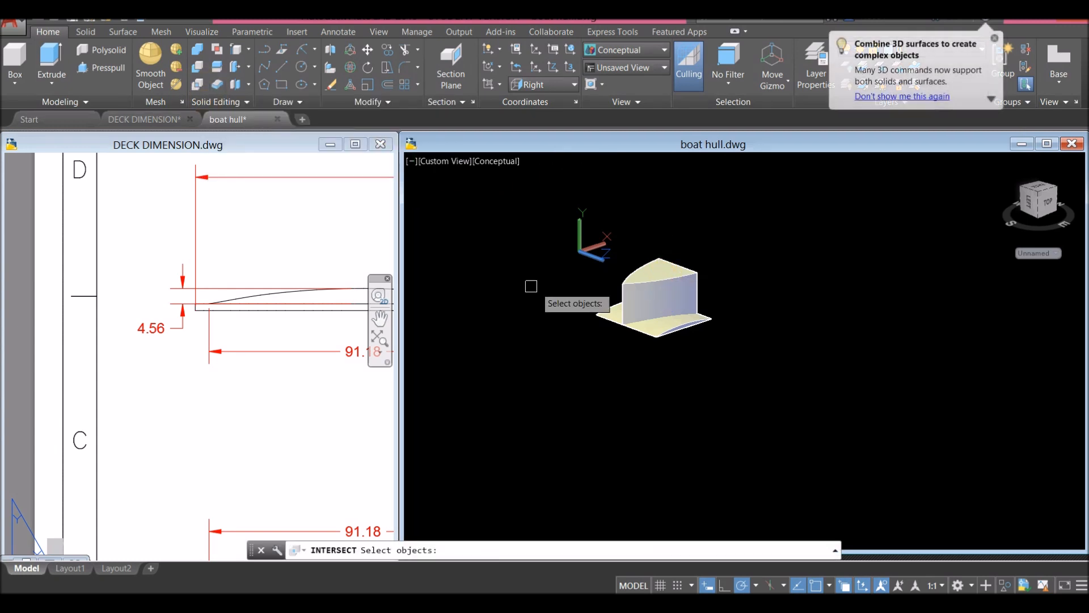
left_click(517, 214)
left_click(788, 398)
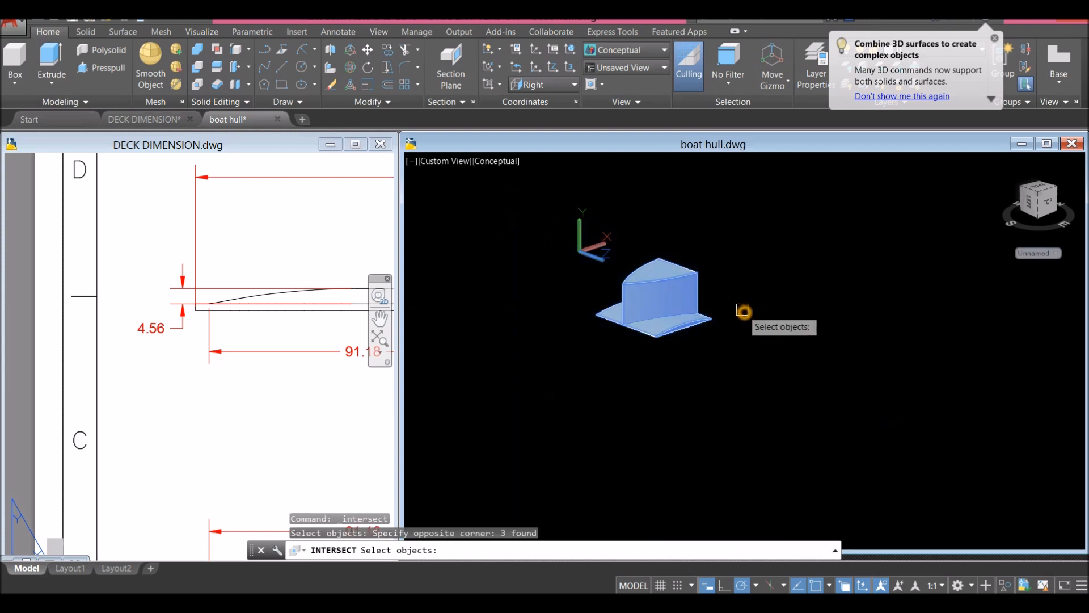
key("Return")
middle_click_drag(724, 314, 660, 333, "shift")
Step: Show the raised bow solid from the Top view in the Wireframe visual style
left_click(451, 161)
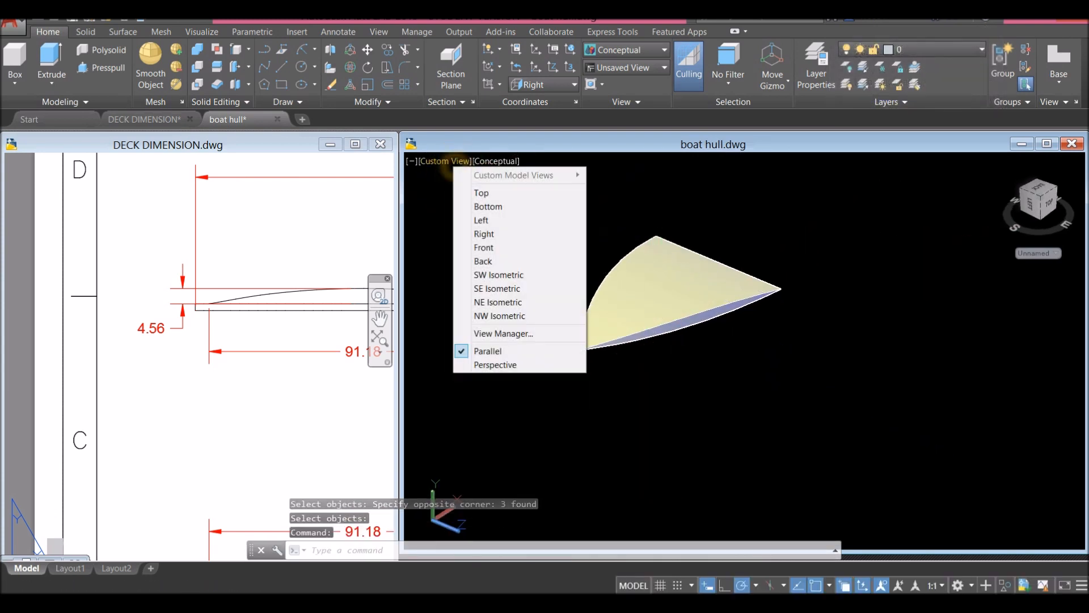
left_click(470, 193)
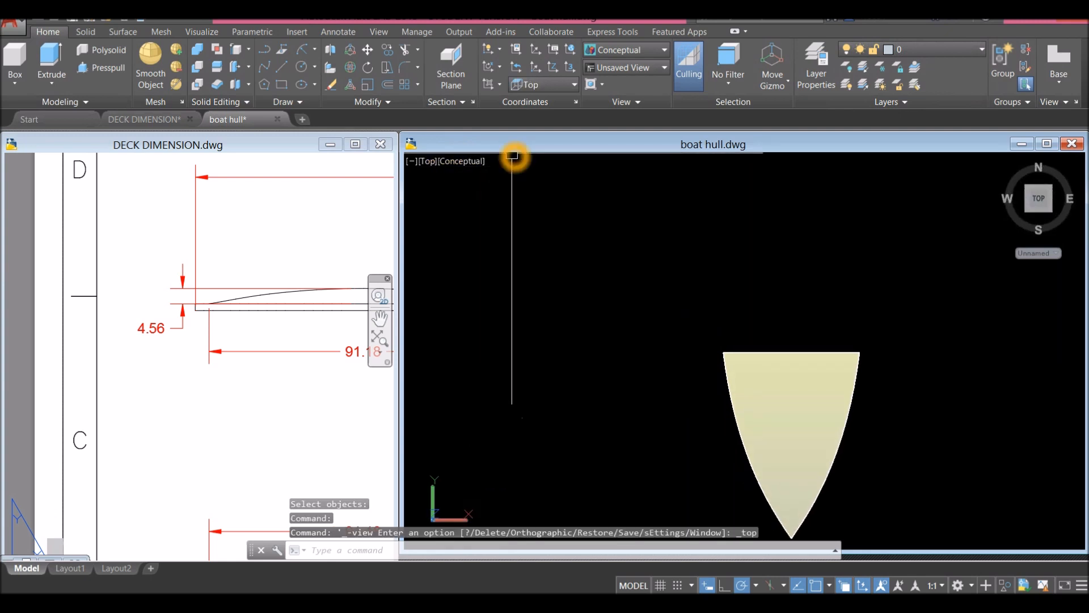
left_click(475, 162)
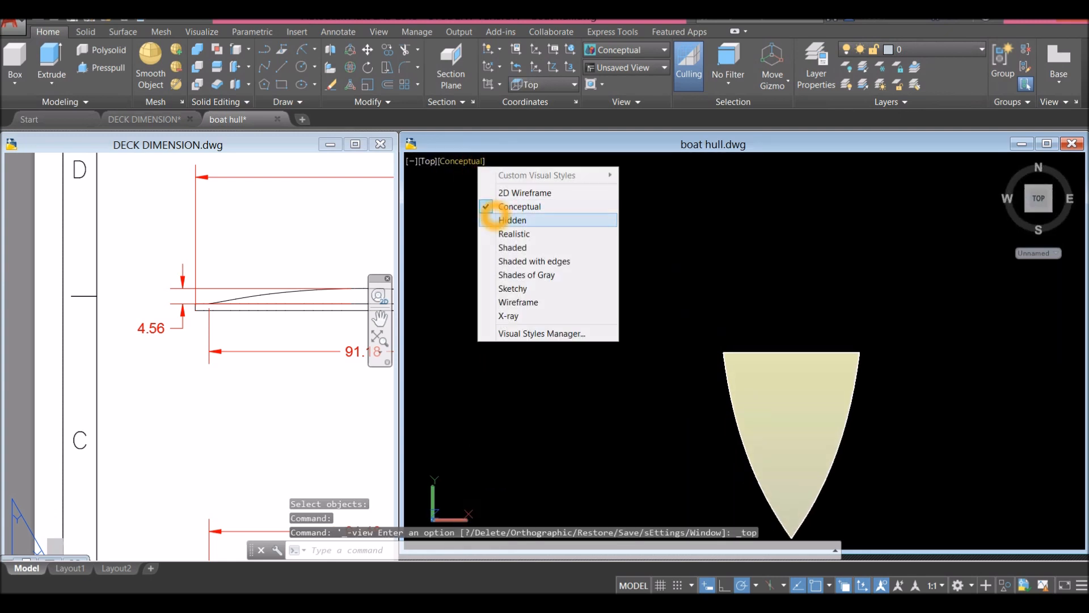
left_click(514, 302)
middle_click_drag(676, 308, 507, 189)
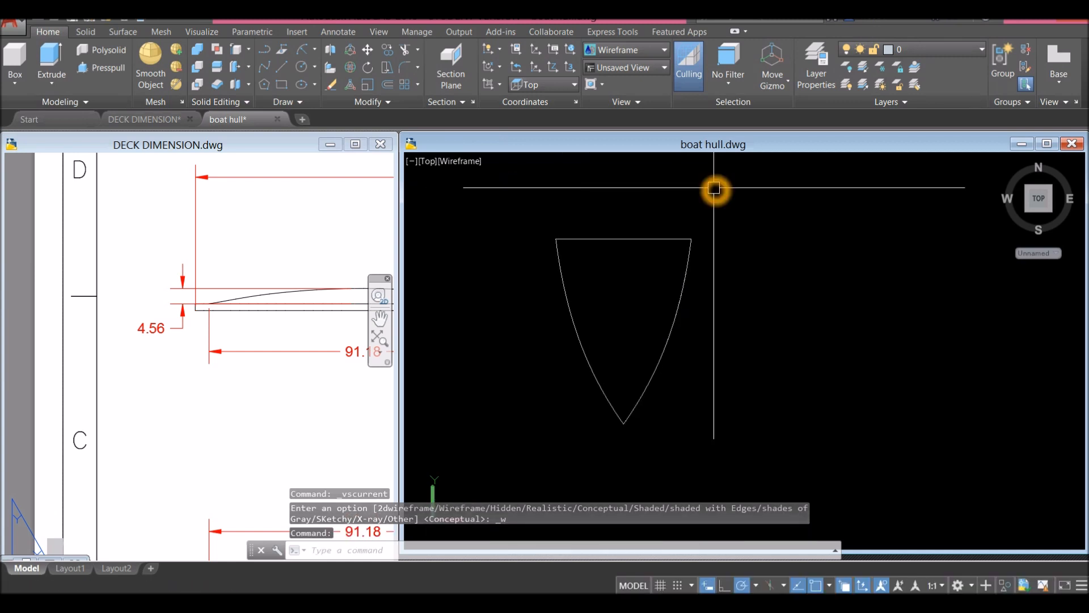
Step: Draw a centreline from the endpoint at the bow tip perpendicular to the solid's straight rear edge
type("l")
key("Return")
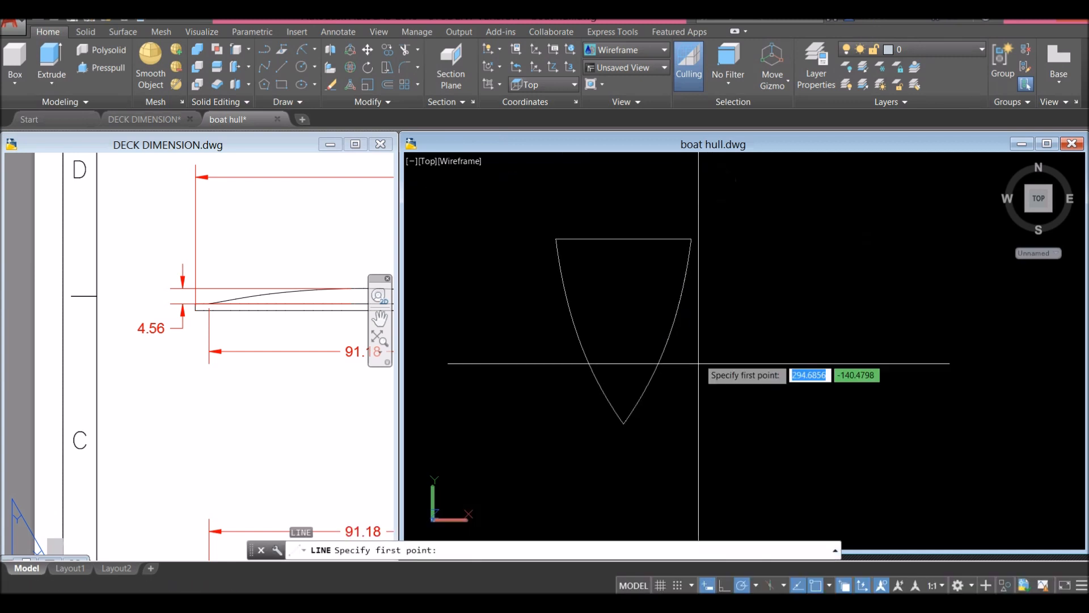
right_click(624, 426, "shift")
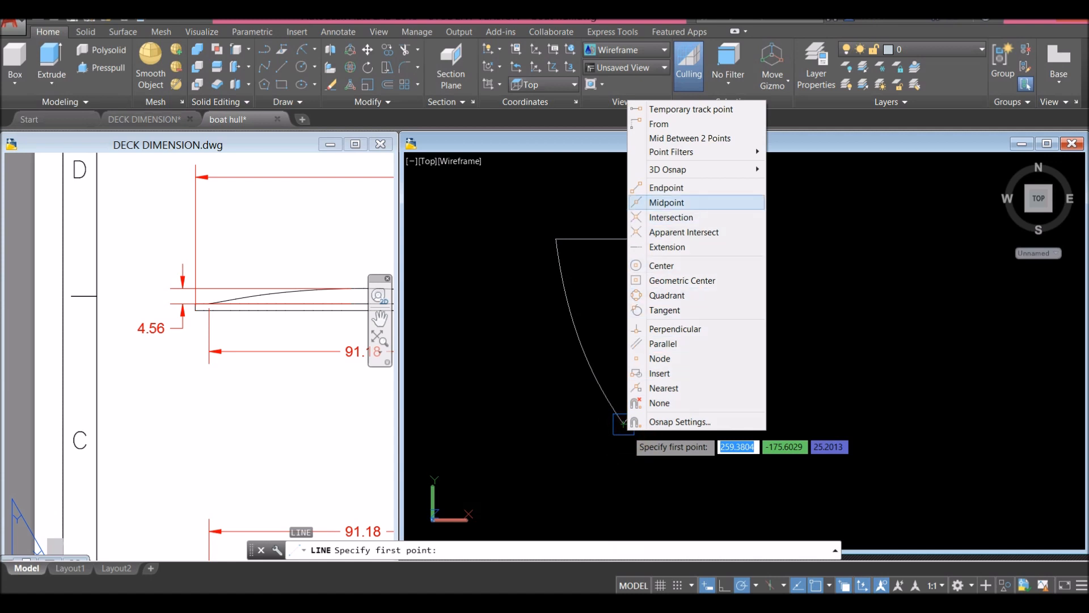
left_click(662, 187)
left_click(623, 422)
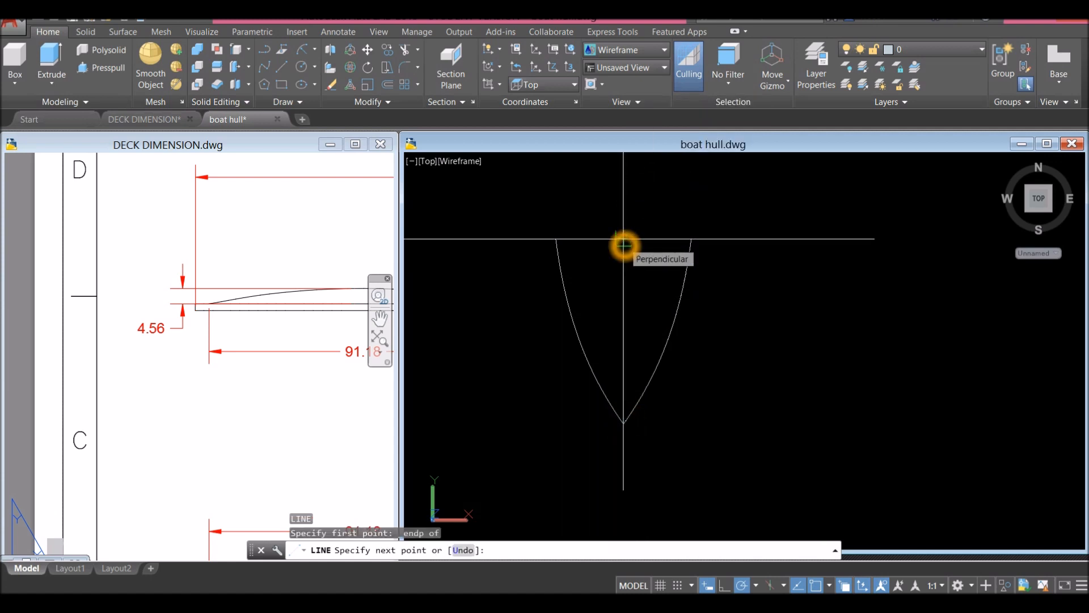
left_click(624, 245)
right_click(669, 223)
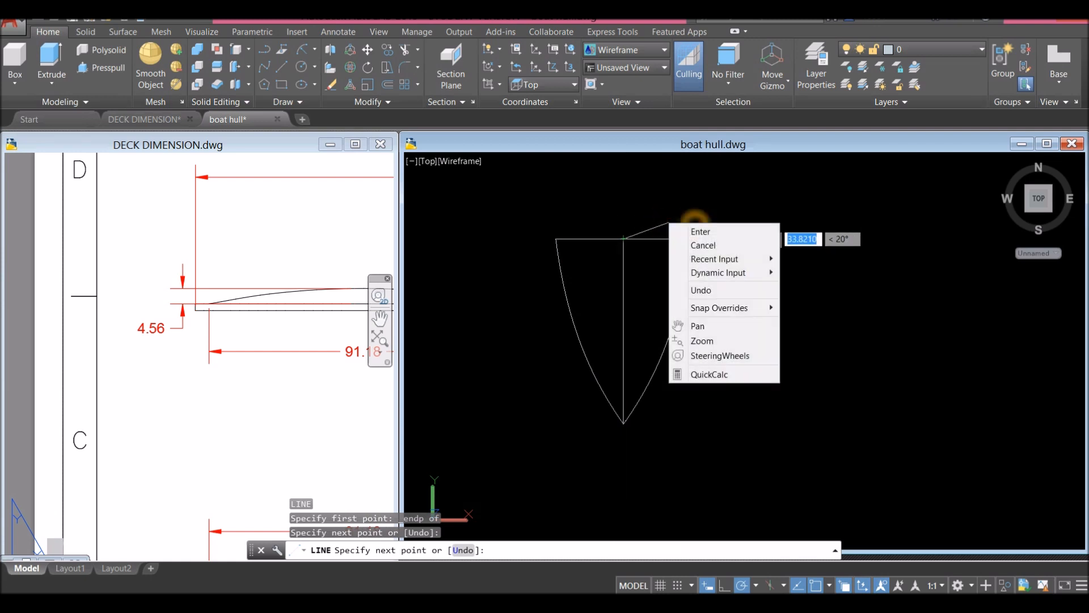
left_click(701, 231)
Step: Following the 25.00 width in the deck plan, draw a line from 12.5 beside the centreline on the rear edge to the bow tip
left_click(227, 413)
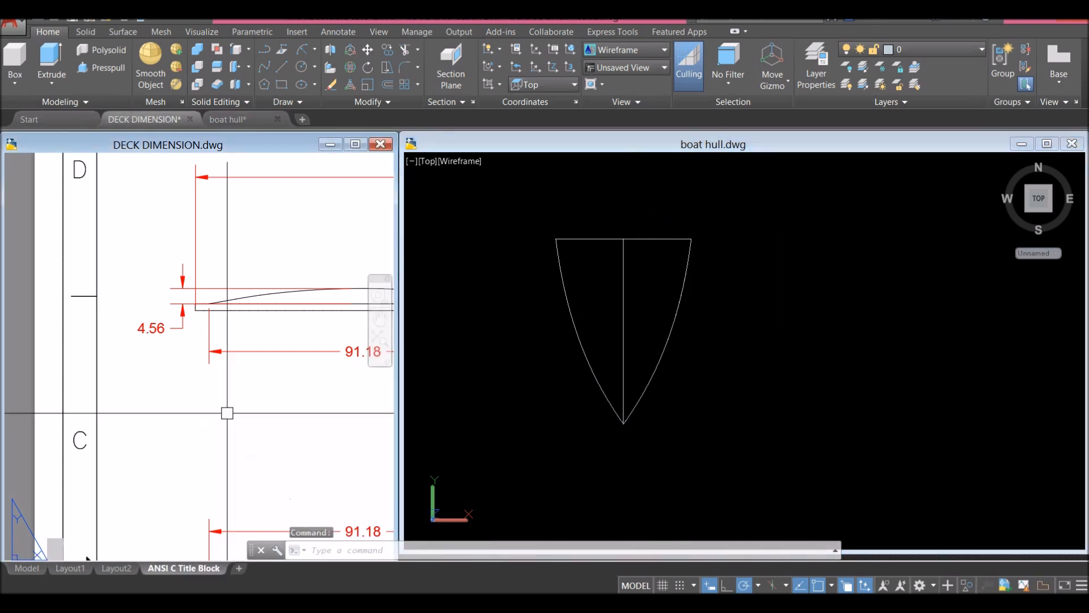
scroll(227, 413, "down", 6)
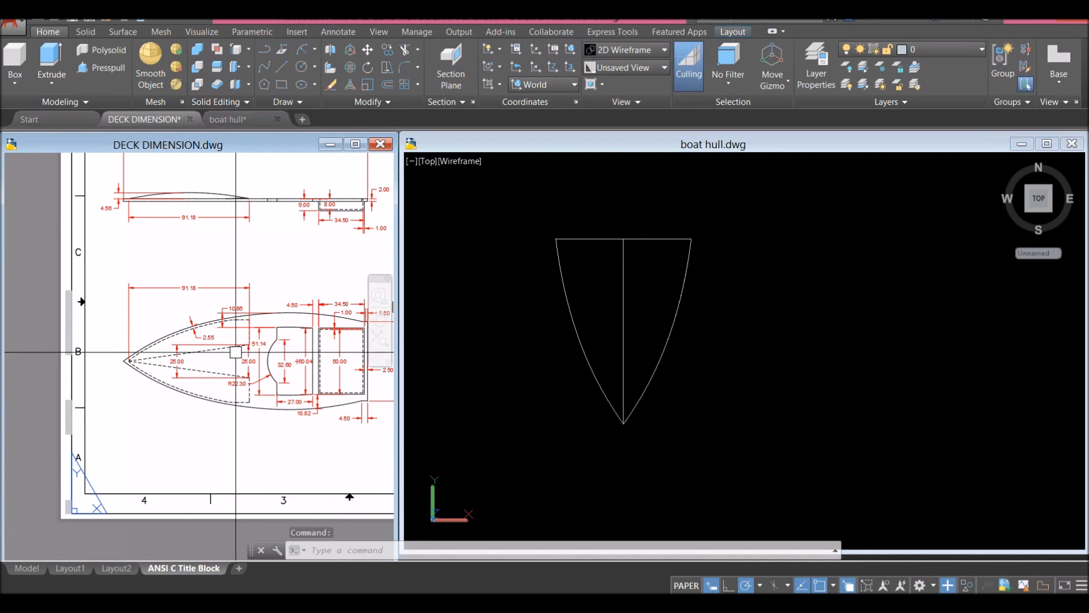
scroll(236, 352, "up", 4)
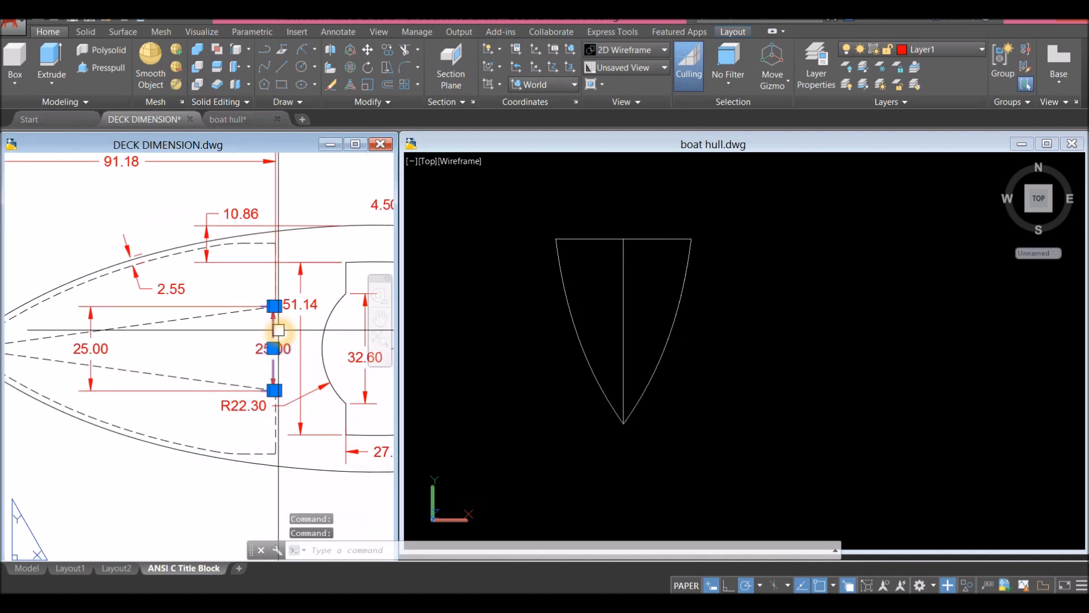
left_click(671, 208)
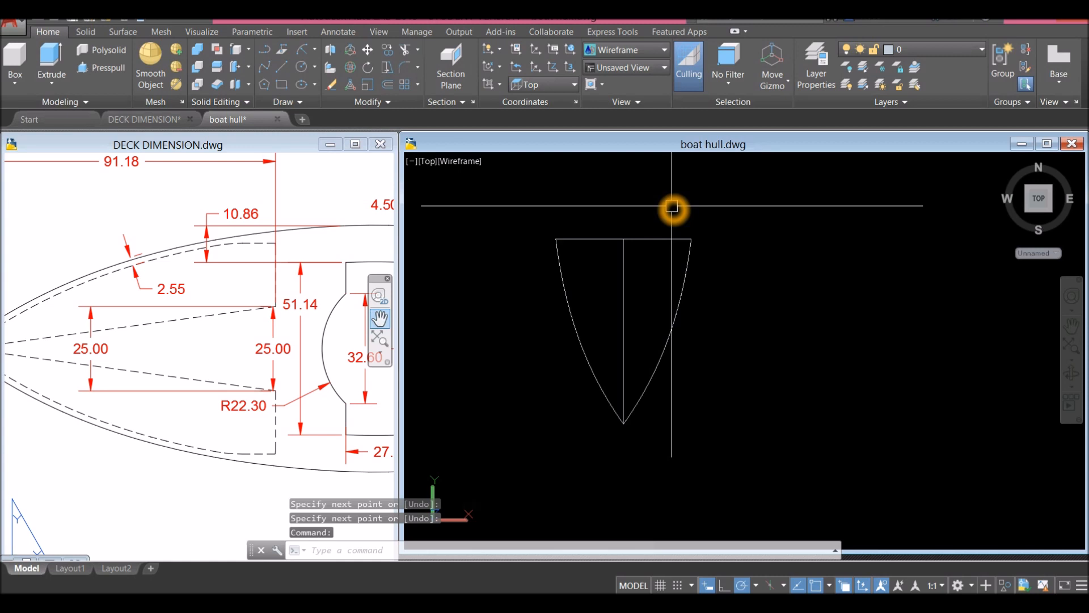
type("l")
key("Return")
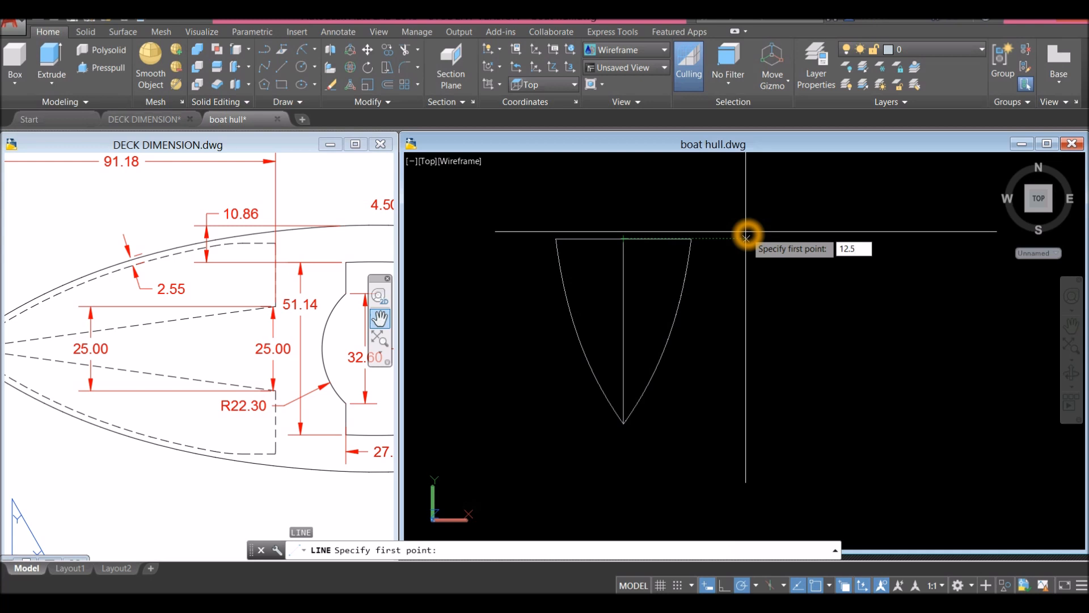
key("Return")
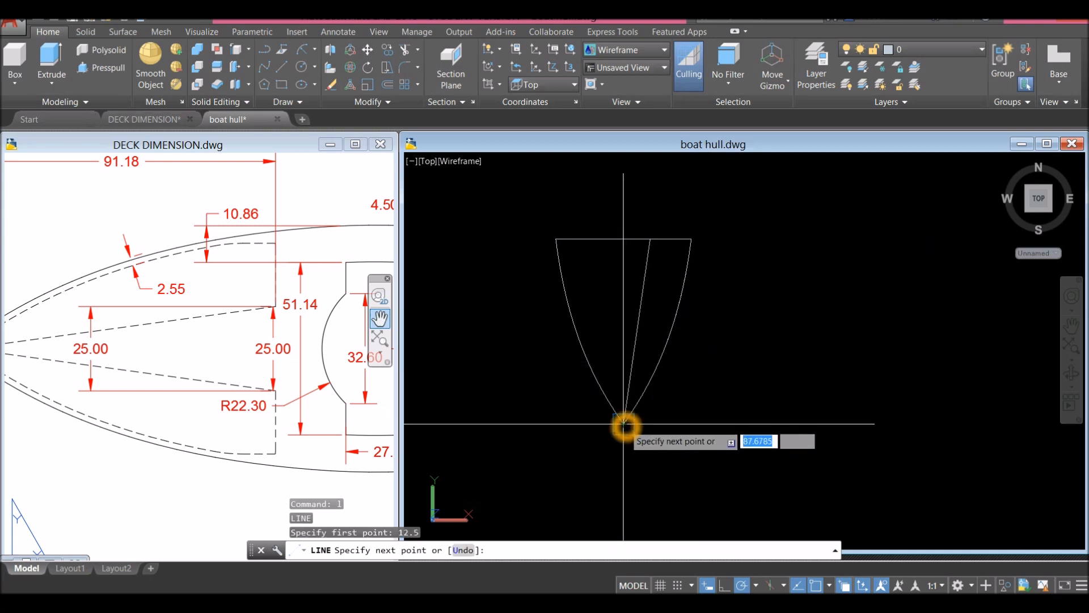
right_click(702, 309)
left_click(712, 314)
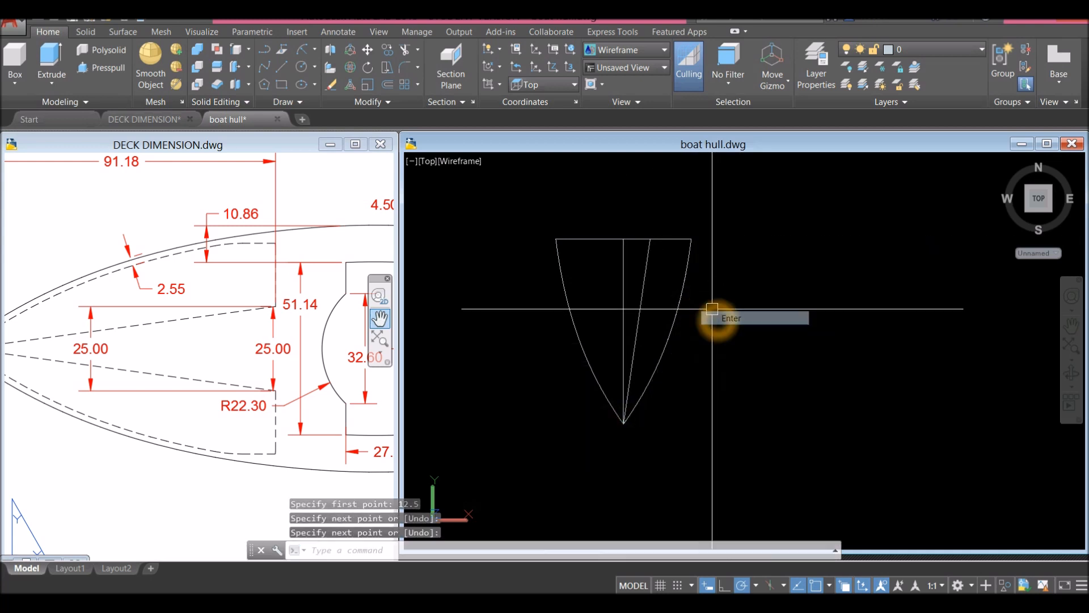
Step: In X-Ray style, slice the raised bow solid along the slanted line, keeping only the piece on the side away from the centreline
left_click(479, 163)
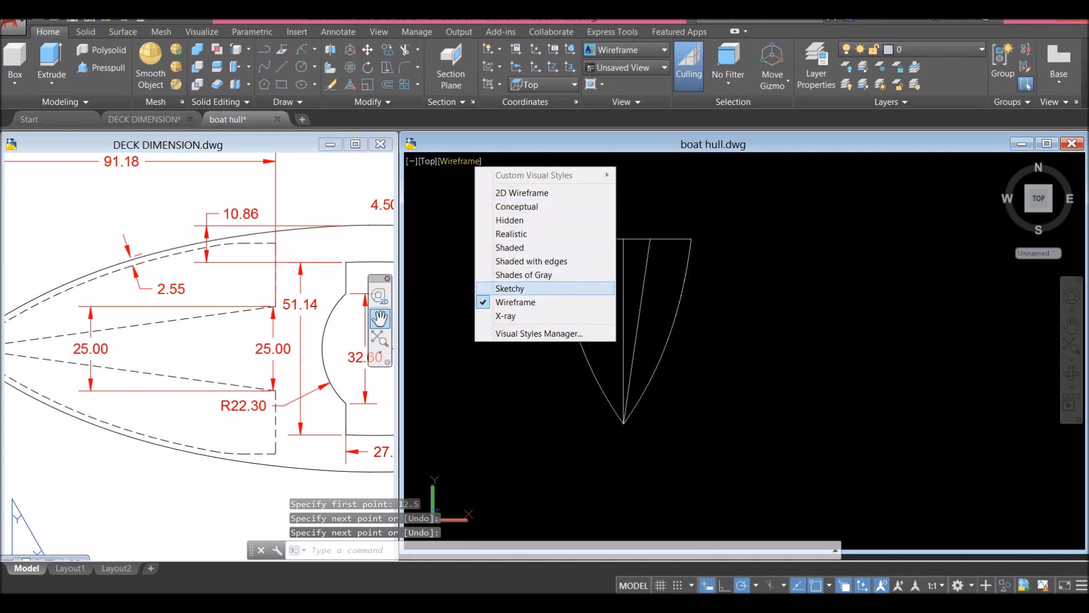
left_click(515, 315)
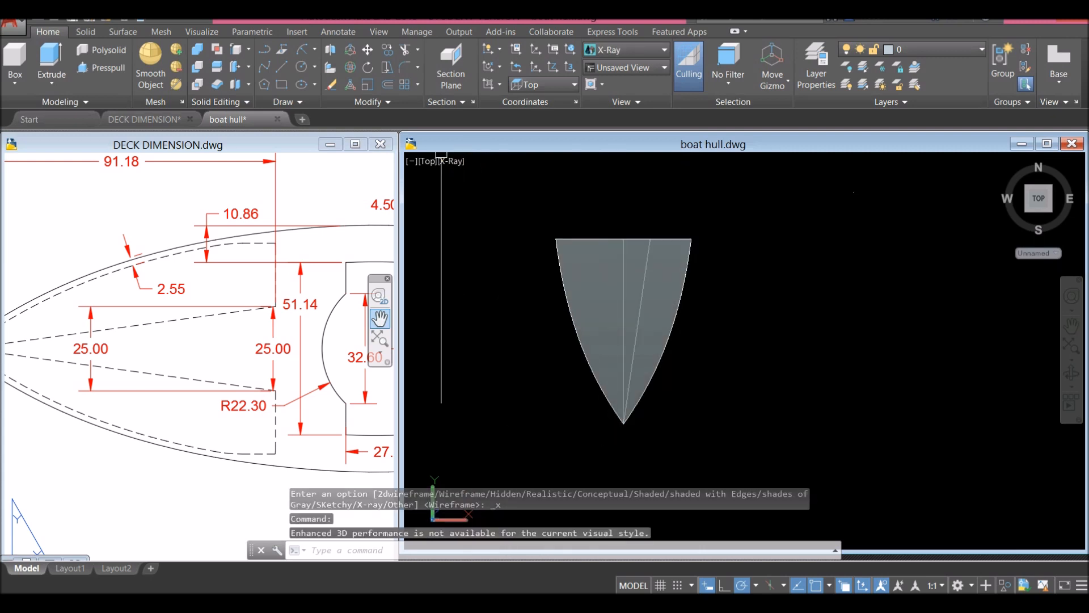
left_click(86, 31)
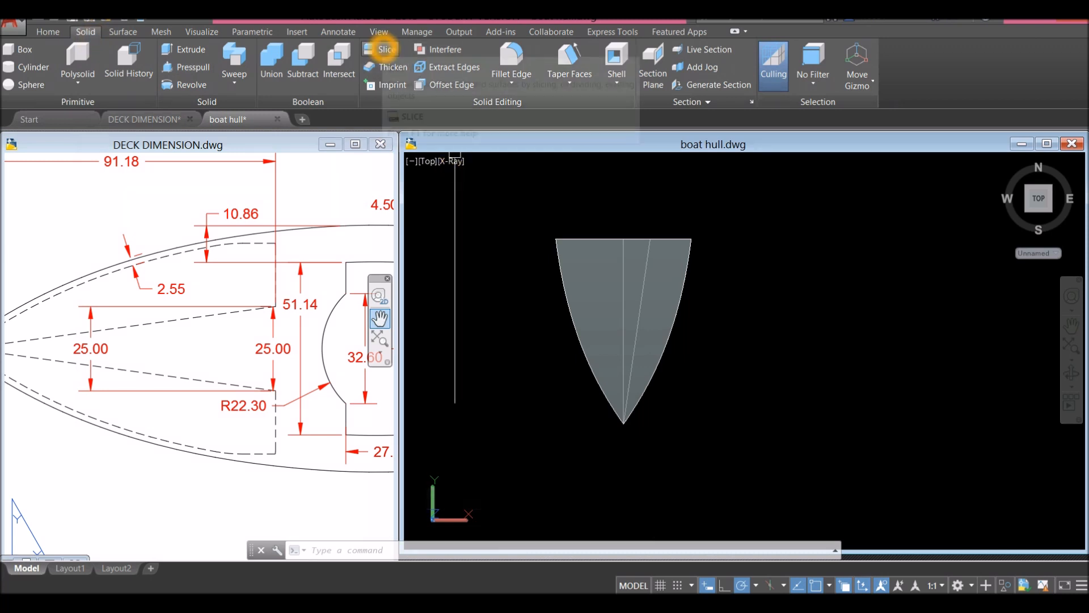
left_click(384, 50)
left_click(577, 259)
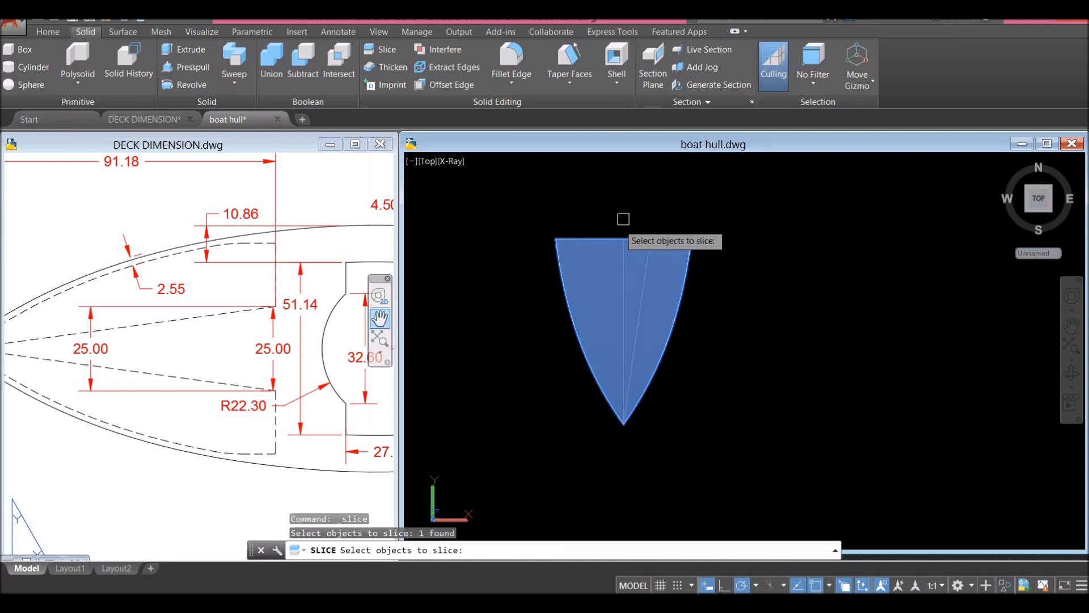
key("Return")
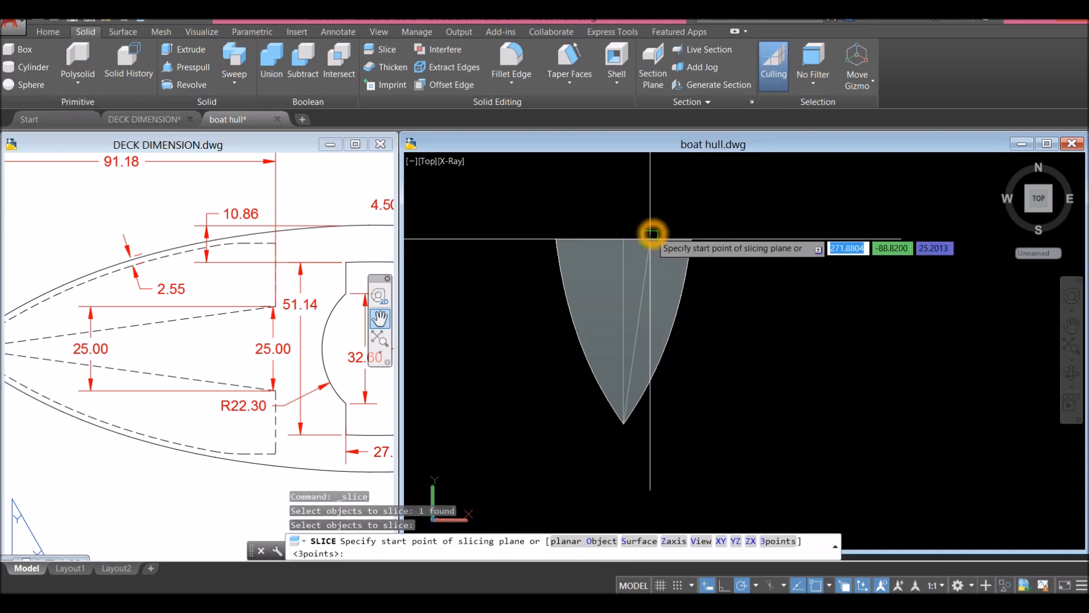
left_click(651, 239)
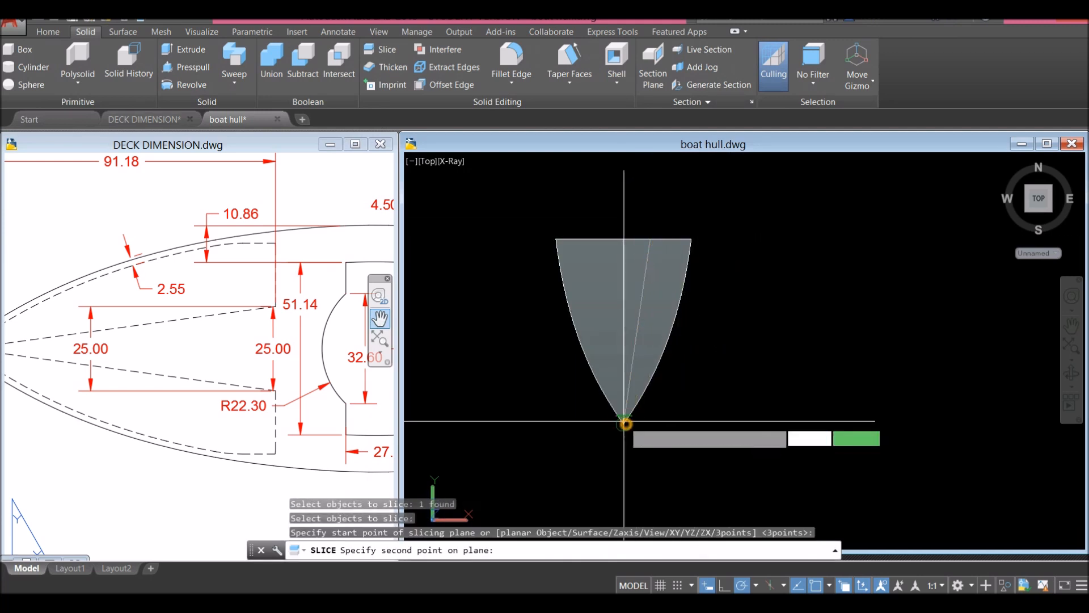
left_click(624, 423)
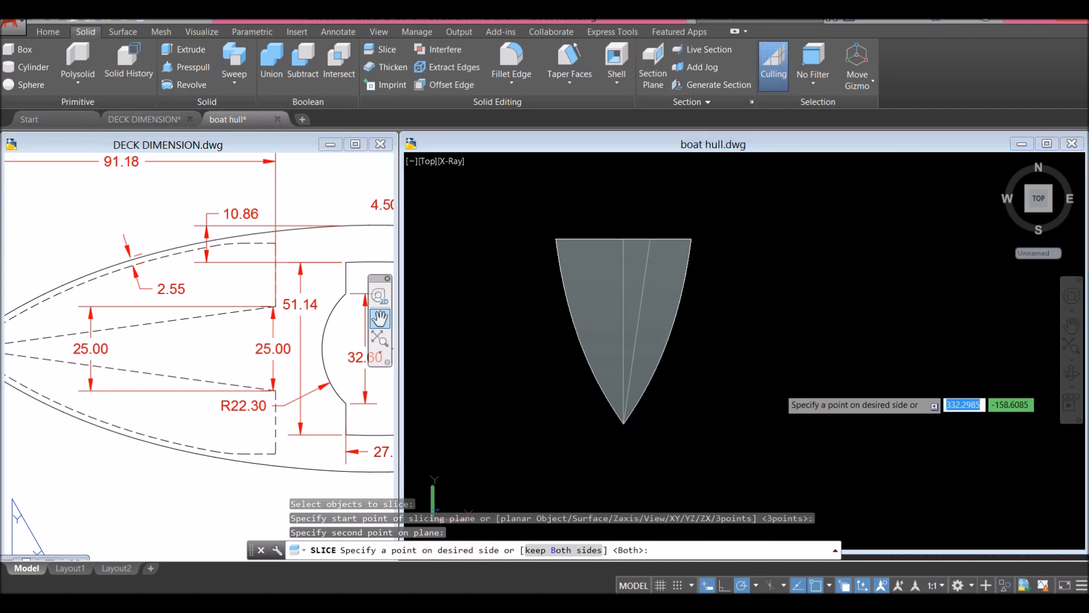
left_click(715, 319)
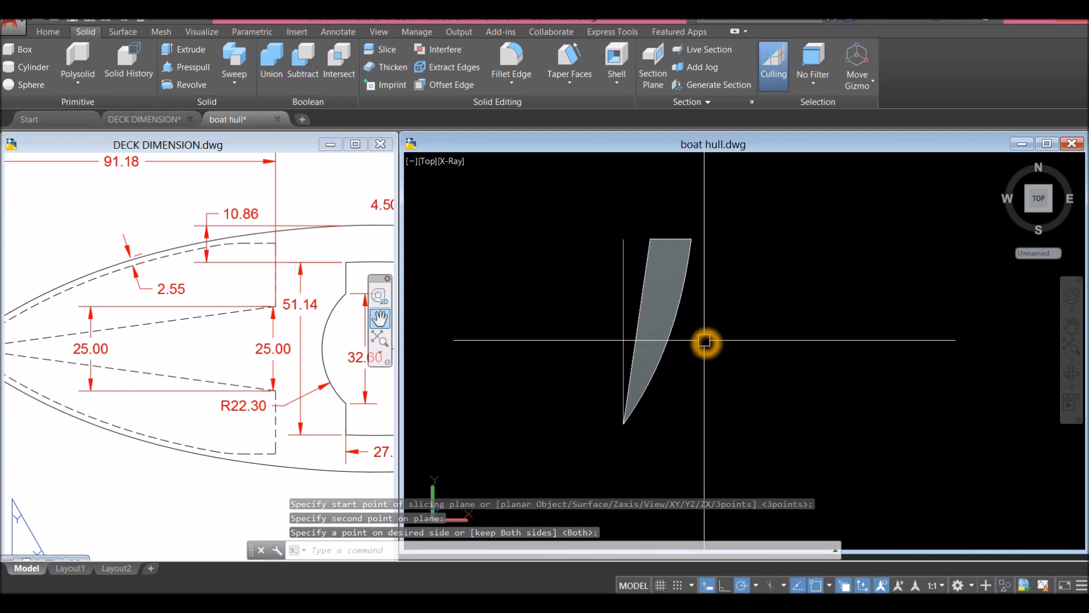
Step: Mirror the remaining bow piece about the vertical centreline, keeping the source object
type("m")
key("Return")
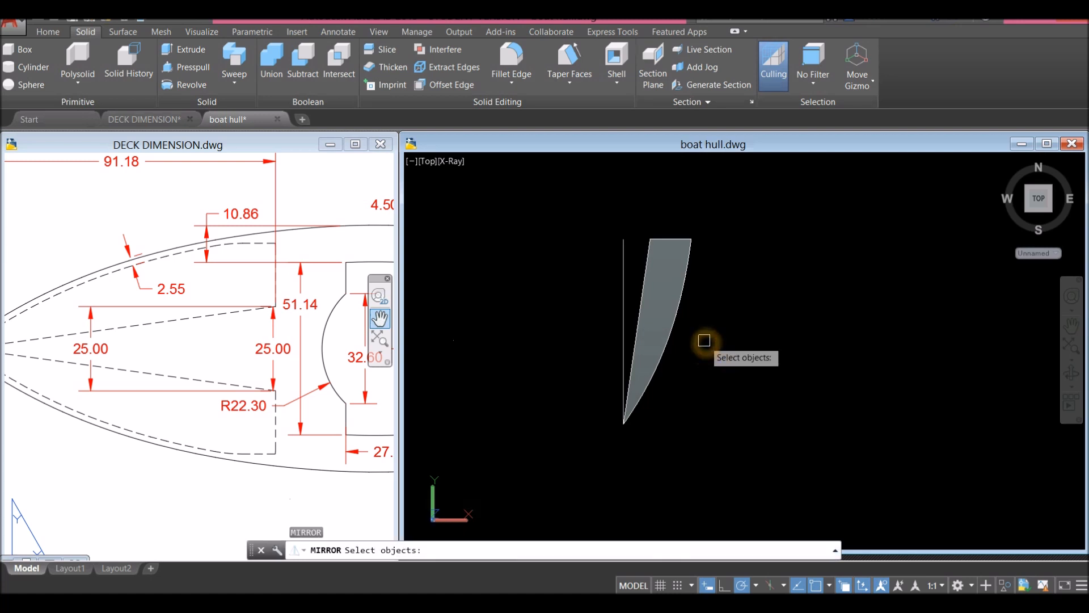
left_click(679, 321)
key("Return")
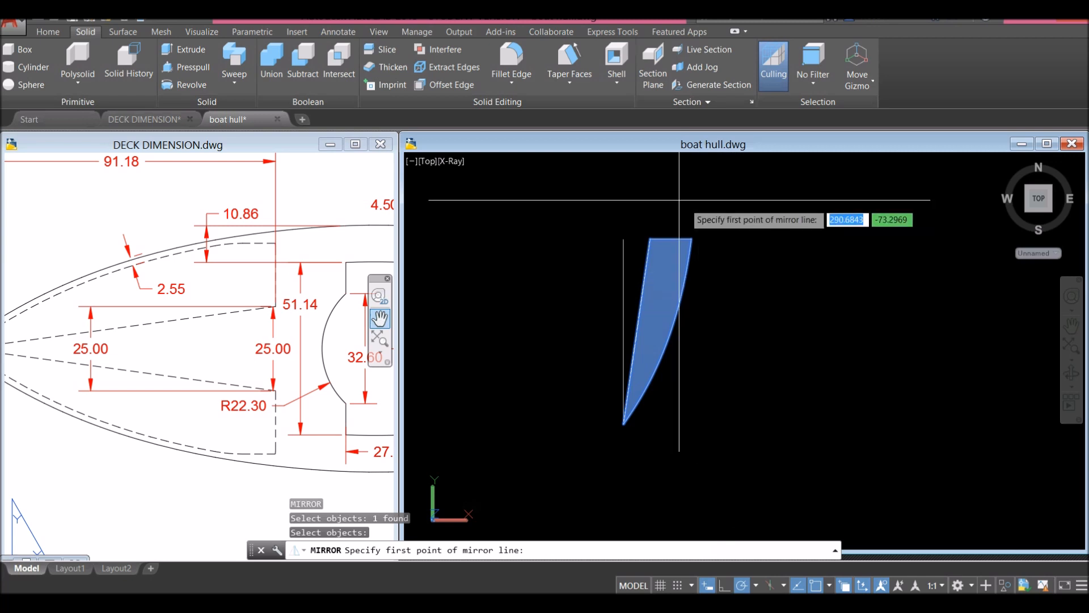
left_click(621, 240)
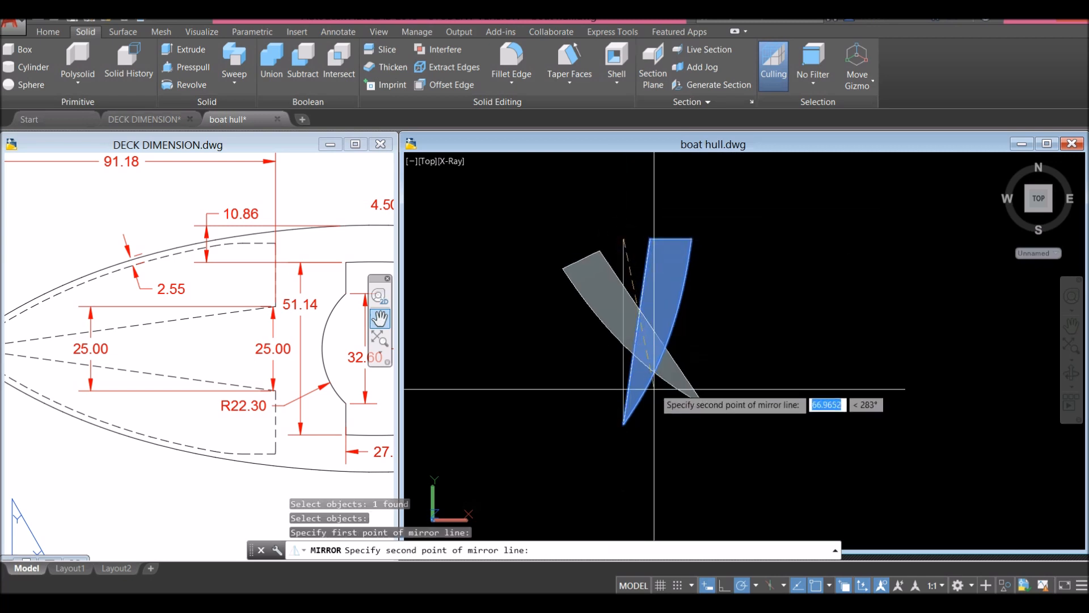
left_click(623, 464)
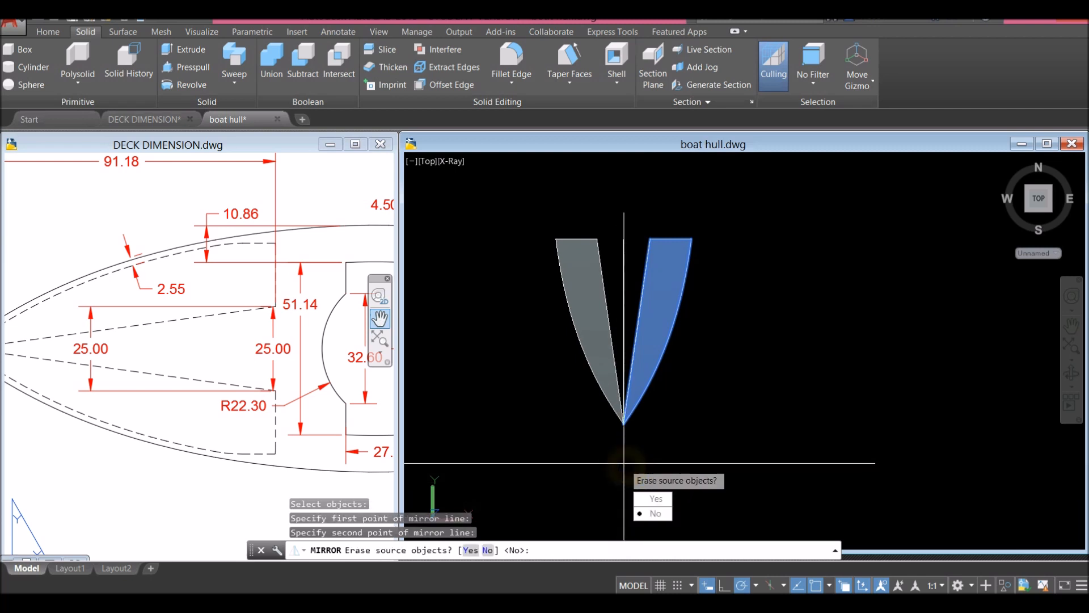
left_click(652, 514)
Step: End object isolation to bring back the boat and display it in the Conceptual visual style
left_click(663, 445)
middle_click_drag(663, 445, 559, 324, "shift")
right_click(584, 270)
mouse_move(621, 328)
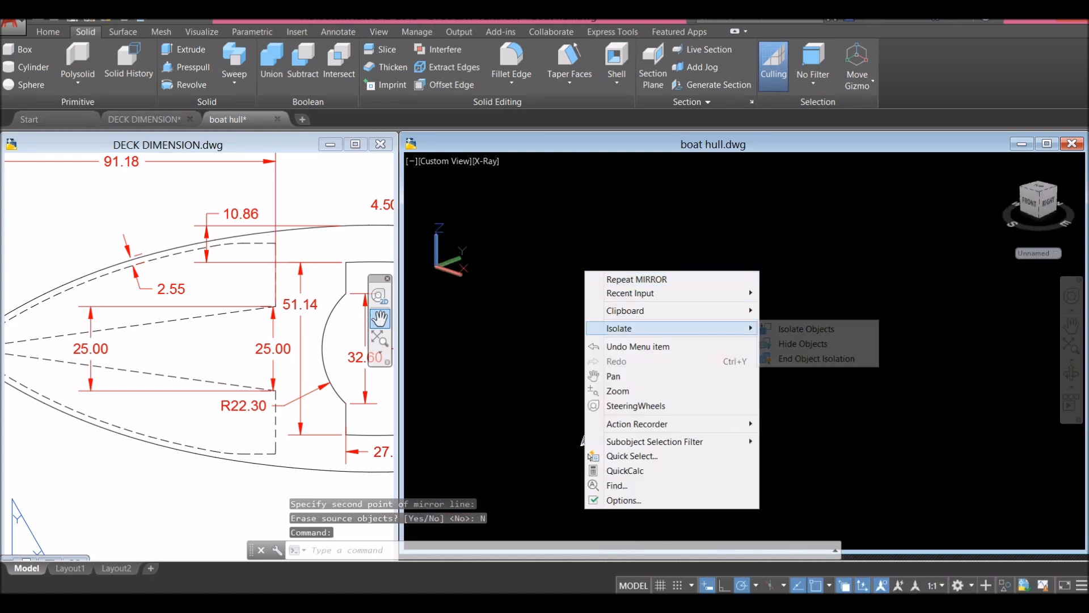
left_click(817, 359)
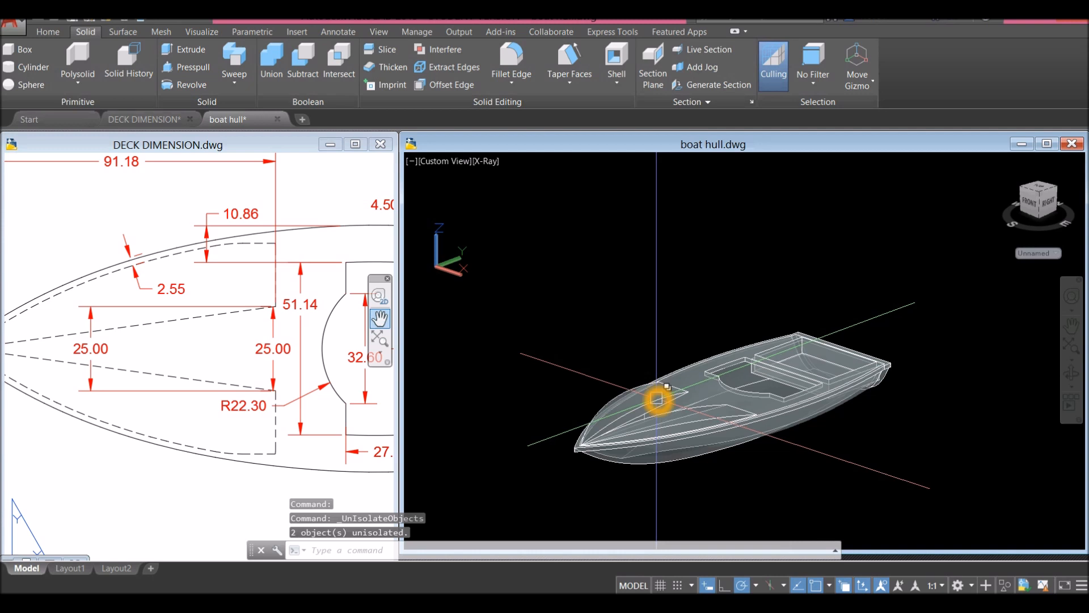
left_click(486, 161)
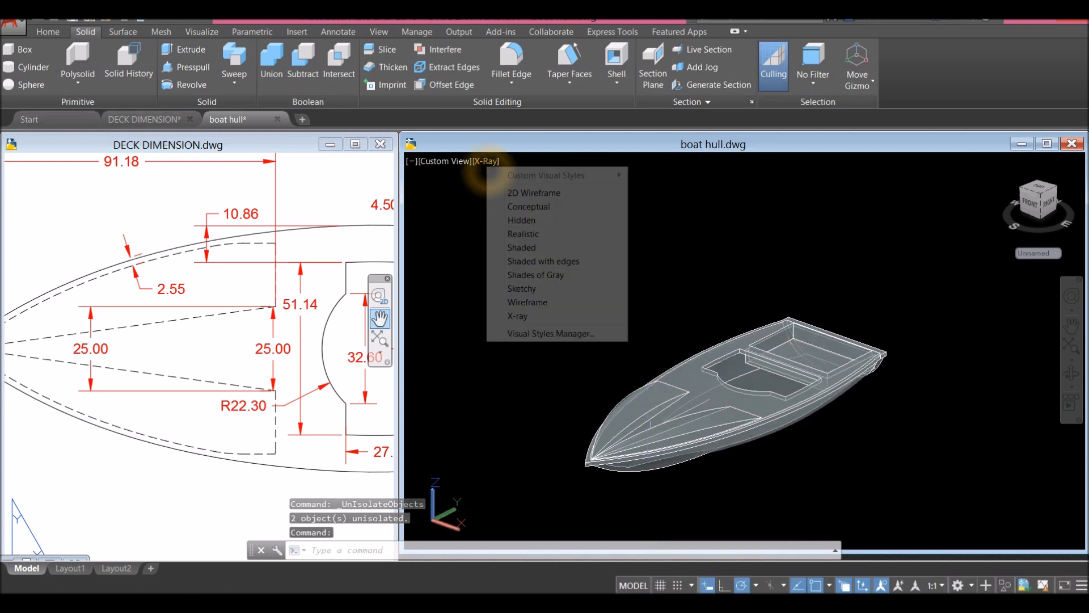
left_click(528, 208)
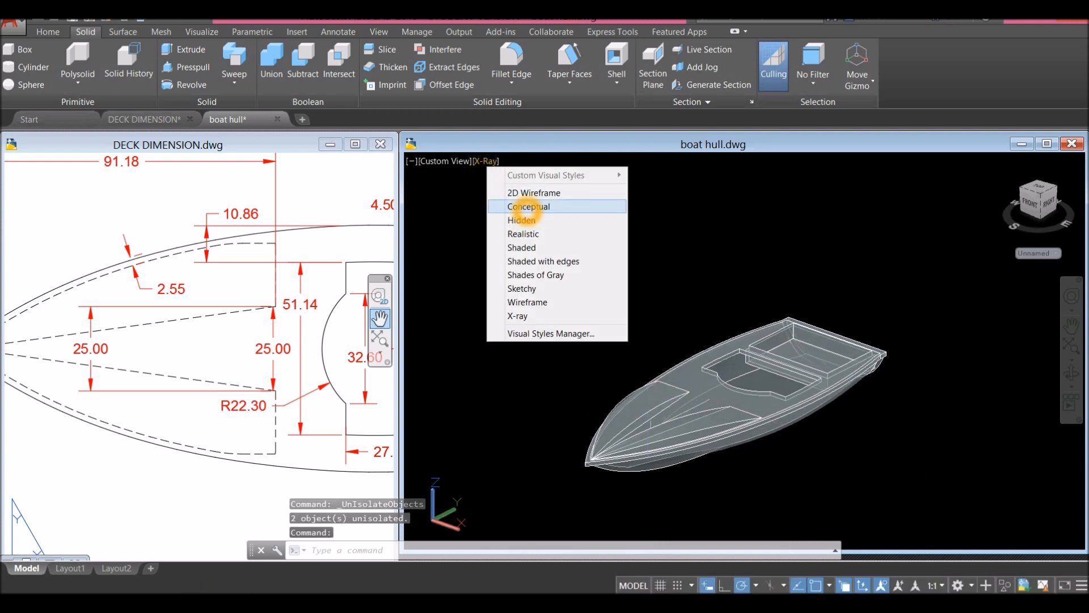
Step: Move the hull a short distance downward so it separates from the deck
middle_click_drag(615, 384, 675, 423, "shift")
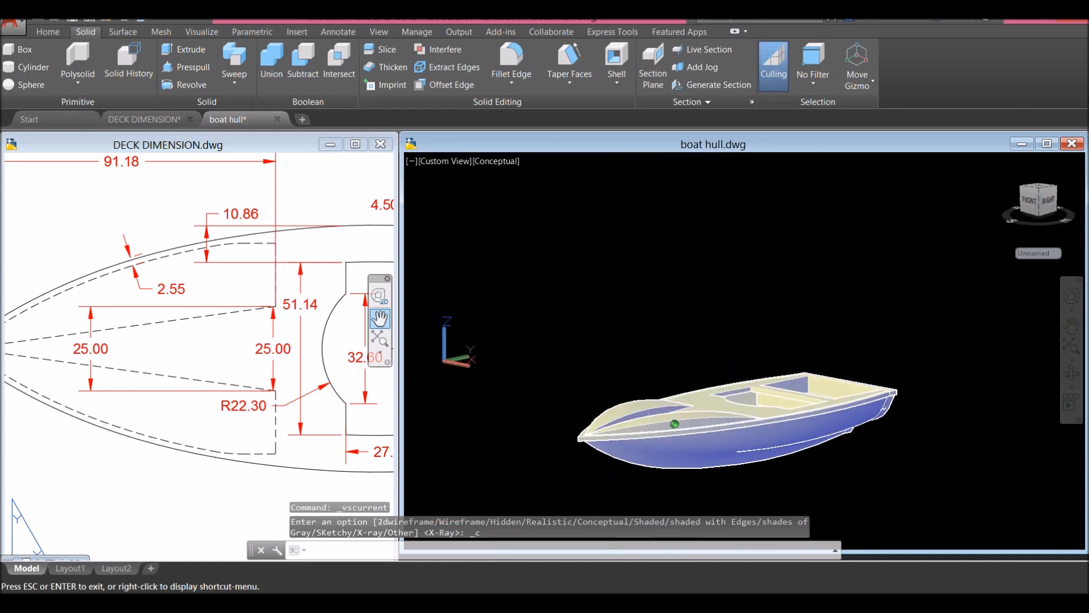
scroll(540, 365, "up", 6)
middle_click_drag(540, 365, 539, 358)
scroll(540, 355, "down", 4)
left_click(540, 356)
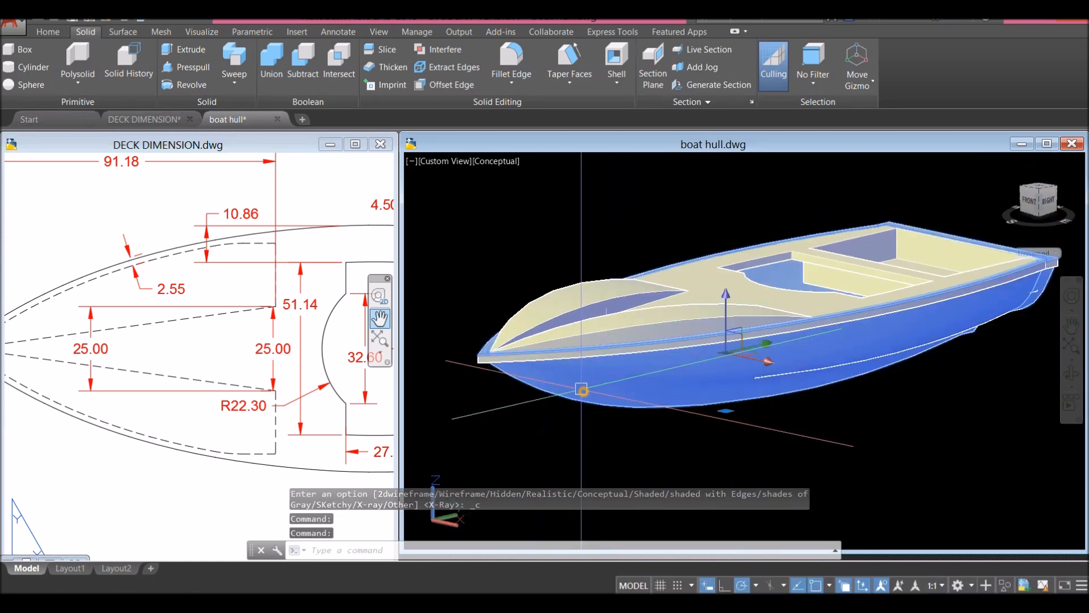
right_click(605, 209)
left_click(629, 297)
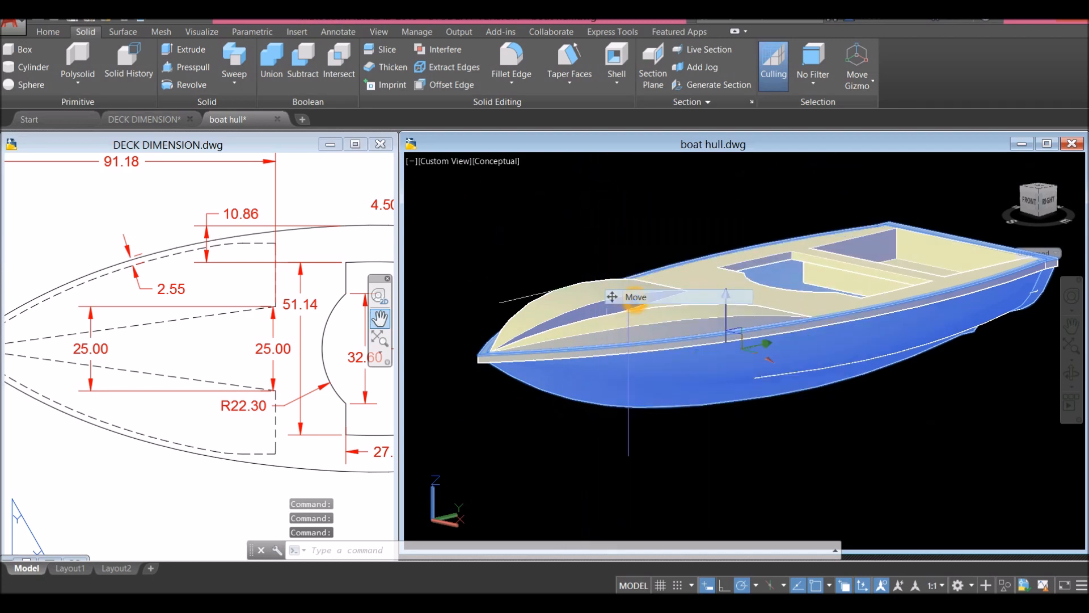
left_click(634, 213)
left_click(643, 224)
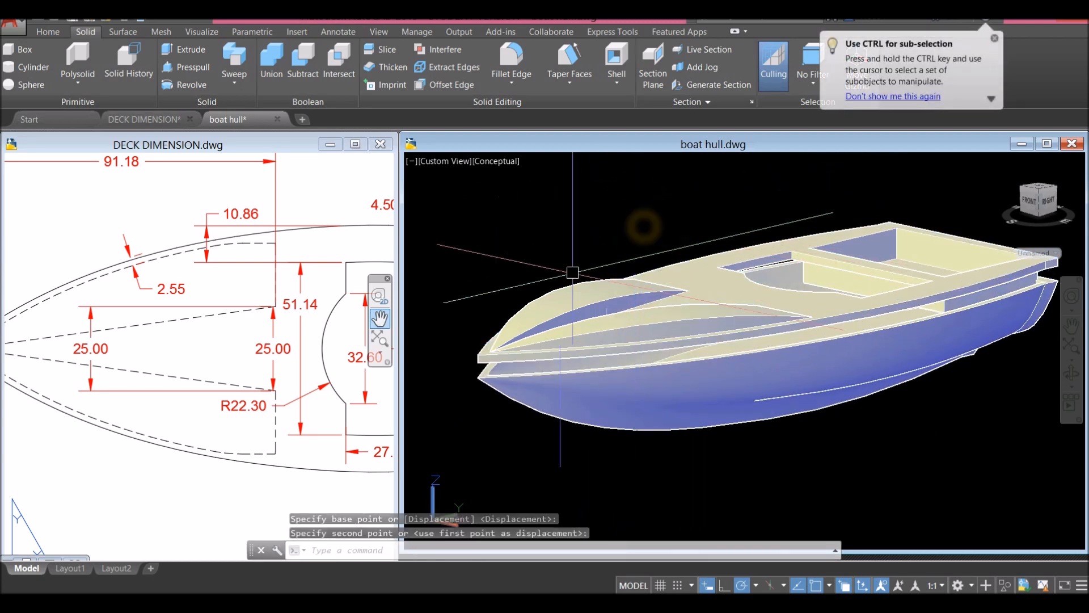
Step: Move the hull back up against the deck, from its bow tip endpoint to the deck's lower bow corner
scroll(469, 381, "up", 5)
left_click(523, 369)
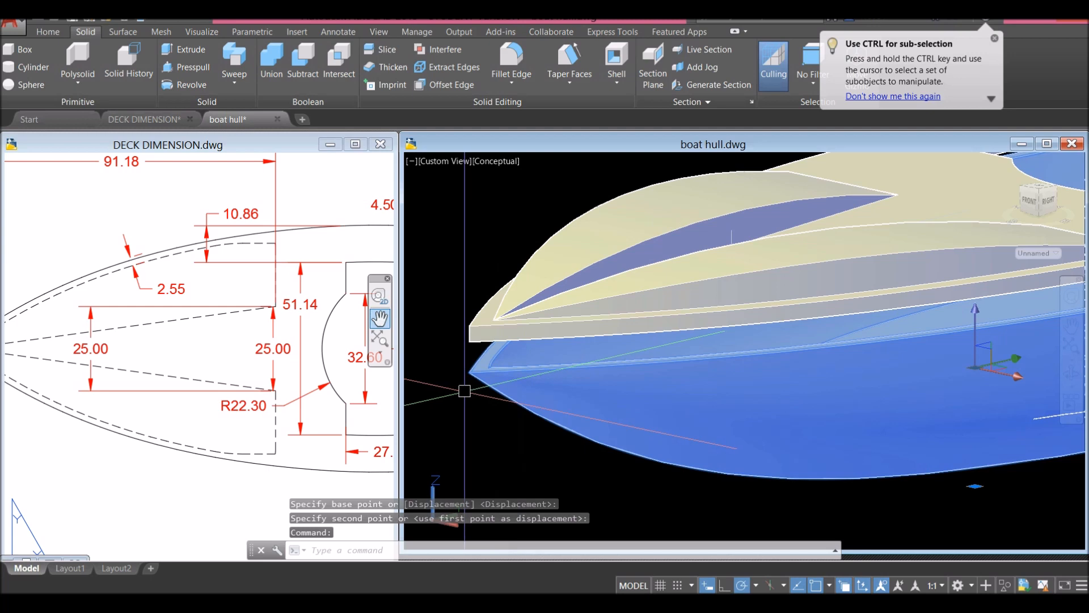
middle_click_drag(467, 389, 515, 382)
right_click(479, 319)
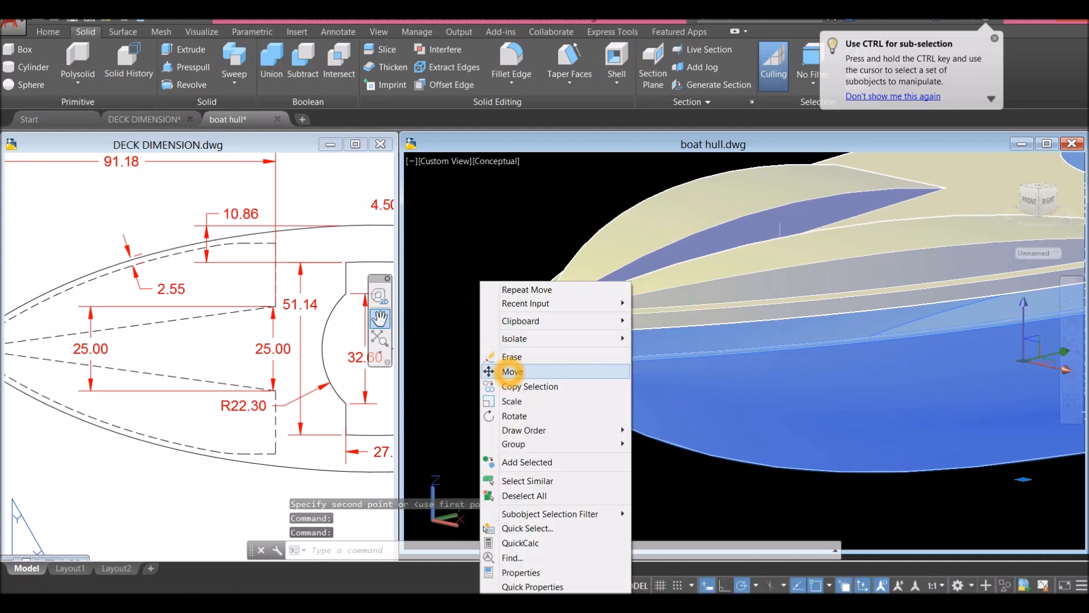
left_click(507, 368)
scroll(511, 368, "up", 1)
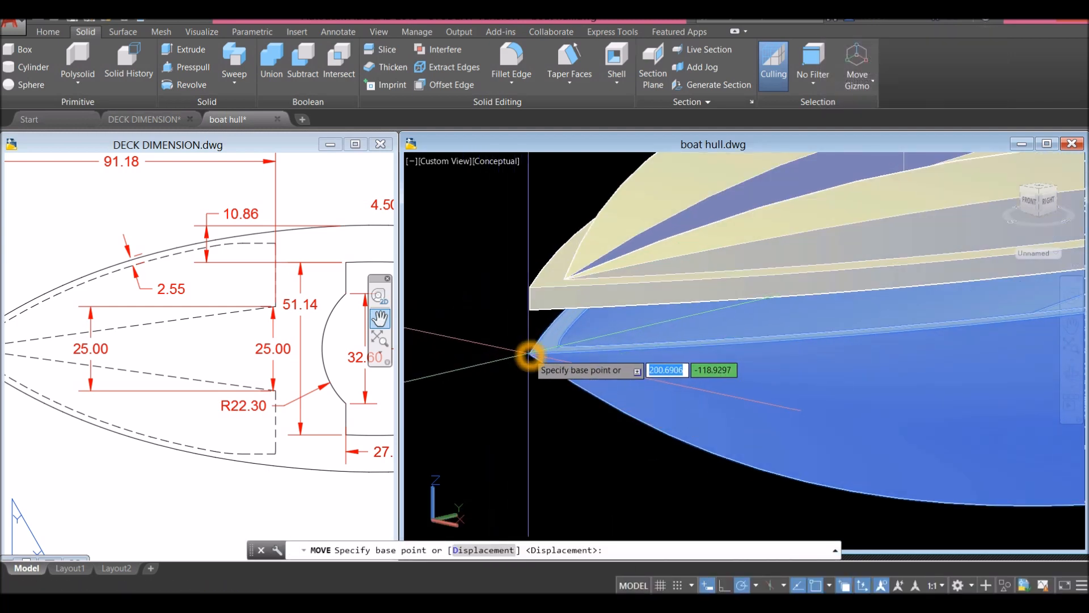
scroll(528, 355, "up", 2)
right_click(518, 356, "shift")
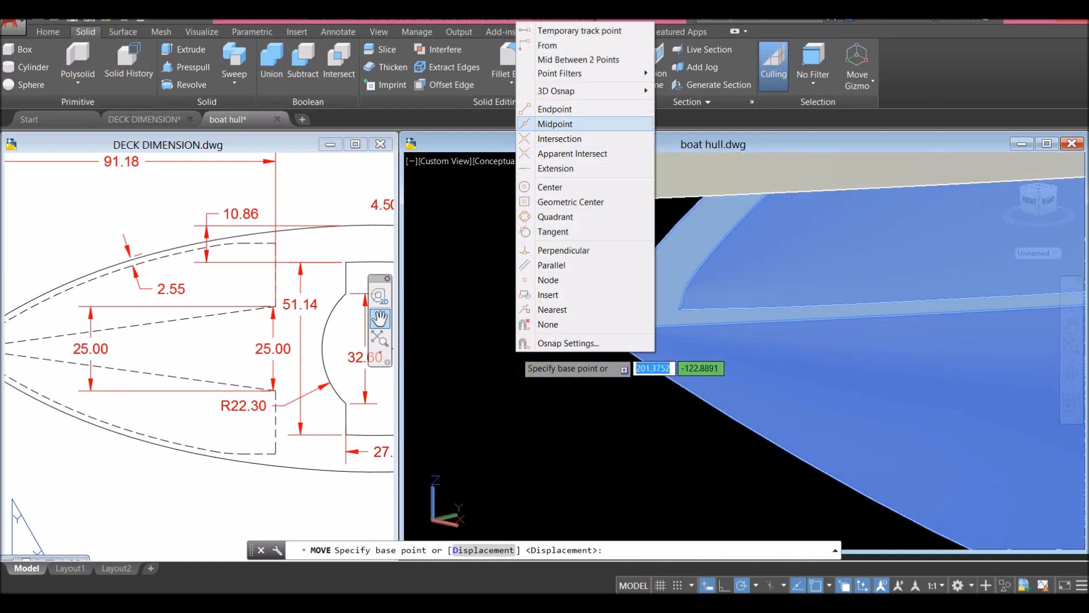
left_click(554, 109)
left_click(603, 322)
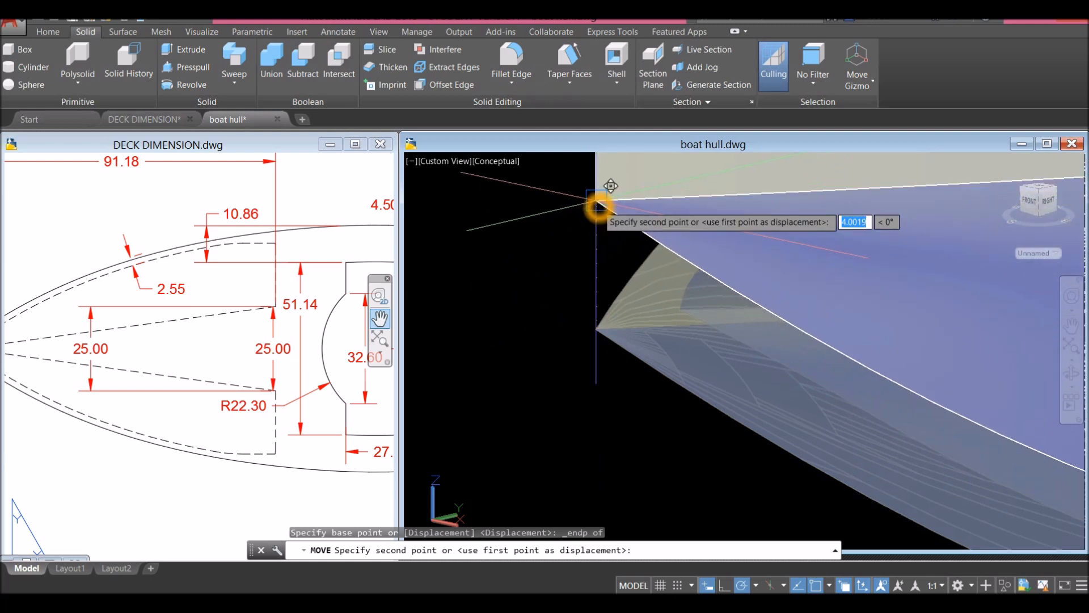
left_click(599, 205)
scroll(482, 309, "down", 5)
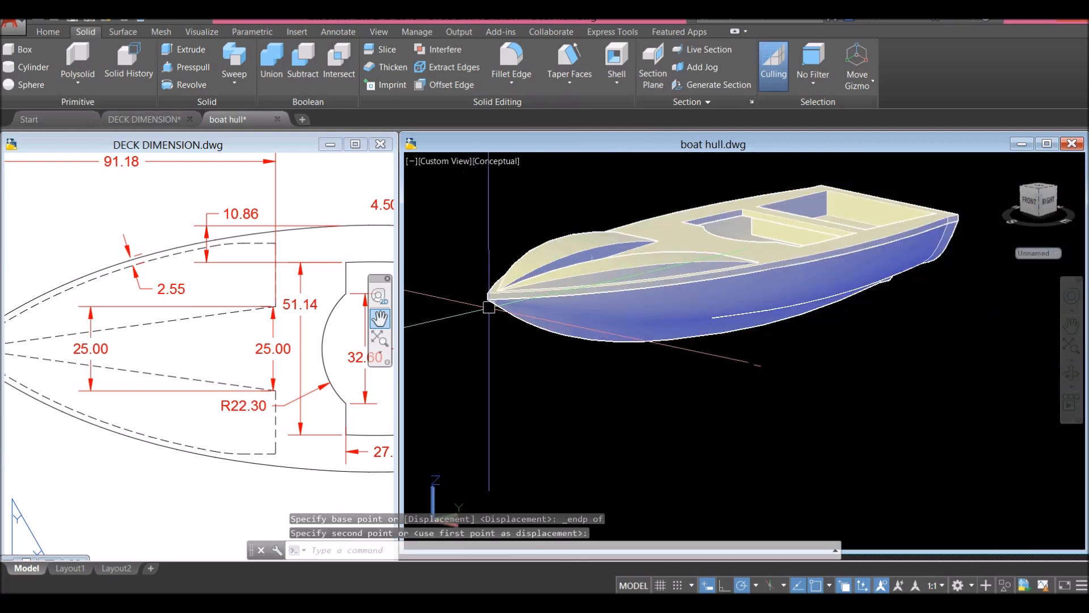
Step: Display the boat in the Realistic visual style and view it from a higher angle
left_click(497, 161)
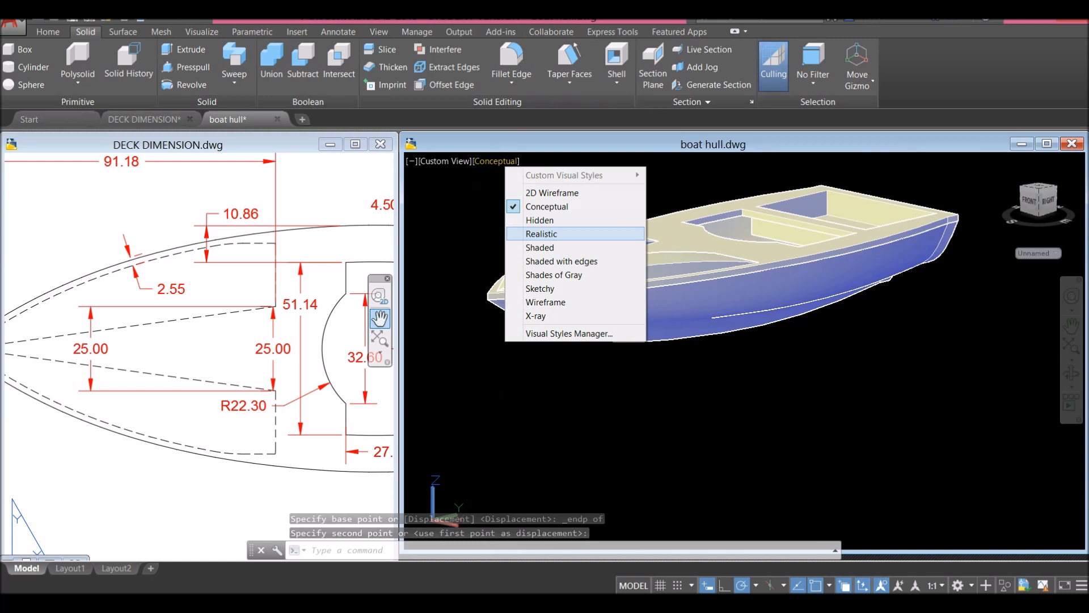
left_click(540, 233)
middle_click_drag(530, 233, 511, 257, "shift")
middle_click_drag(576, 277, 564, 304)
scroll(547, 307, "up", 3)
scroll(548, 307, "down", 6)
scroll(513, 255, "down", 2)
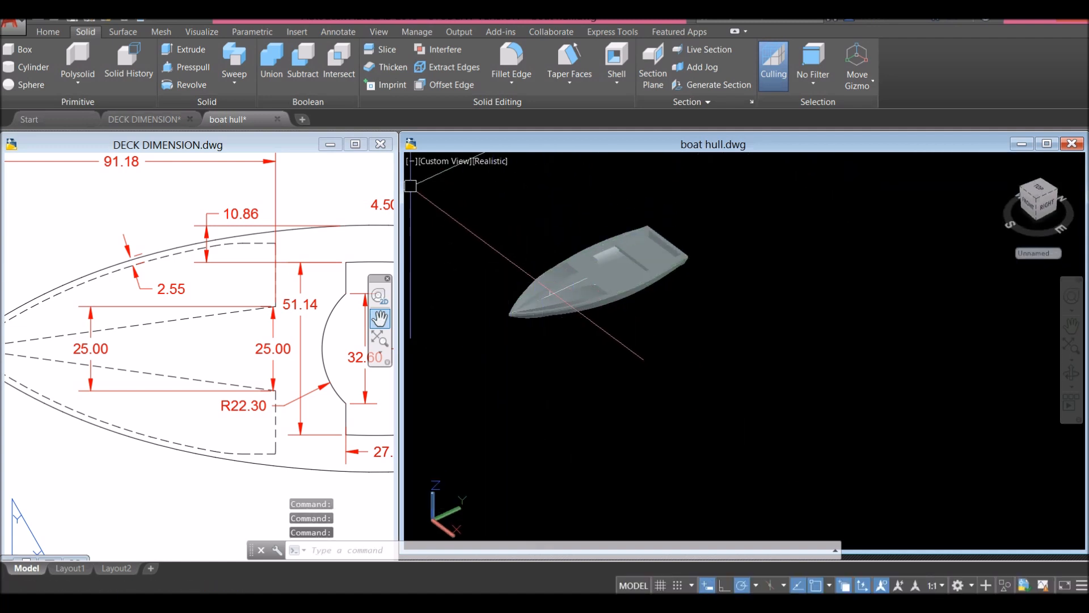
Step: Open the materials browser and add Satin - Light Red from the Metallic Paint library to the document materials
type("MA")
key("Return")
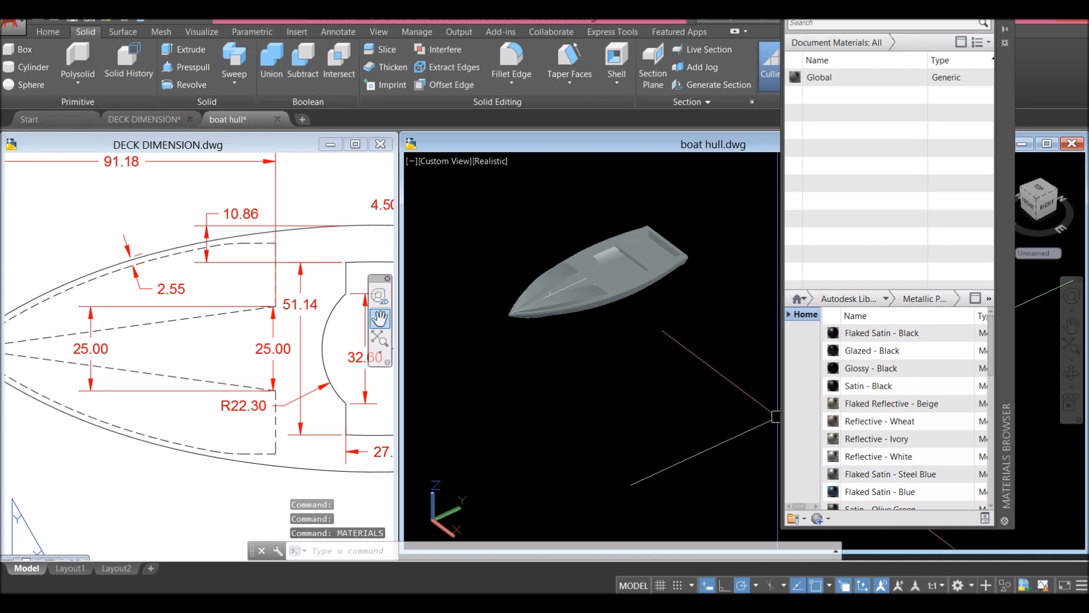
left_click(886, 298)
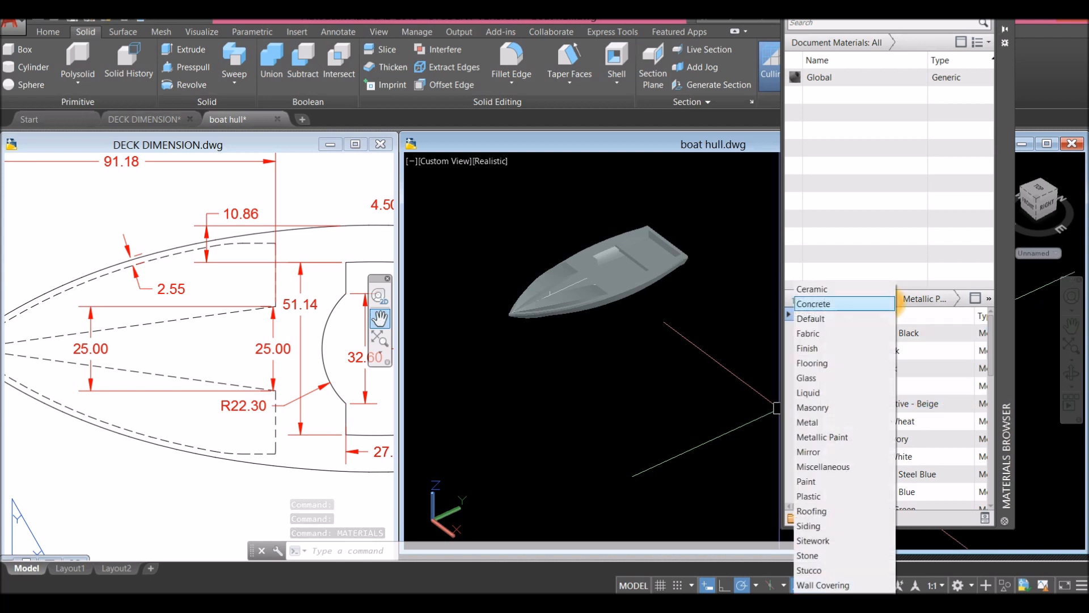
left_click(828, 437)
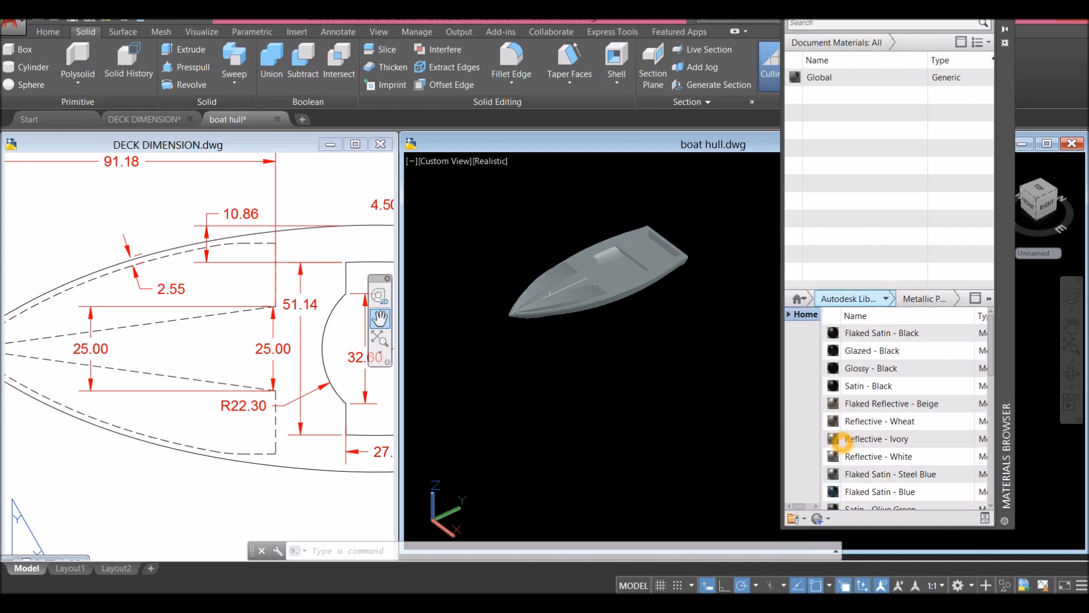
left_click_drag(993, 353, 1017, 439)
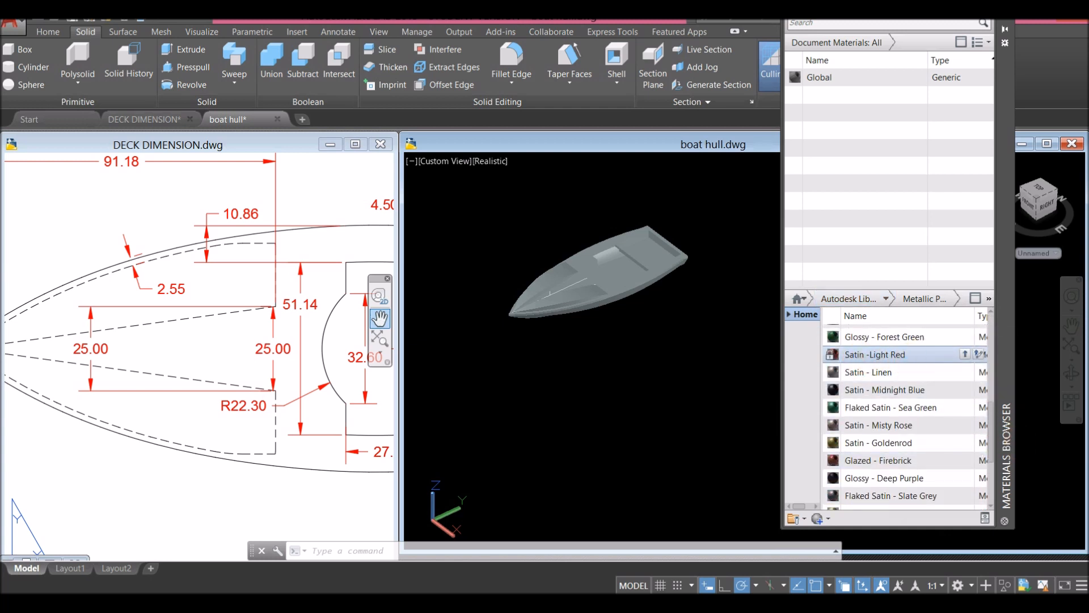
left_click(965, 354)
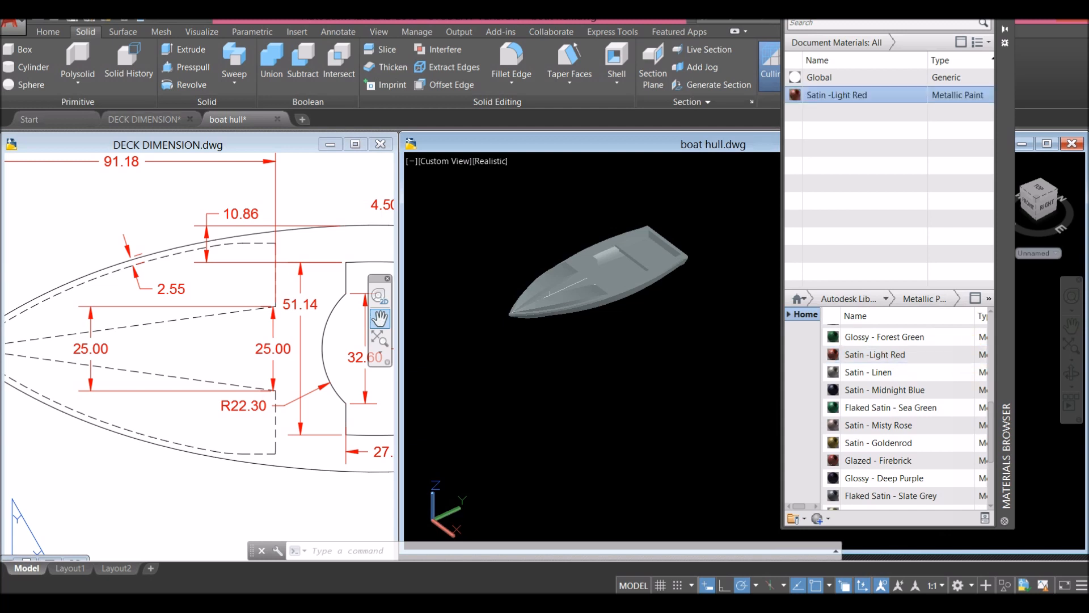
Step: Apply the Satin - Light Red material to both raised bow sections
scroll(573, 265, "up", 6)
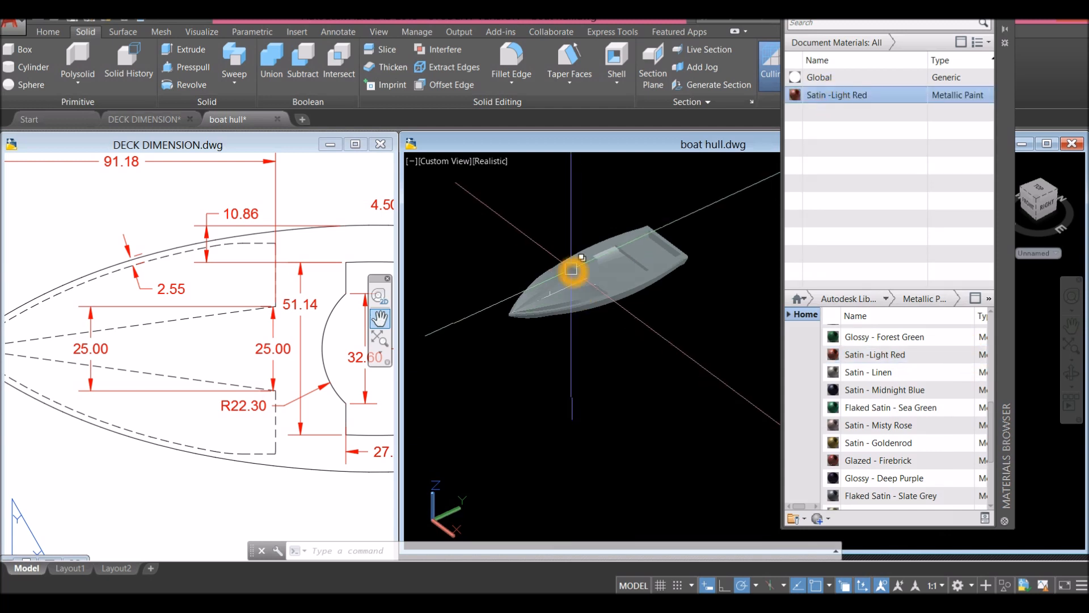
left_click(555, 275)
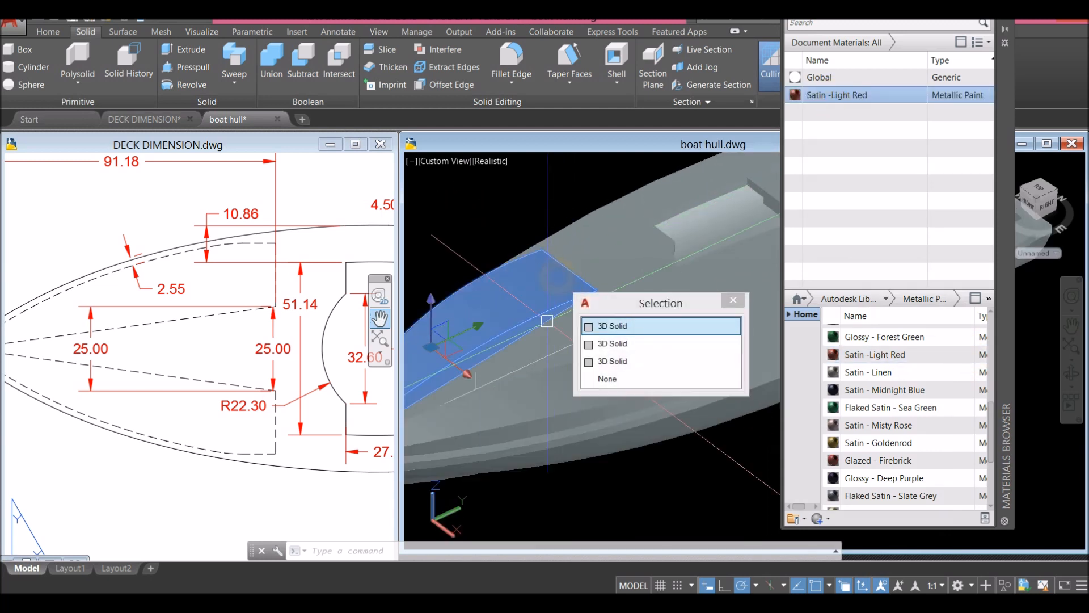
left_click(547, 373)
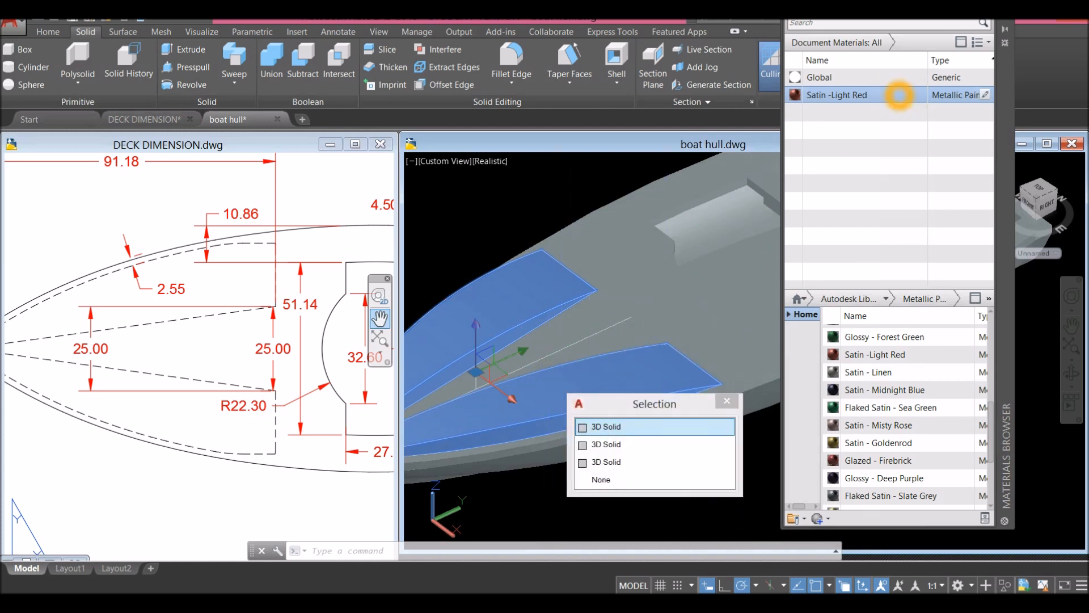
left_click(899, 94)
Step: Add Gunmetal - Polished from the Metal library to the document materials
scroll(910, 422, "up", 1)
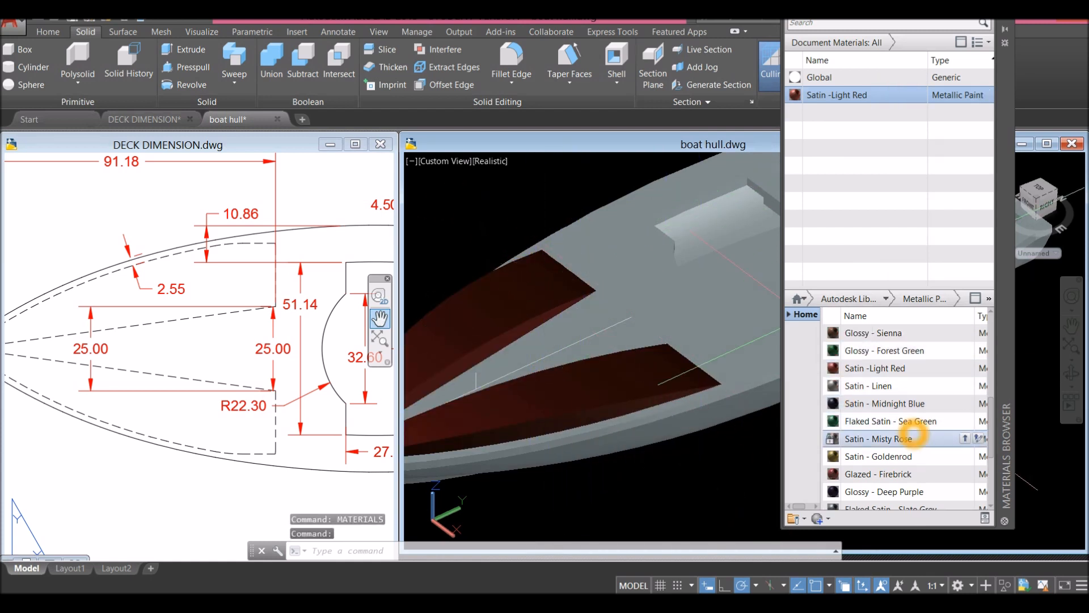
mouse_move(991, 409)
left_mouse_down()
mouse_move(987, 448)
mouse_move(1004, 470)
left_mouse_up()
left_click(885, 299)
left_click(834, 424)
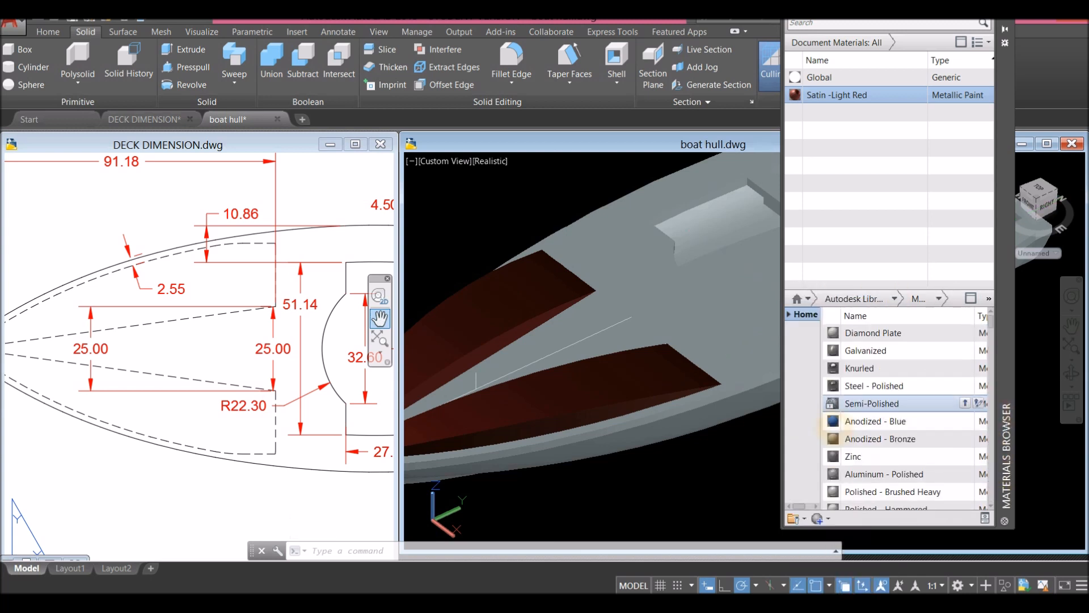
left_click_drag(991, 392, 1004, 451)
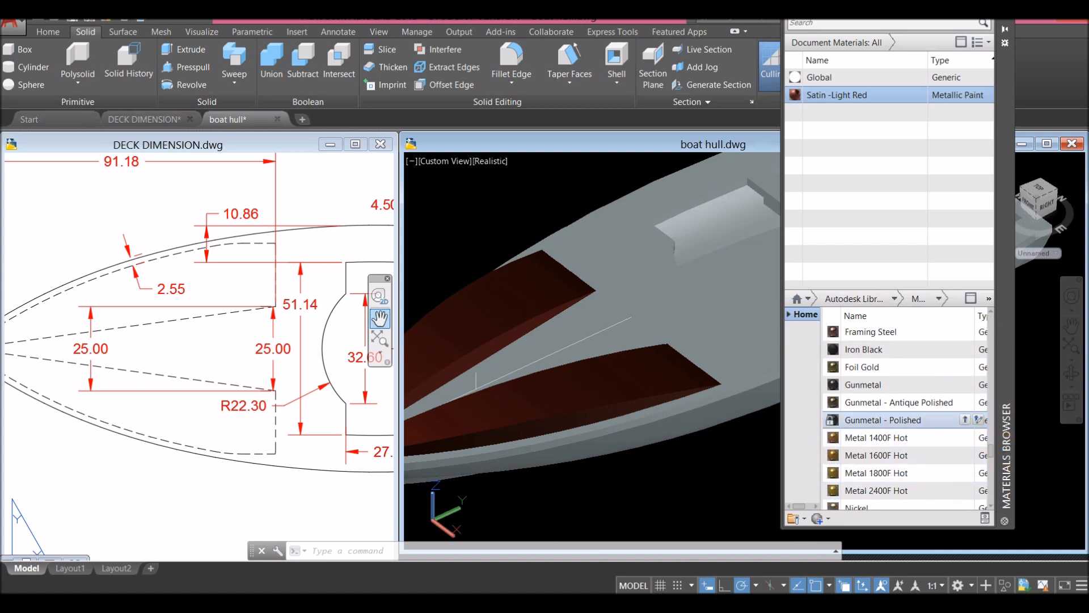
left_click(966, 420)
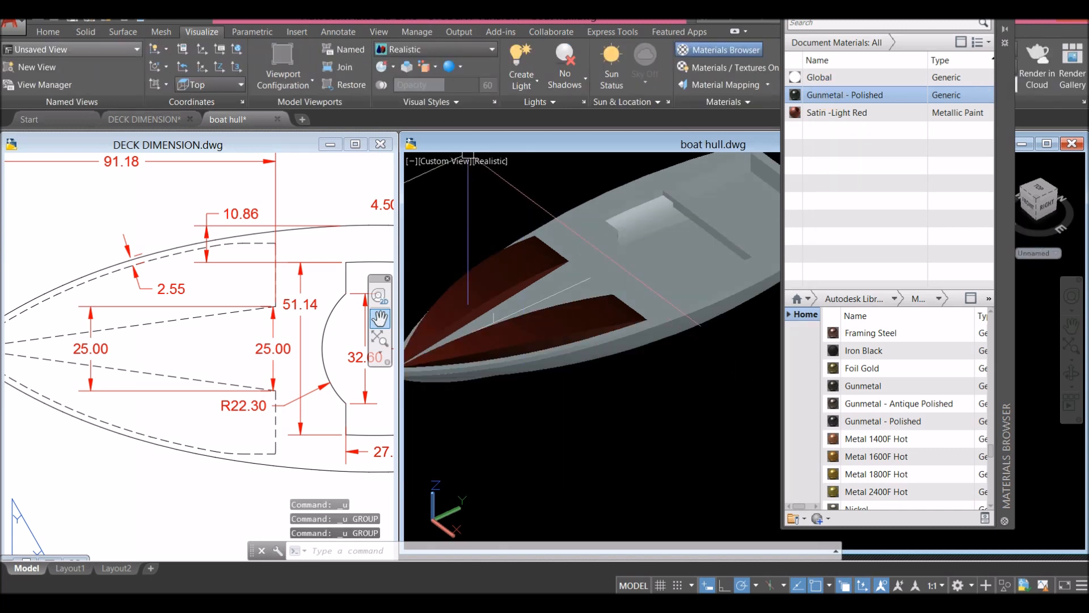
left_click(85, 32)
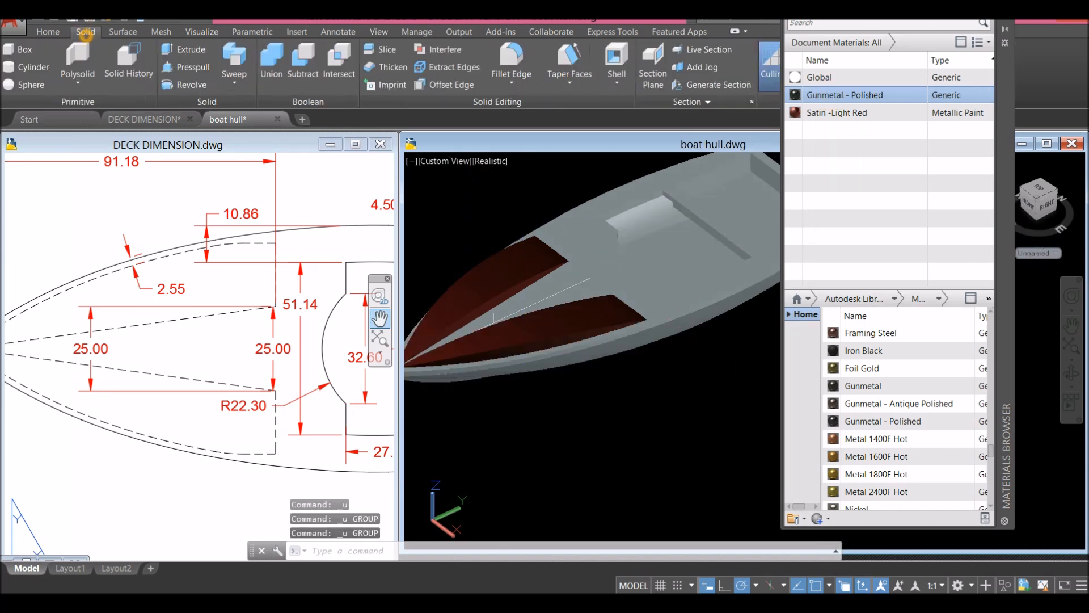
left_click(511, 57)
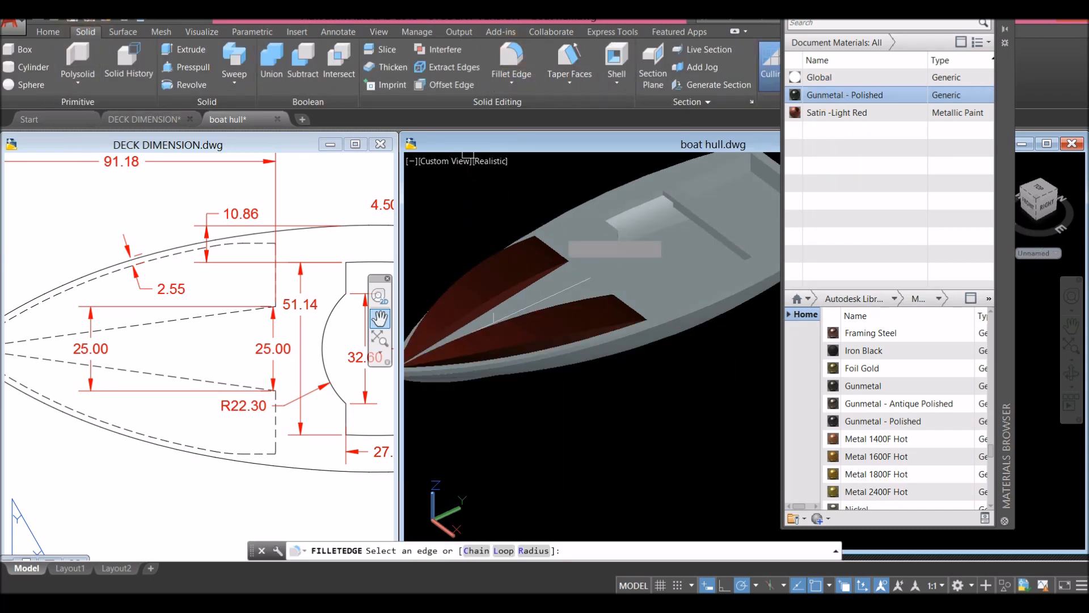
right_click(560, 430)
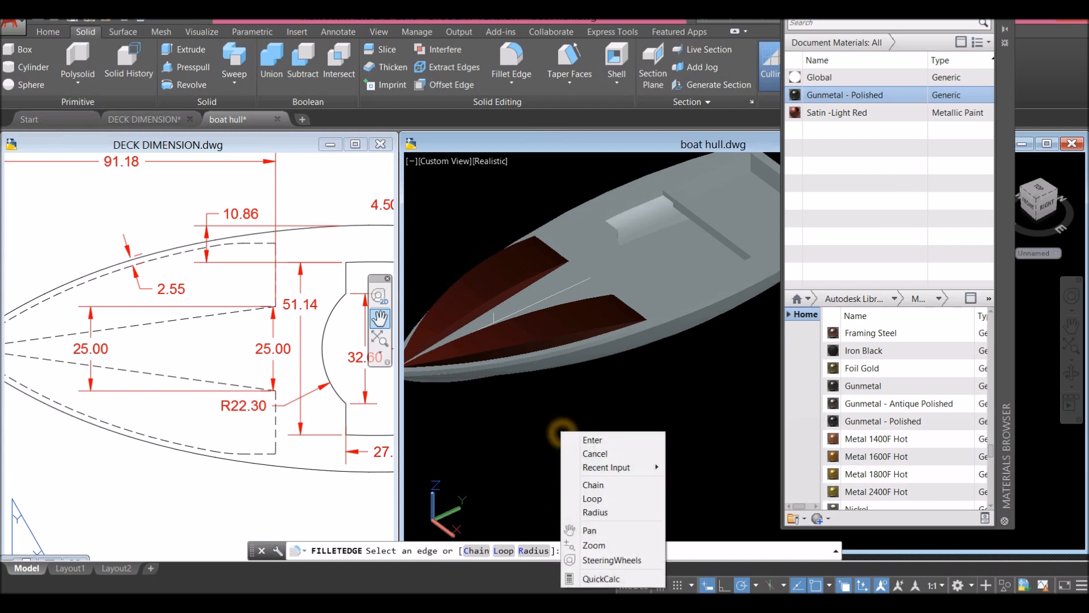
left_click(593, 510)
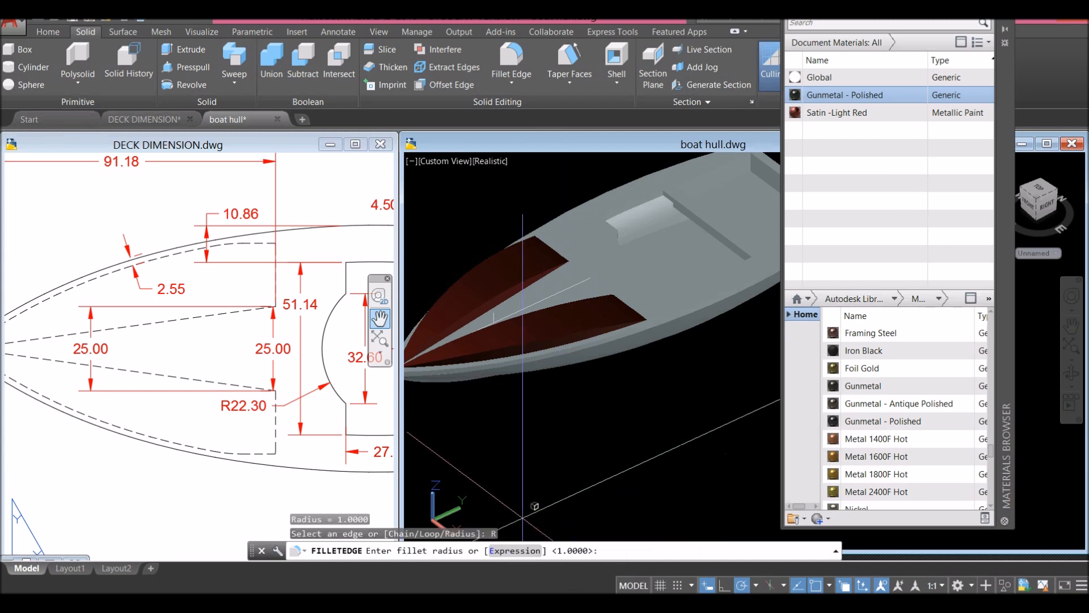
key("Escape")
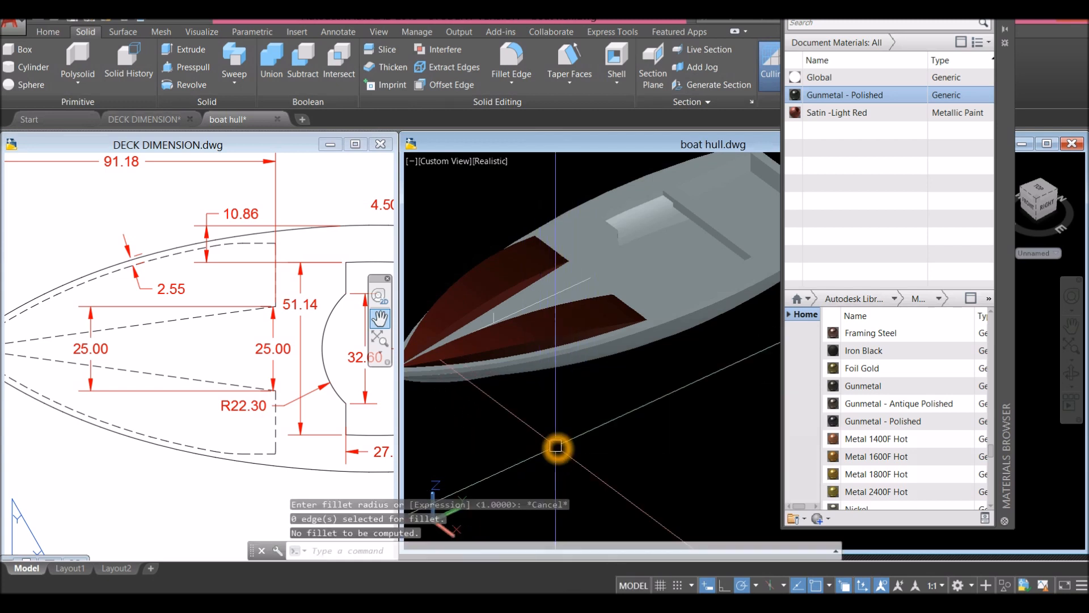
Step: Fillet the two long upper edges of the raised bow section nearest the viewer with a radius of 3
left_click(511, 59)
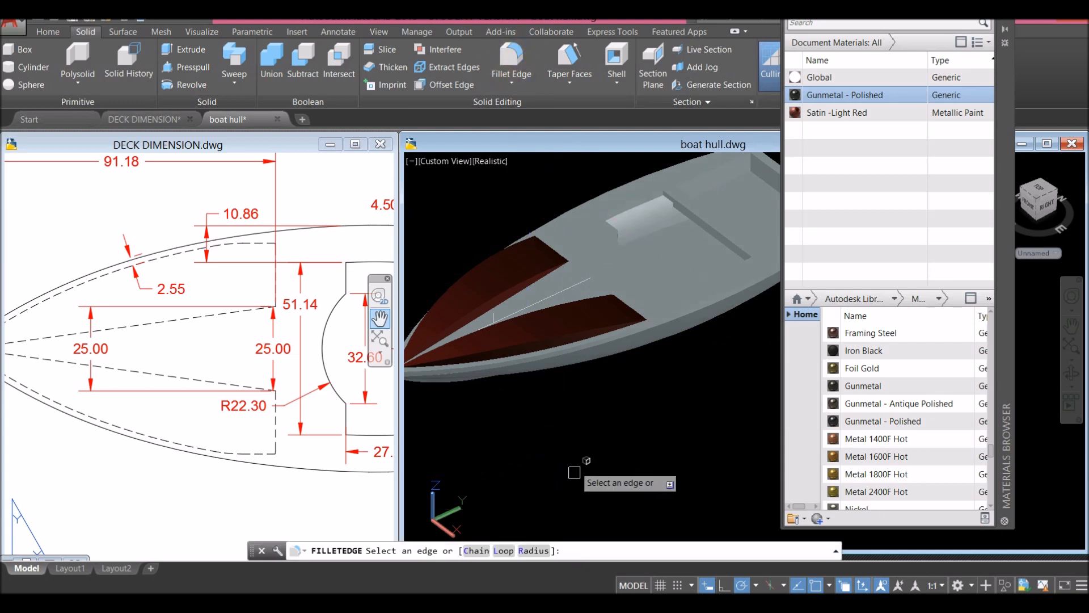
left_click(534, 549)
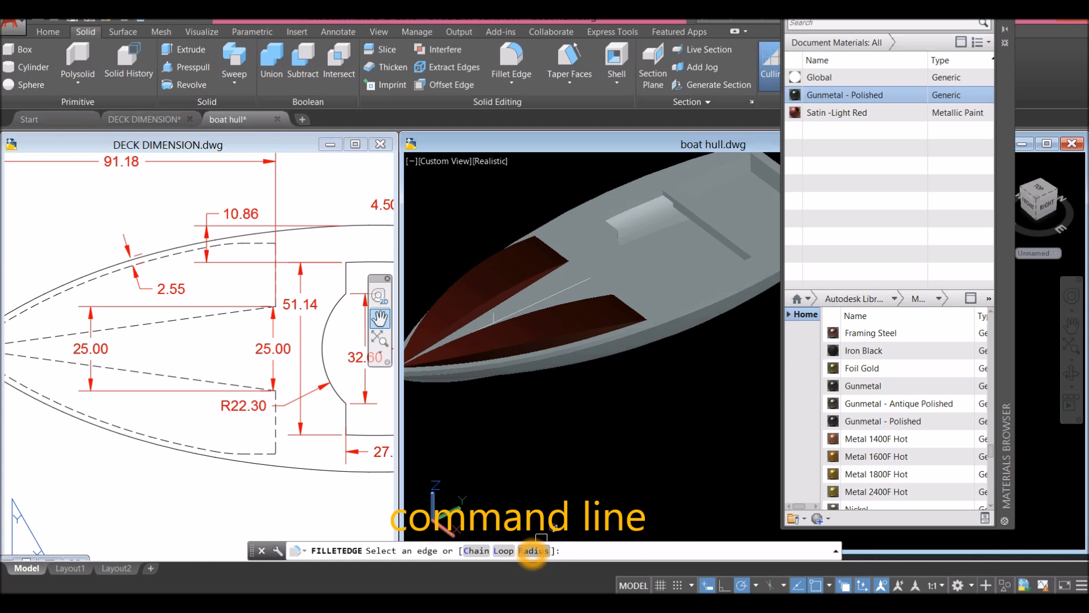
right_click(575, 427)
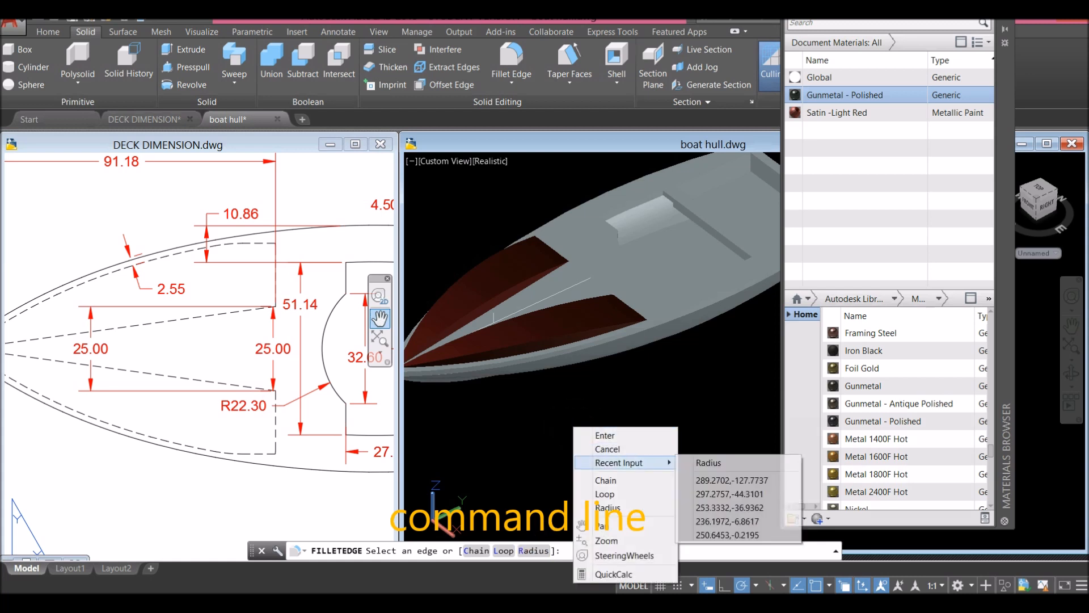
left_click(607, 507)
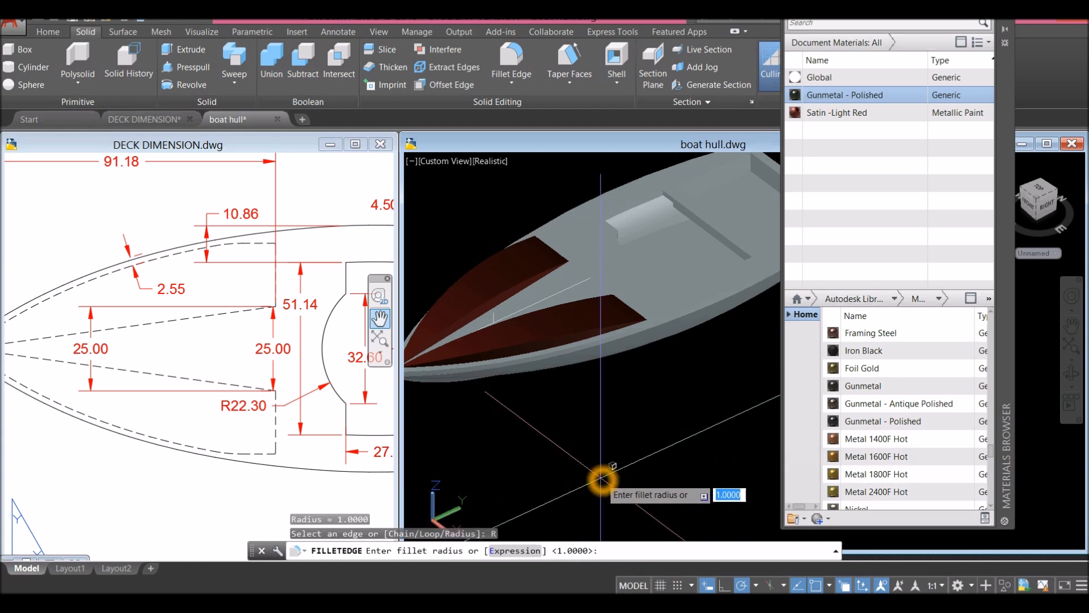
type("3'")
key("Return")
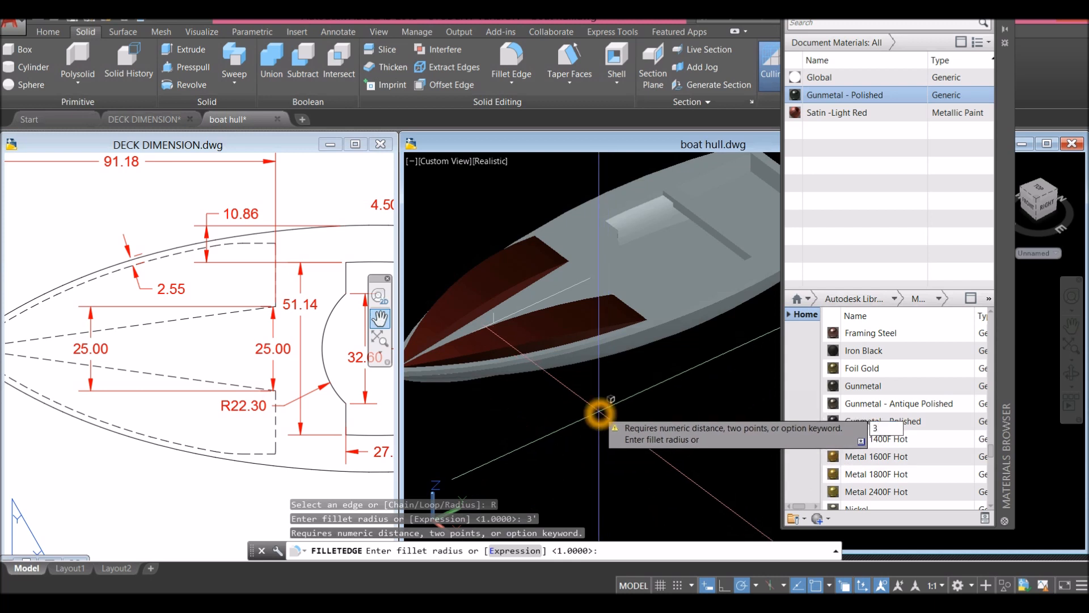
type("3")
key("Return")
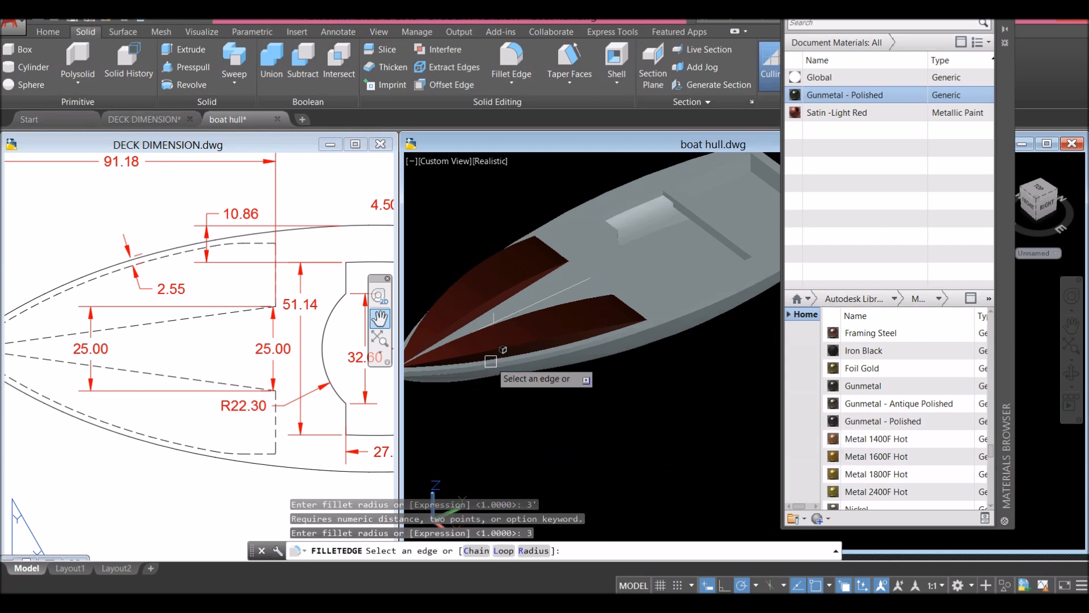
left_click(485, 353)
left_click(566, 312)
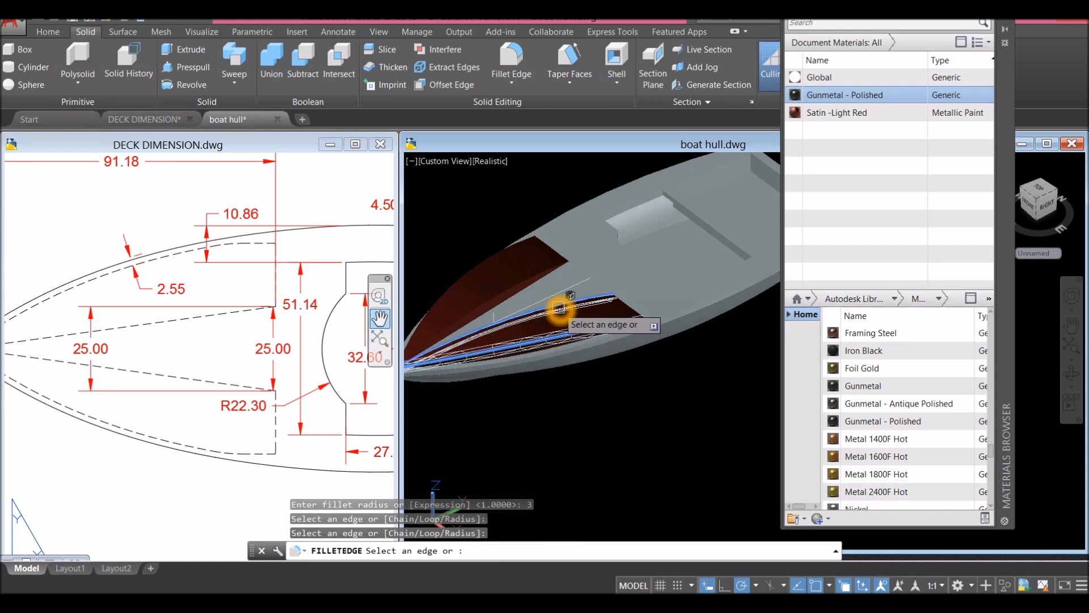
right_click(537, 186)
left_click(569, 194)
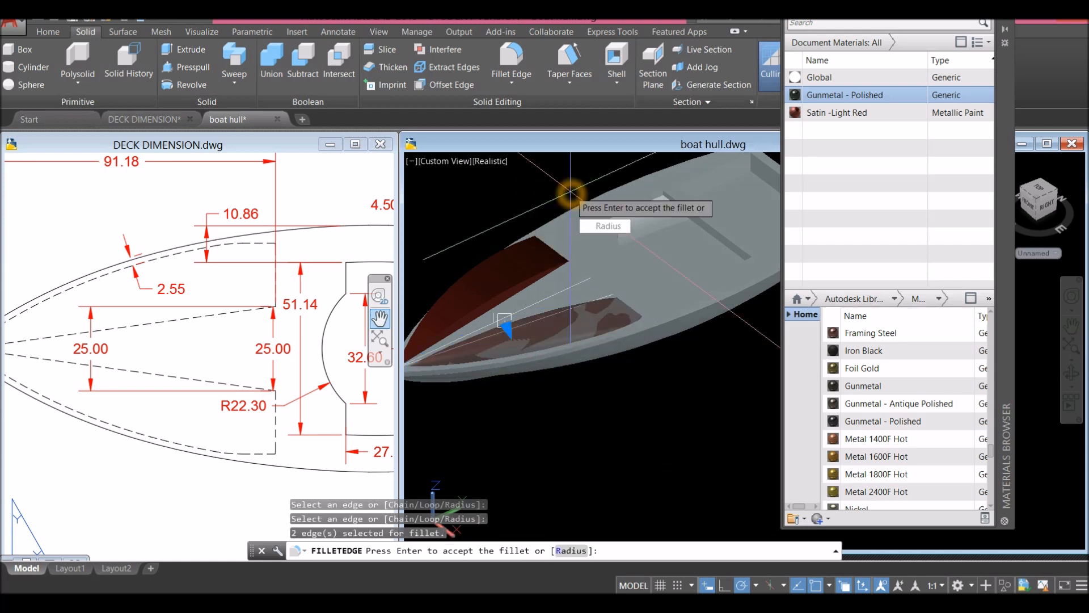
right_click(605, 191)
left_click(629, 197)
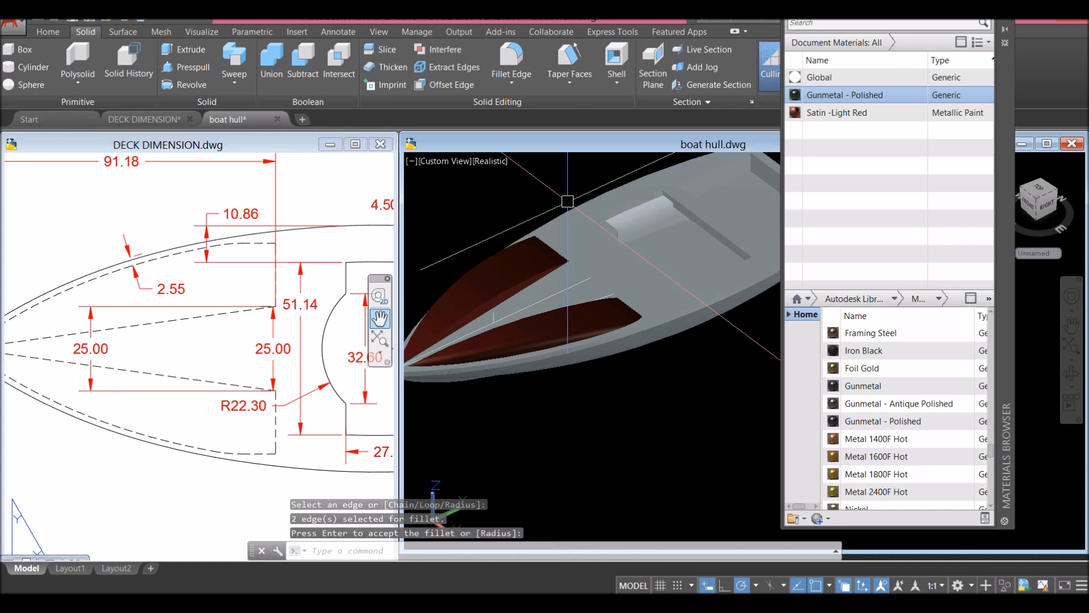
Step: Fillet the long upper edges of the second raised bow section with a radius of 3
right_click(558, 184)
left_click(590, 189)
middle_click_drag(548, 220, 584, 233)
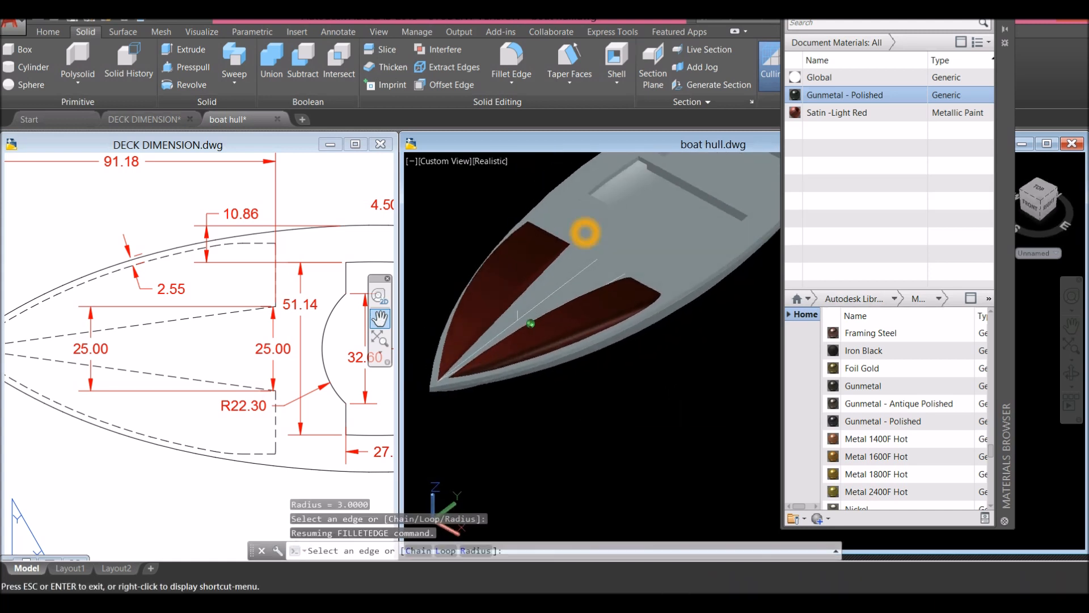
scroll(517, 290, "up", 5)
left_click(530, 282)
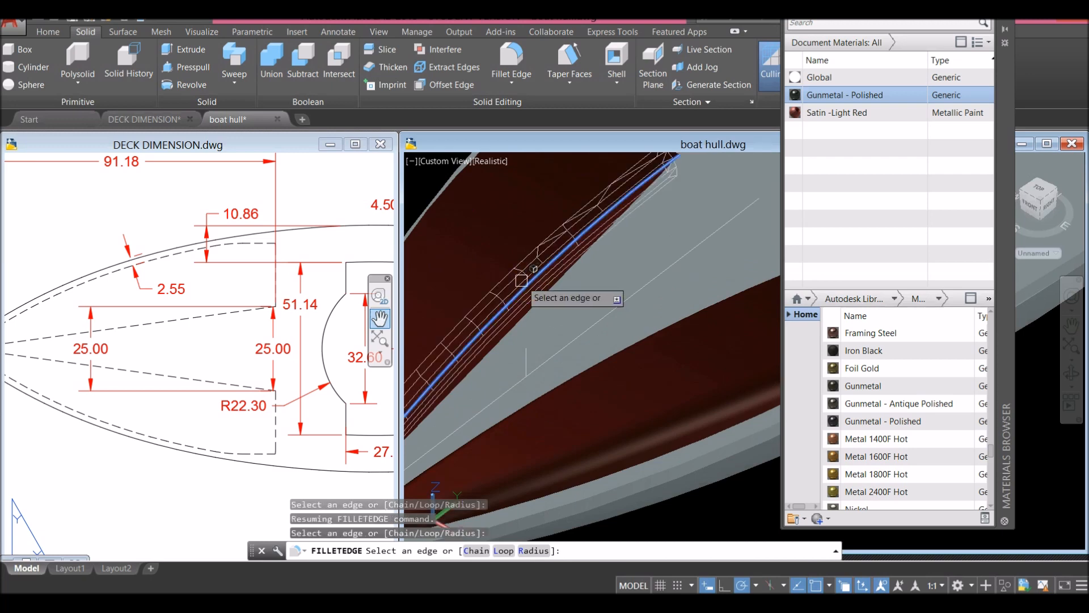
scroll(510, 291, "down", 7)
middle_click_drag(509, 291, 499, 318, "shift")
scroll(475, 273, "up", 6)
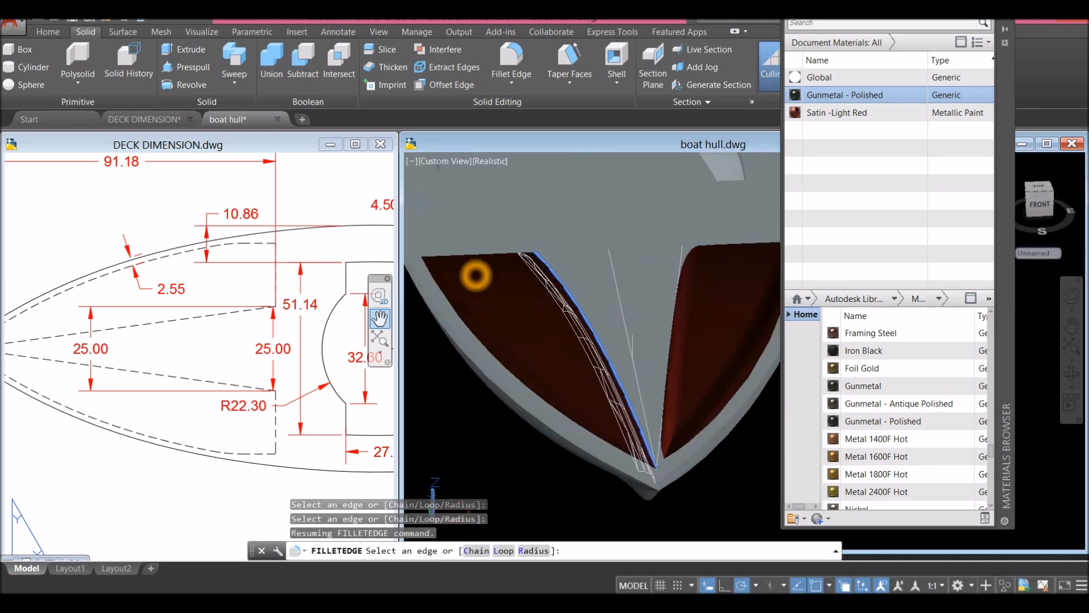
scroll(518, 233, "down", 5)
right_click(523, 245)
left_click(553, 250)
right_click(570, 249)
left_click(576, 255)
middle_click_drag(624, 238, 559, 271, "shift")
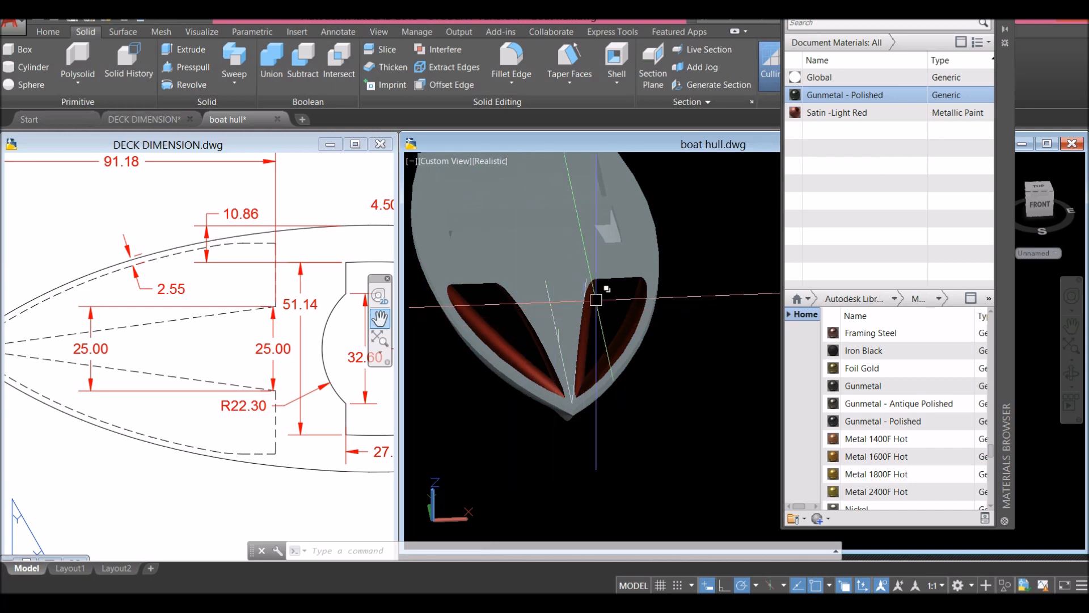
middle_click_drag(645, 284, 498, 327, "shift")
scroll(499, 337, "down", 3)
mouse_move(567, 312)
middle_mouse_down("shift")
mouse_move(587, 306)
mouse_move(577, 304)
middle_mouse_up("shift")
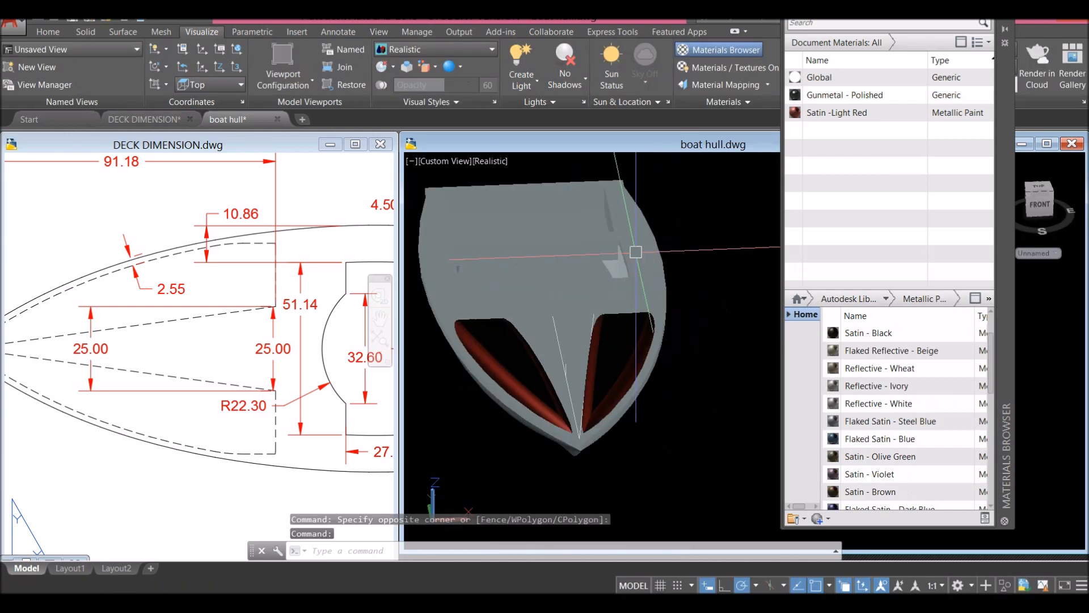
left_click(680, 288)
left_click(695, 302)
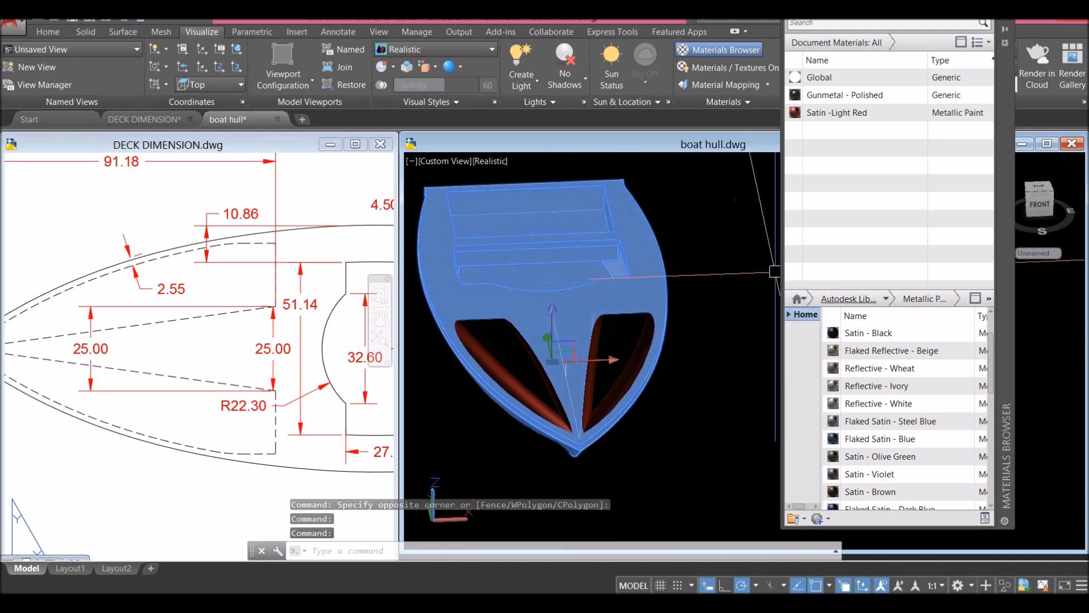
left_click(742, 378)
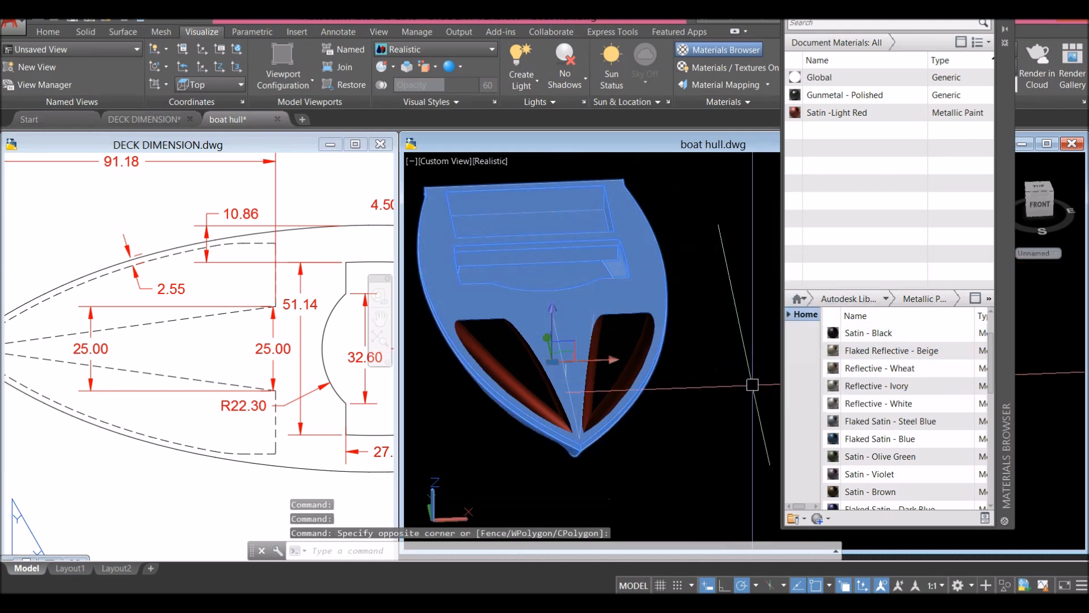
key("Escape")
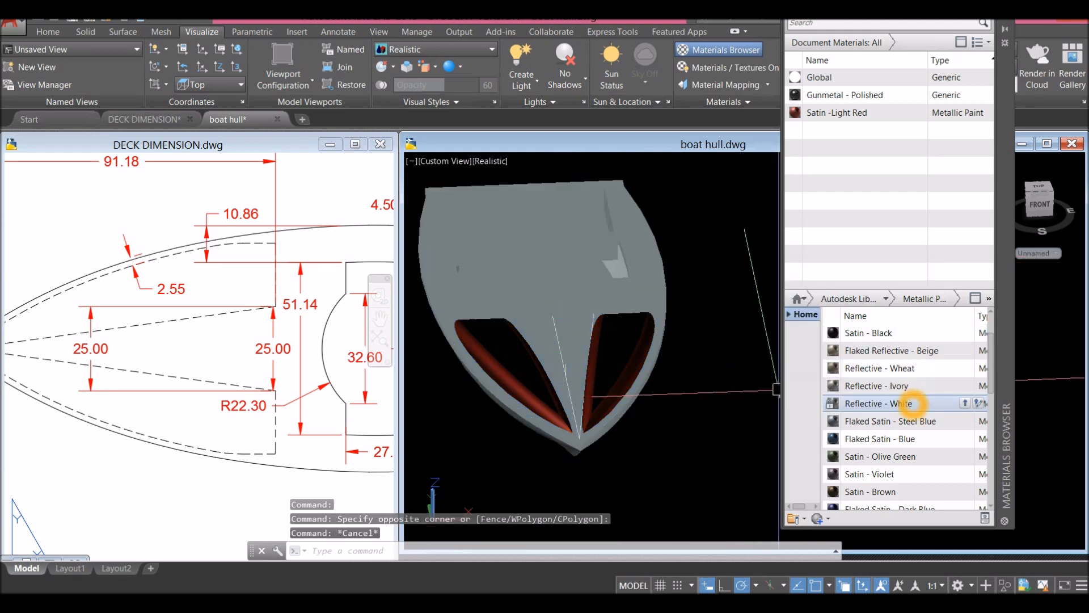
Step: Add Reflective - White from the Metallic Paint library to the document materials and assign it to the boat's hull and deck
left_click(965, 403)
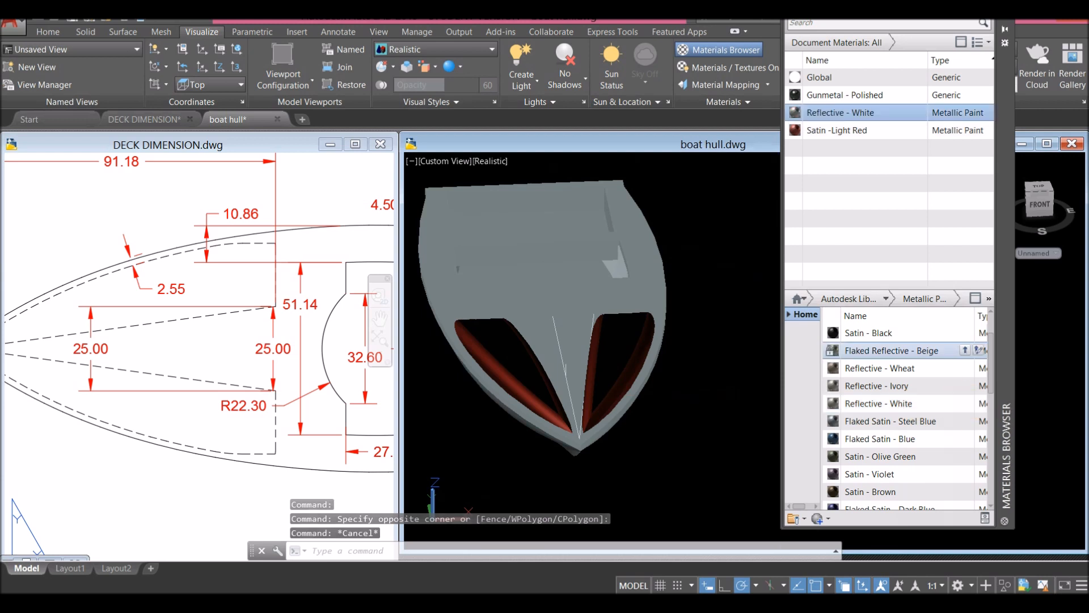
middle_click_drag(704, 240, 644, 260, "shift")
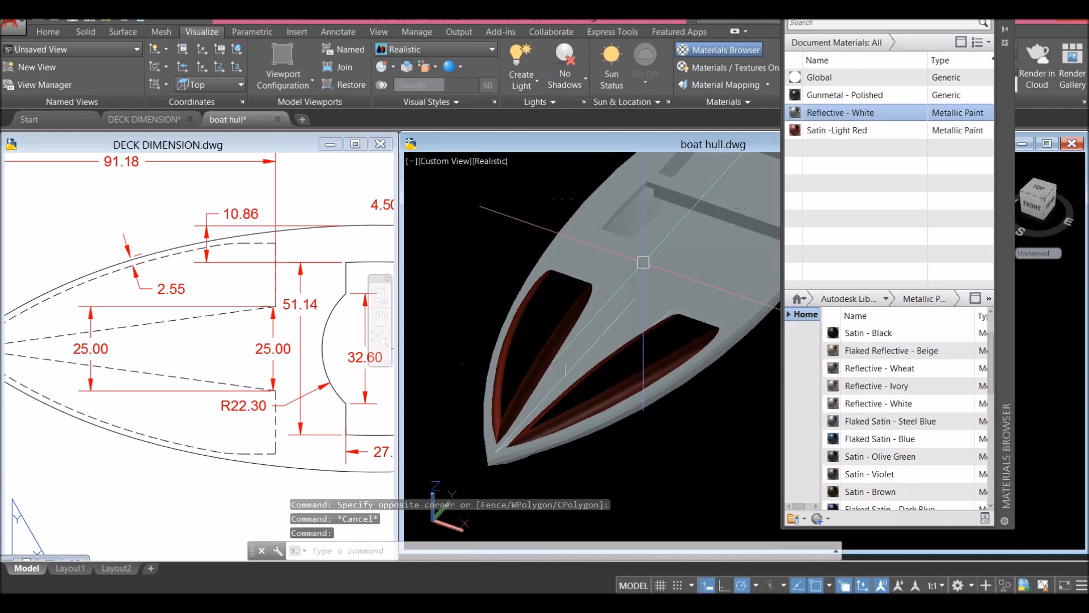
left_click(634, 250)
left_click(674, 228)
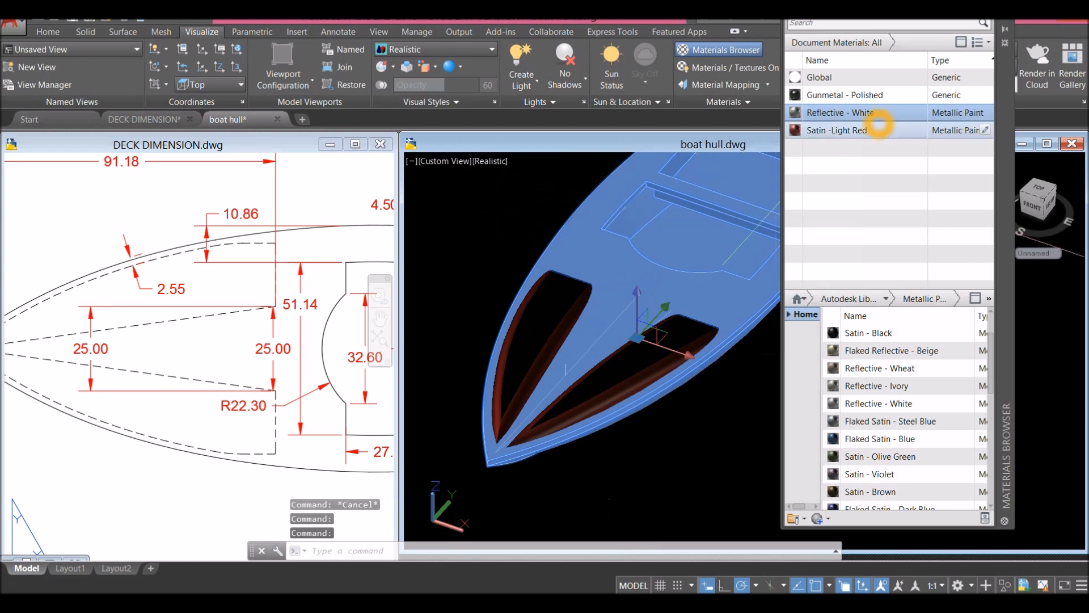
left_click(886, 116)
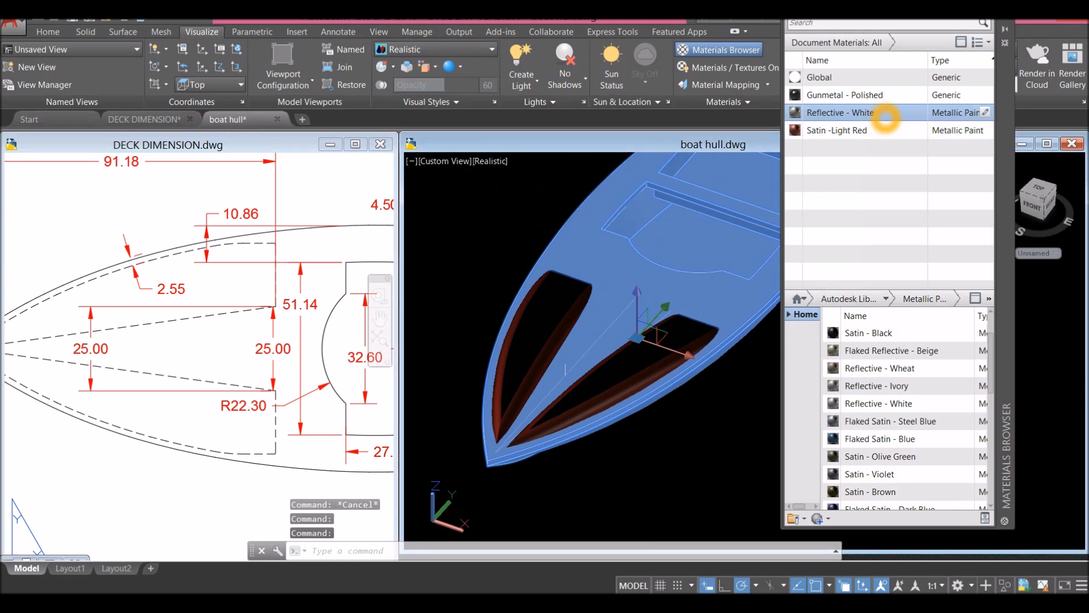
middle_click_drag(557, 250, 523, 281)
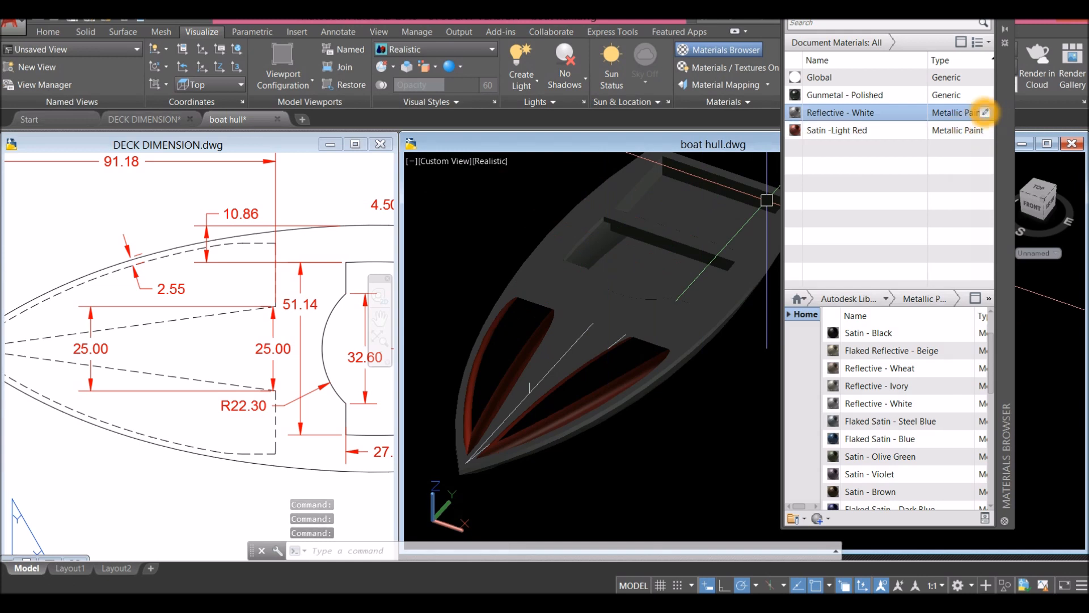
Step: Enable tint on the Reflective - White material and set its tint color to RGB 255,255,255
left_click(986, 111)
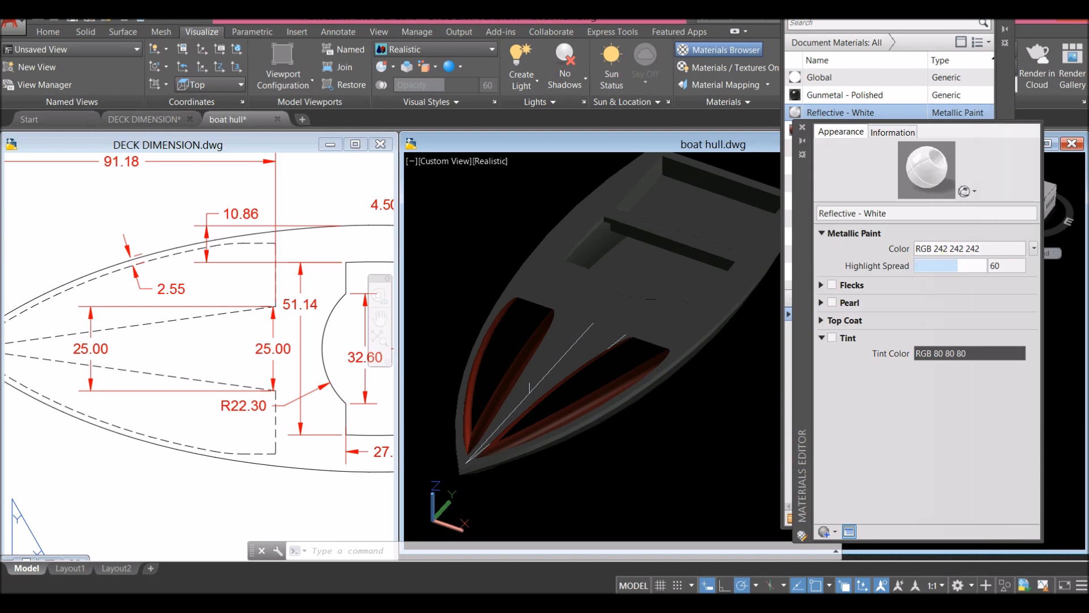
left_click(832, 337)
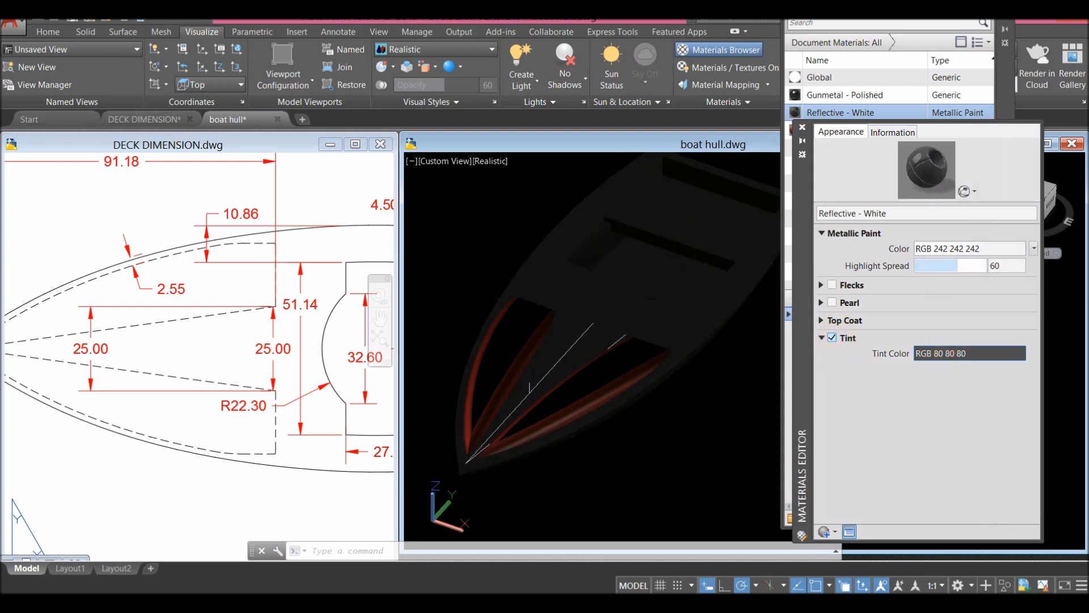
left_click(971, 353)
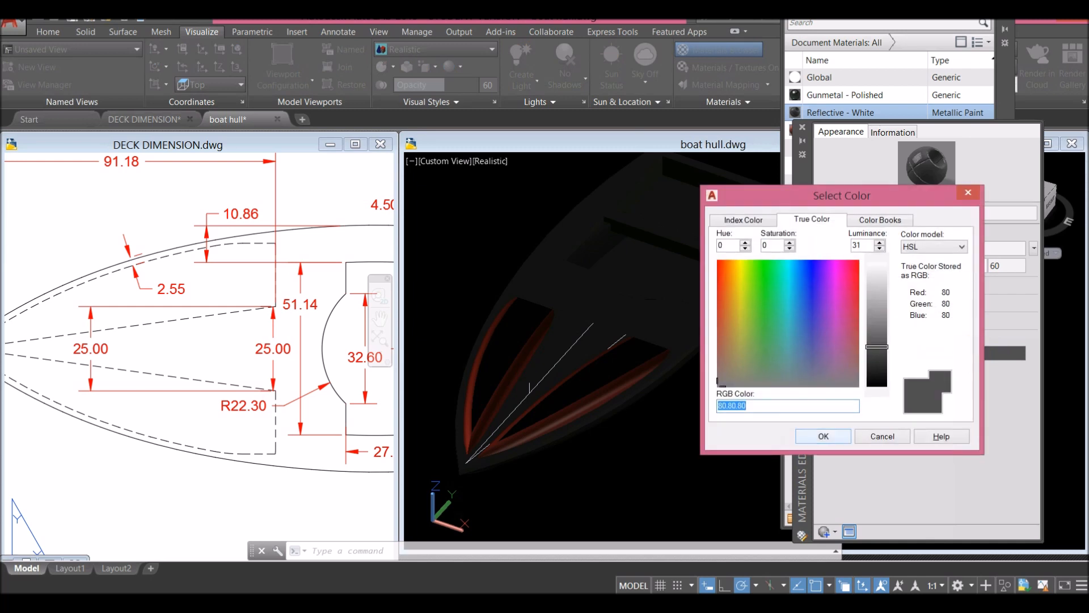
left_click(730, 313)
left_click(874, 271)
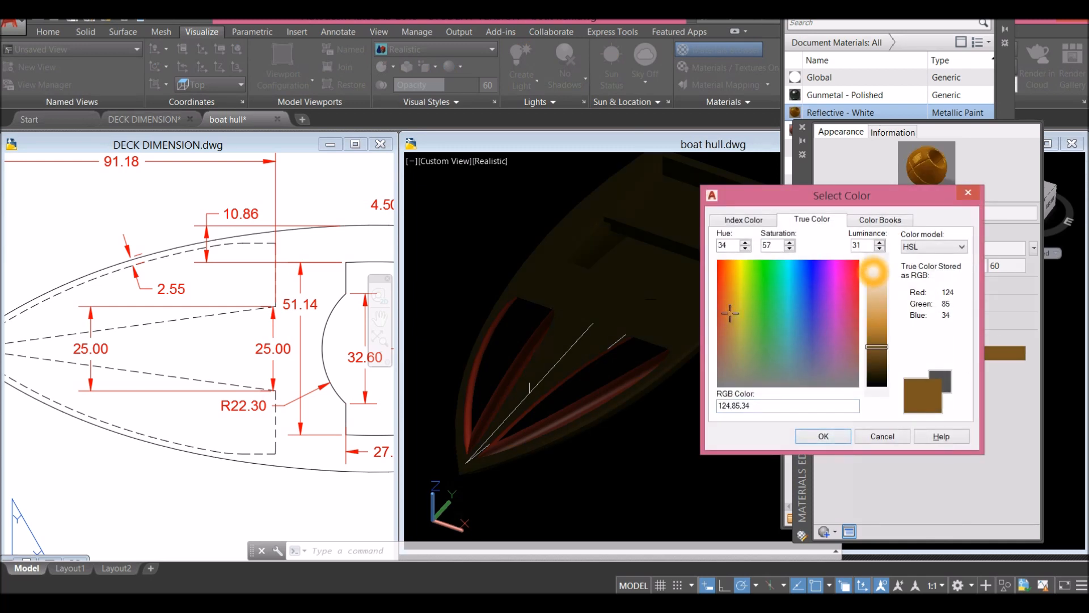
left_click_drag(876, 271, 876, 264)
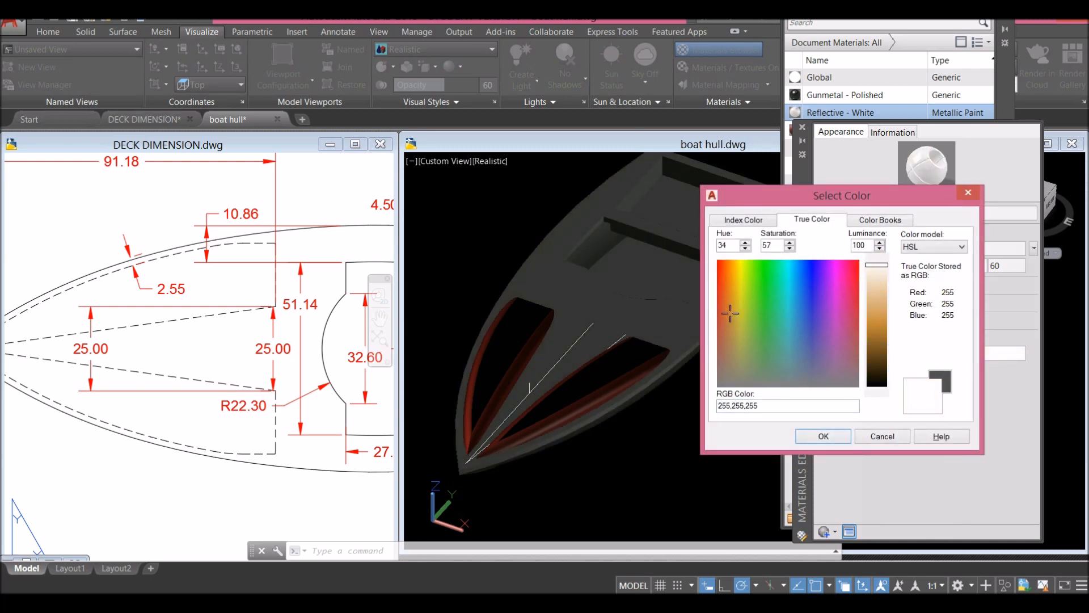
left_click(823, 436)
Step: Set the Reflective - White material's highlight spread to 21 and its color to RGB 252 238 232, and close the materials editor
left_click(956, 265)
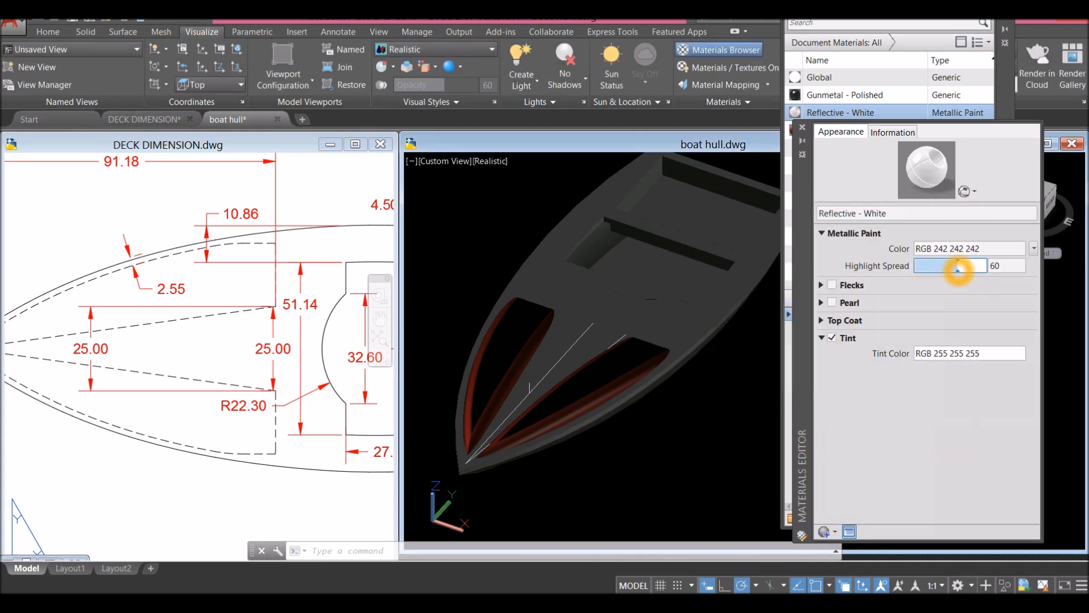
mouse_move(957, 265)
left_mouse_down()
mouse_move(921, 269)
mouse_move(965, 271)
mouse_move(934, 270)
left_mouse_up()
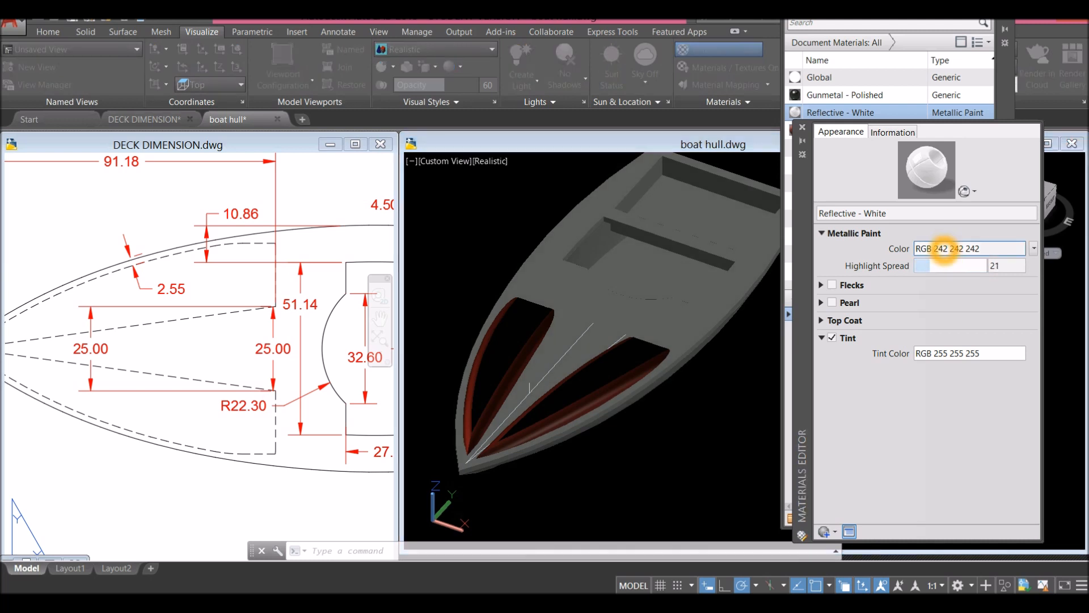
left_click(942, 247)
left_click(725, 288)
left_click(823, 435)
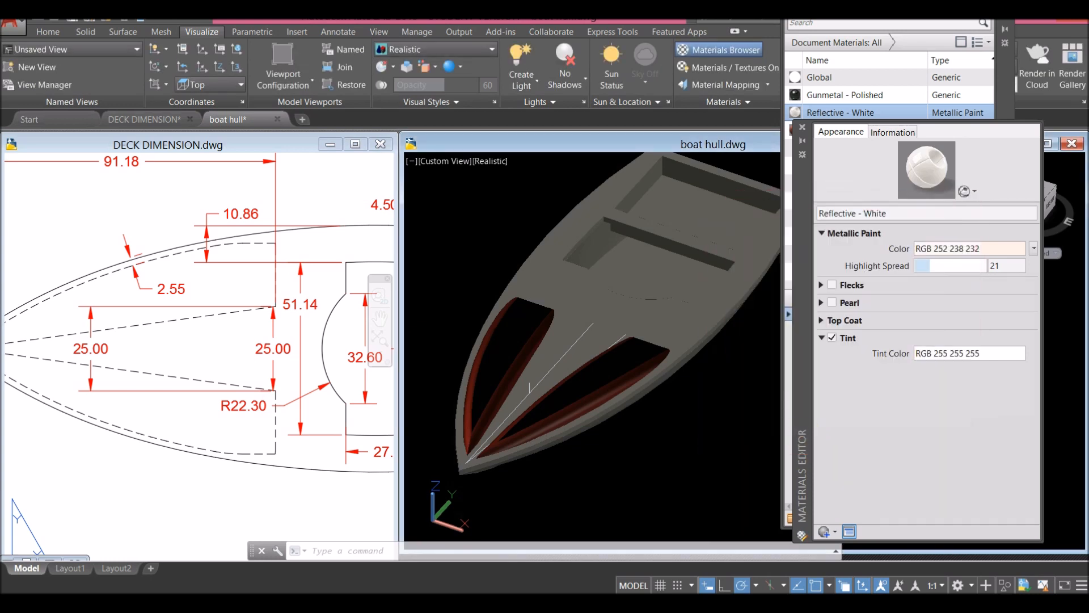
left_click(802, 128)
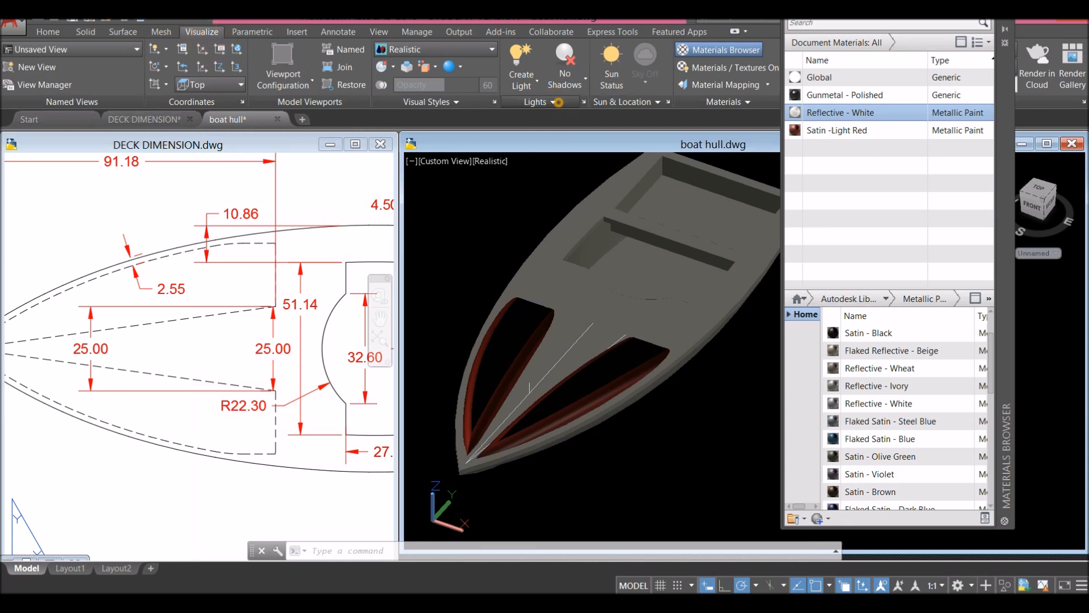
Step: Brighten the scene by setting the light exposure to about 6.60
left_click(553, 101)
left_click_drag(557, 135, 543, 135)
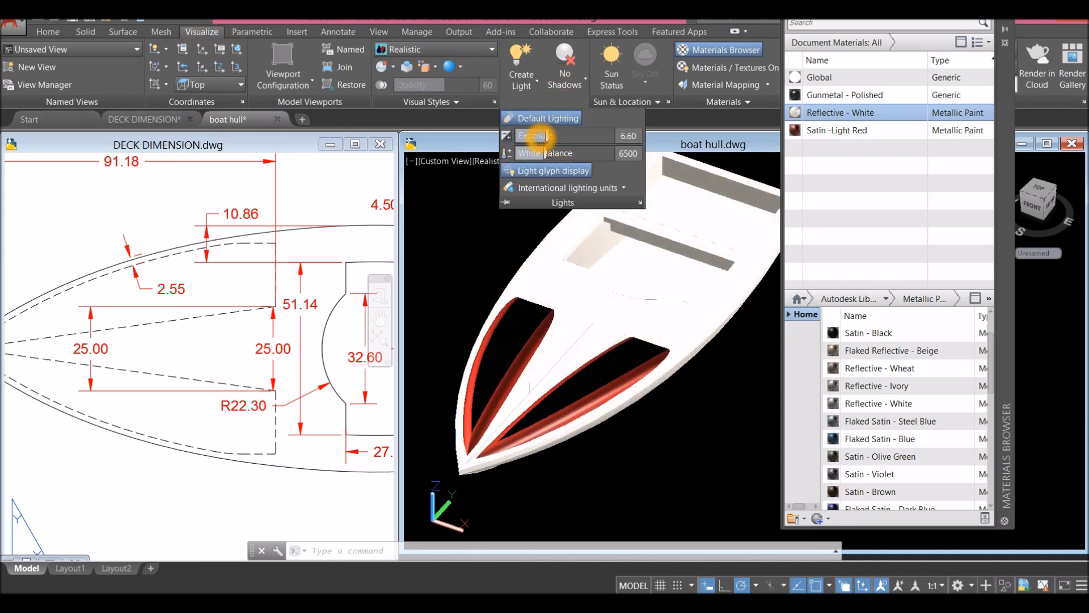
middle_click_drag(613, 376, 567, 454, "shift")
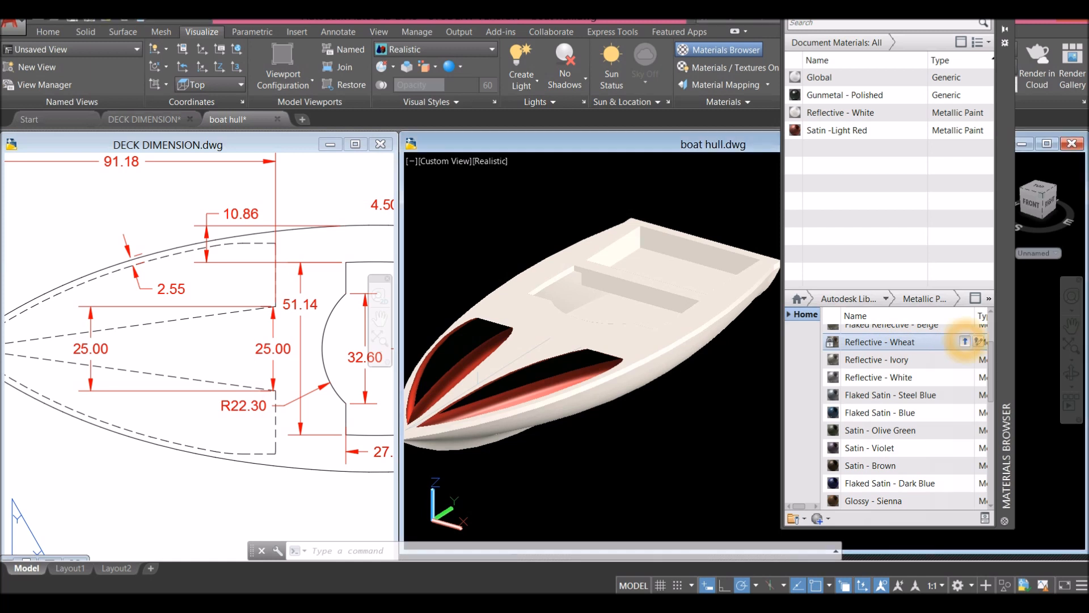
Step: Add Reflective - Wheat from the Metallic Paint library to the document materials and duplicate it as Reflective - Wheat(1)
left_click(964, 341)
right_click(865, 113)
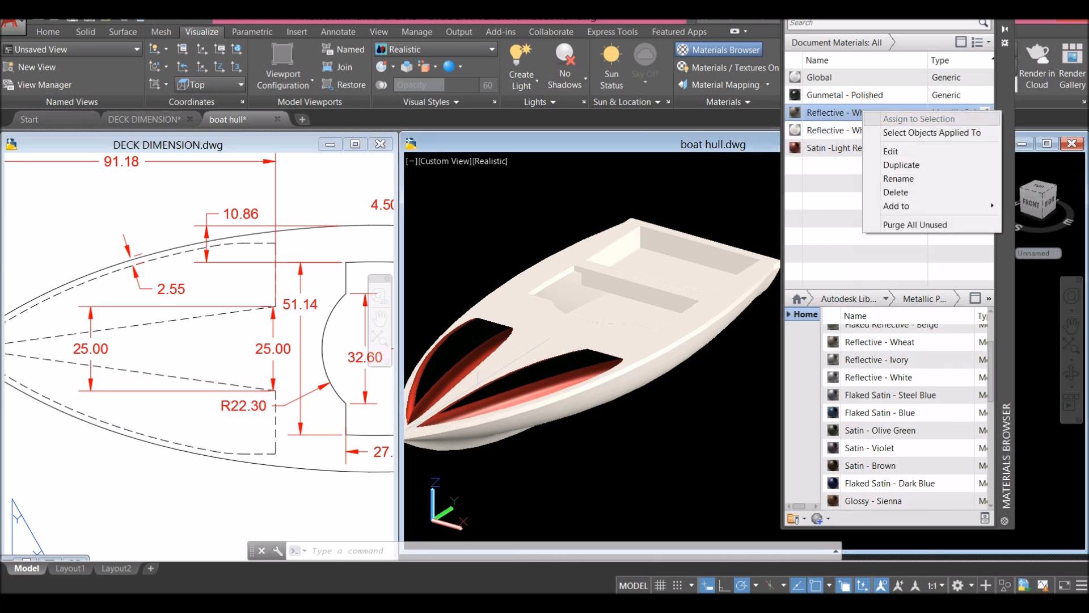
left_click(904, 164)
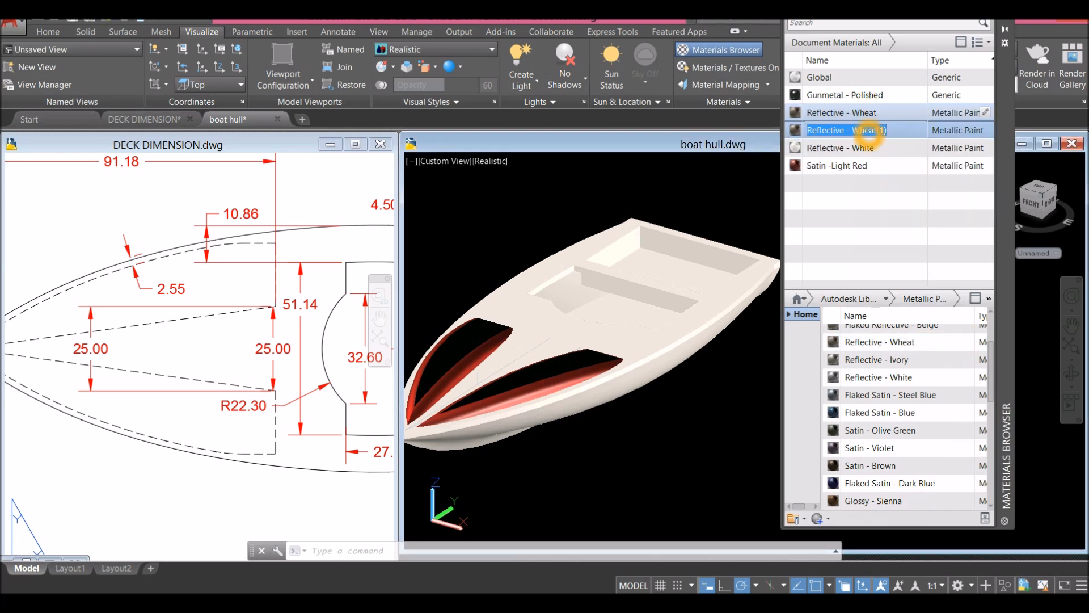
scroll(711, 214, "up", 2)
middle_click_drag(711, 214, 738, 218)
left_click(862, 112)
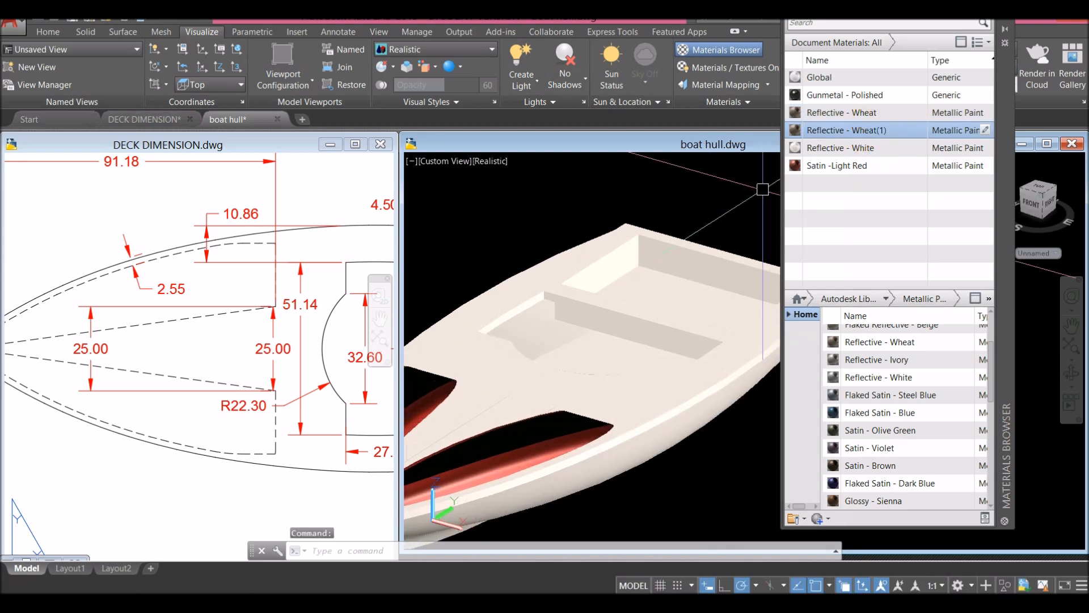
Step: Try to apply the Reflective - Wheat material to the boat's deck, and undo the assignment
left_click(869, 114)
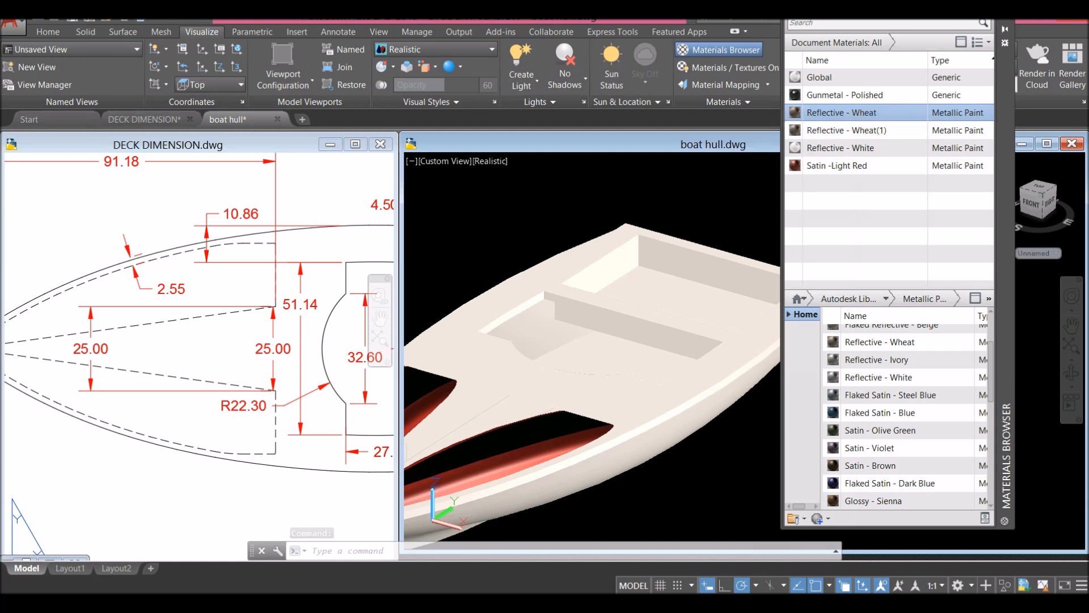
left_click_drag(862, 113, 712, 309)
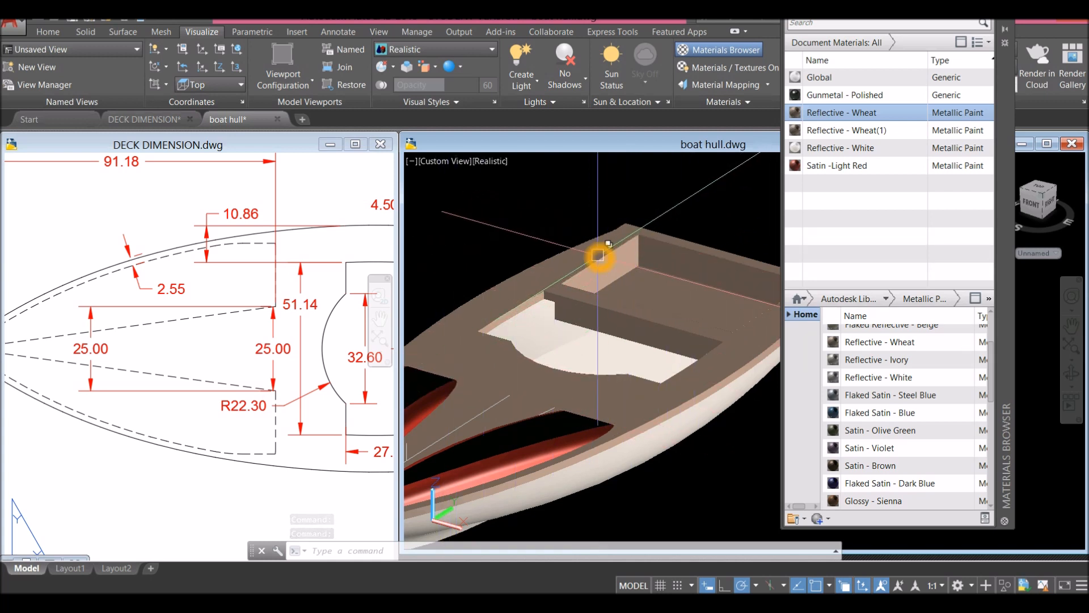
left_click(690, 212)
key("ctrl+z")
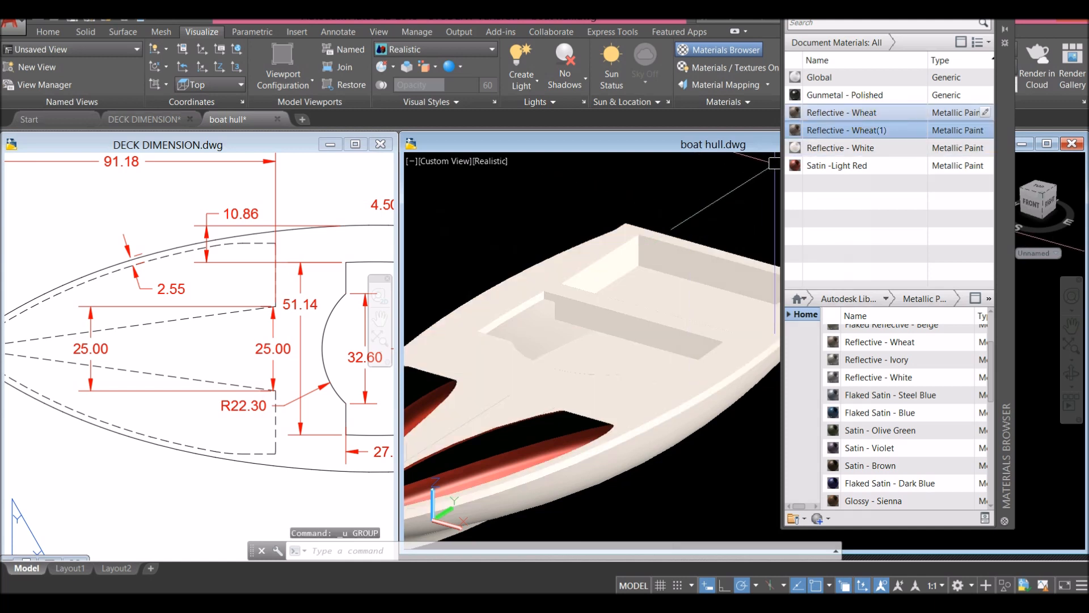
Step: Apply the Reflective - Wheat material only to the floor faces of the two cockpit recesses
left_click(887, 113)
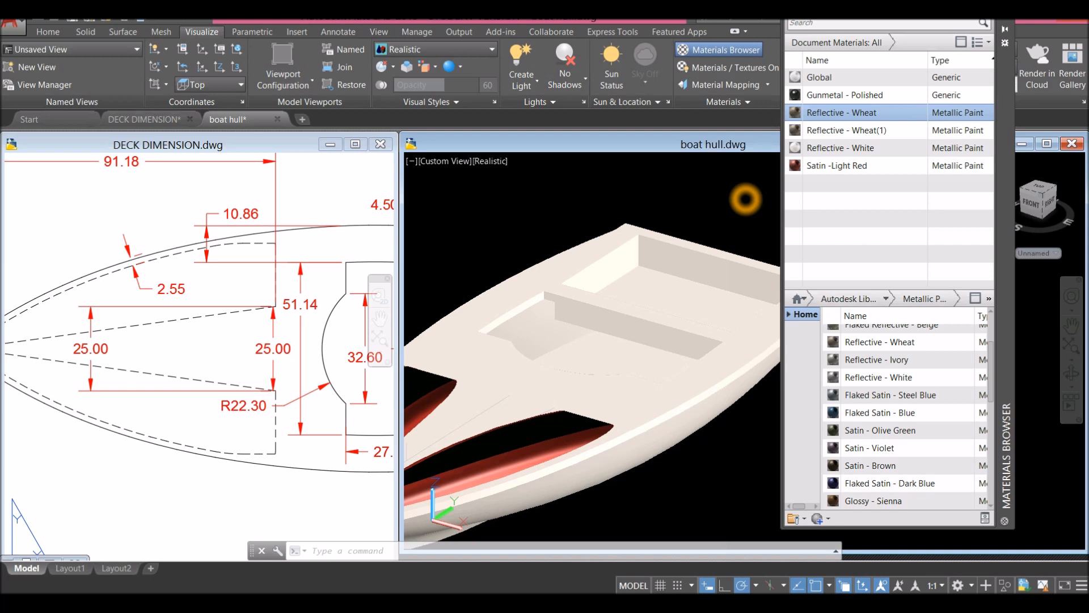
left_click(685, 295)
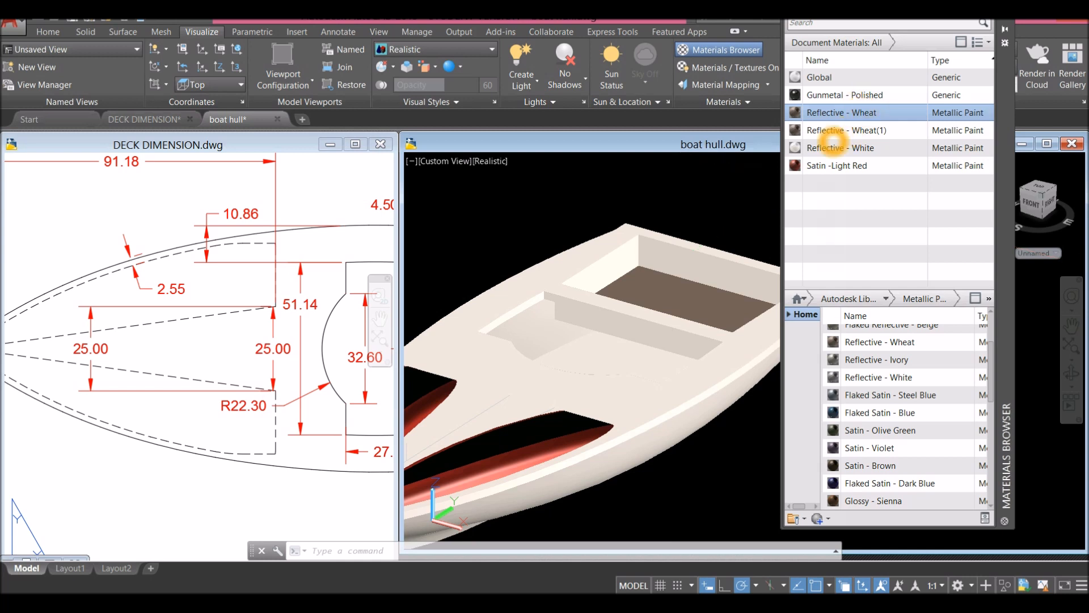
left_click(758, 194)
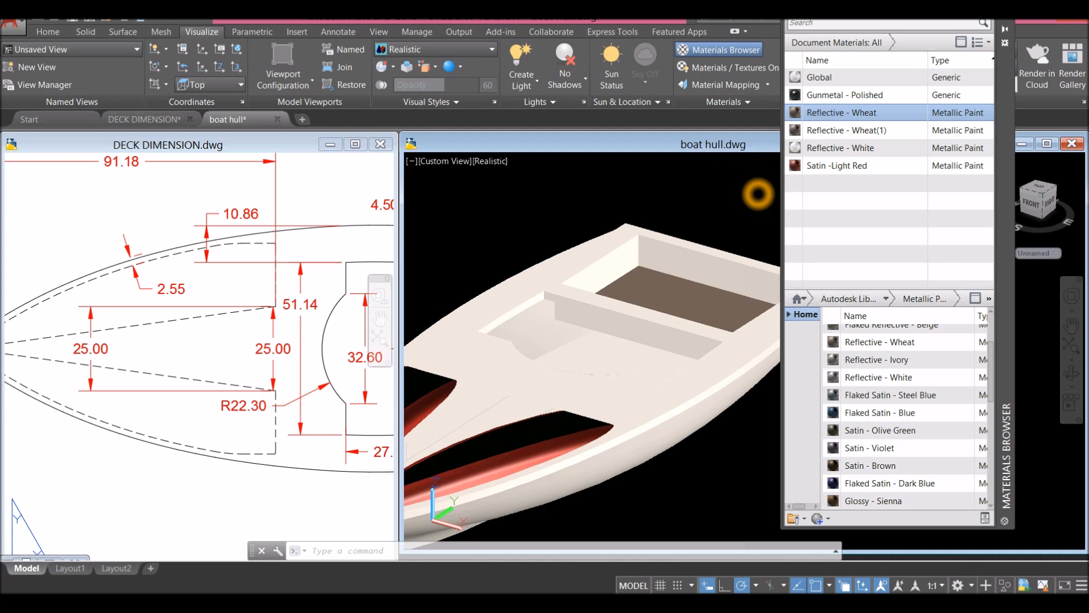
left_click(615, 365)
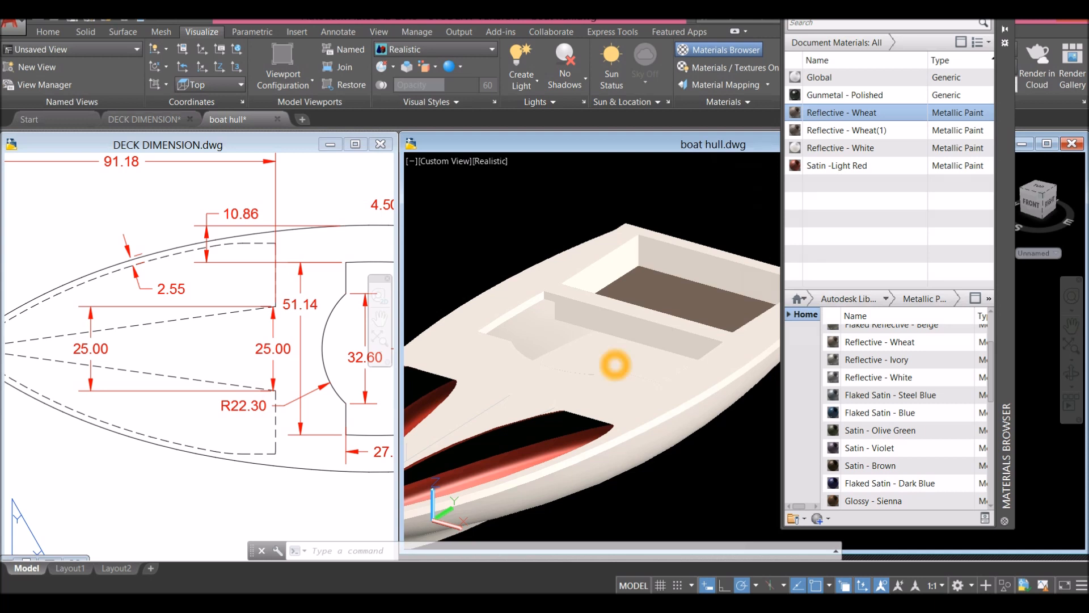
left_click(615, 365)
Step: Set the highlight spread of the Reflective - Wheat(1) material to 6
left_click(886, 131)
left_click(986, 130)
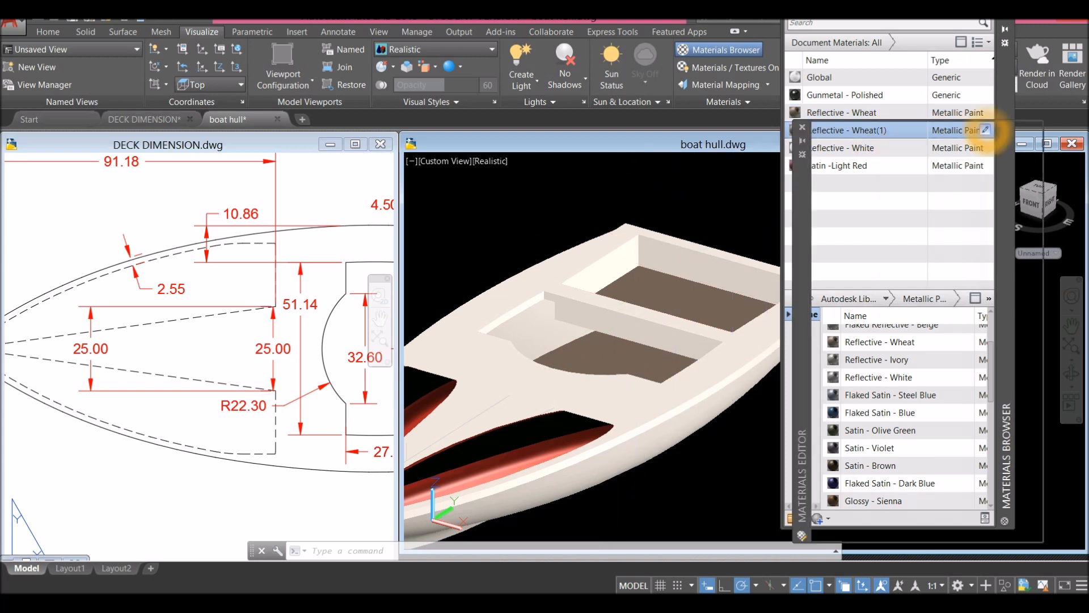
left_click(956, 265)
left_click_drag(957, 265, 920, 265)
left_click(794, 146)
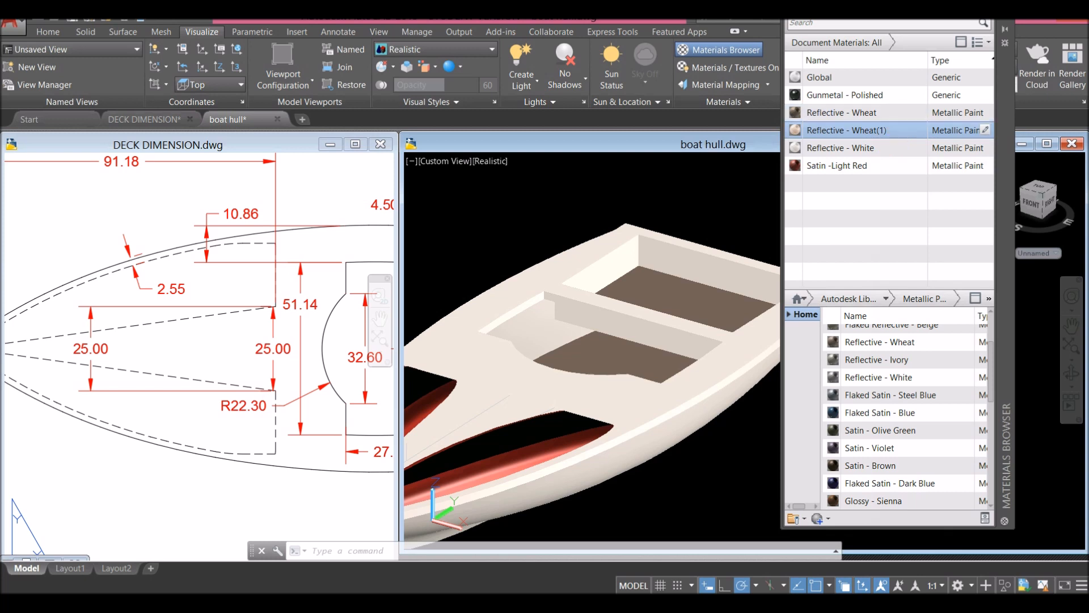
Step: Apply the Reflective - Wheat(1) material to the wall faces of the rear cockpit recess
left_click(751, 211)
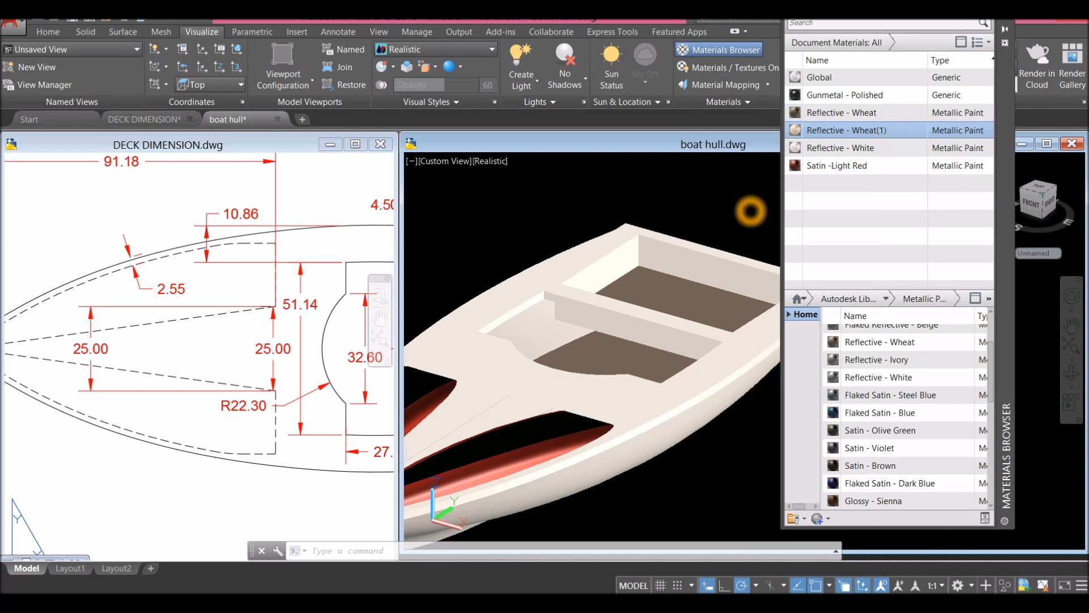
left_click(705, 263)
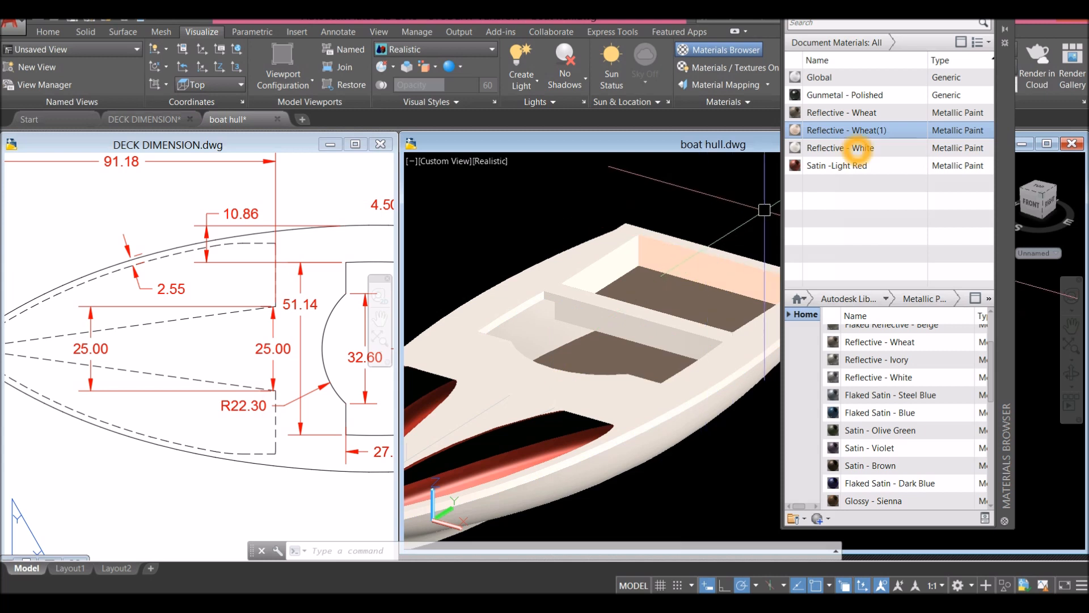
left_click(875, 131)
left_click(621, 258)
scroll(612, 266, "up", 2)
middle_click_drag(611, 266, 729, 268, "shift")
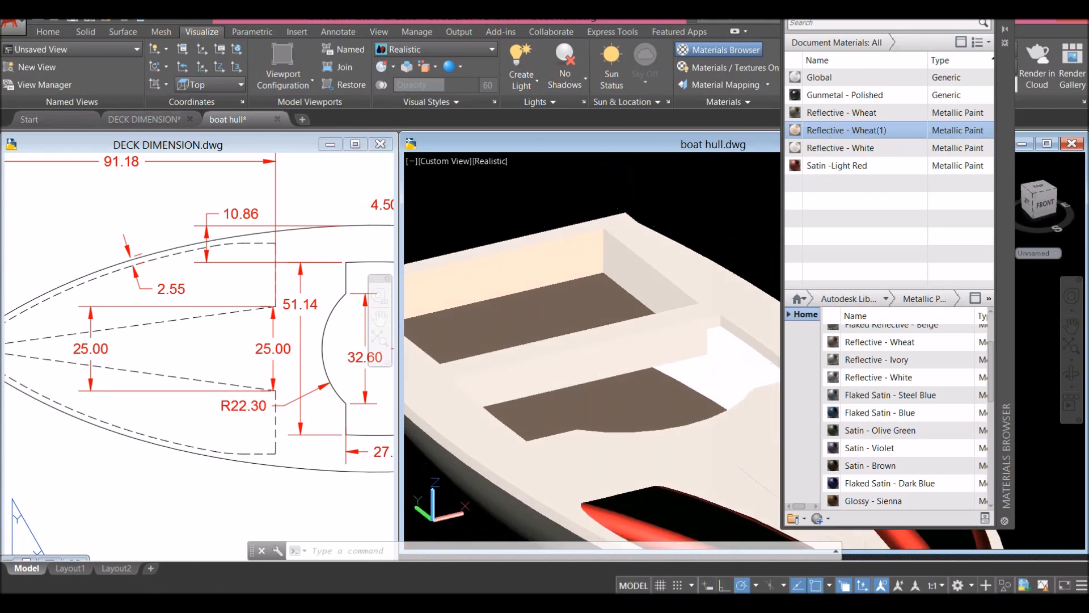
left_click(883, 132)
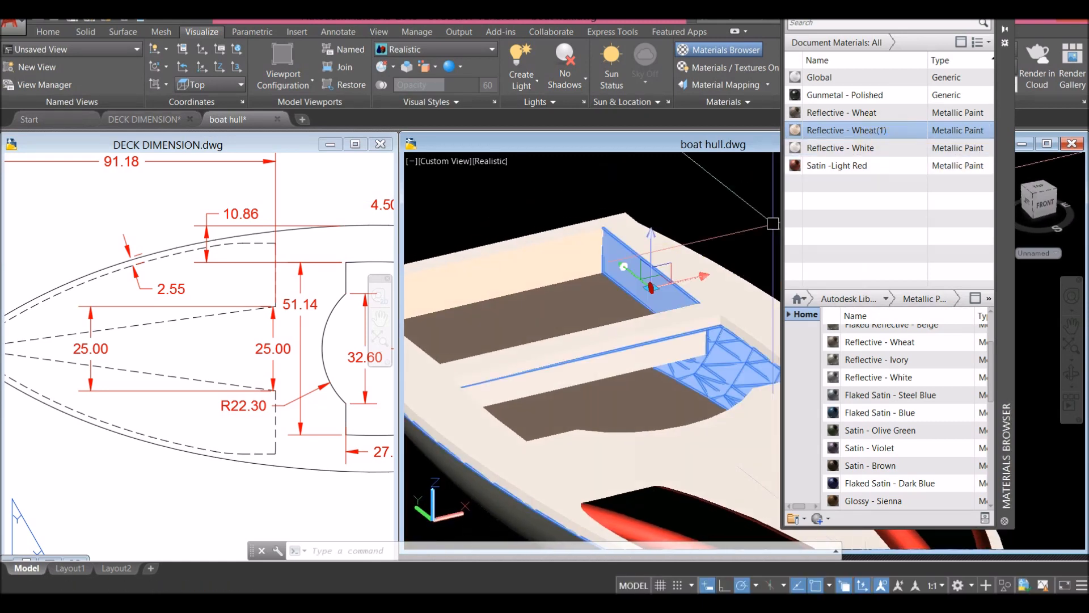
scroll(637, 284, "down", 3)
middle_click_drag(637, 284, 752, 291, "shift")
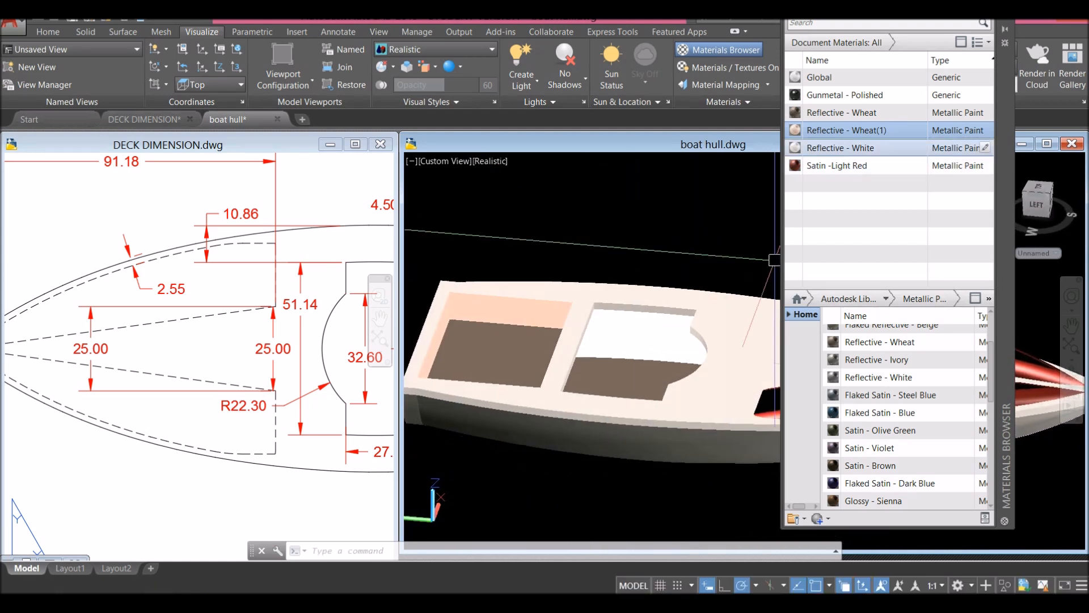
Step: Apply the Reflective - Wheat(1) material to the curved side wall of the front cockpit recess
left_click_drag(883, 131, 646, 330)
middle_click_drag(646, 330, 612, 309, "shift")
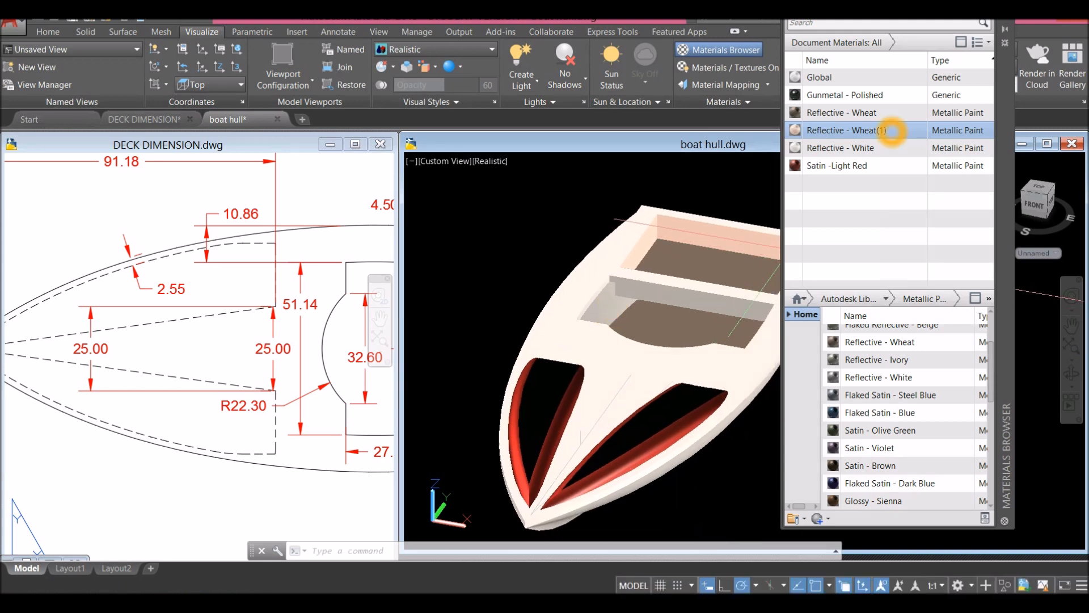
left_click(885, 165)
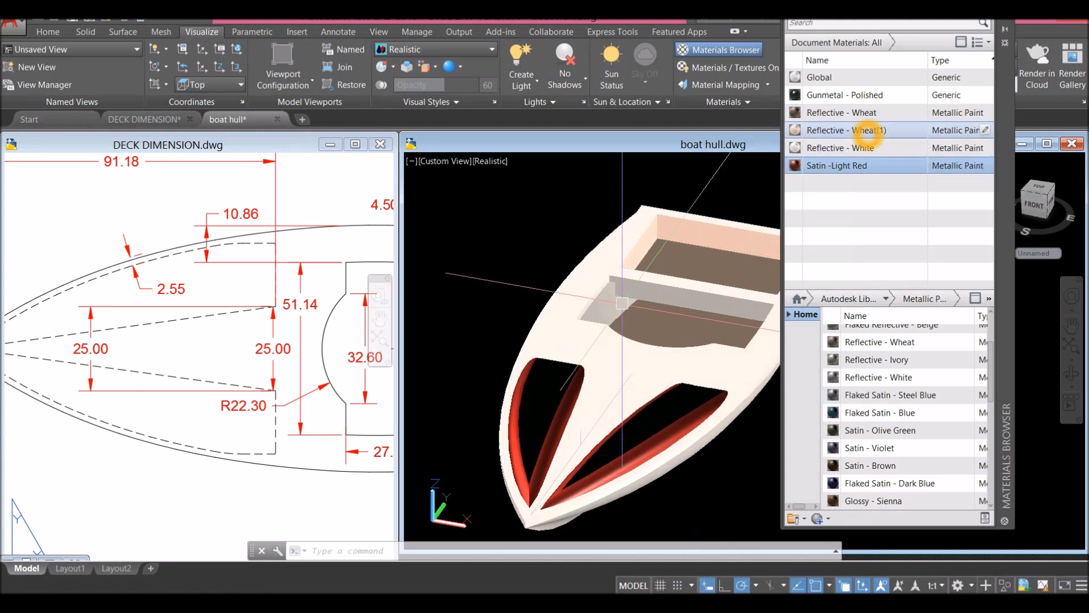
left_click(868, 130)
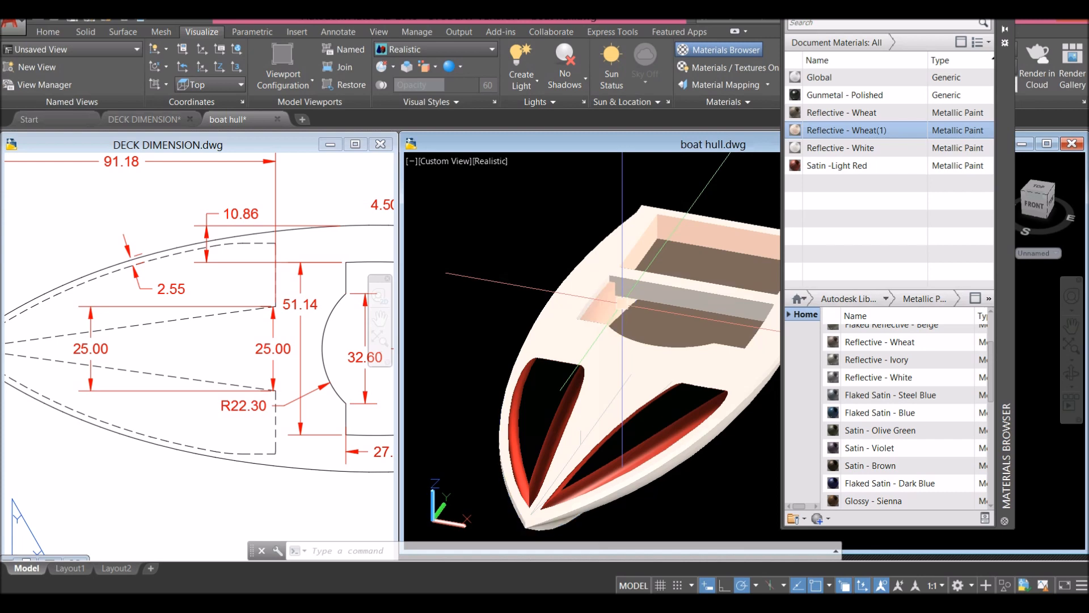
scroll(622, 303, "up", 2)
mouse_move(622, 303)
middle_mouse_down()
mouse_move(586, 314)
mouse_move(644, 334)
mouse_move(623, 322)
middle_mouse_up()
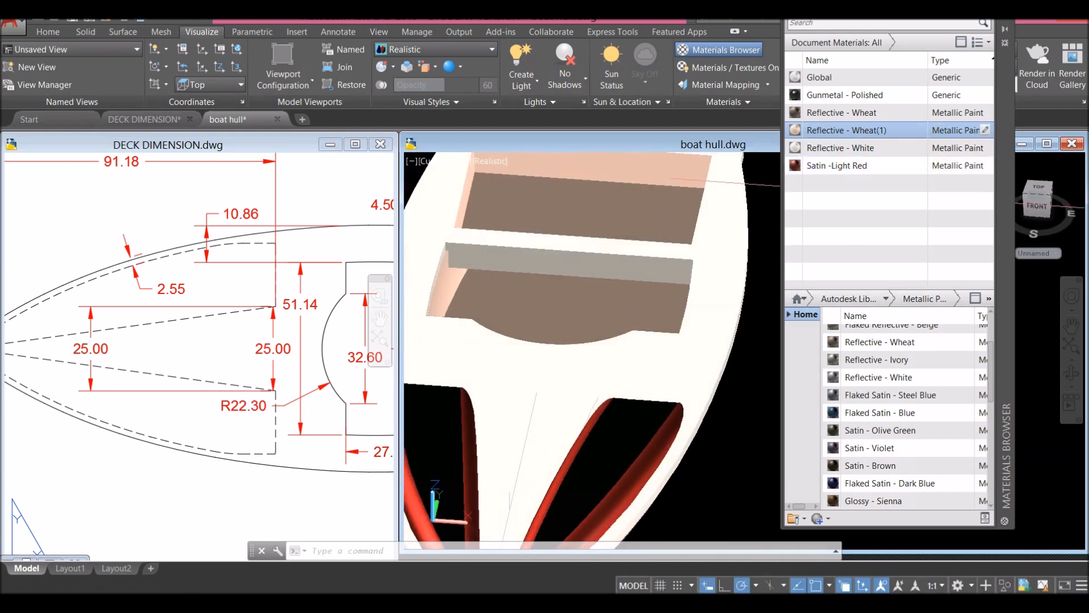
Step: Change the color of the Reflective - Wheat(1) material to the tan RGB 207,180,135
left_click(985, 130)
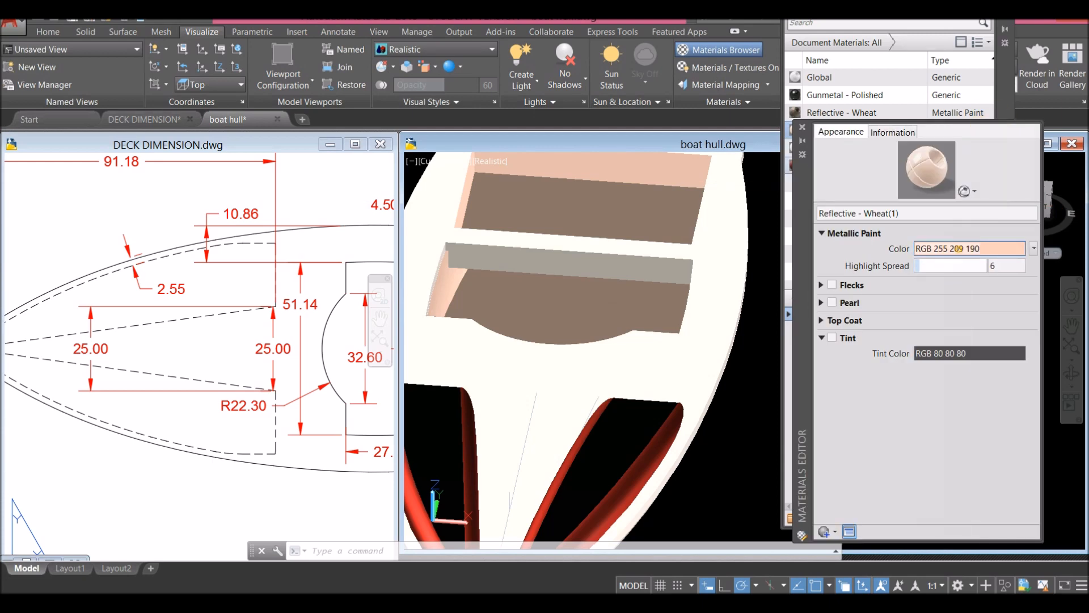
left_click(958, 249)
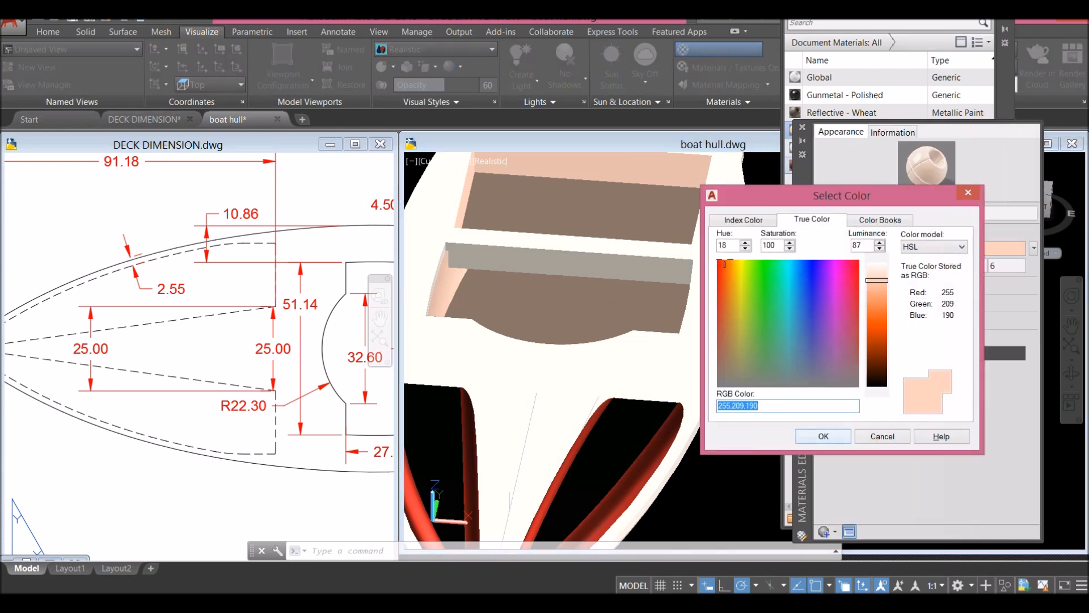
left_click(725, 290)
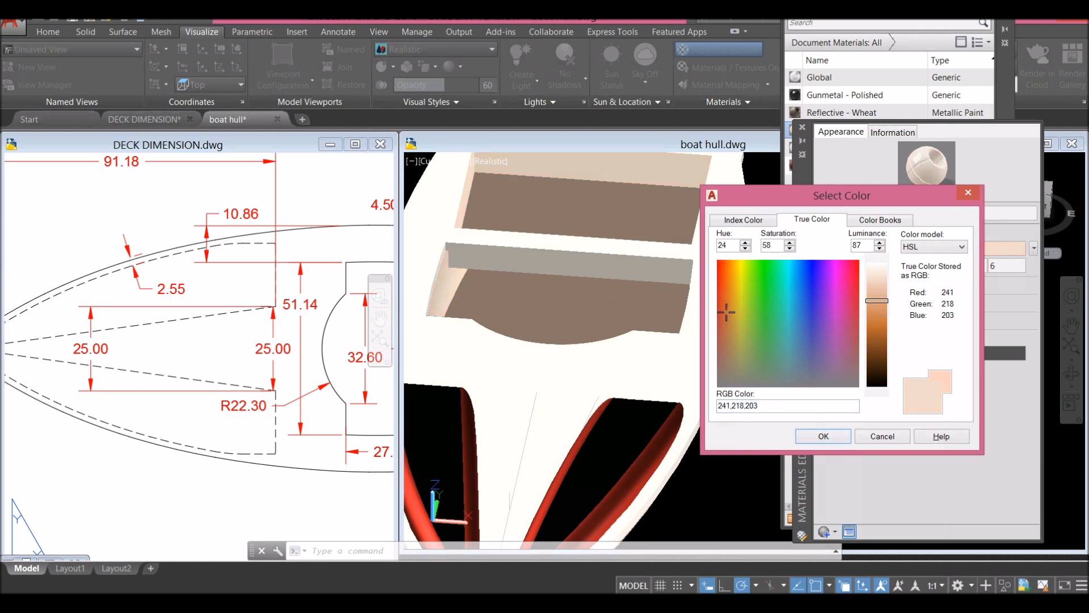
left_click(877, 302)
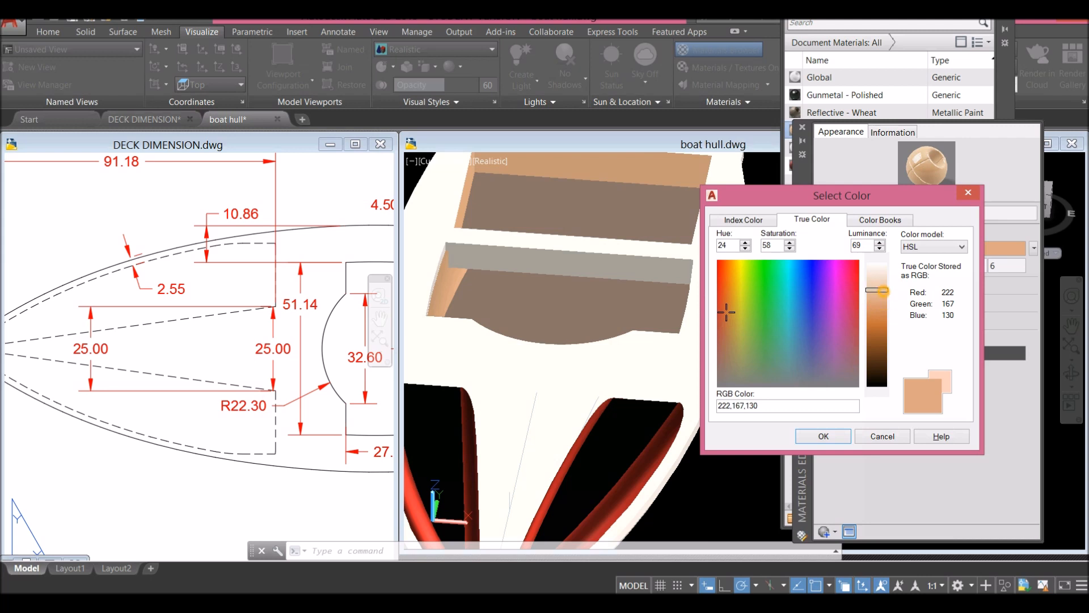
left_click(879, 291)
left_click(877, 296)
left_click(736, 324)
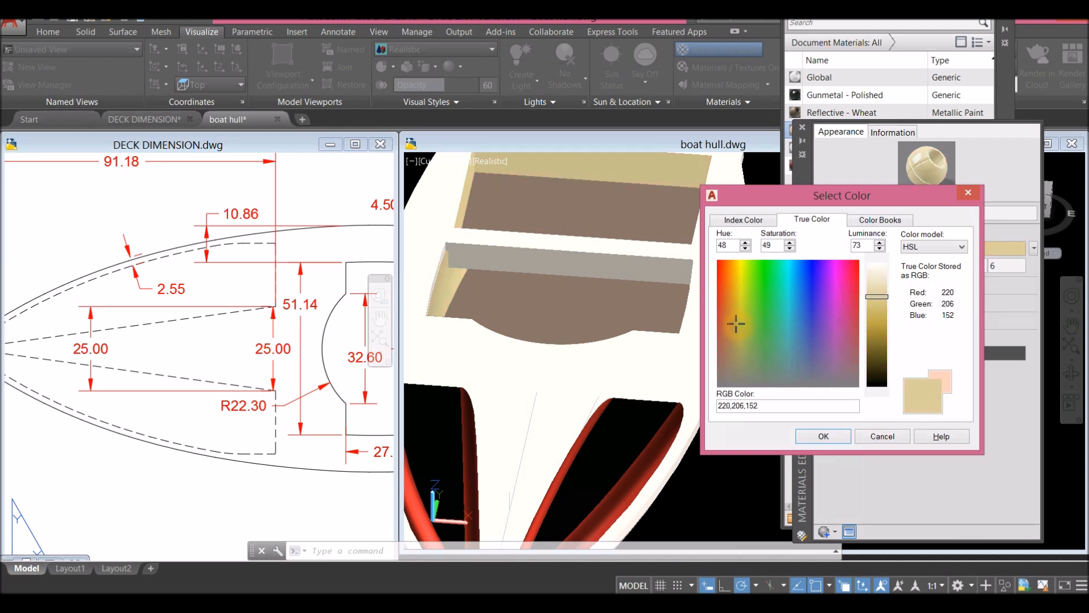
left_click(726, 336)
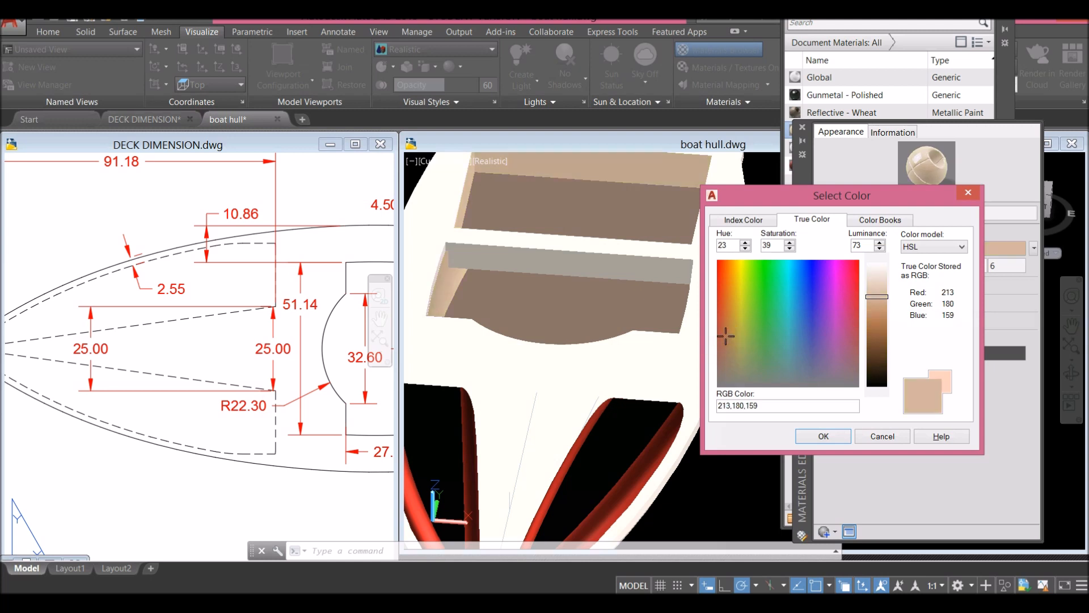
left_click(740, 348)
left_click(734, 332)
left_click(877, 320)
left_click(877, 304)
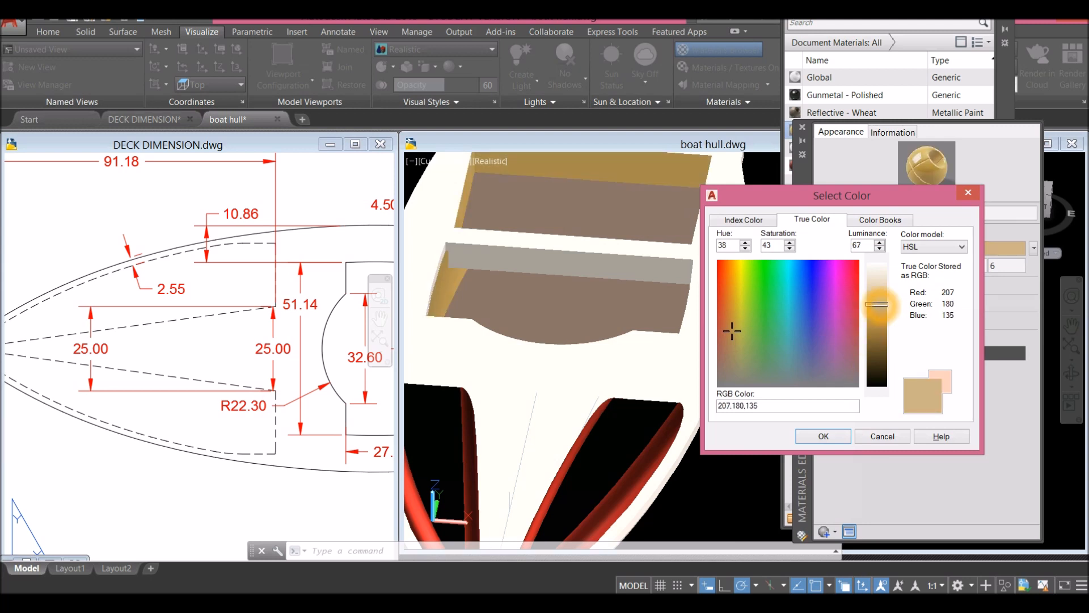
left_click(809, 434)
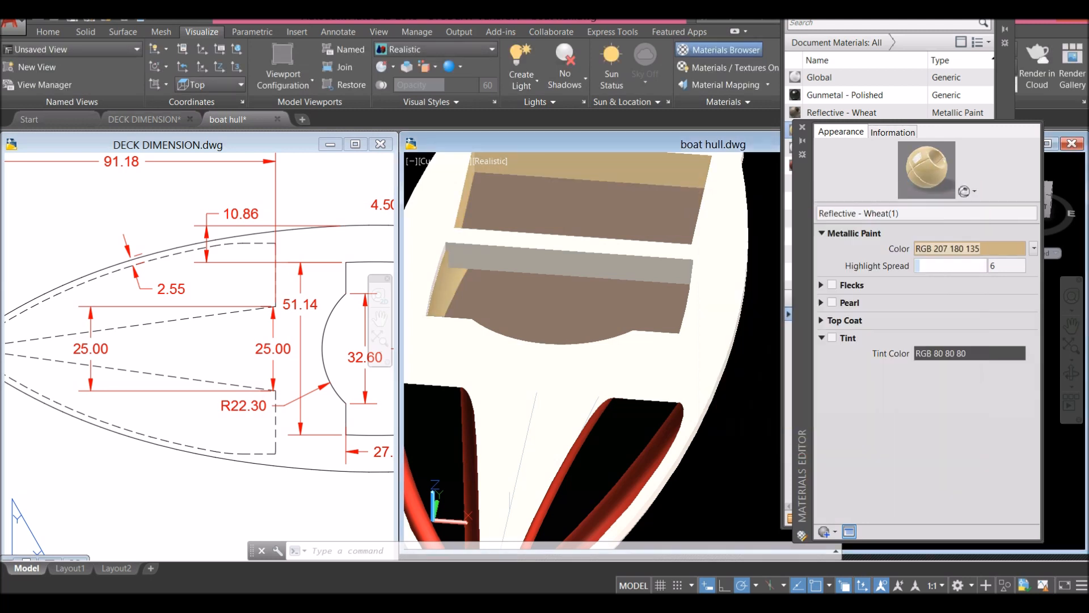
left_click(802, 127)
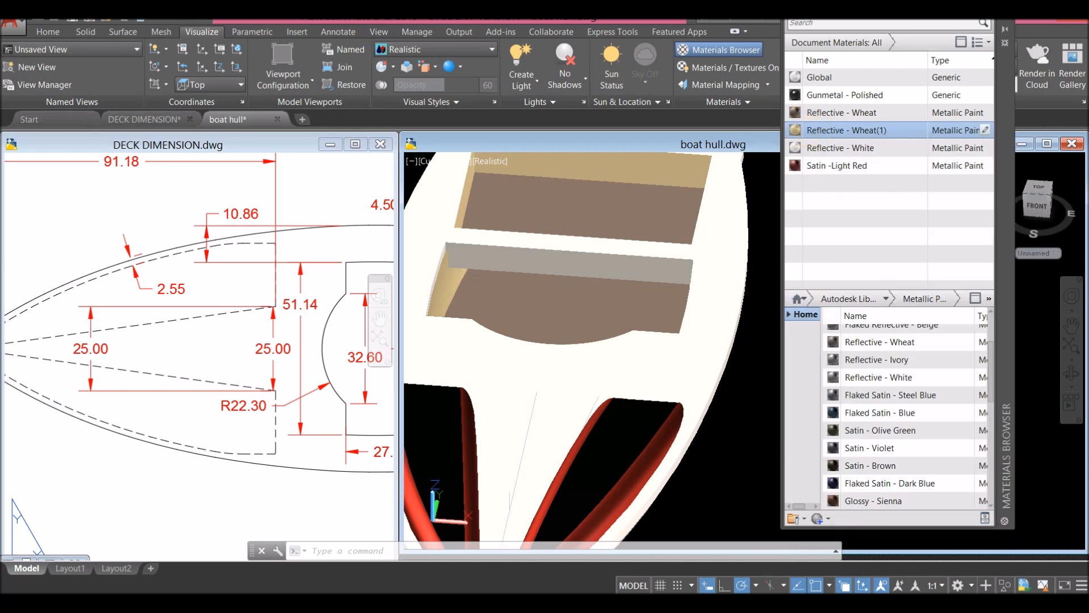
Step: Change the color of the Reflective - Wheat material to the darker tan RGB 191,167,130
double_click(975, 111)
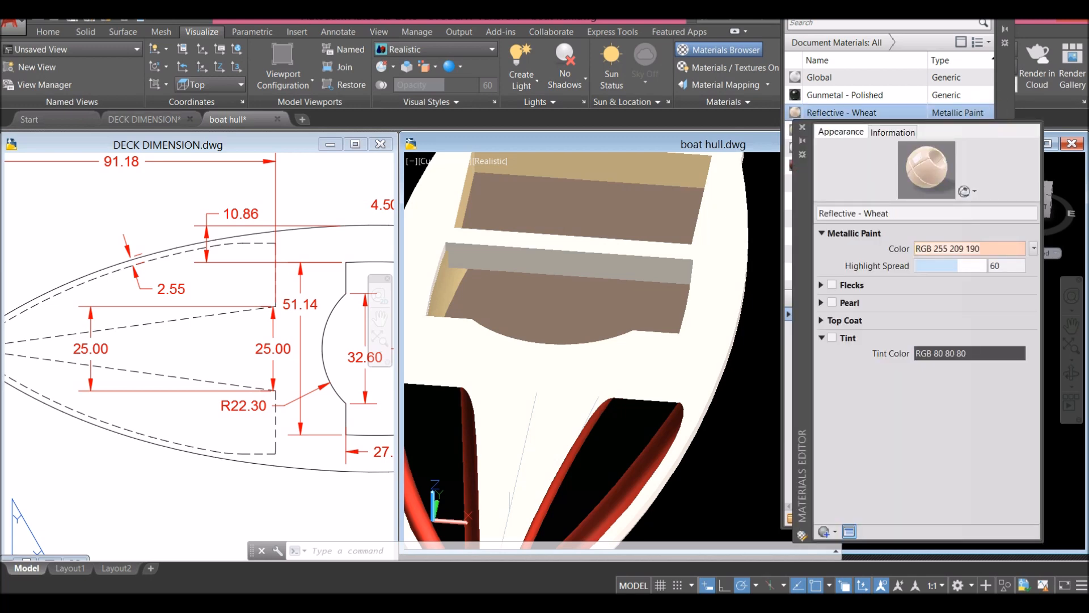
left_click(950, 248)
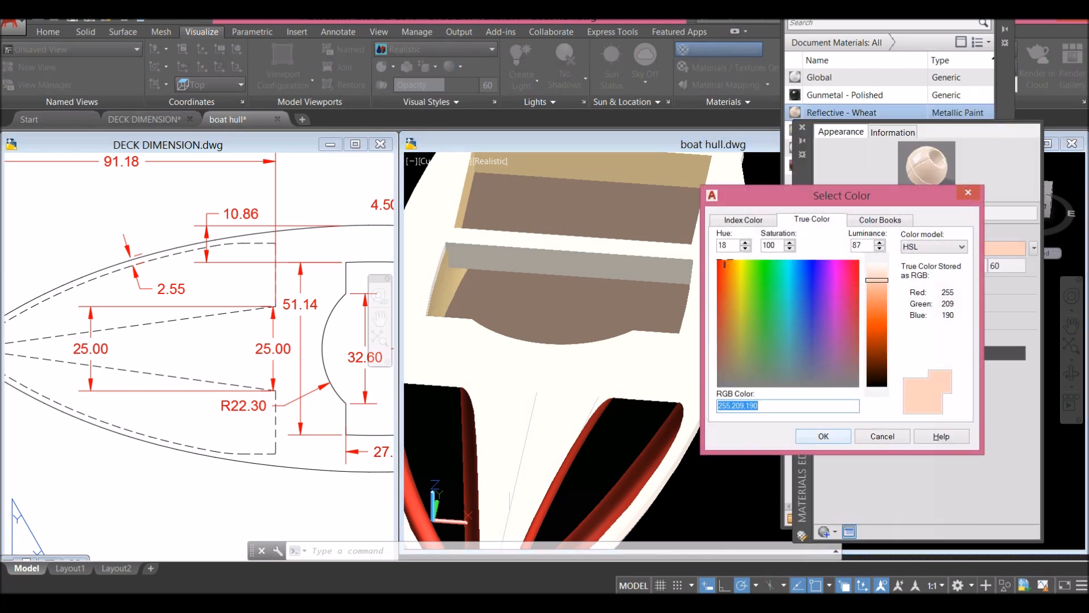
left_click(726, 318)
left_click_drag(726, 318, 735, 328)
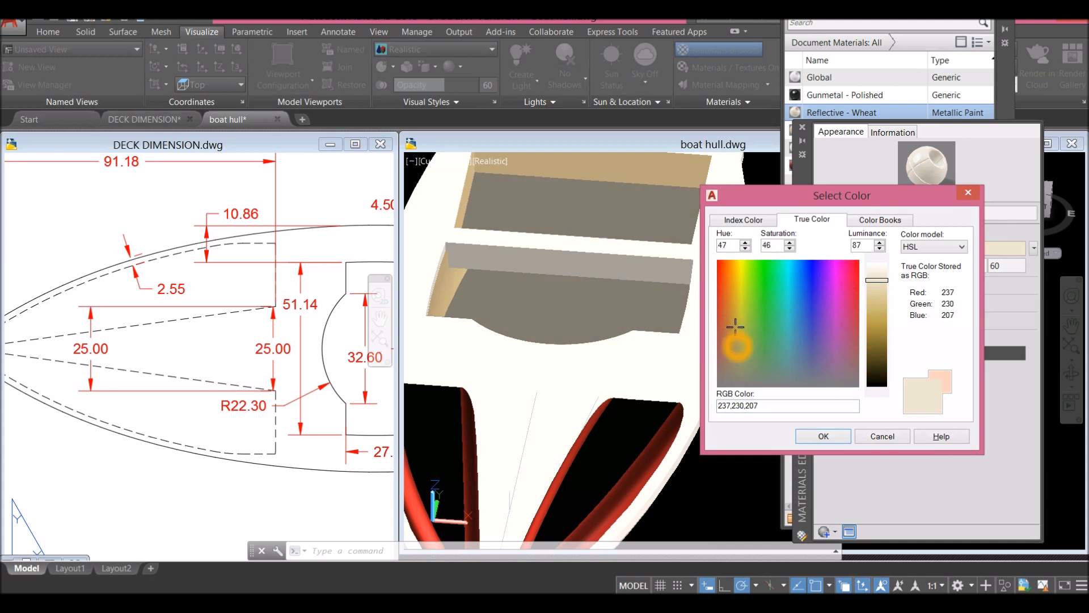
left_click(731, 345)
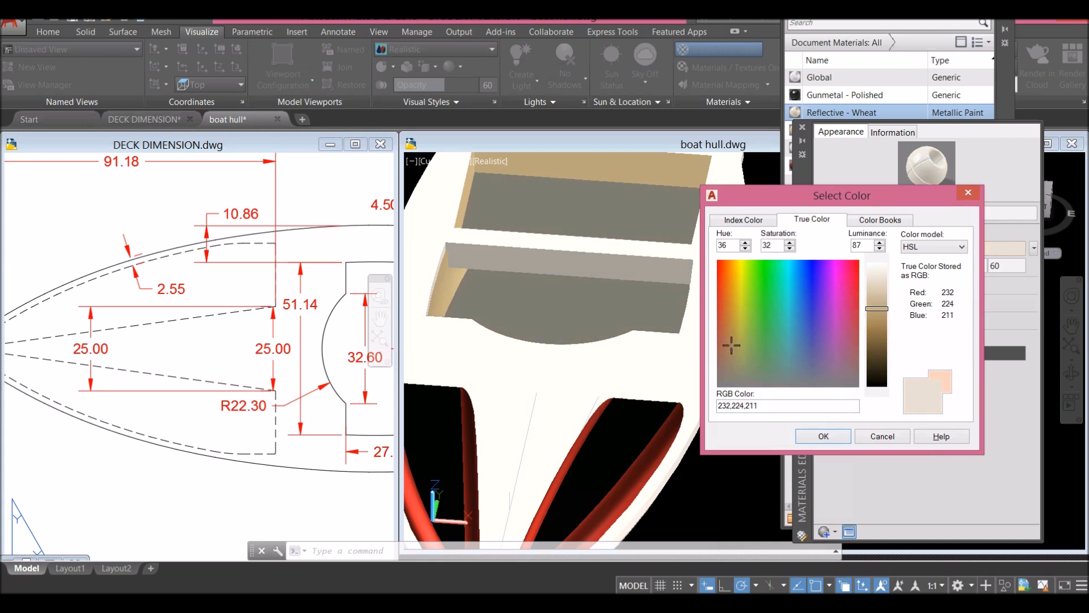
left_click(876, 308)
left_click(824, 436)
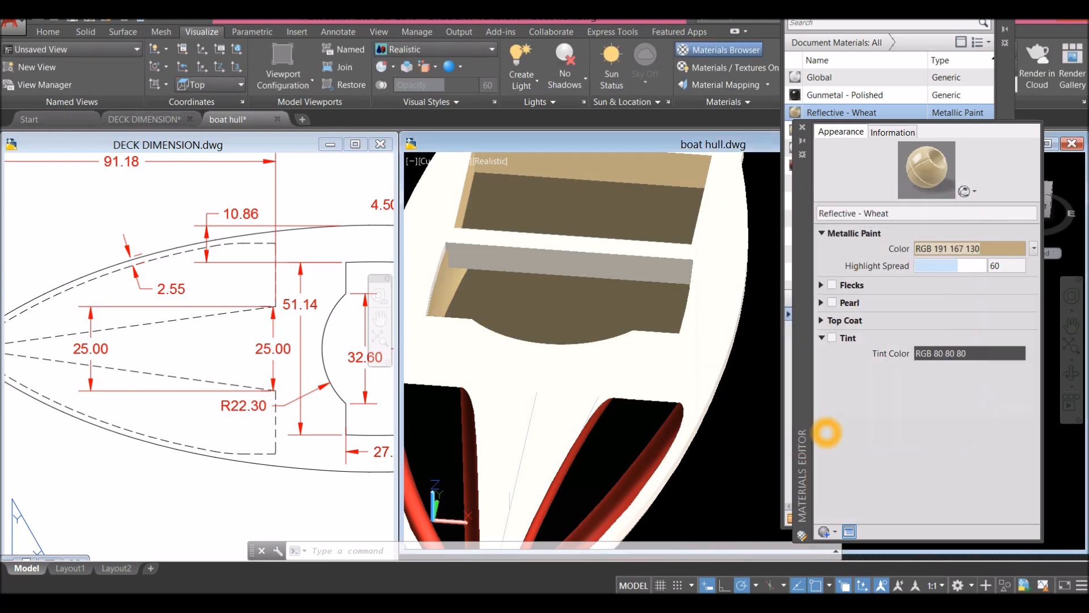
Step: Close the Materials Editor and Materials Browser and inspect the whole boat with its recolored cockpit recesses
middle_click_drag(651, 369, 509, 501, "shift")
key("Escape")
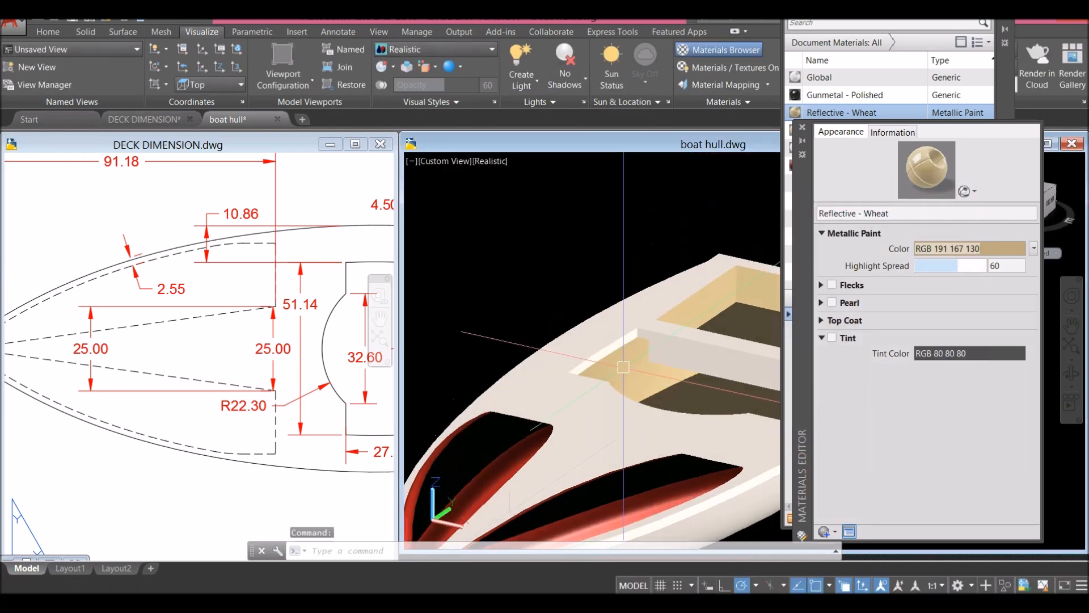
scroll(752, 280, "down", 5)
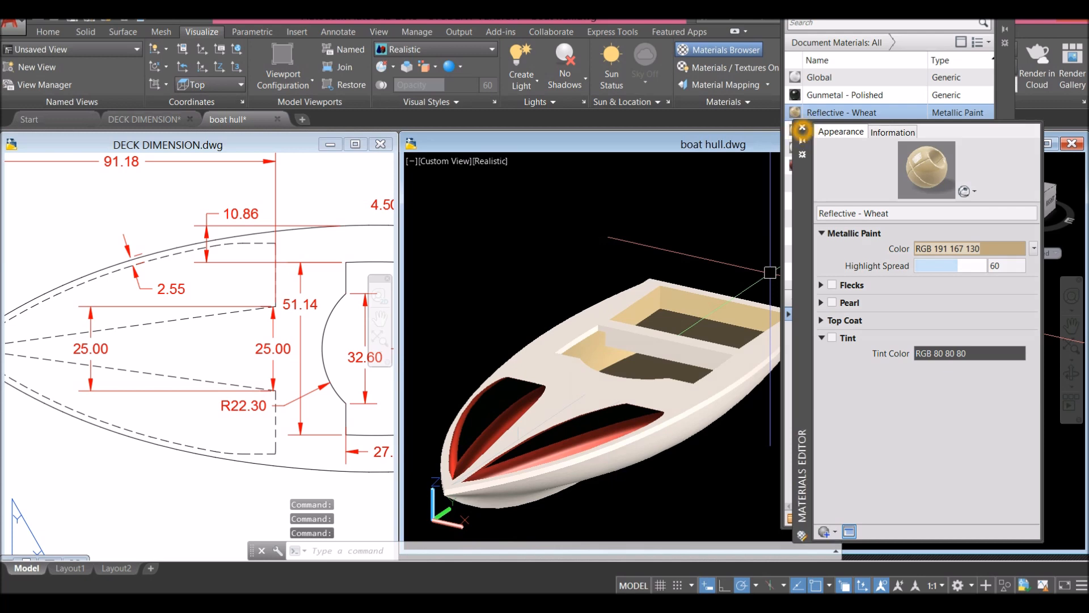
left_click(802, 129)
left_click(1005, 16)
mouse_move(735, 281)
middle_mouse_down("shift")
mouse_move(693, 219)
mouse_move(742, 292)
middle_mouse_up("shift")
scroll(653, 345, "up", 2)
middle_click_drag(652, 344, 726, 304)
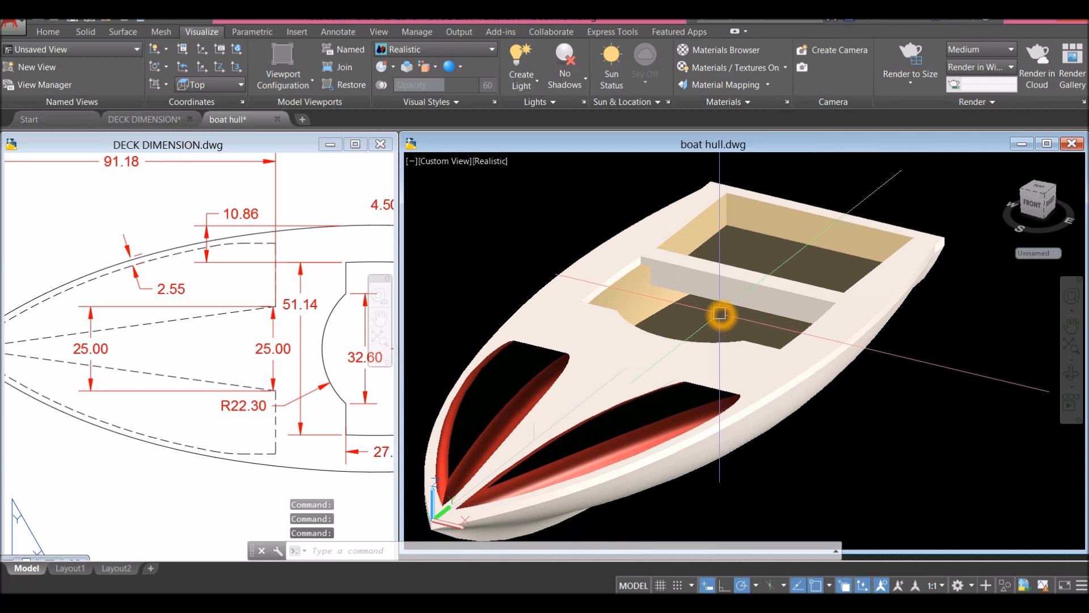
scroll(668, 343, "down", 3)
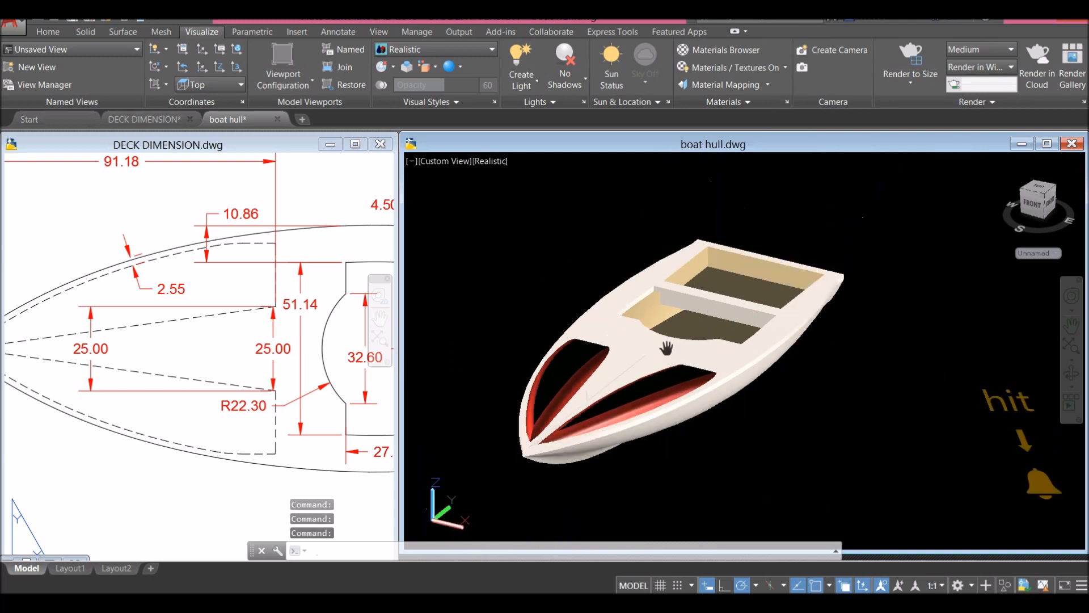